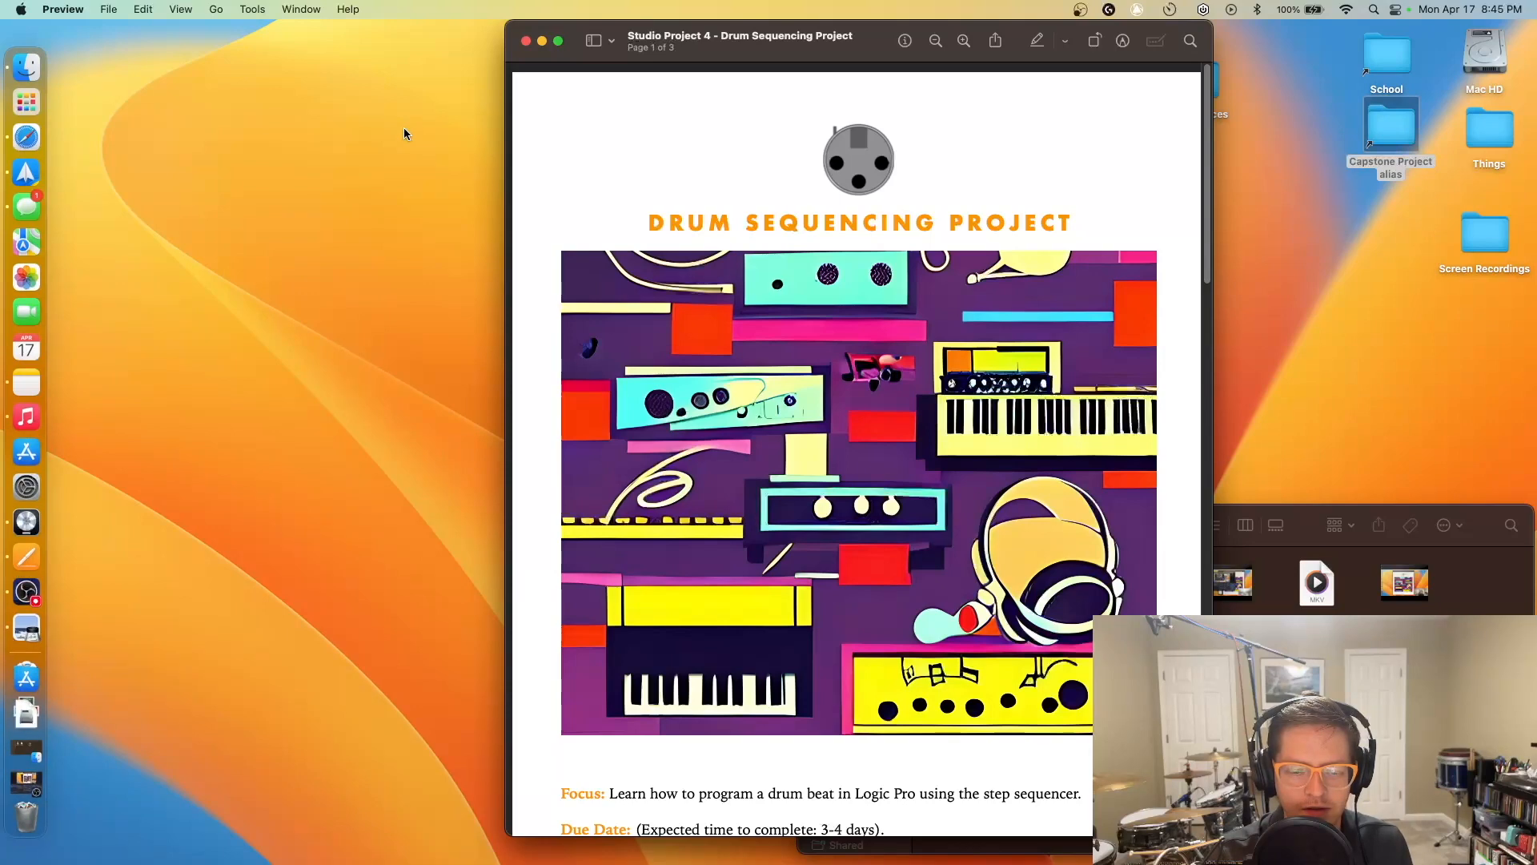
Close the Screen Recordings folder window and reposition the Drum Sequencing Project PDF so the desktop's project folders are uncovered
drag(732, 26, 625, 24)
drag(1139, 530, 1150, 510)
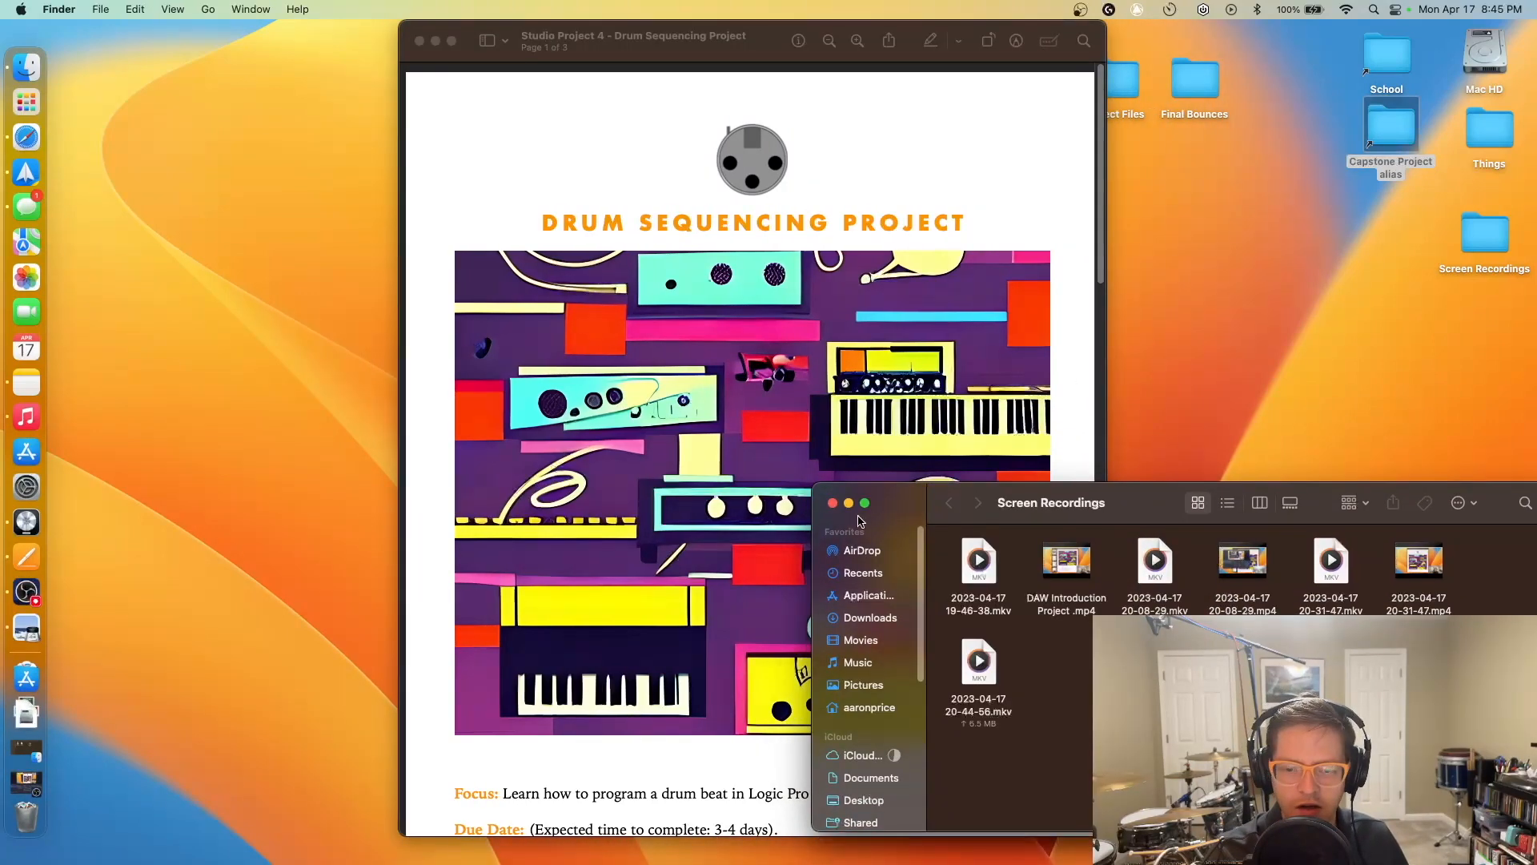
click(833, 502)
click(976, 484)
scroll(974, 486, down, 2)
scroll(974, 484, up, 2)
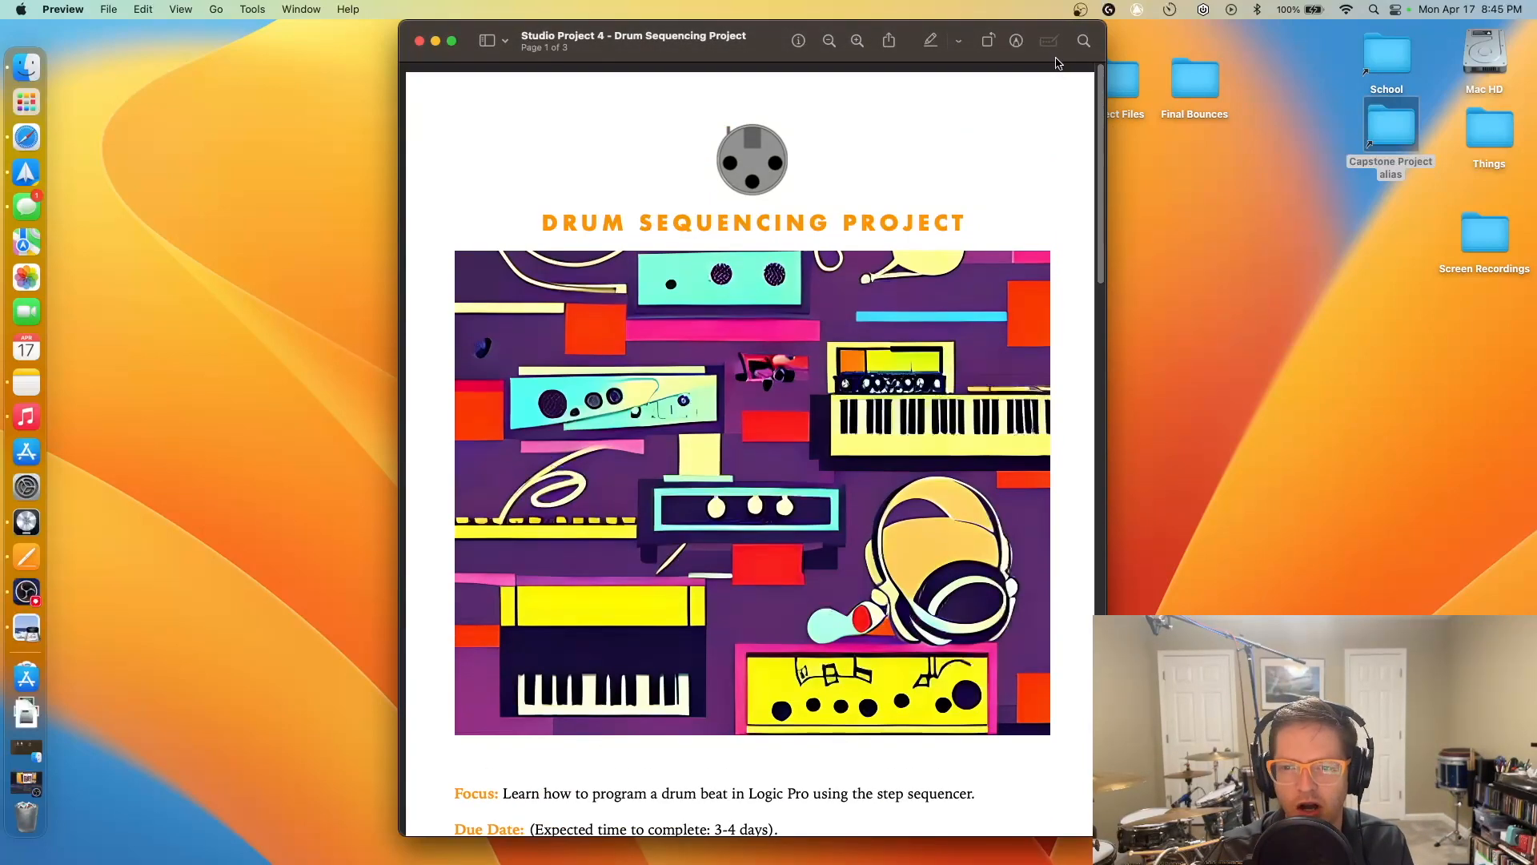
drag(1058, 43, 1015, 42)
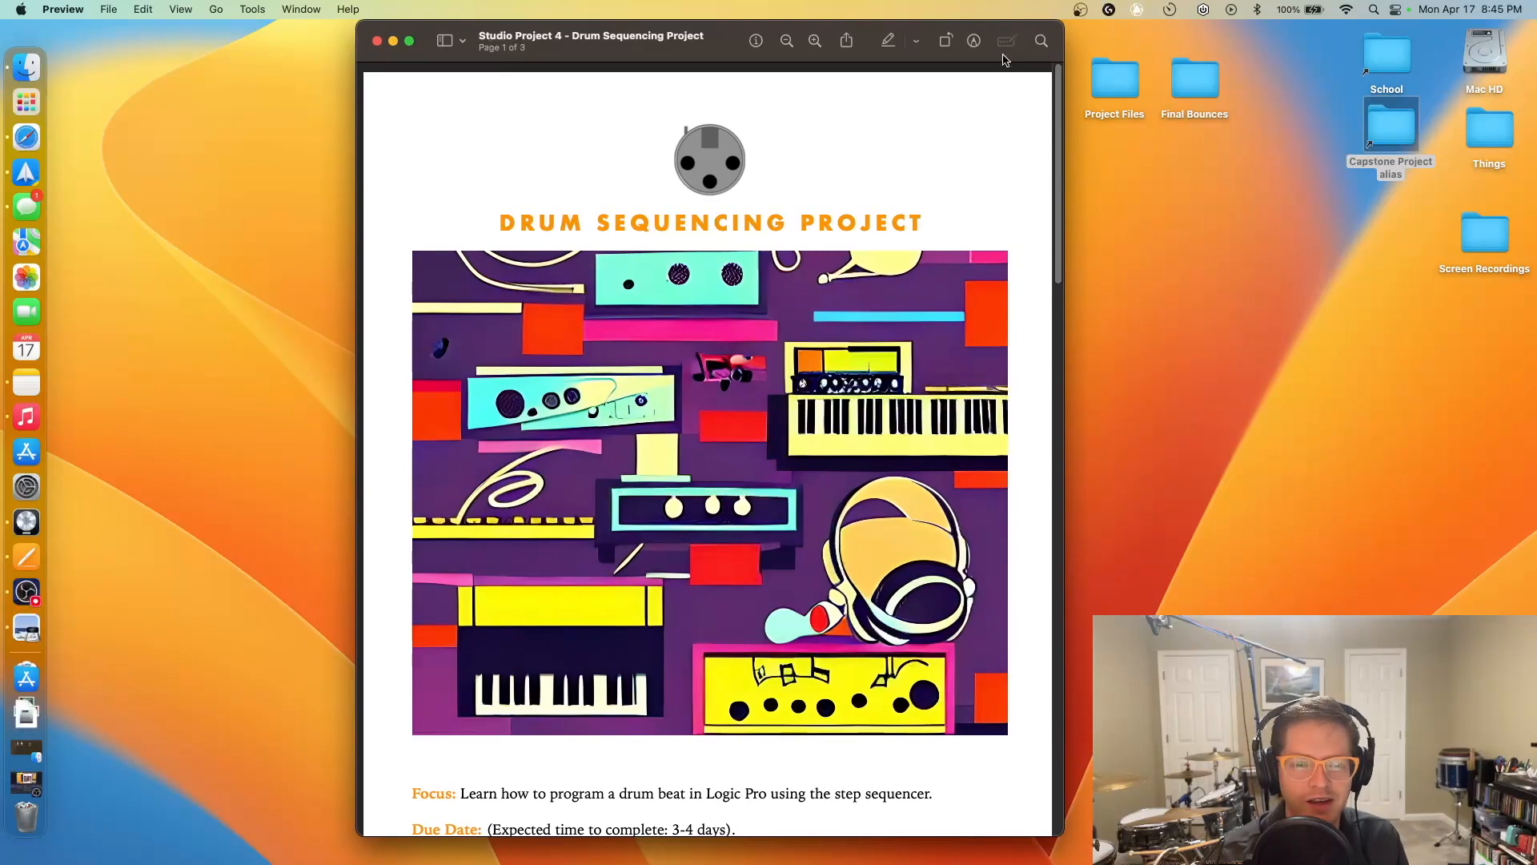
Review the focus, due date and deliverables on the first page of the Drum Sequencing Project PDF
scroll(987, 228, down, 5)
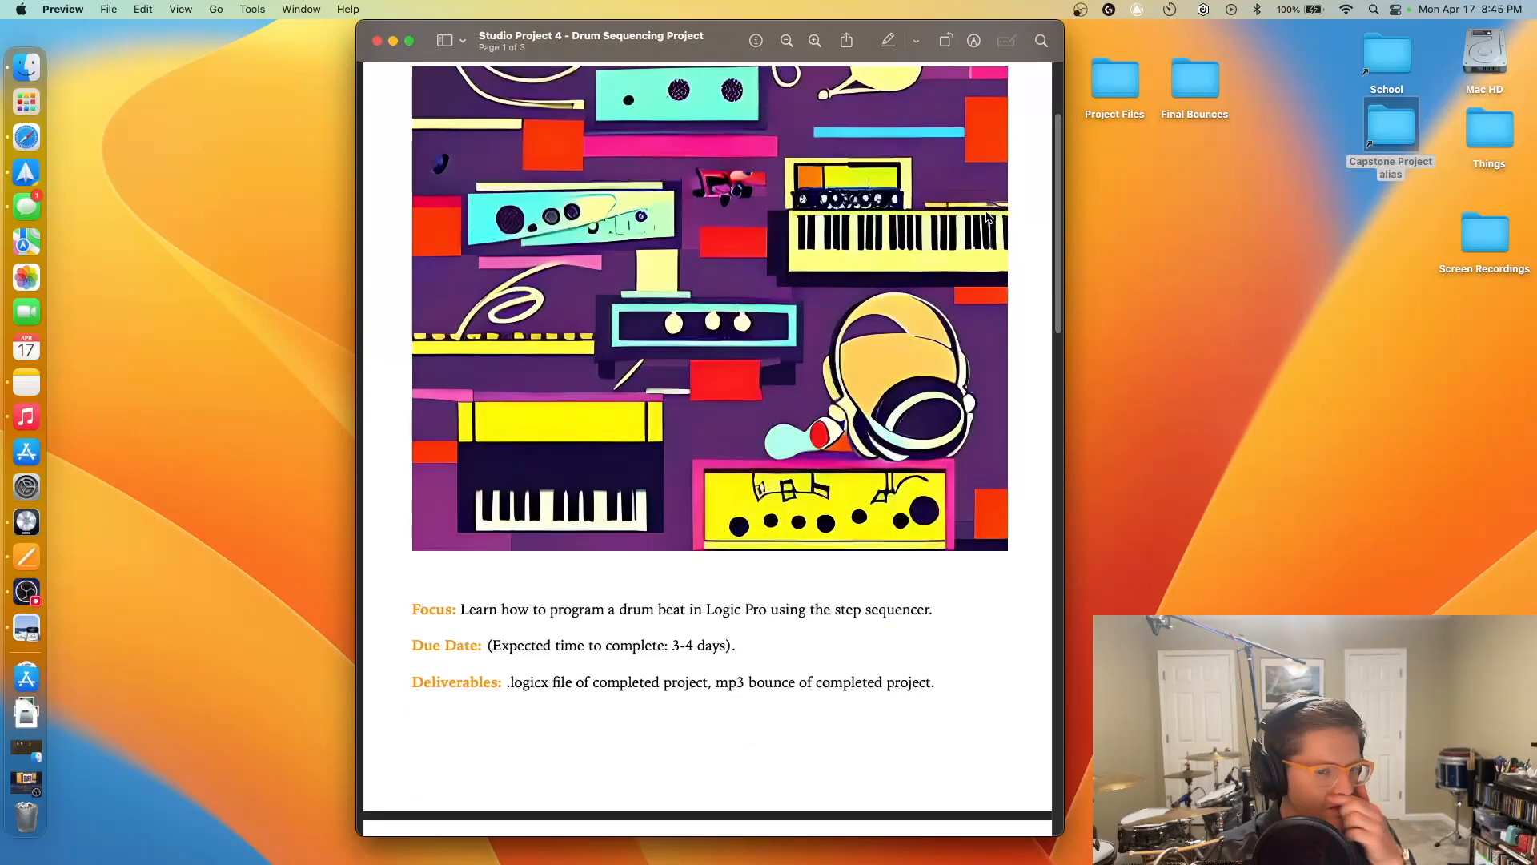
scroll(945, 329, up, 5)
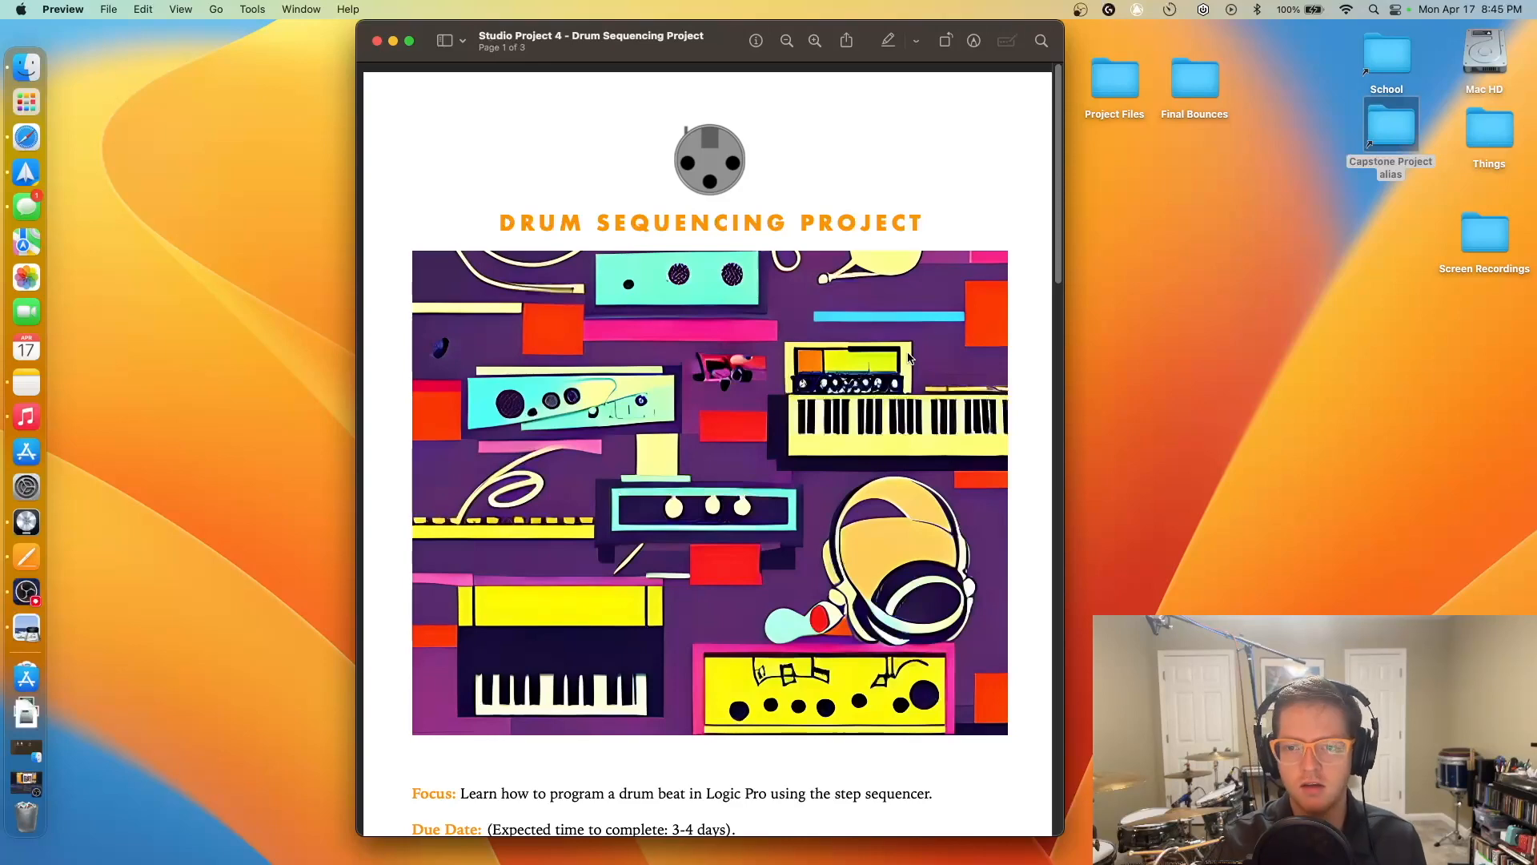
scroll(1049, 260, down, 3)
scroll(1041, 288, down, 3)
drag(935, 335, 470, 343)
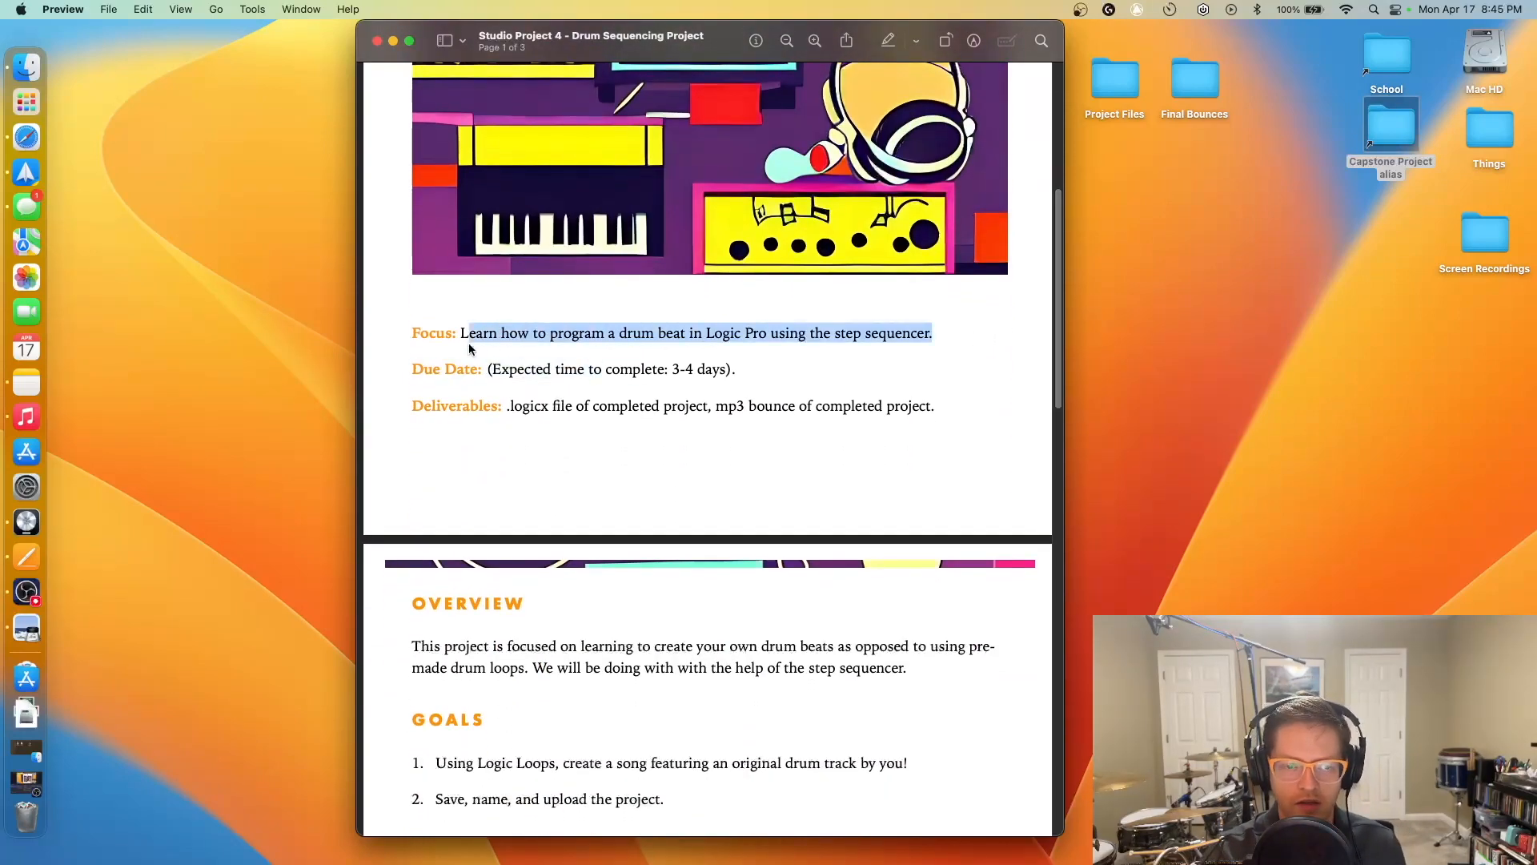
drag(937, 408, 812, 416)
click(951, 409)
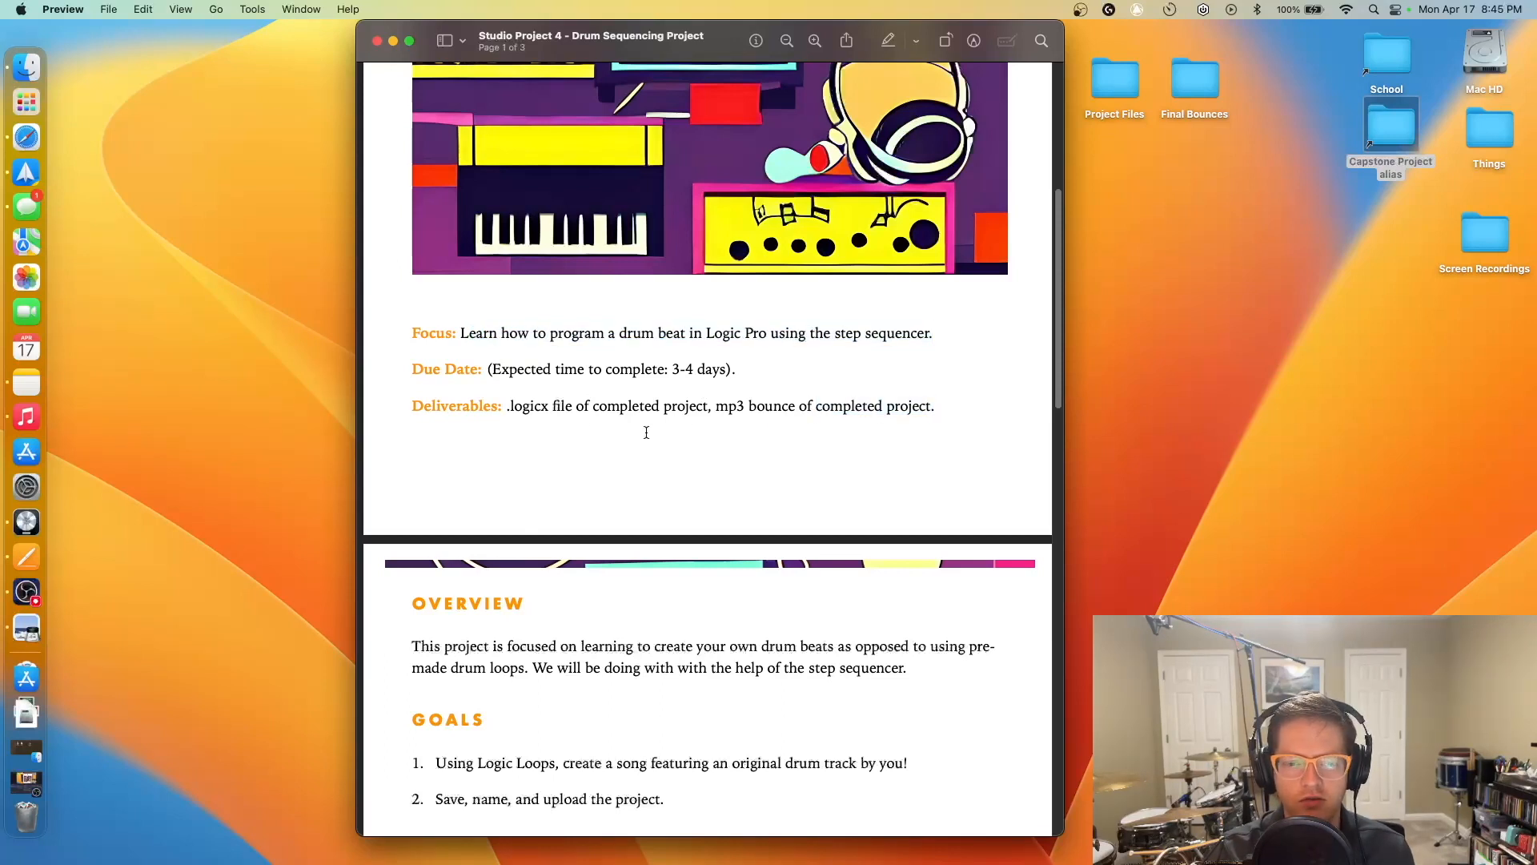
triple_click(507, 415)
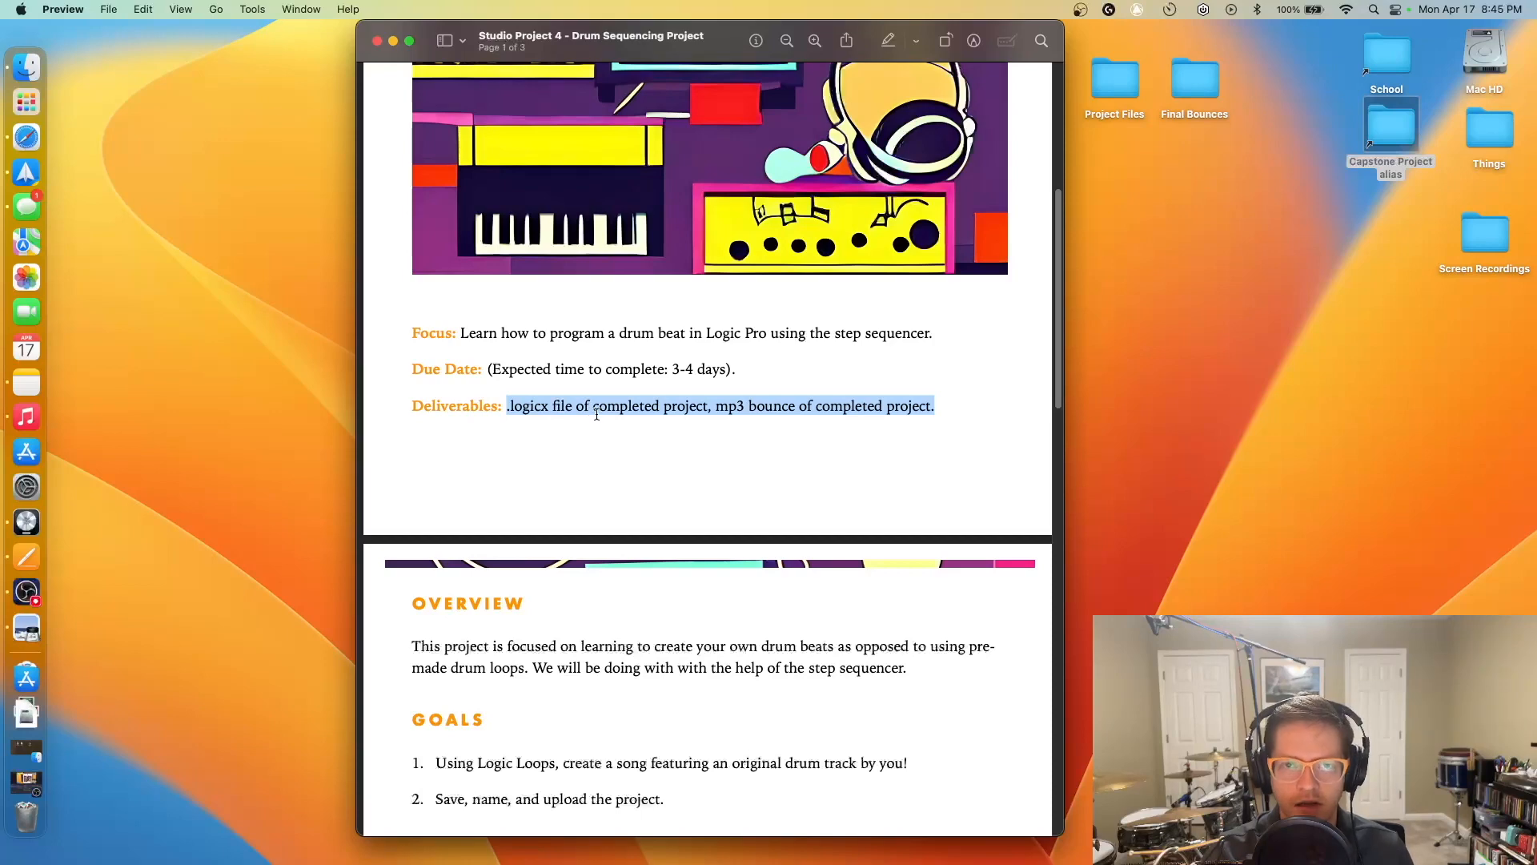
drag(708, 406, 977, 411)
click(977, 410)
drag(1061, 347, 1038, 479)
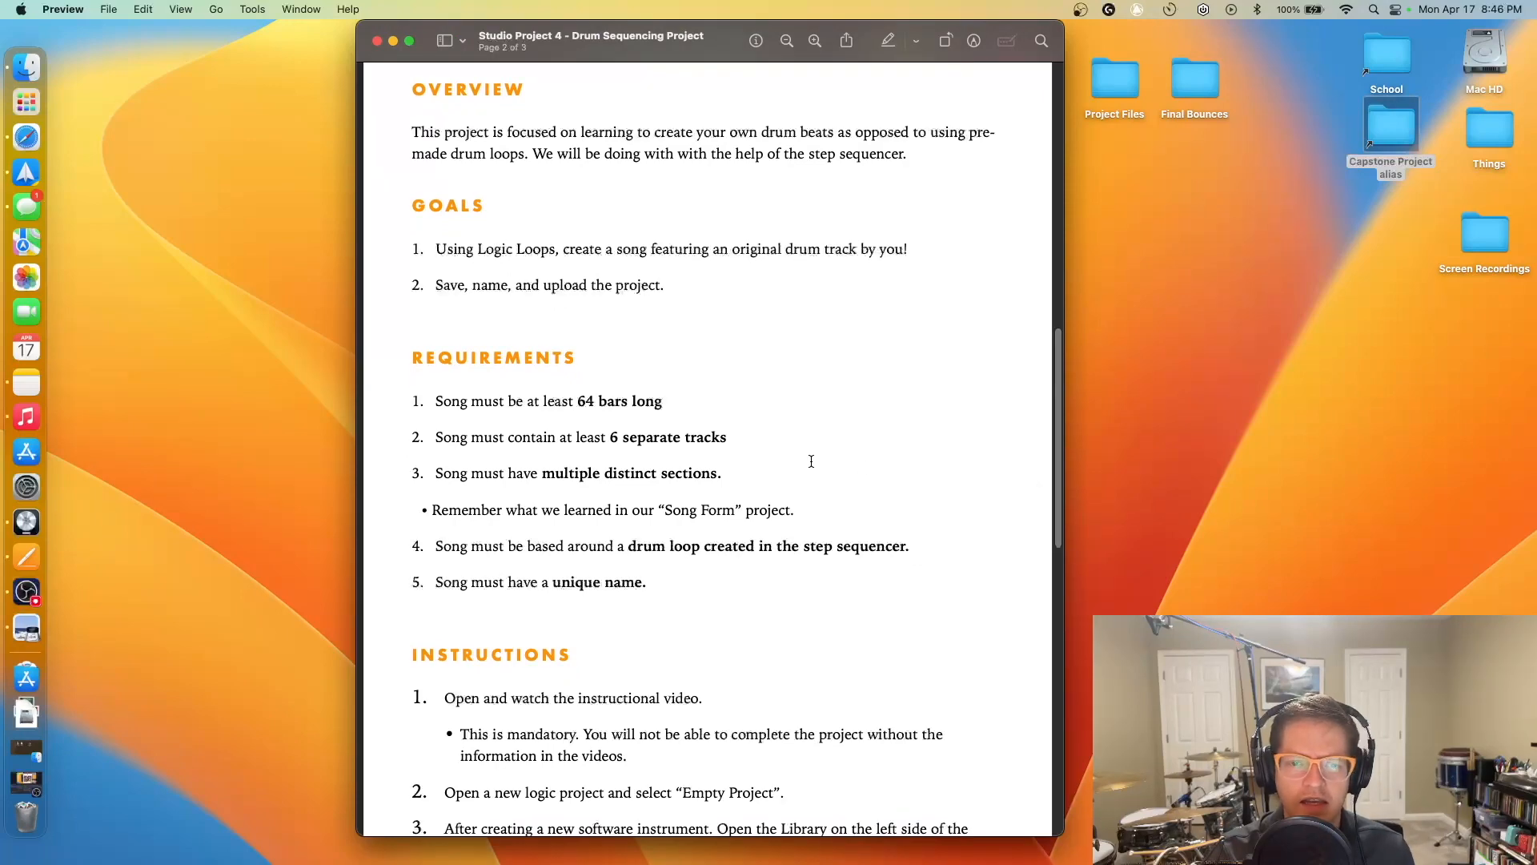
Switch to the Pages textbook and skim Chapter 4: Drum Sequencing, including its drum types, beat patterns and beat matrix
key(ctrl+Right)
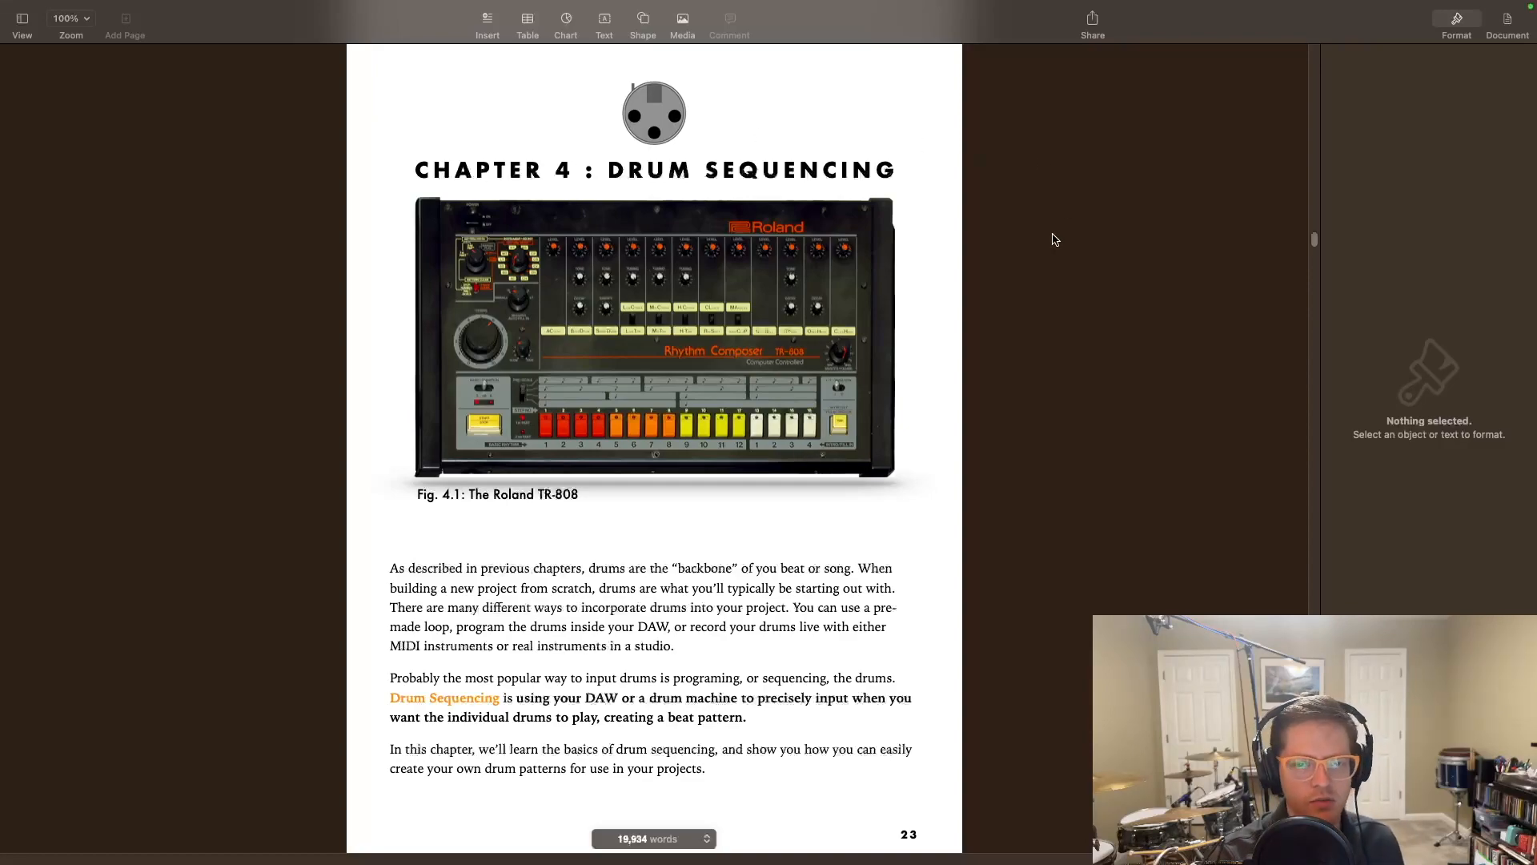
scroll(993, 315, down, 3)
scroll(993, 315, down, 15)
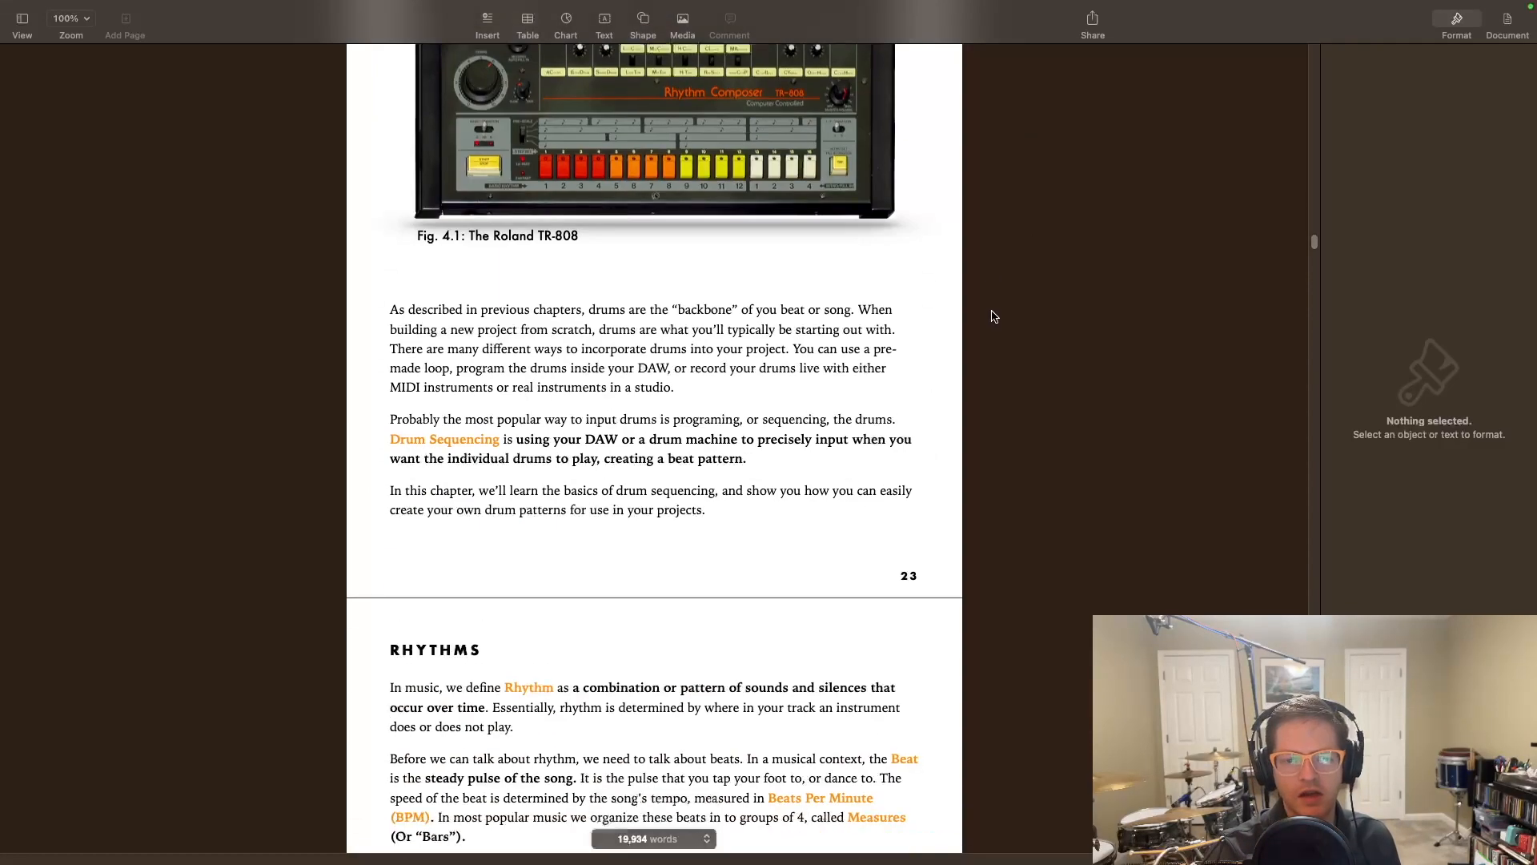
scroll(977, 361, down, 10)
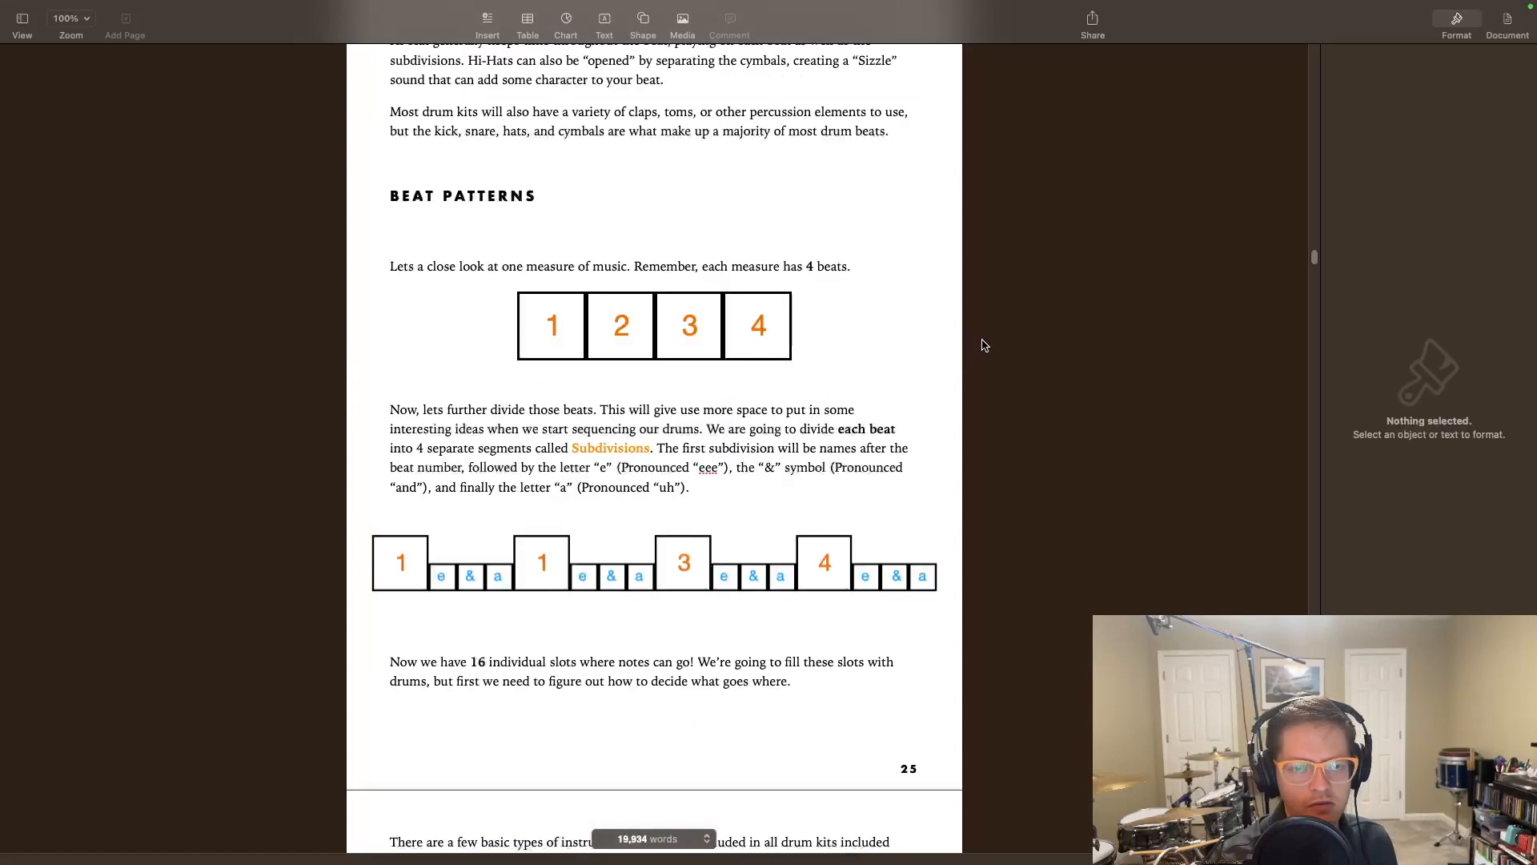
scroll(1315, 262, down, 4)
scroll(1316, 263, down, 20)
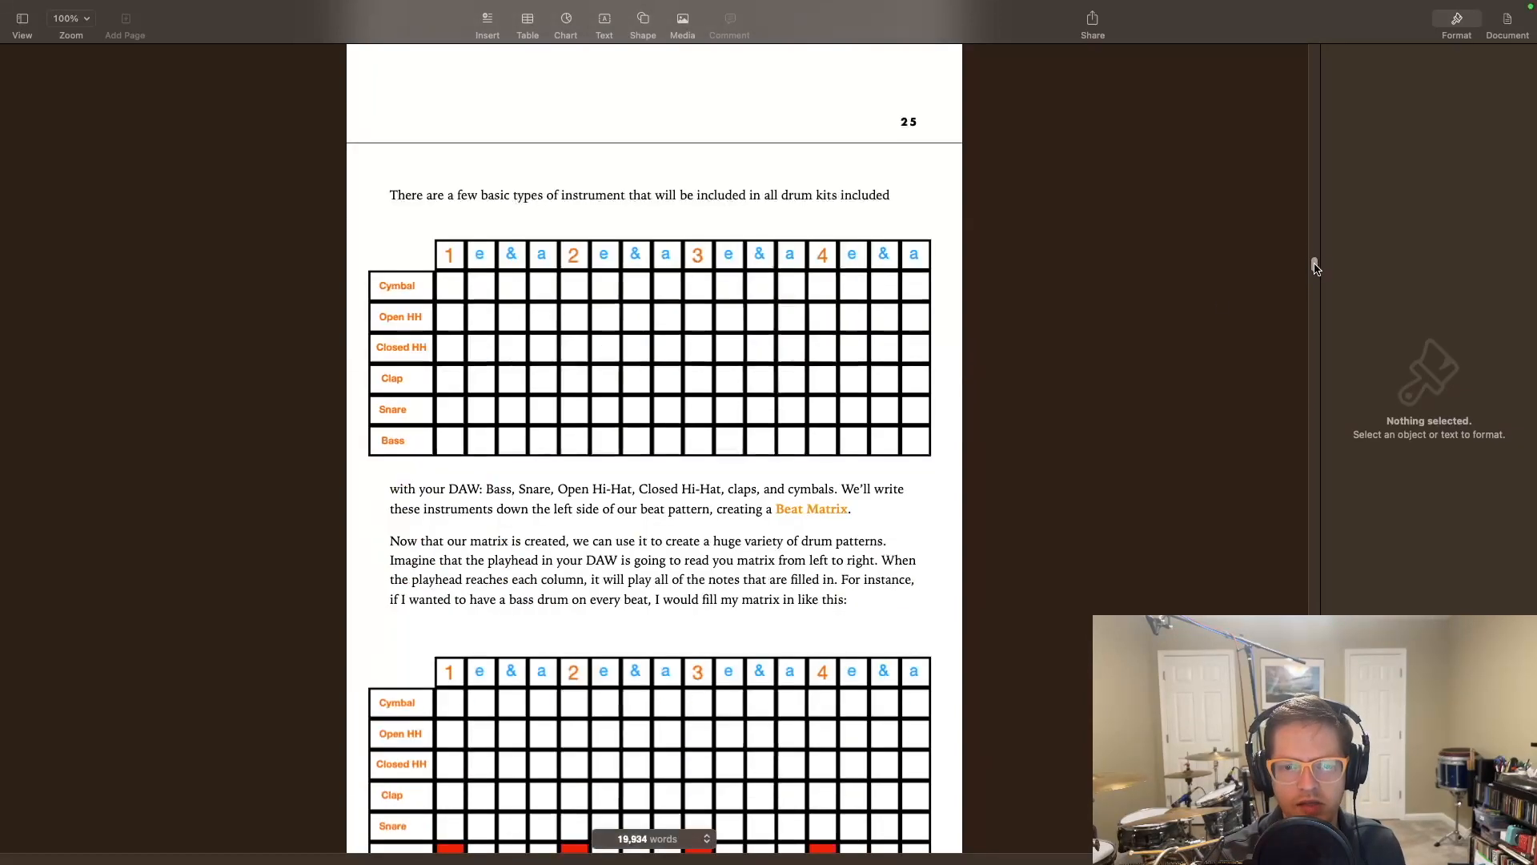
mouse_move(1315, 272)
mouse_down()
mouse_move(1317, 302)
mouse_move(1310, 255)
mouse_up()
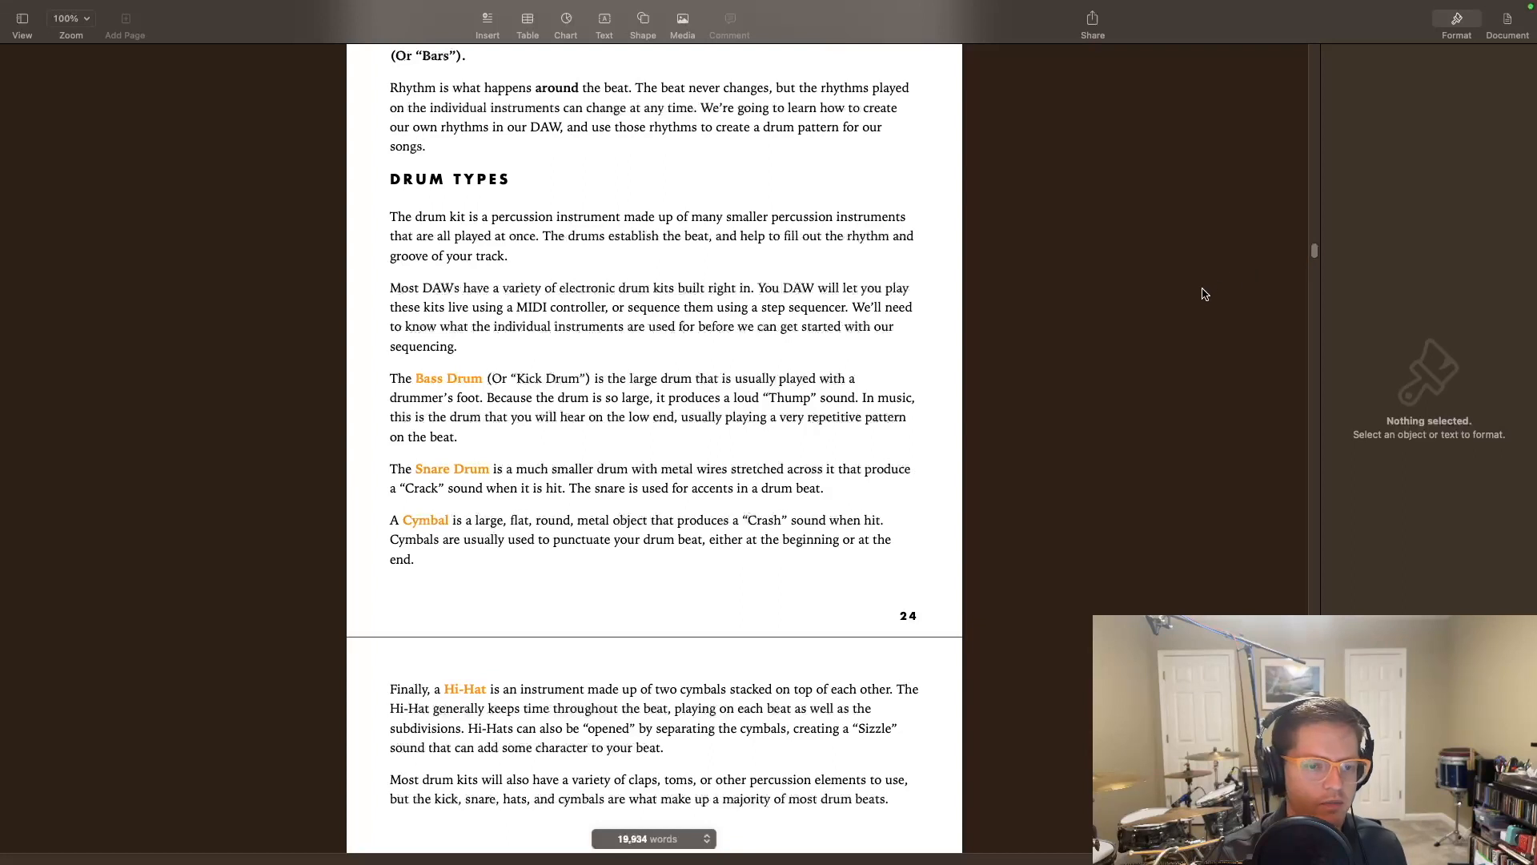
scroll(1179, 293, down, 2)
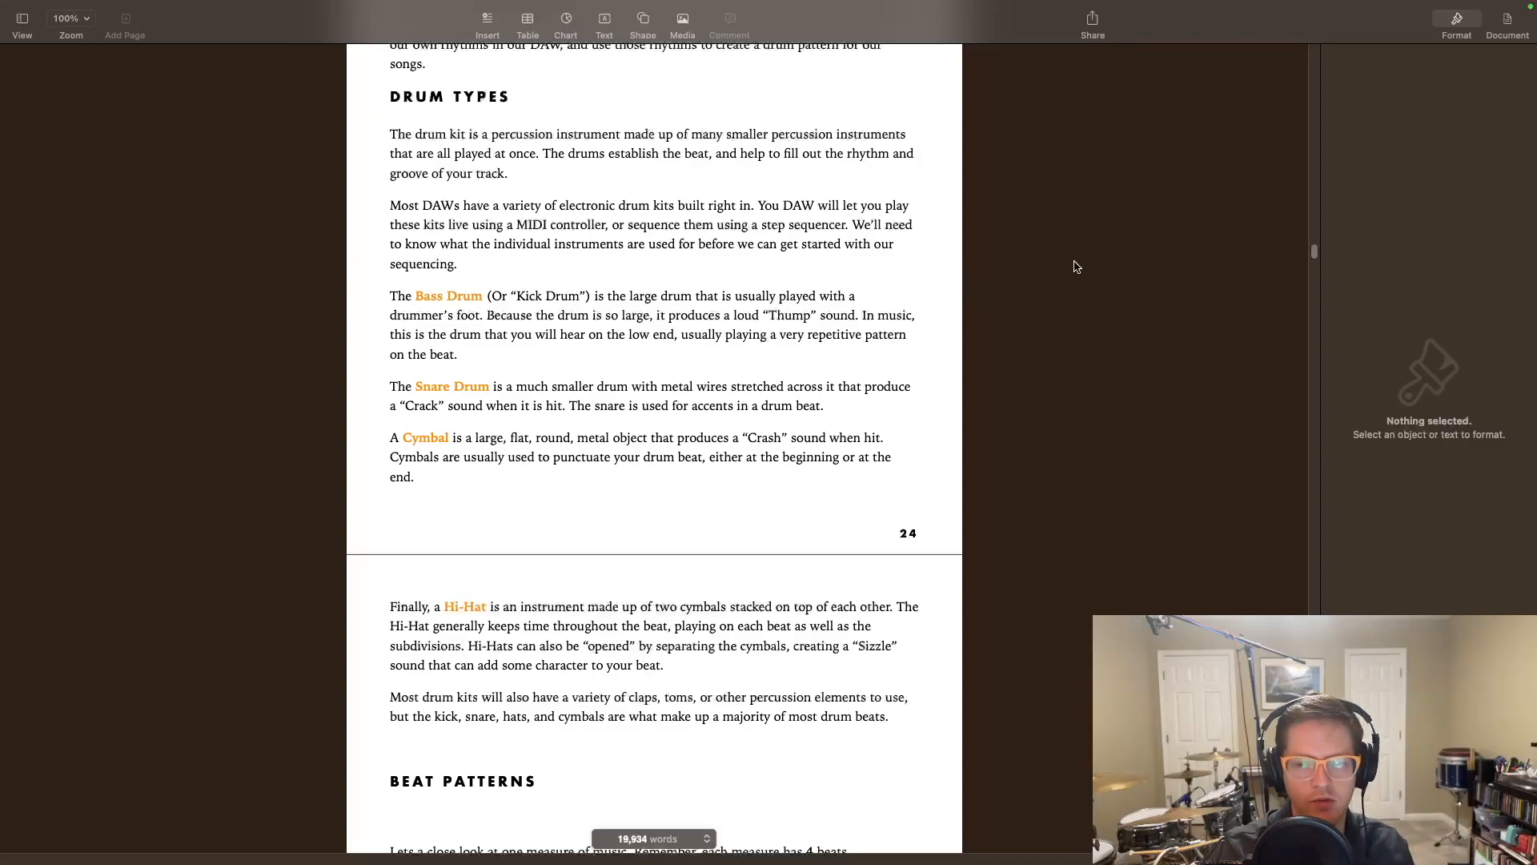
drag(1314, 252, 1310, 242)
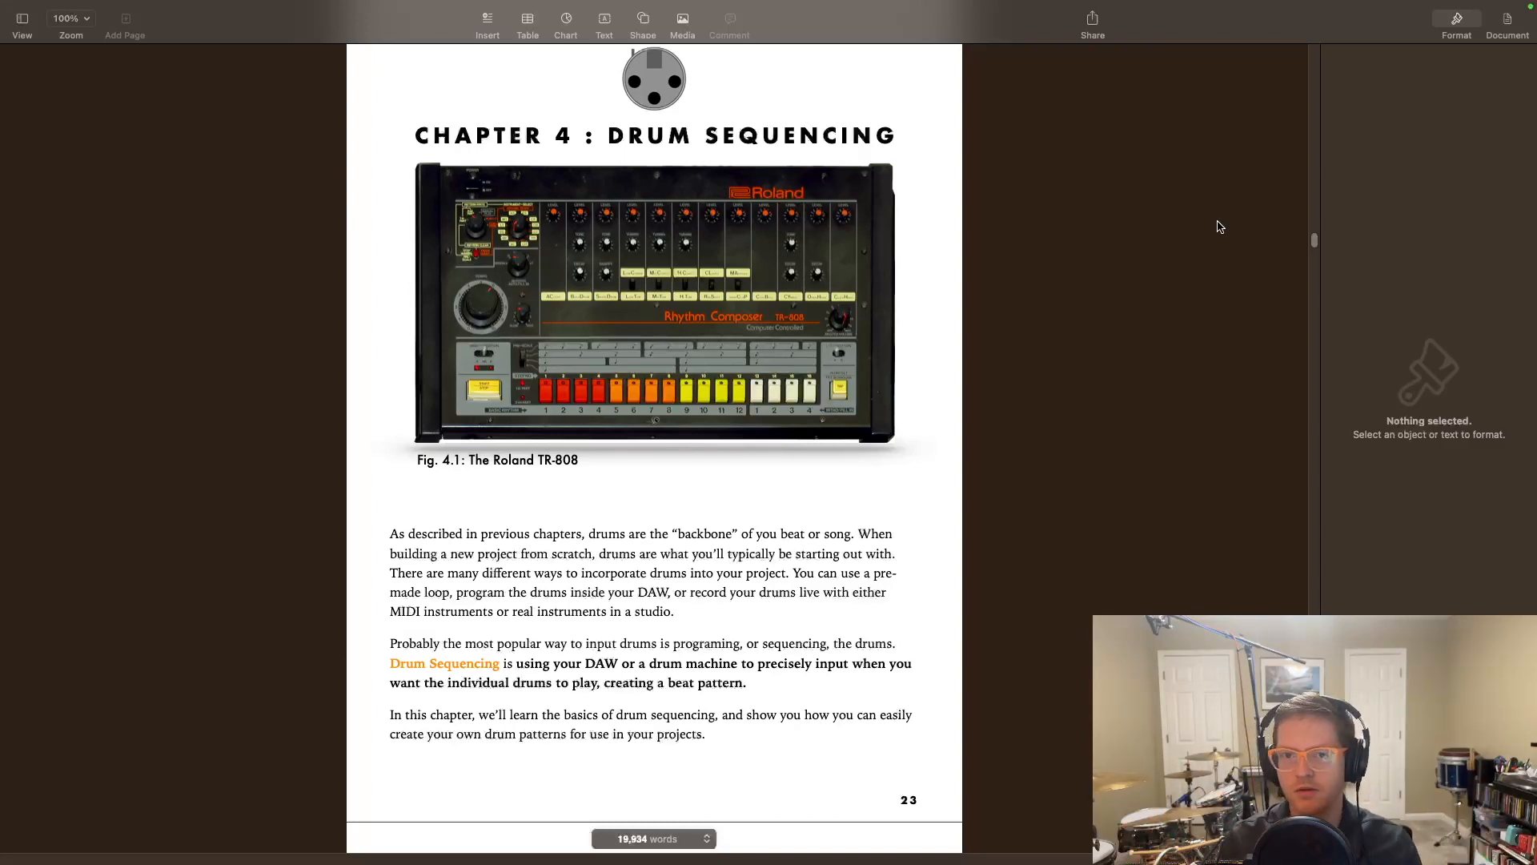
Return to the project PDF in Preview and highlight the requirements for song length, number of tracks and distinct sections
key(ctrl+Left)
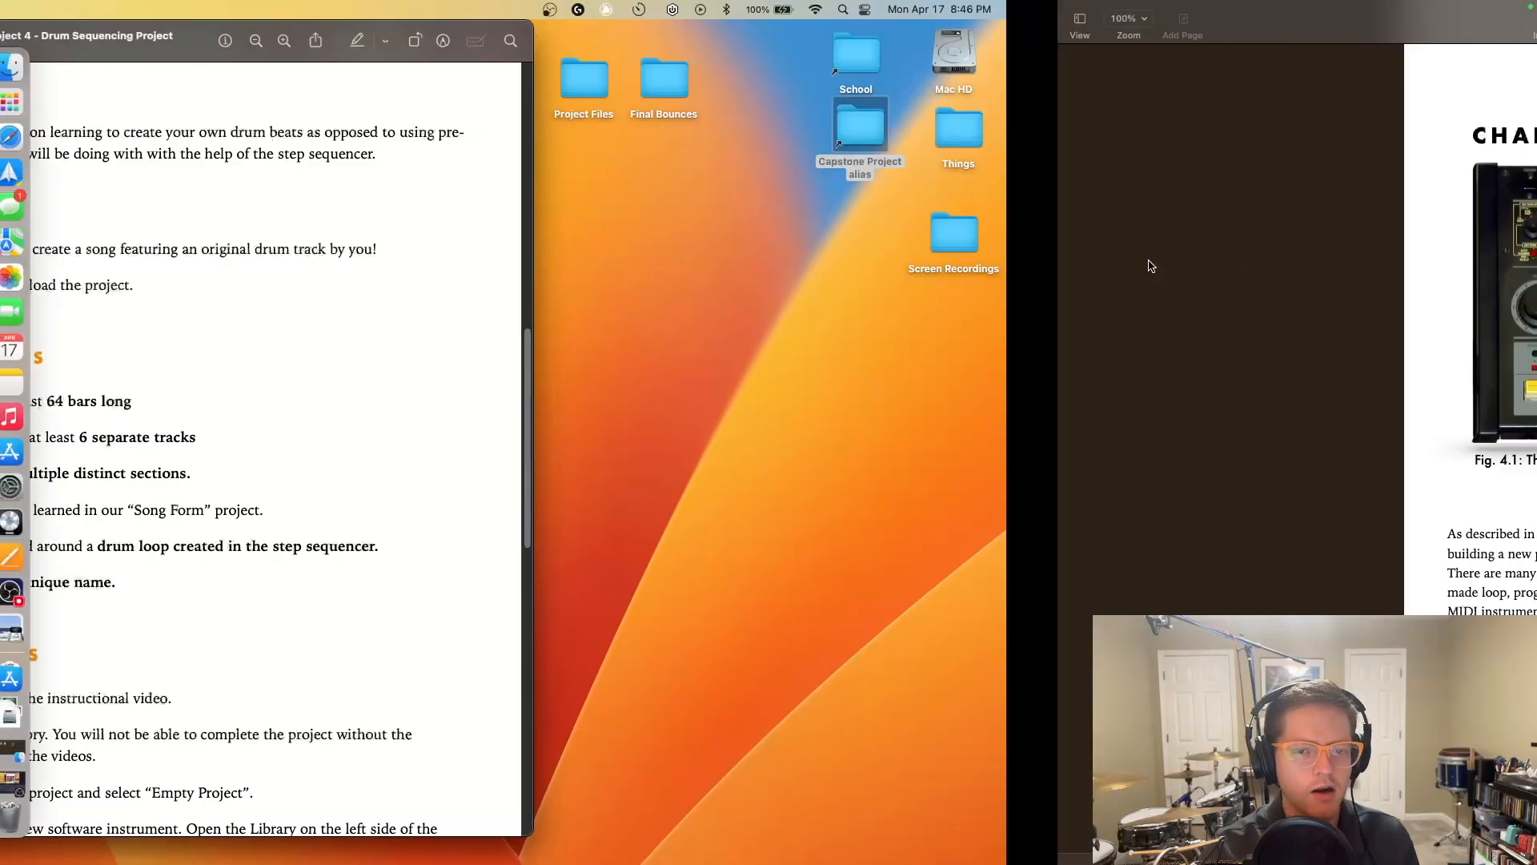
scroll(768, 417, down, 5)
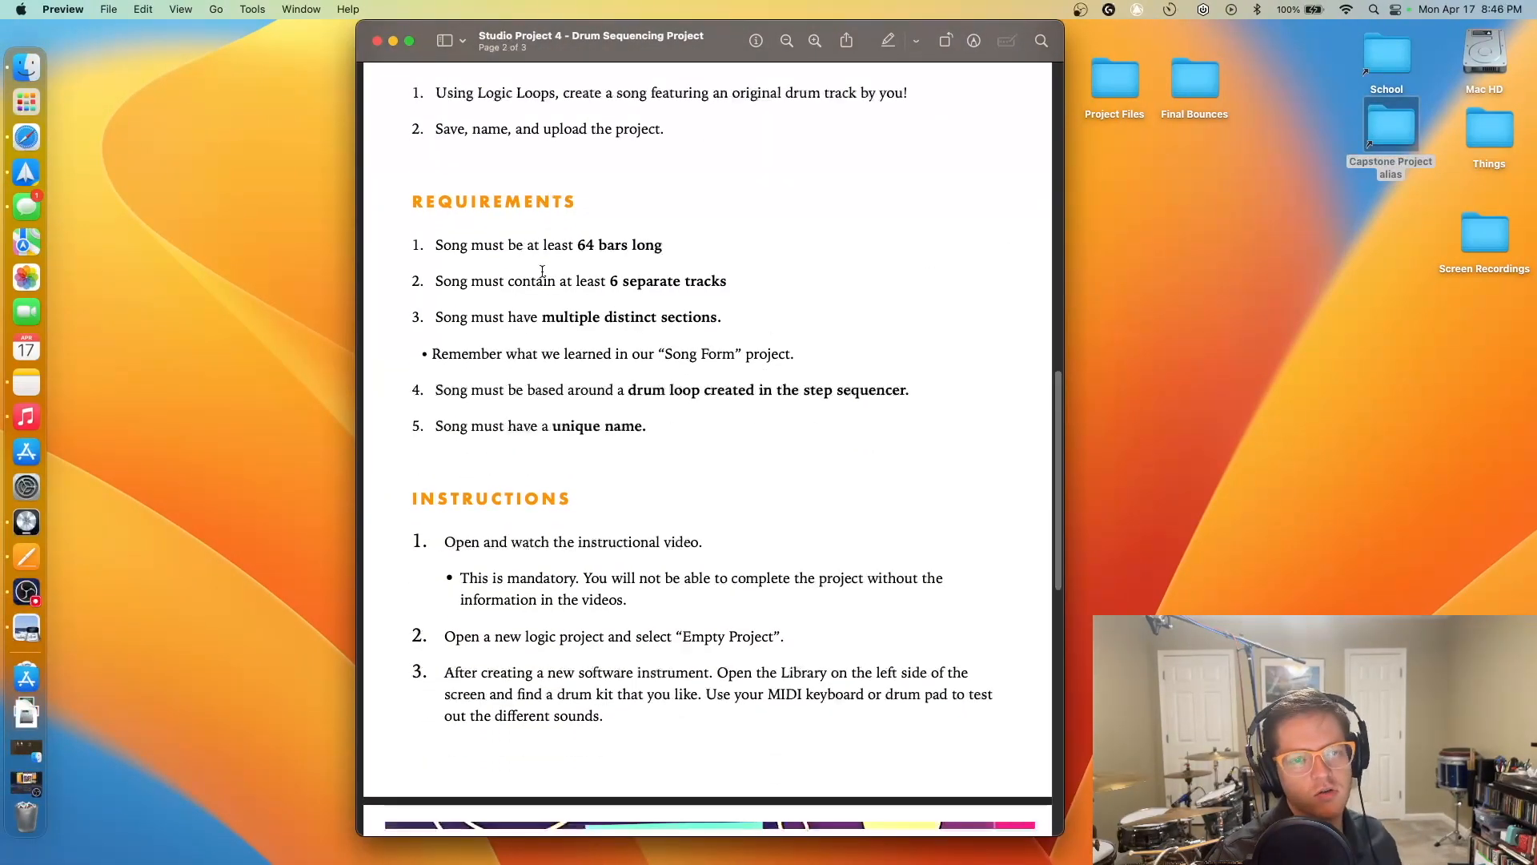
drag(410, 188, 712, 371)
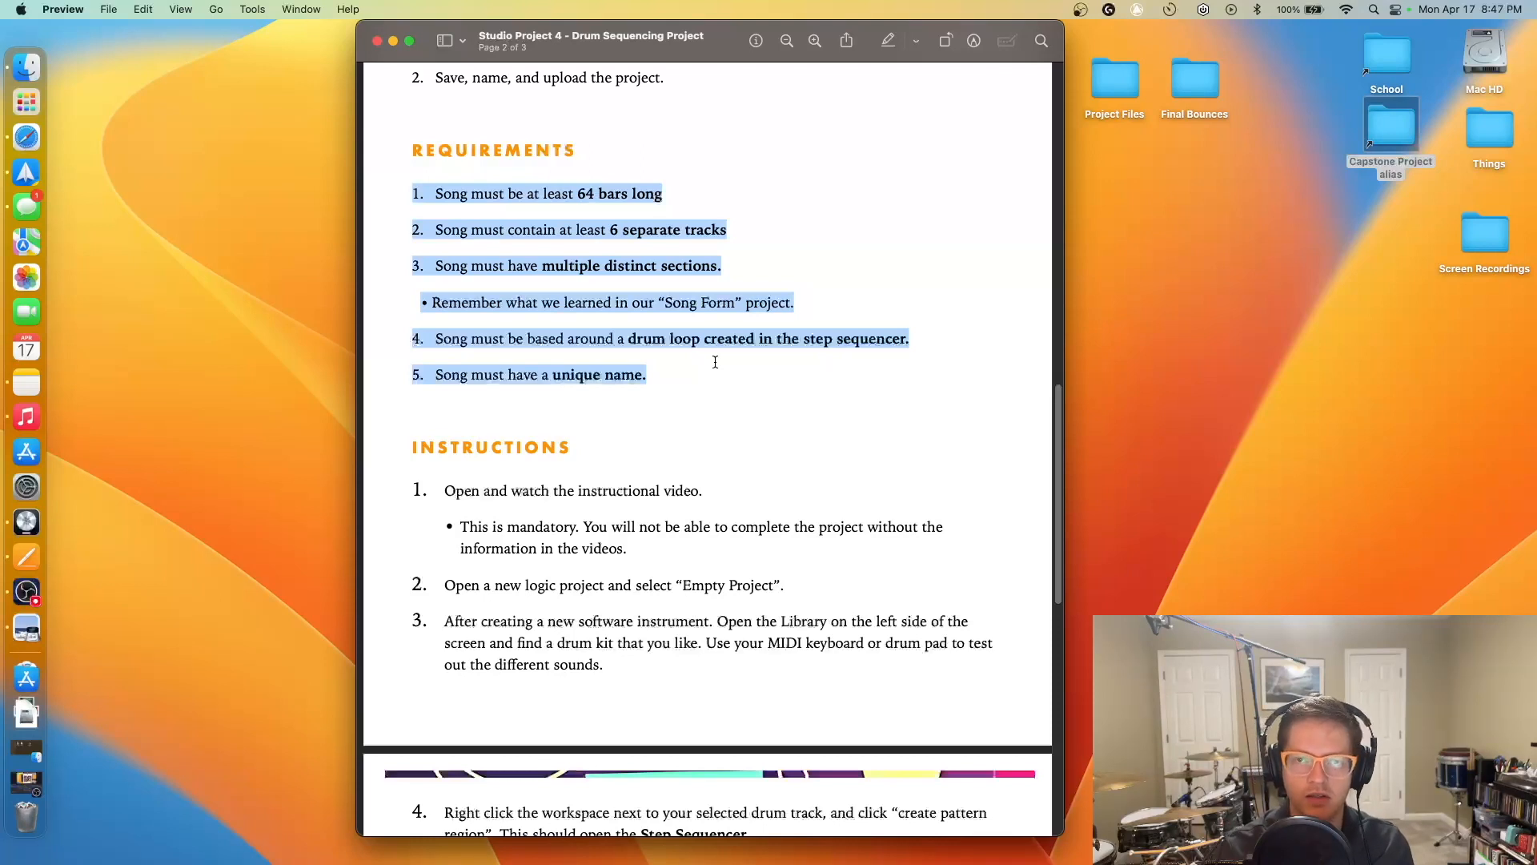
drag(682, 192, 577, 194)
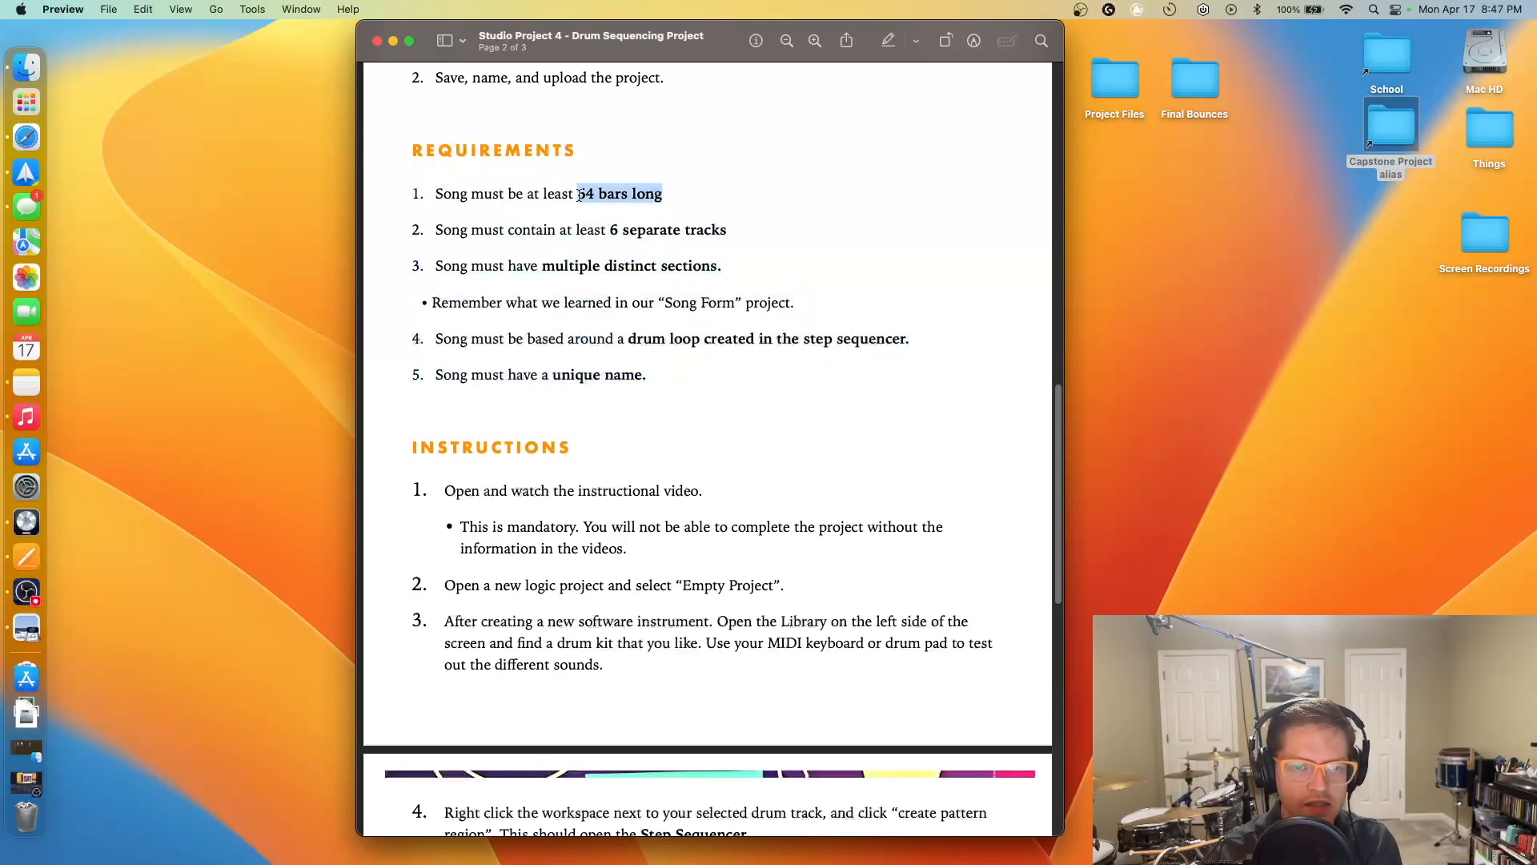
click(704, 182)
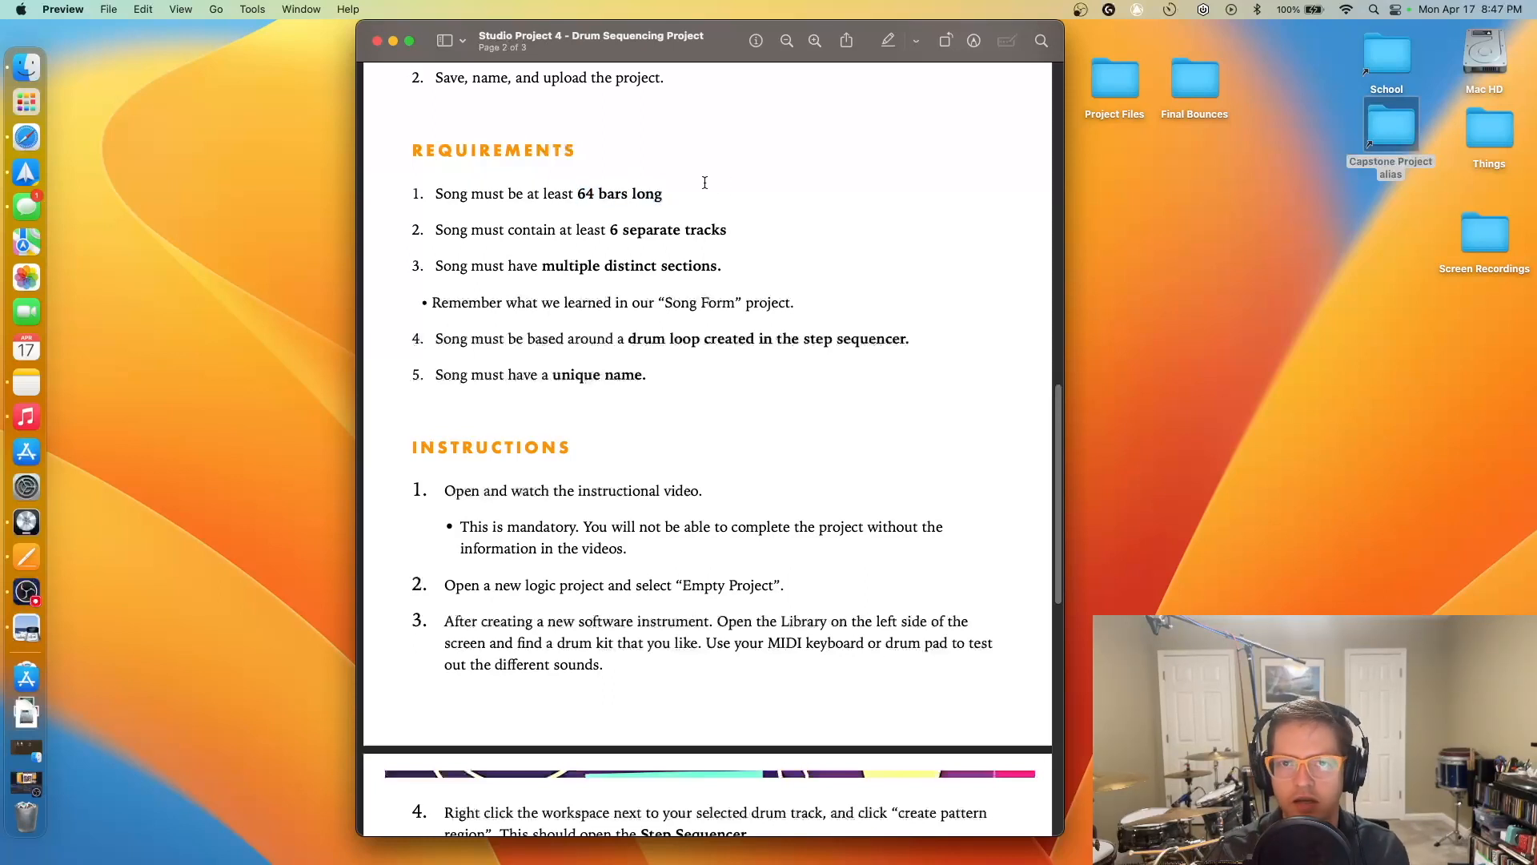
drag(728, 231, 611, 238)
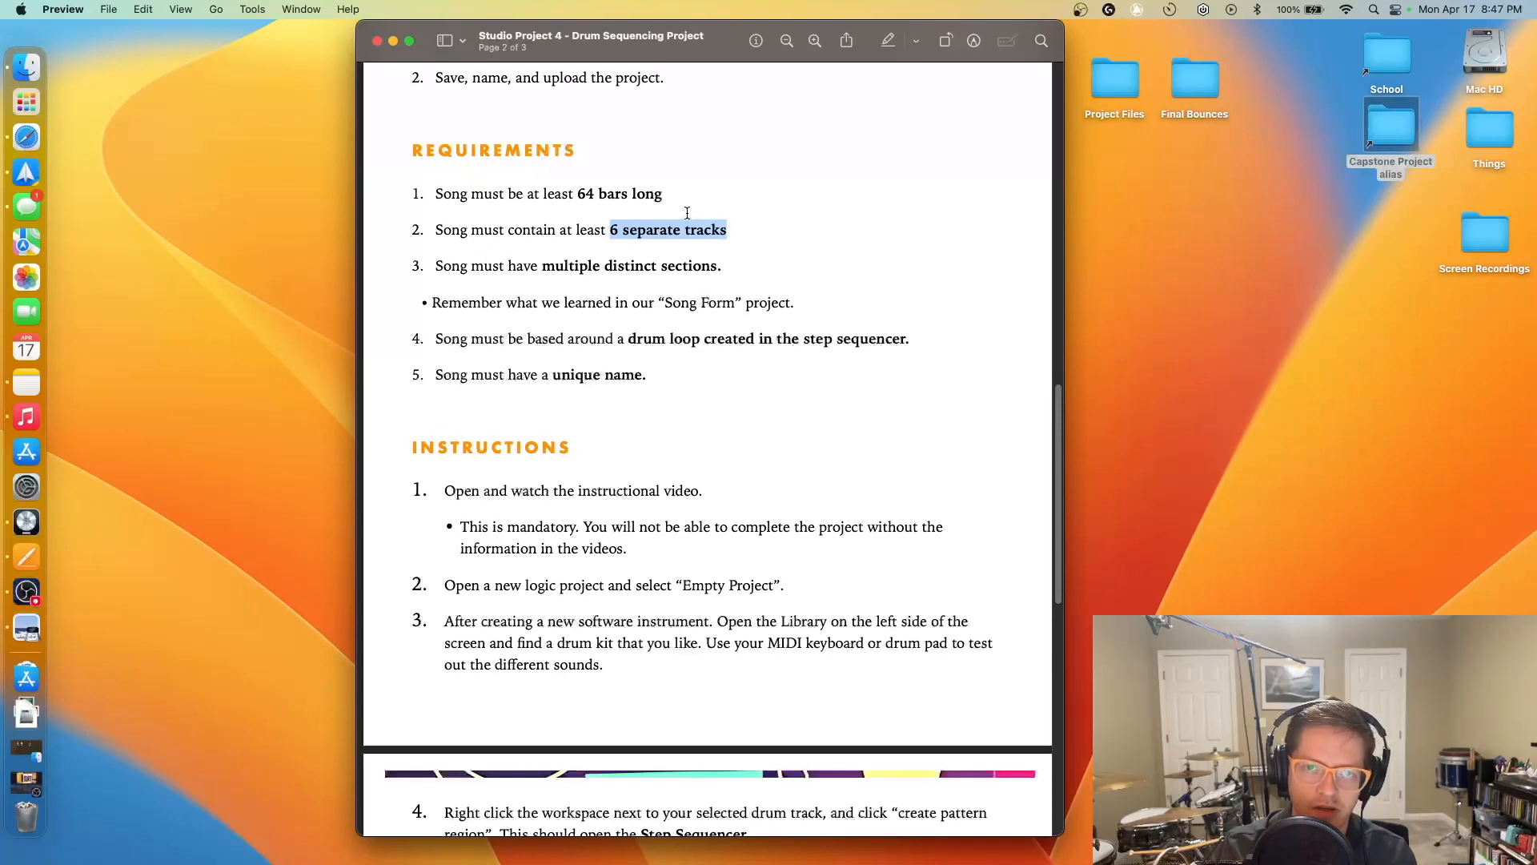
drag(723, 265, 542, 265)
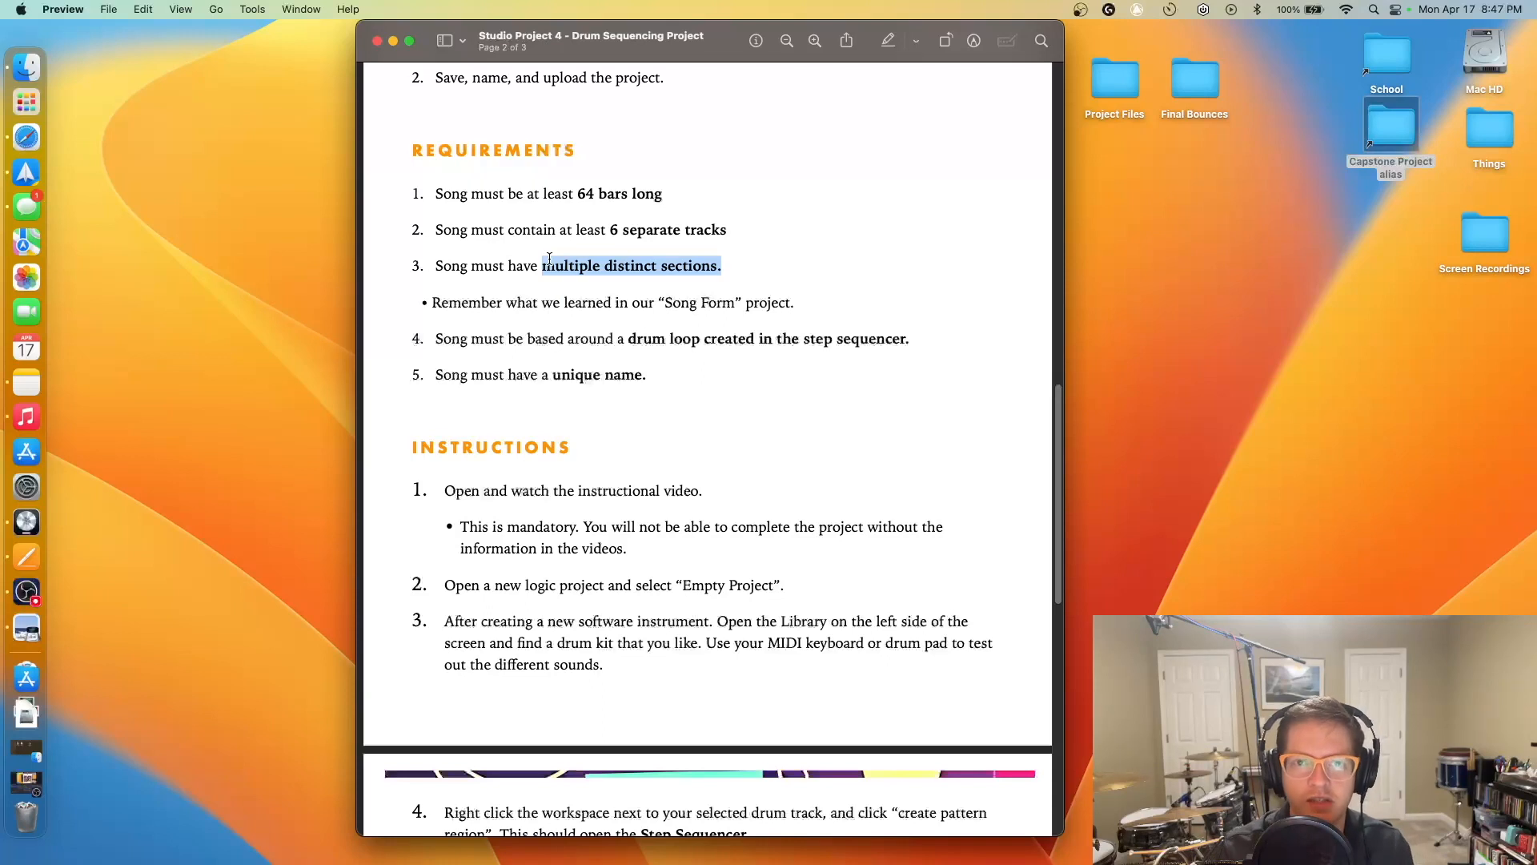
Highlight the requirements about the step sequencer drum loop and the unique song name
click(439, 339)
drag(439, 339, 901, 351)
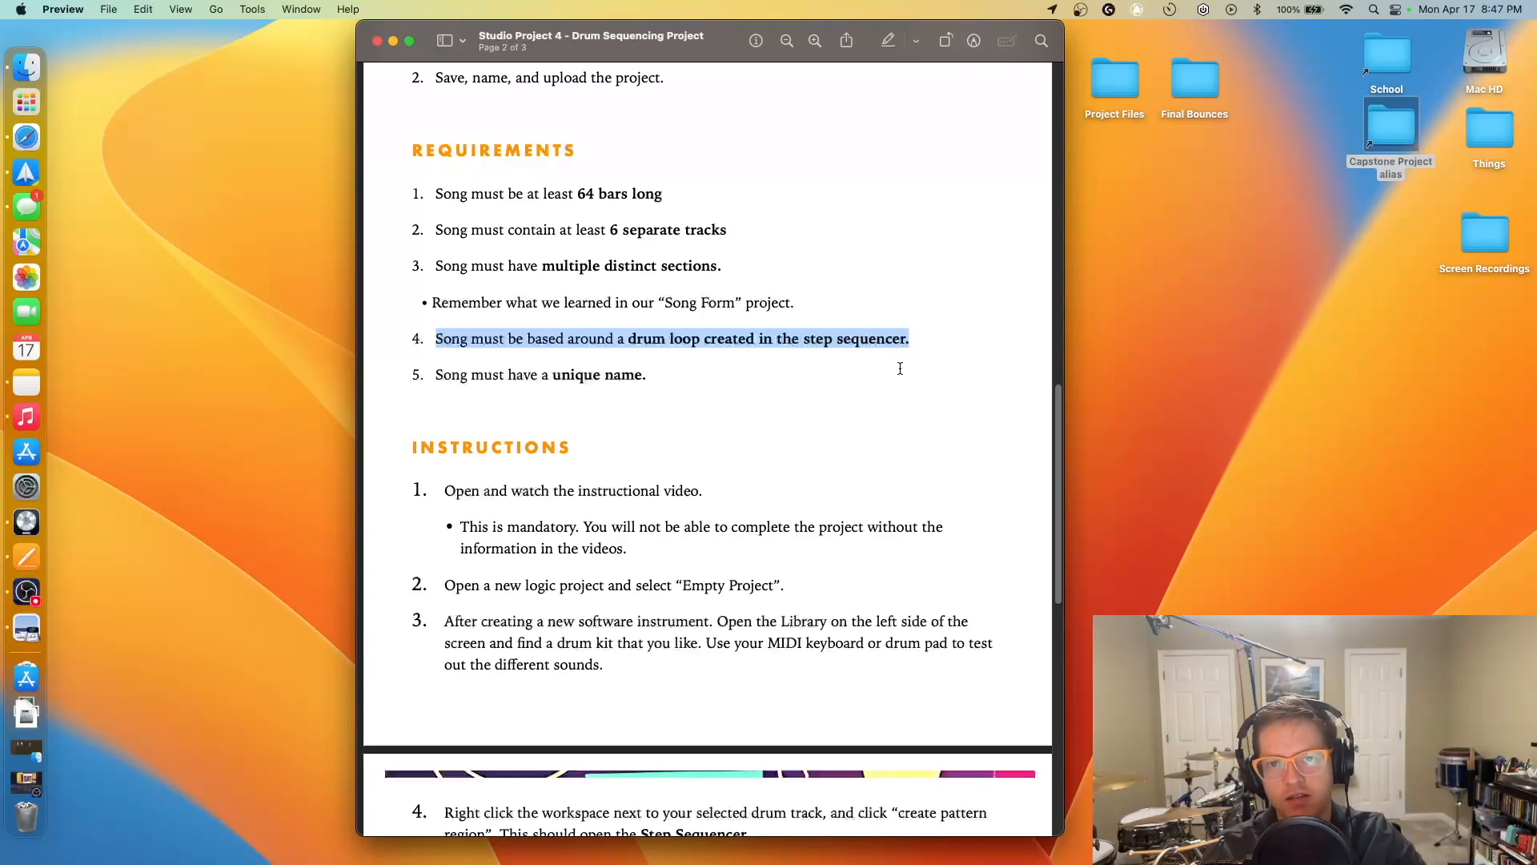
click(850, 374)
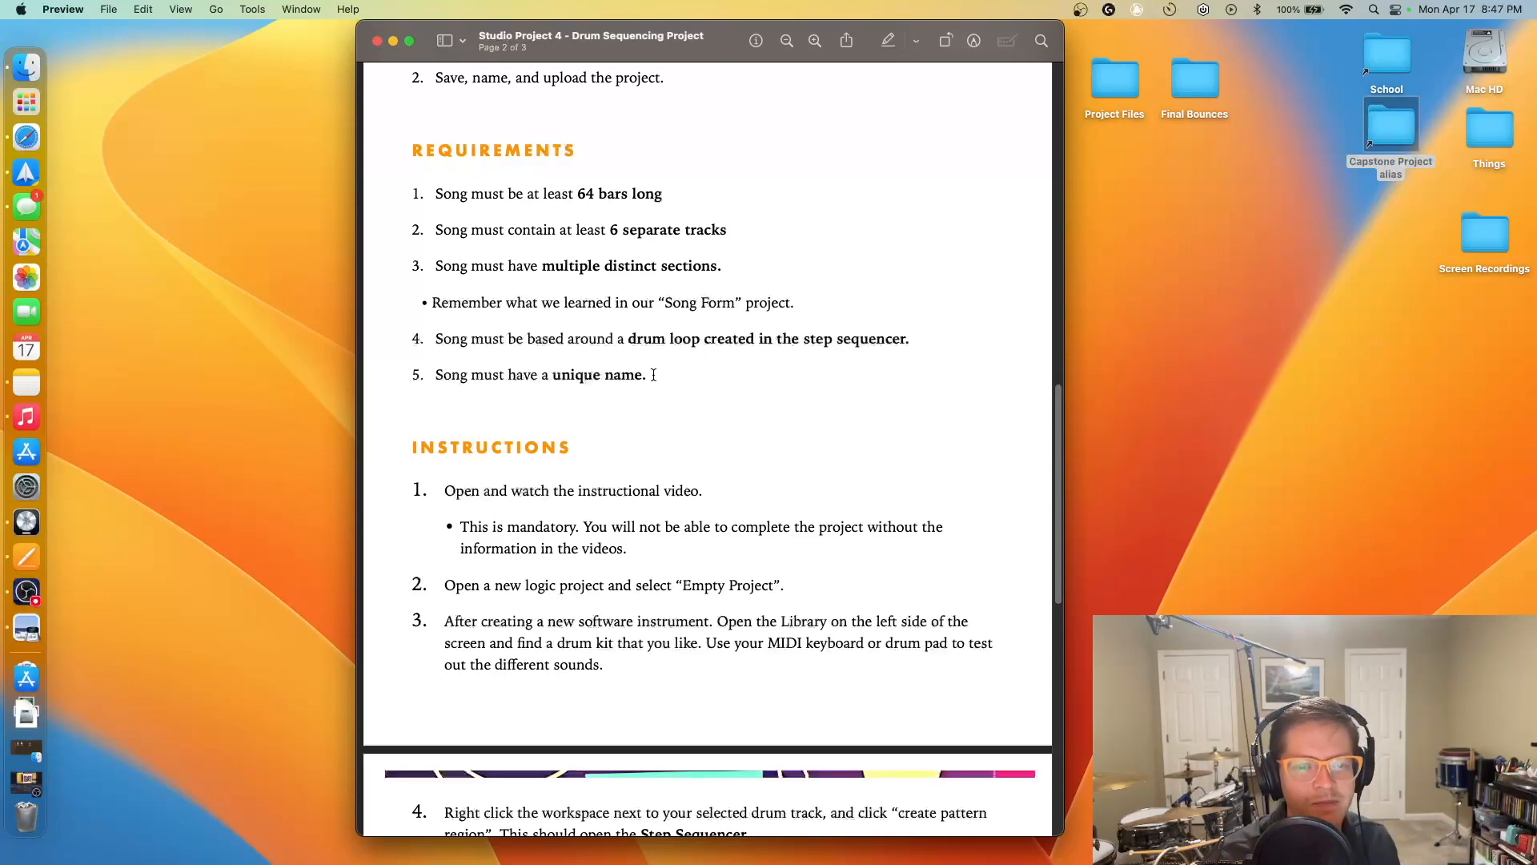
drag(654, 375, 414, 373)
click(673, 375)
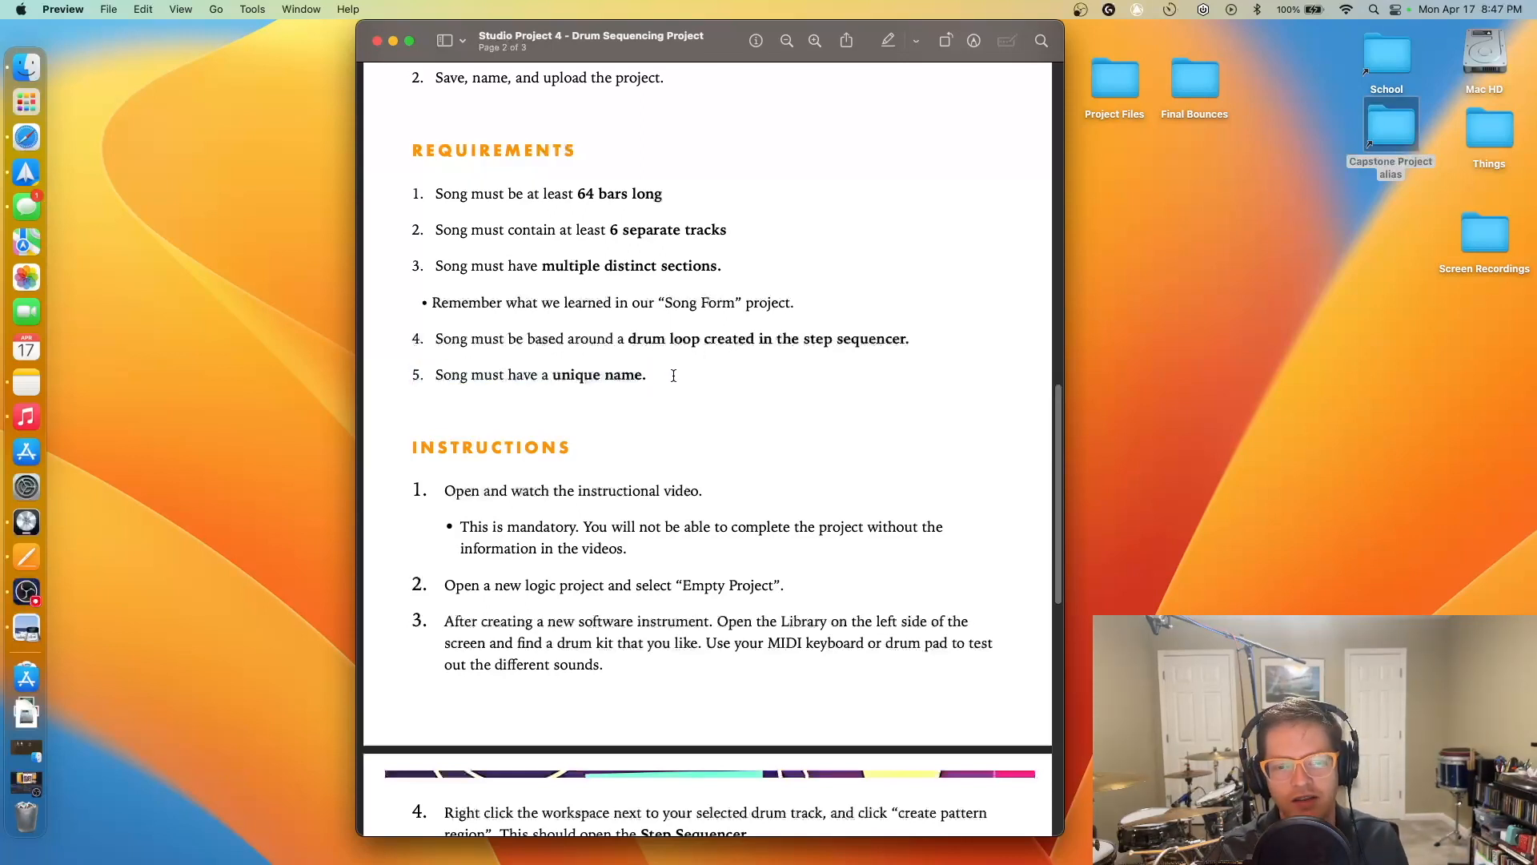
drag(648, 374, 525, 372)
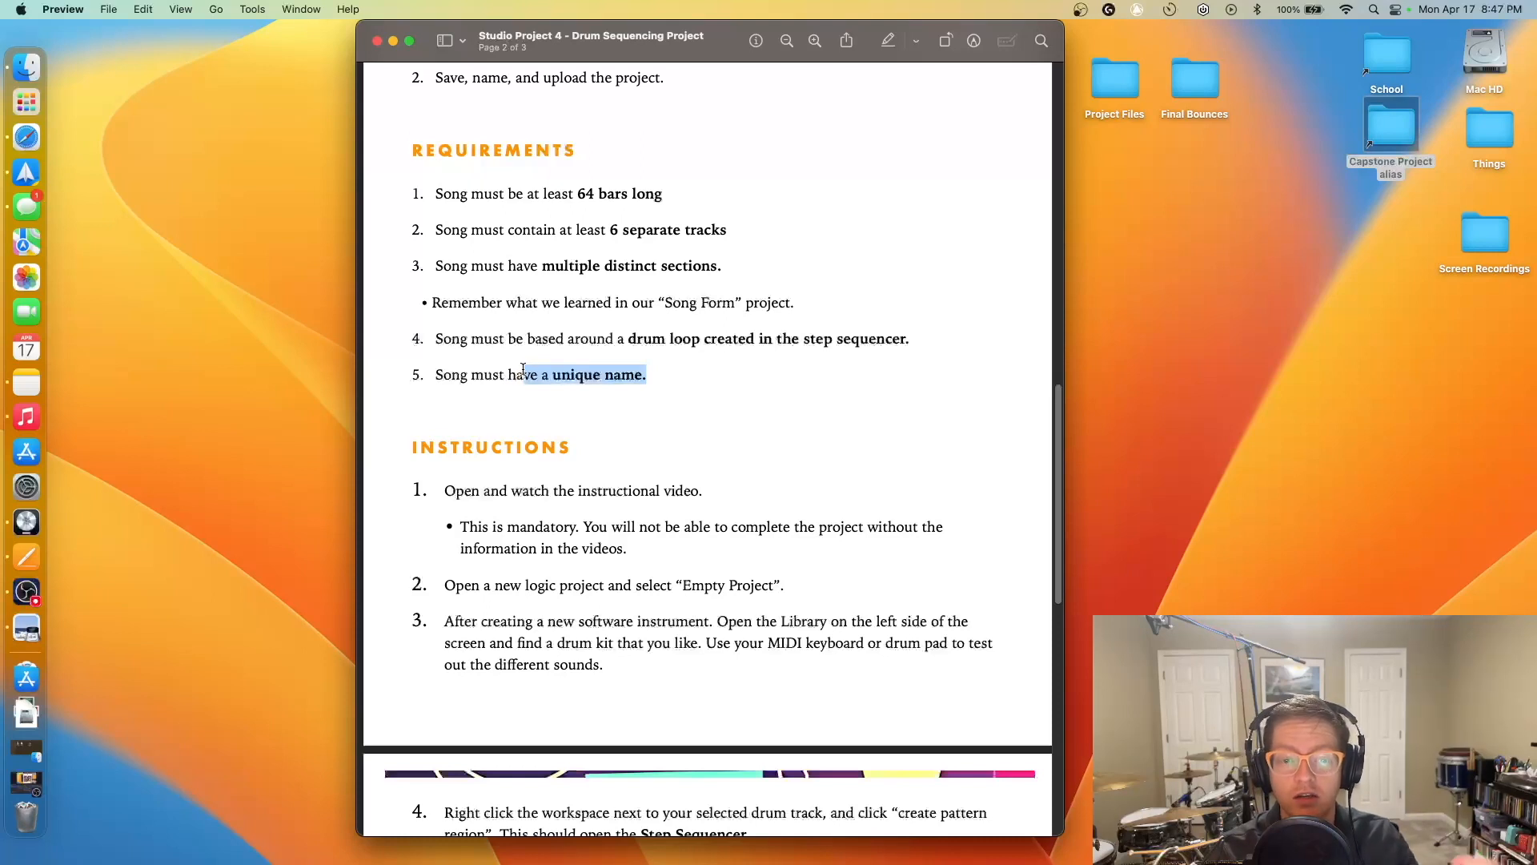
click(528, 372)
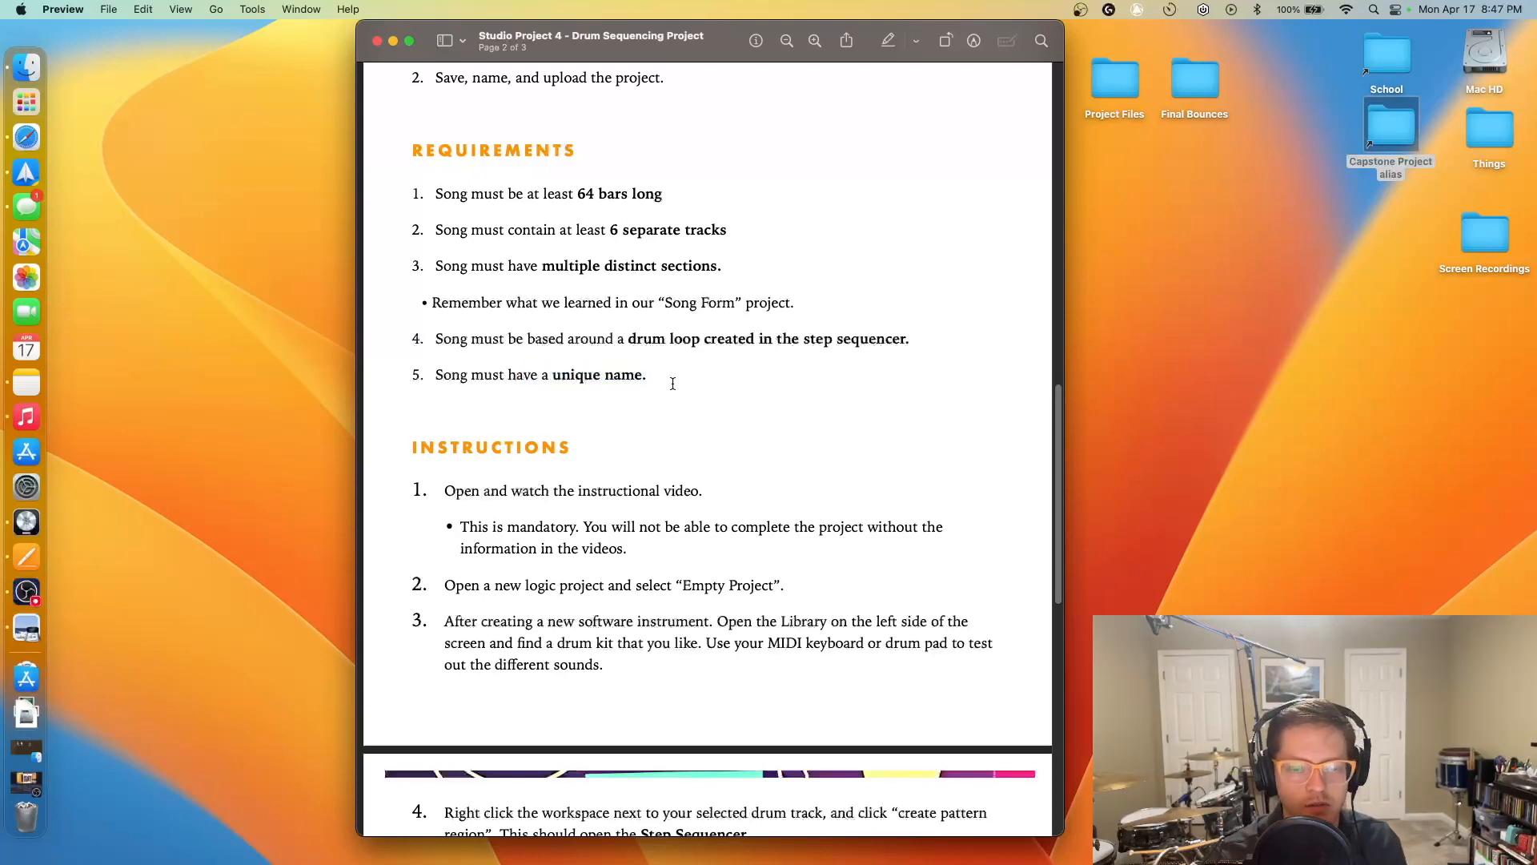
Move the project PDF window to the right side of the desktop, extend its height and bring the Instructions section into view
scroll(680, 378, down, 10)
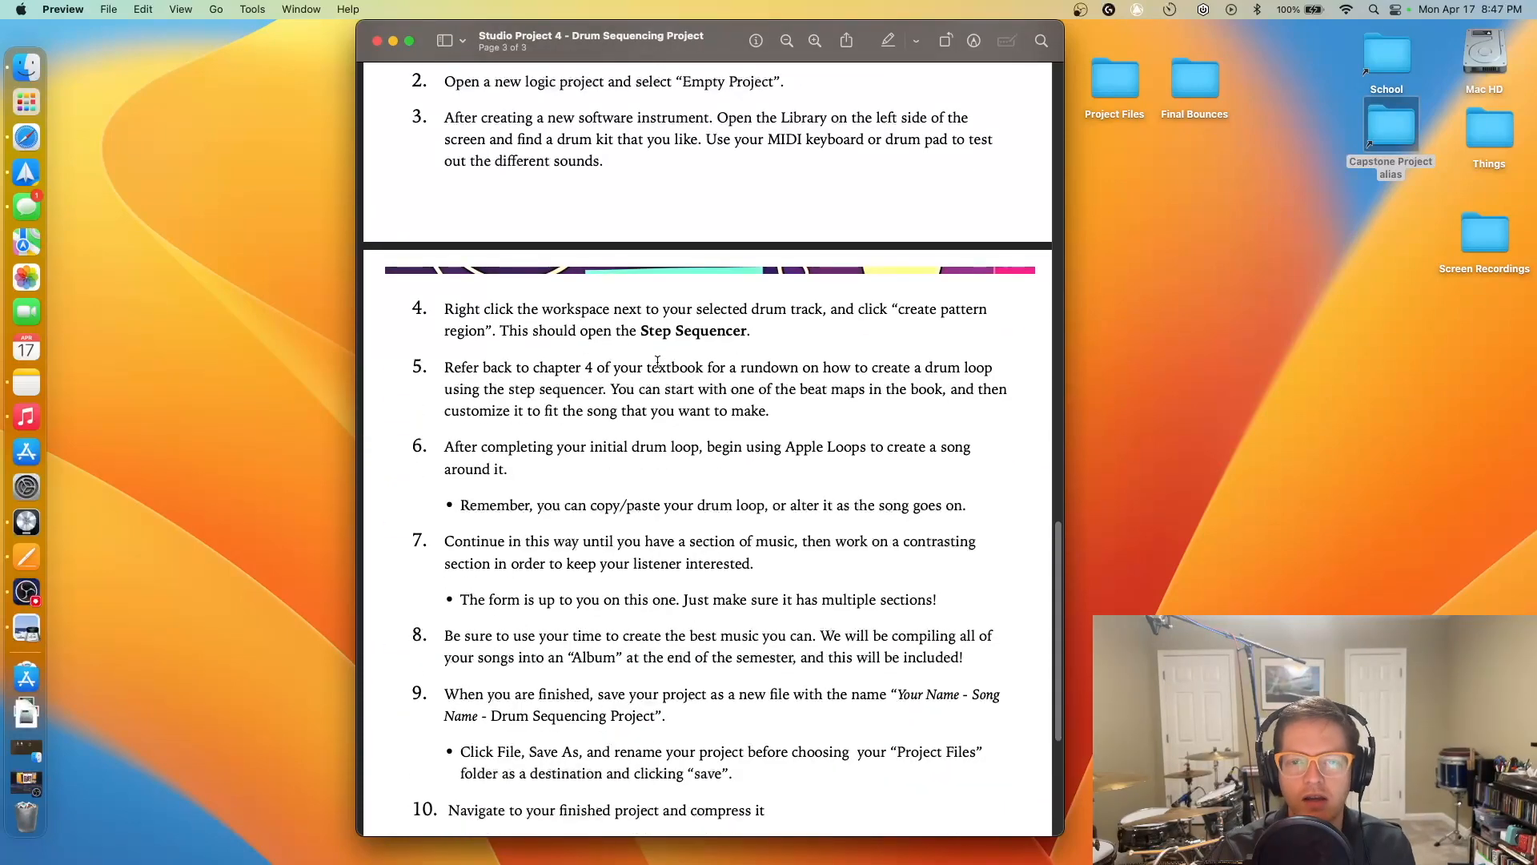
drag(470, 36, 937, 17)
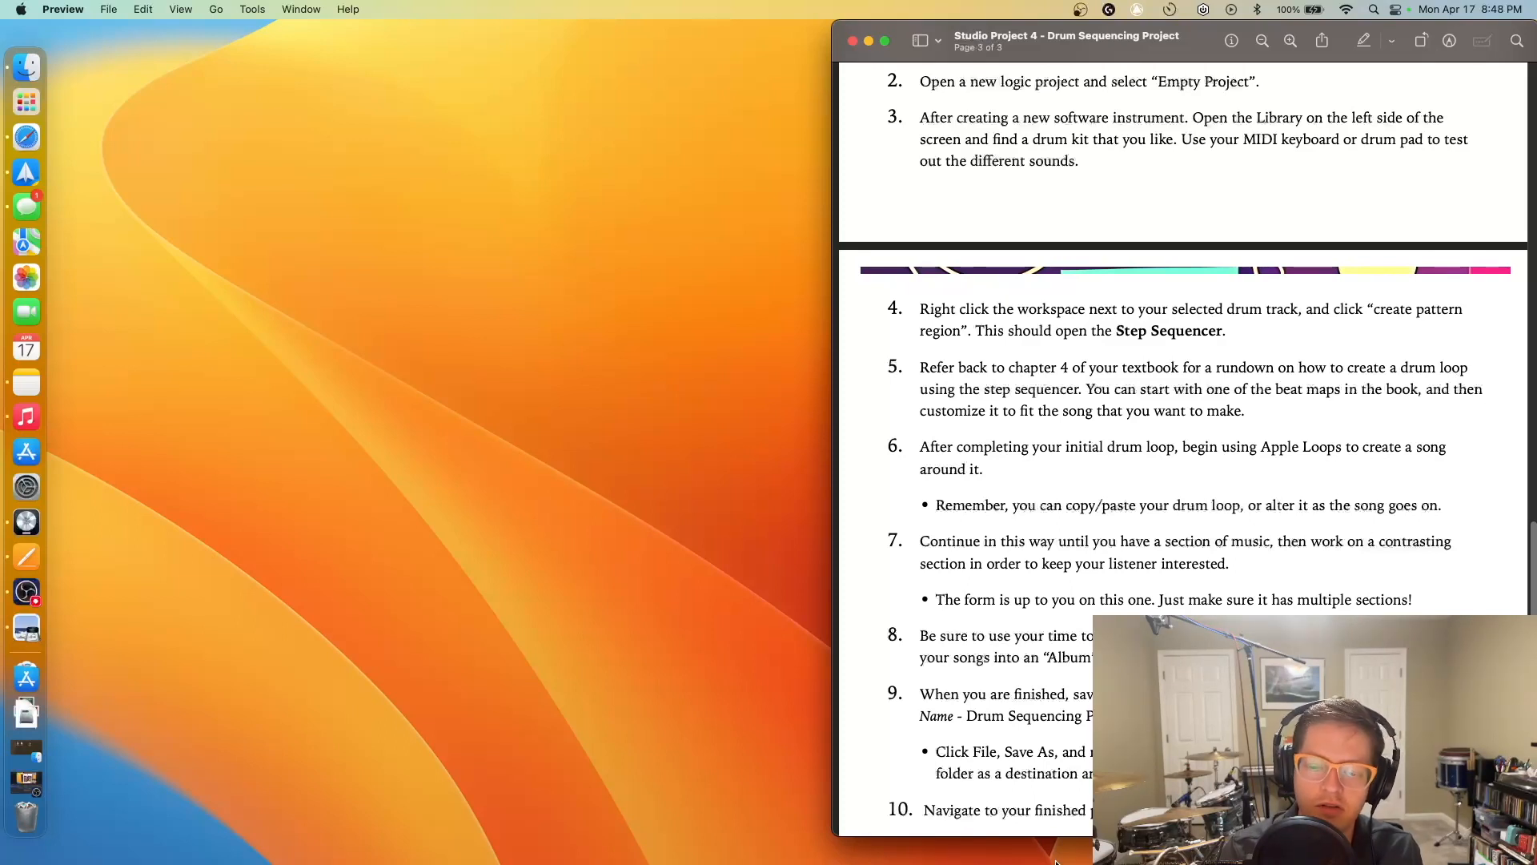
drag(1082, 835, 913, 855)
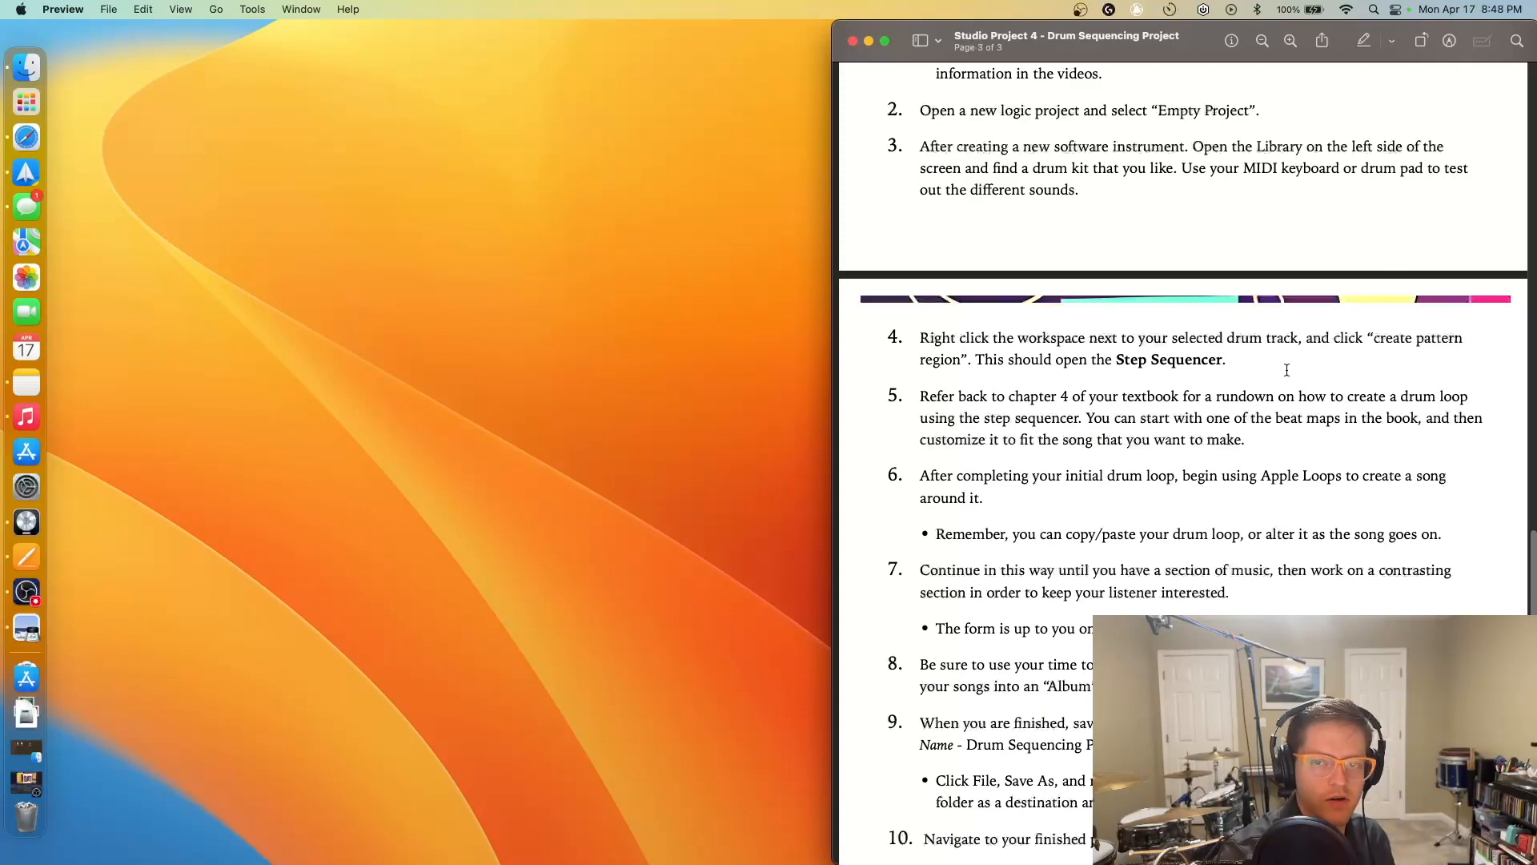
scroll(1272, 367, up, 3)
scroll(1274, 370, up, 1)
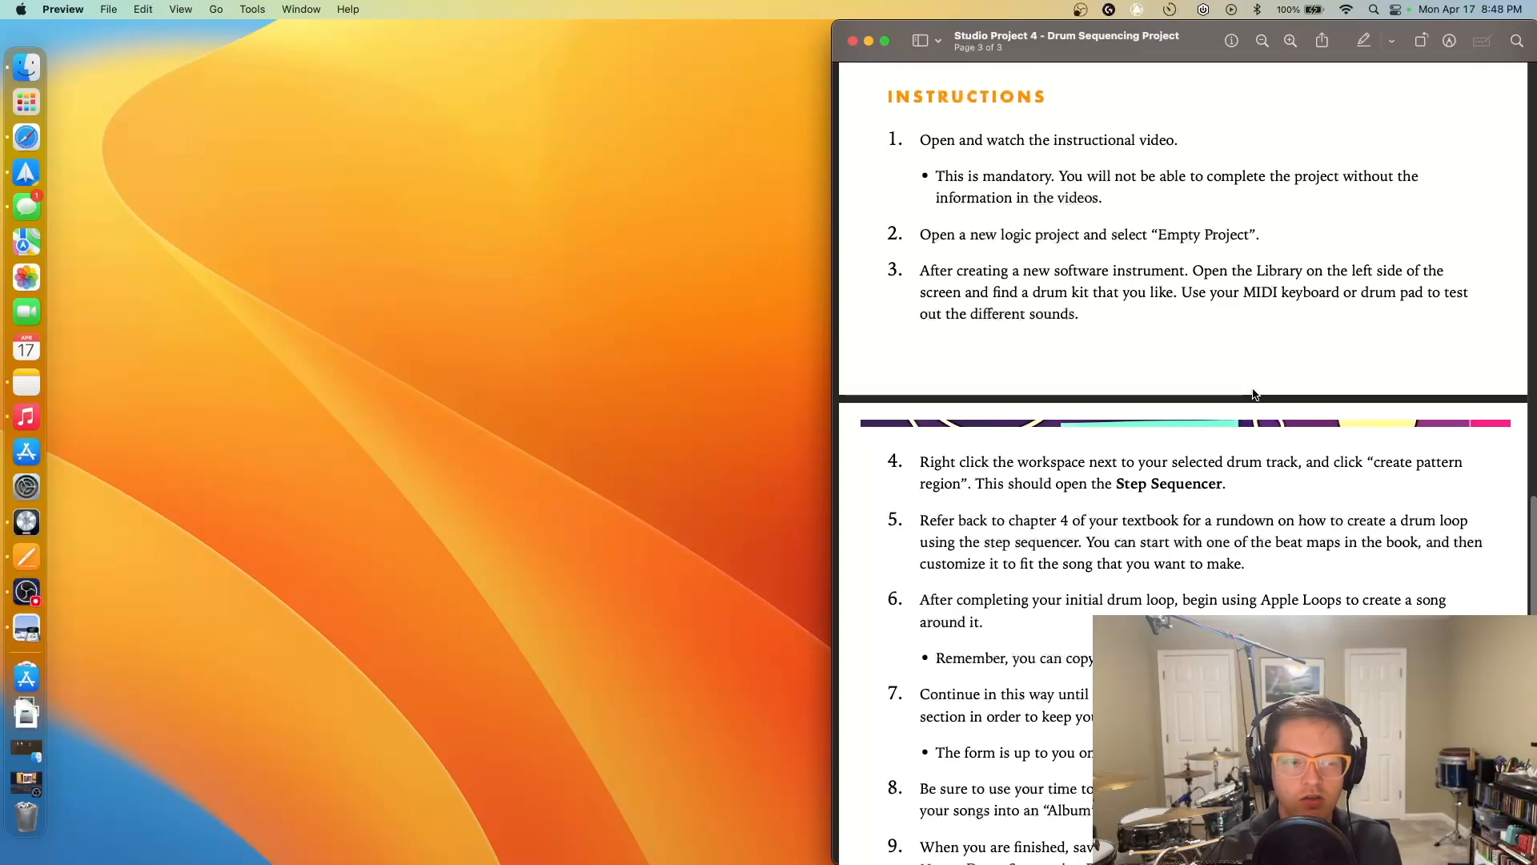
Switch to Logic Pro and create a new empty project with one software instrument track
click(66, 9)
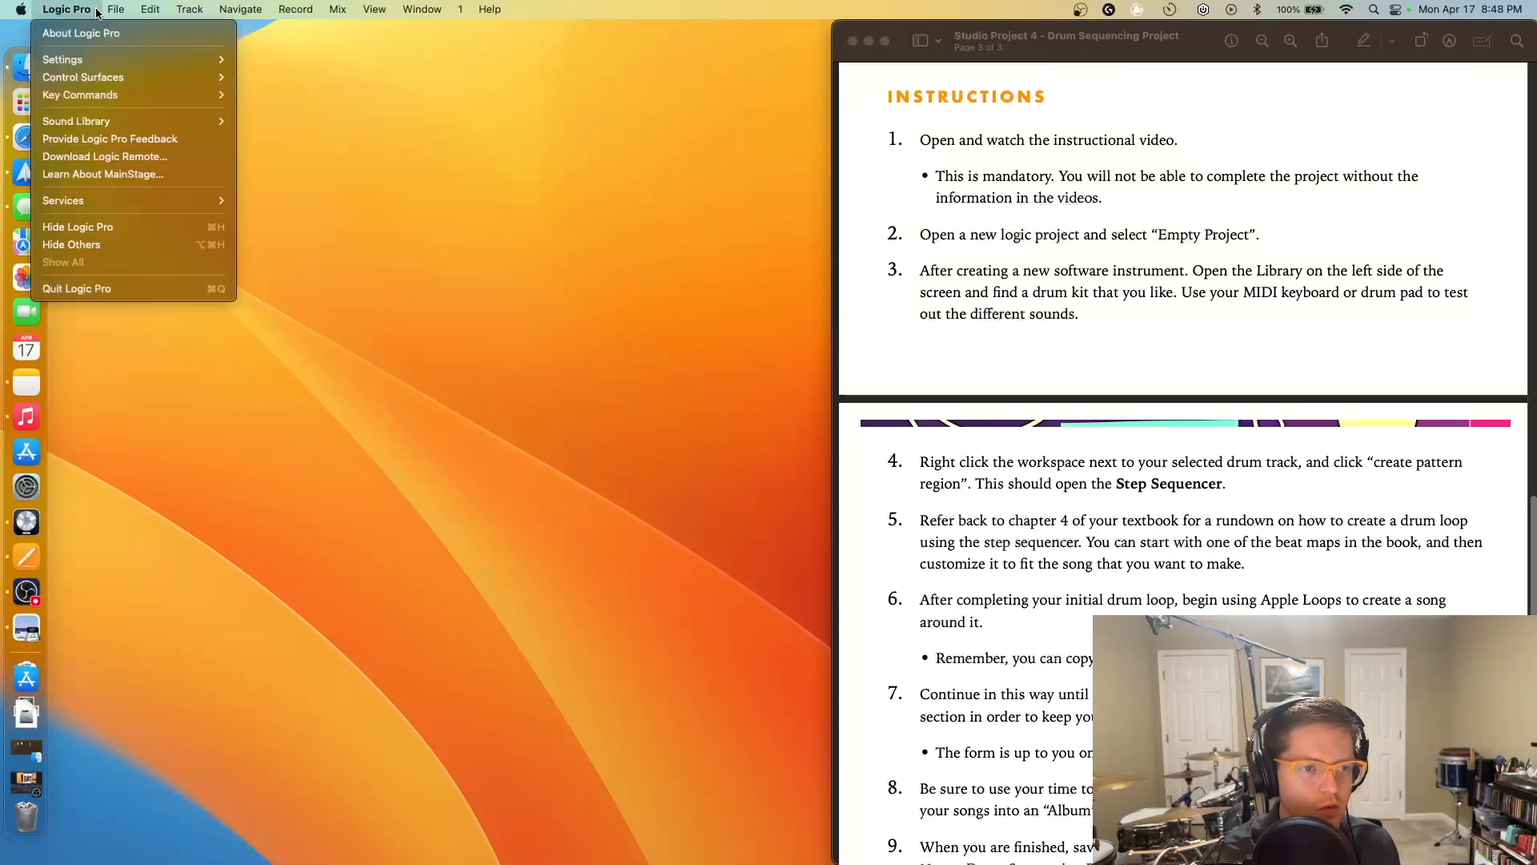
mouse_move(116, 9)
click(127, 38)
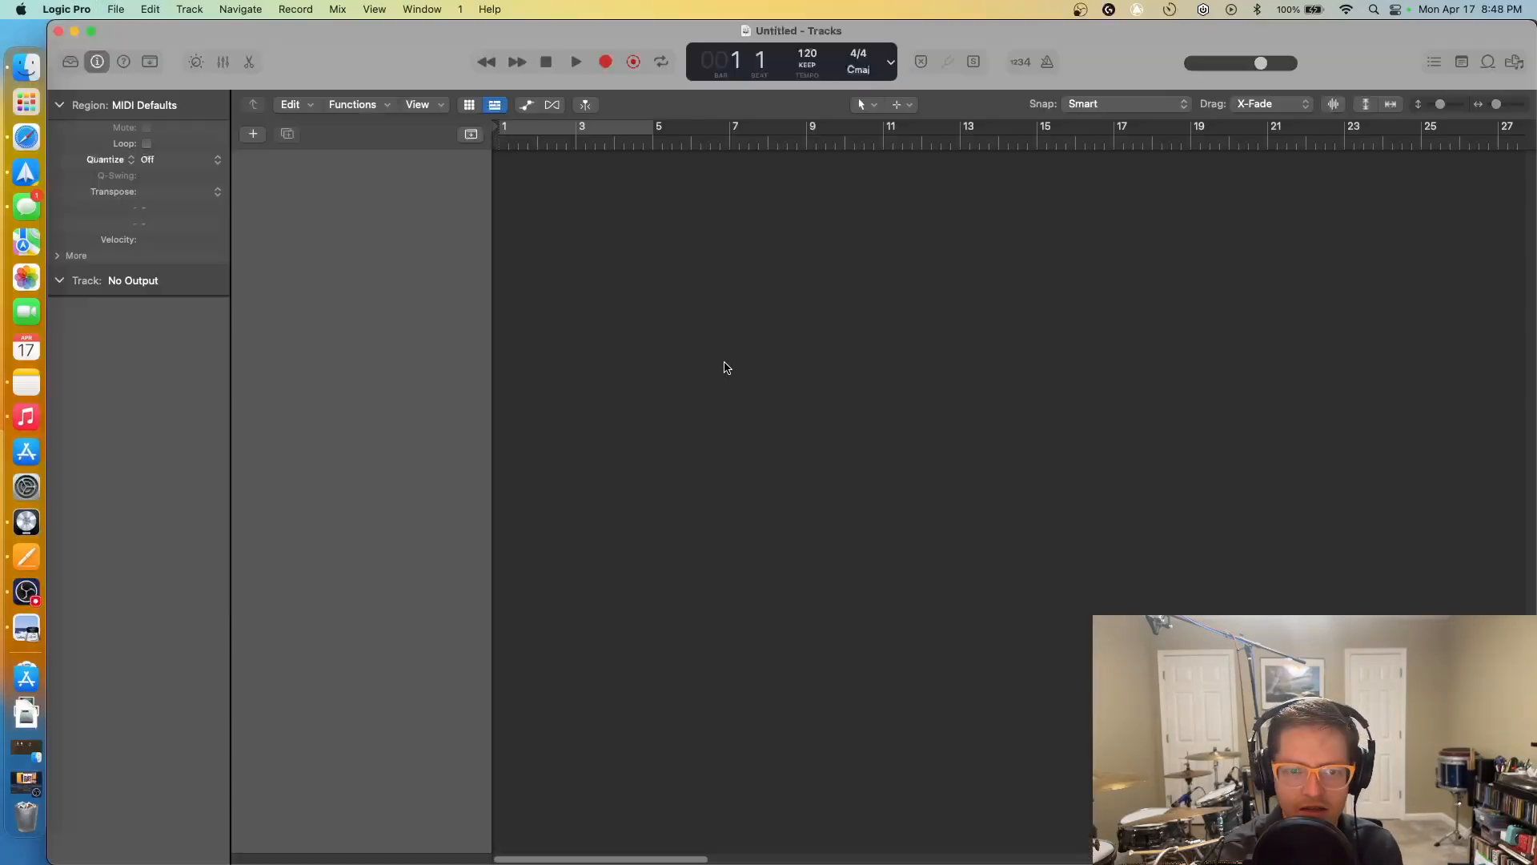
key(Return)
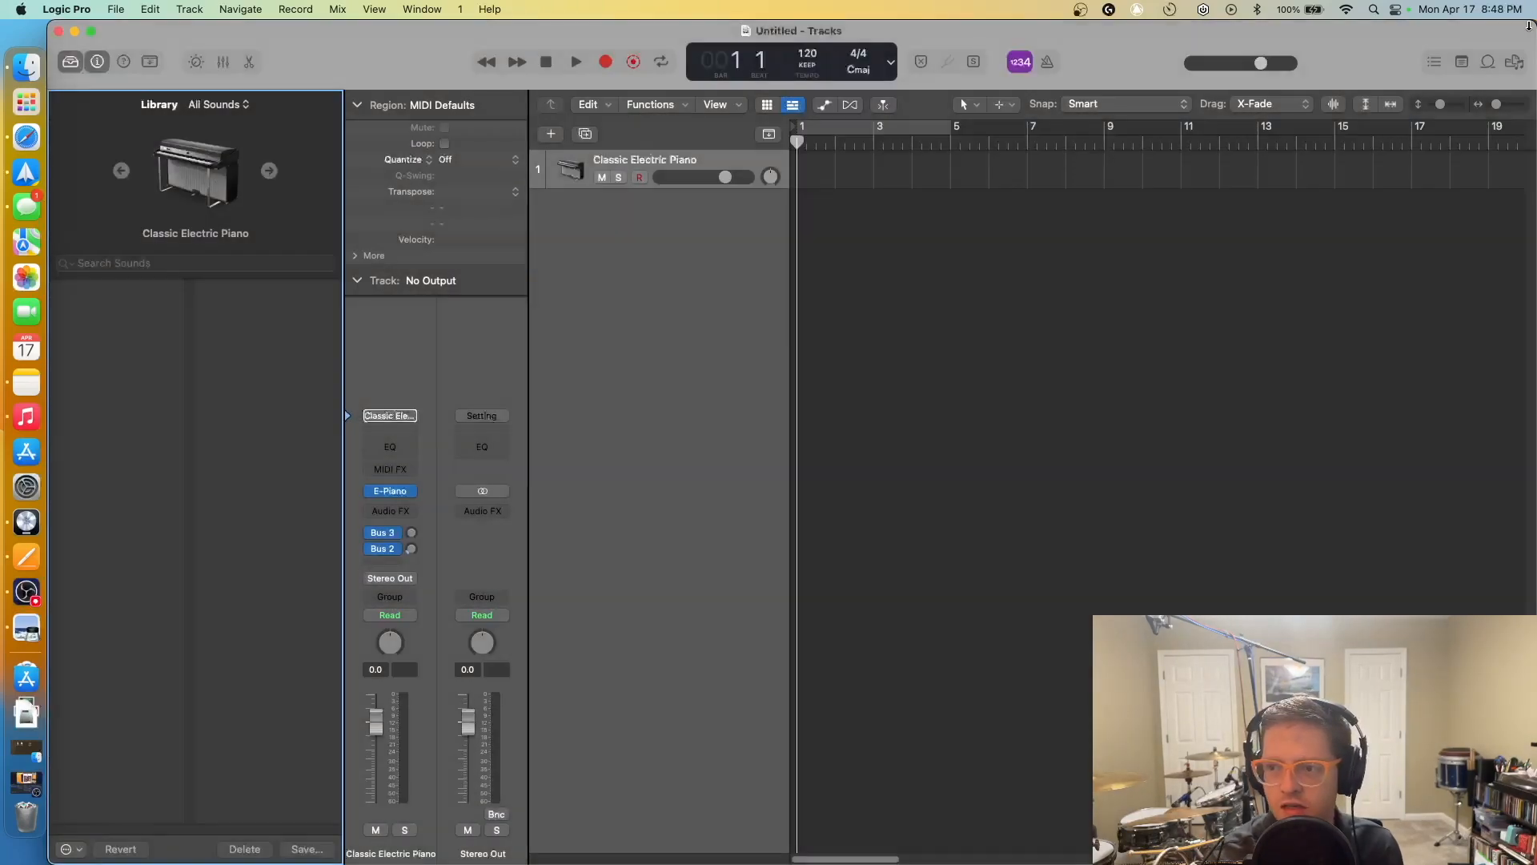
Narrow the Logic Pro window so it sits beside the project PDF, and hide the inspector and Library
drag(1533, 20, 820, 9)
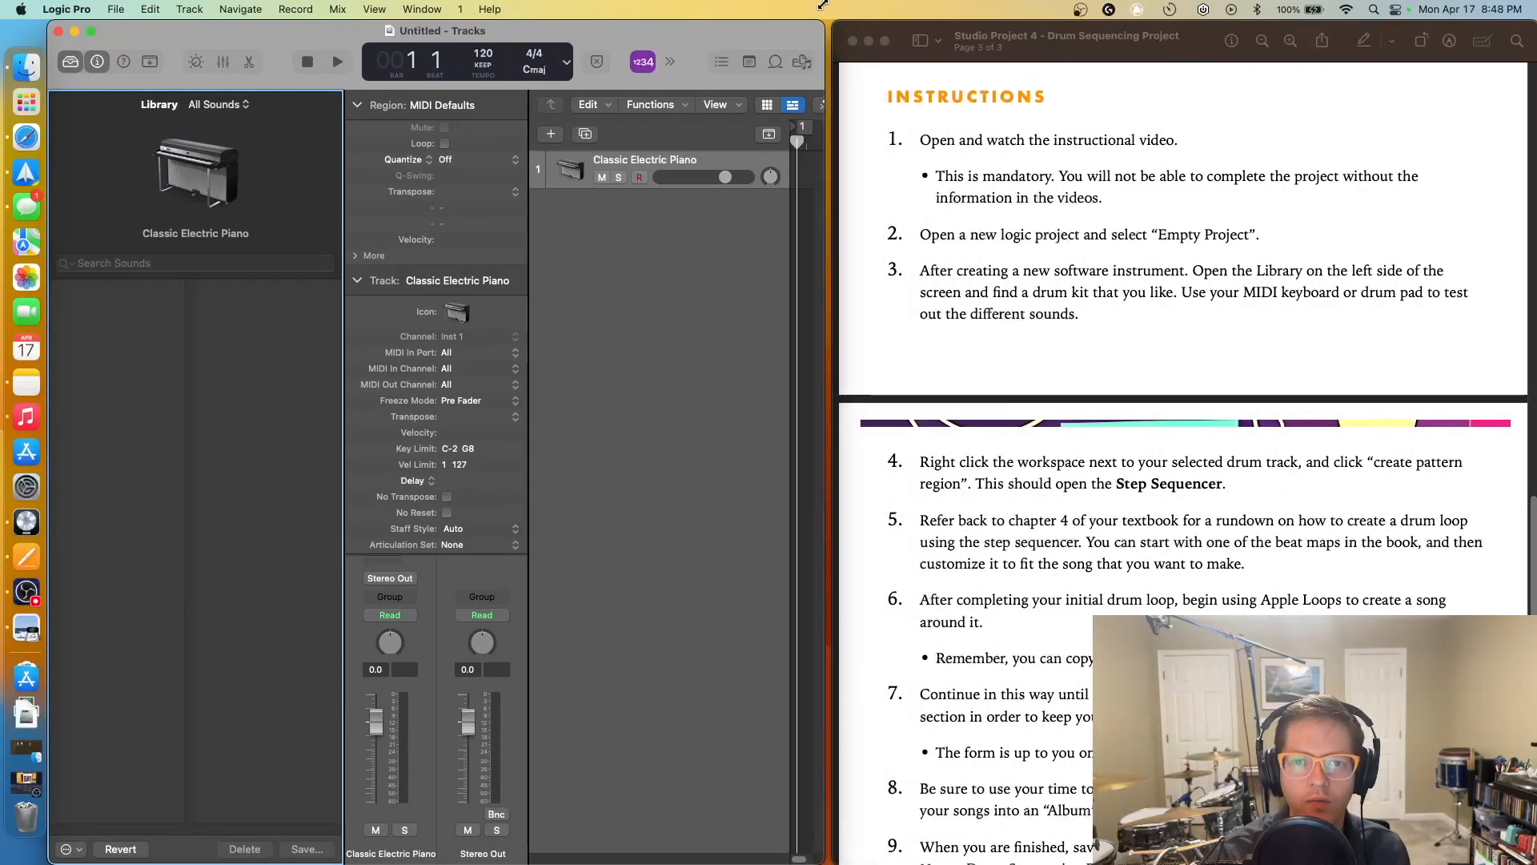
click(97, 61)
click(71, 62)
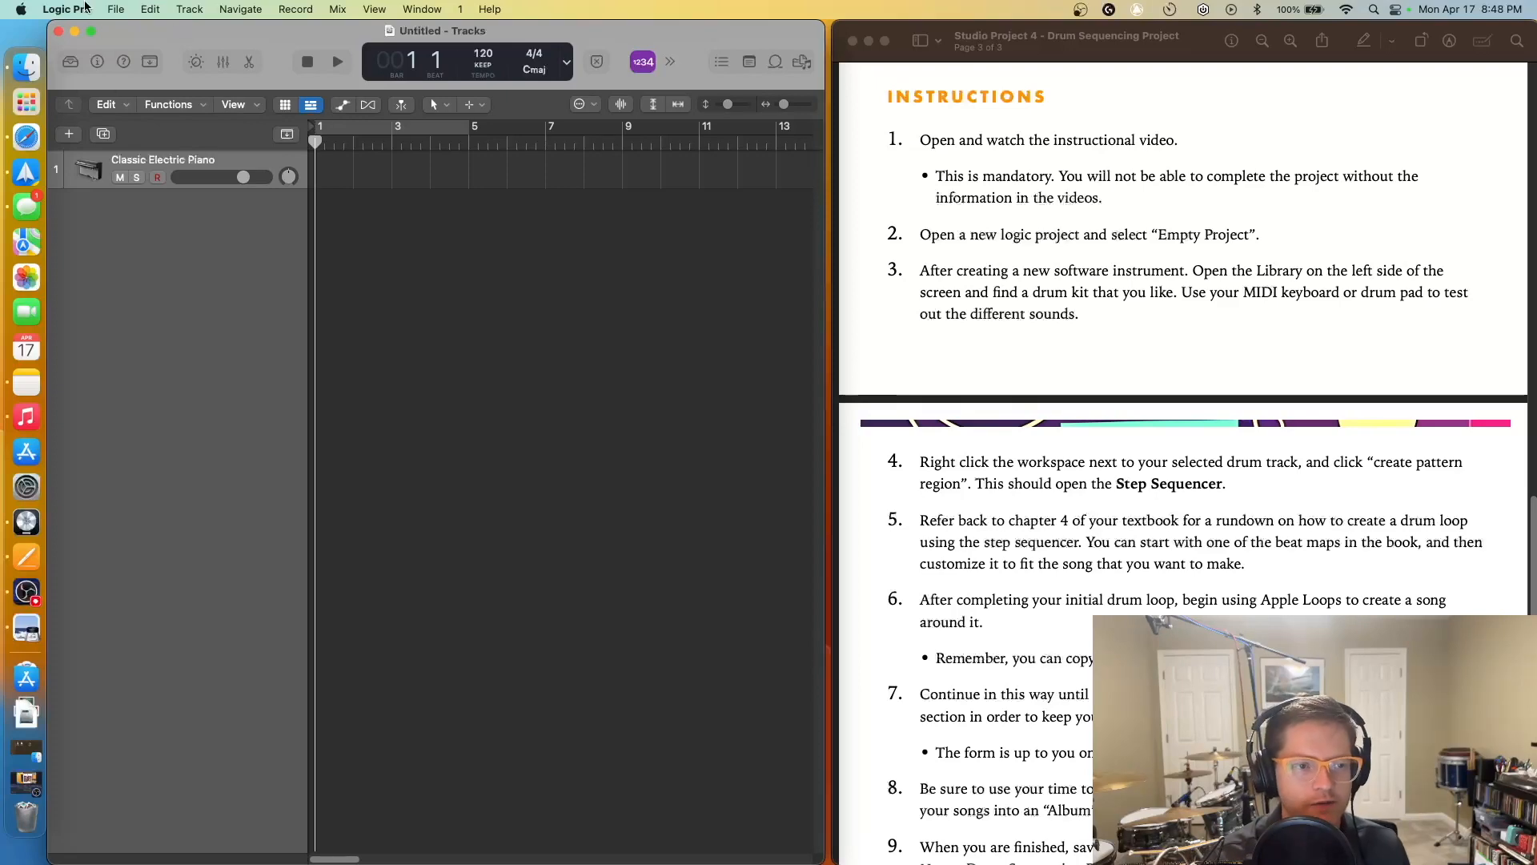
View the project full screen, return it to its window beside the PDF, and review the PDF's Instructions
click(91, 31)
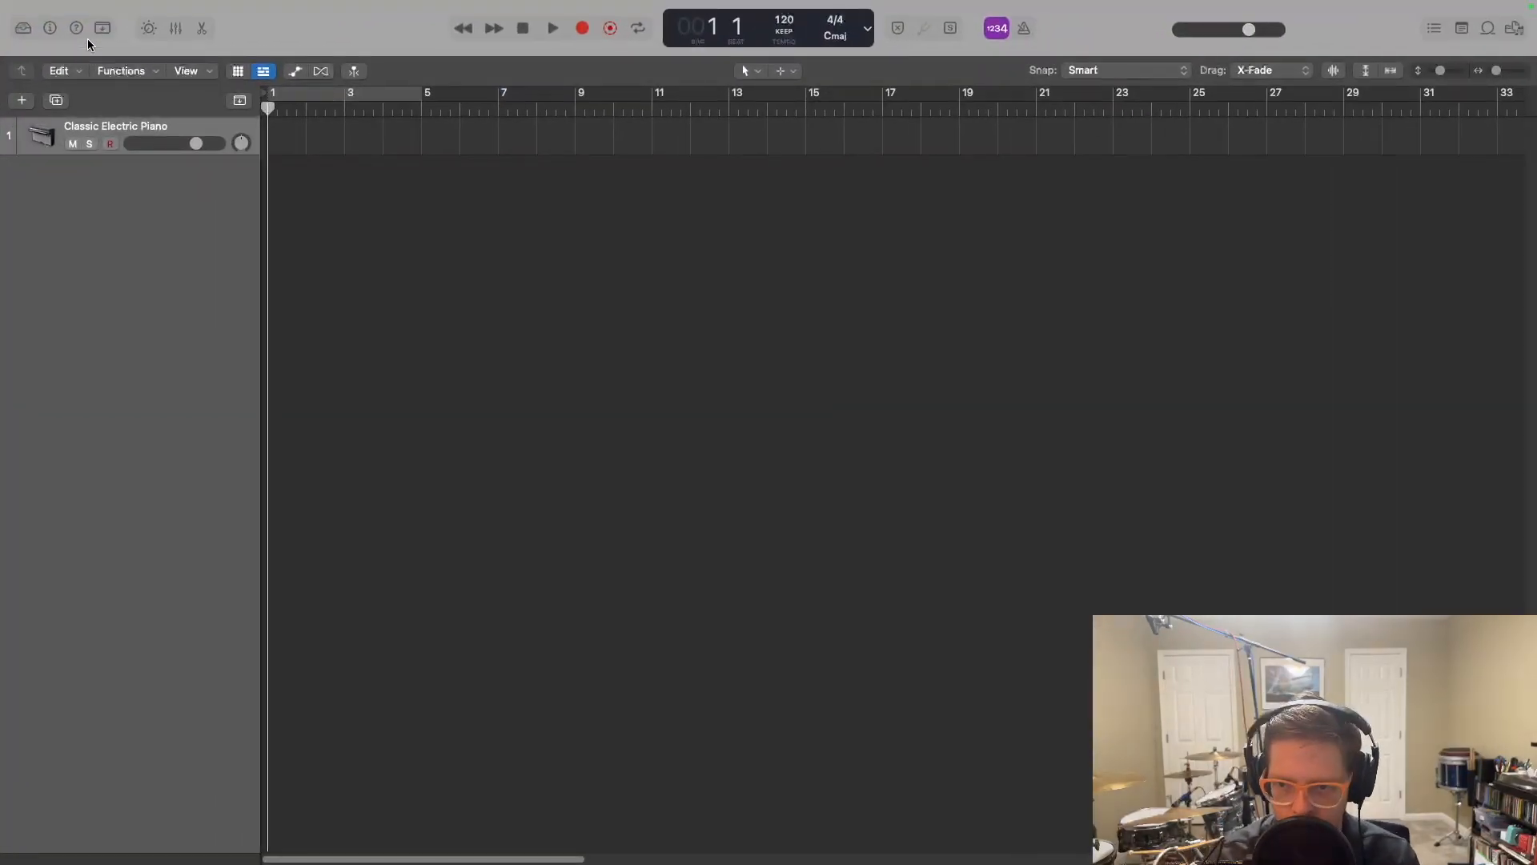
mouse_move(71, 4)
click(44, 30)
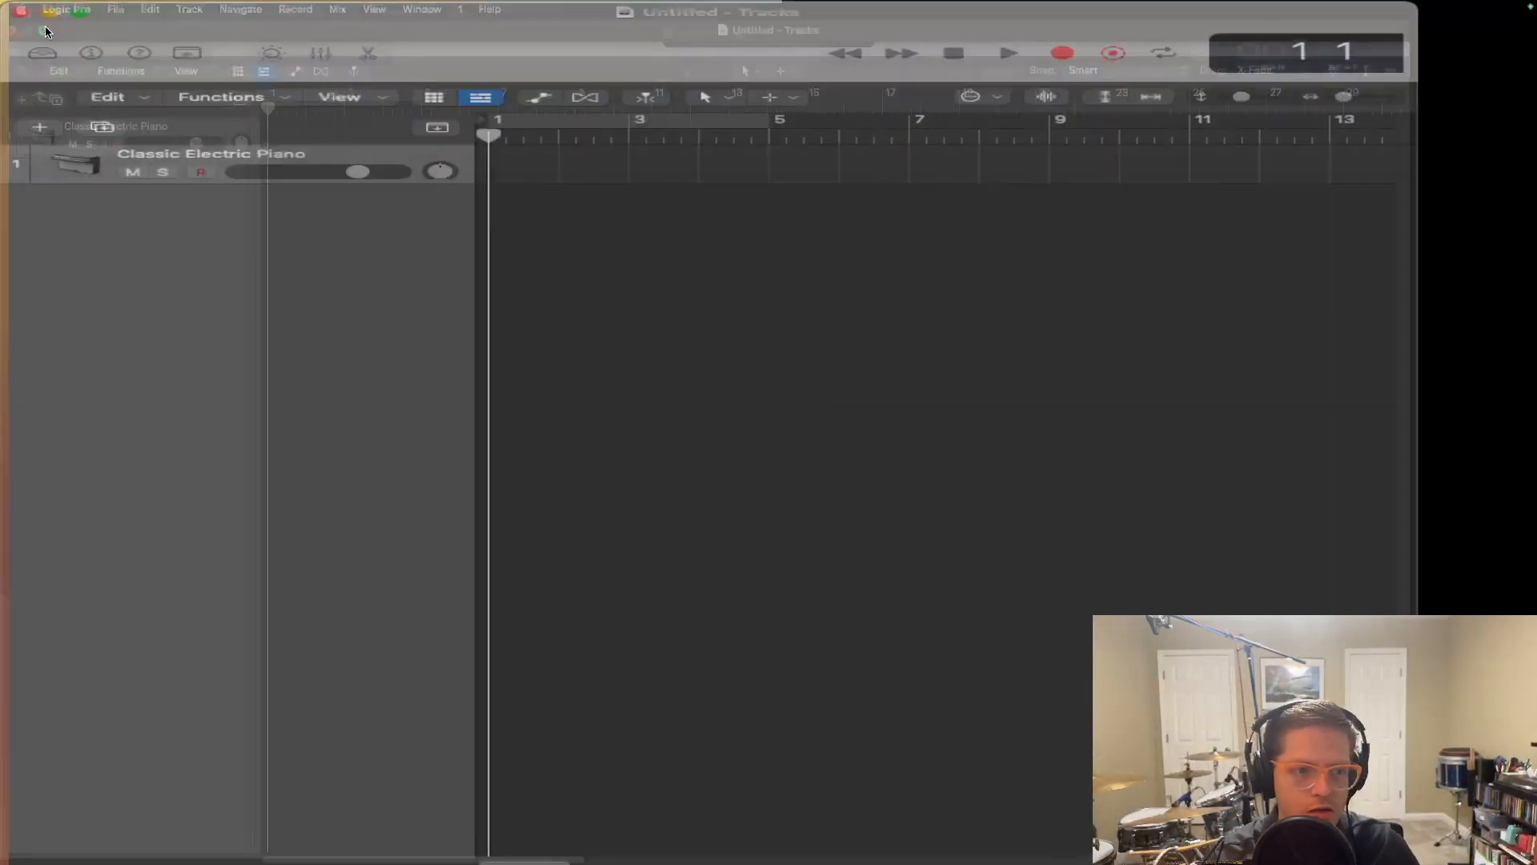
scroll(1098, 298, down, 2)
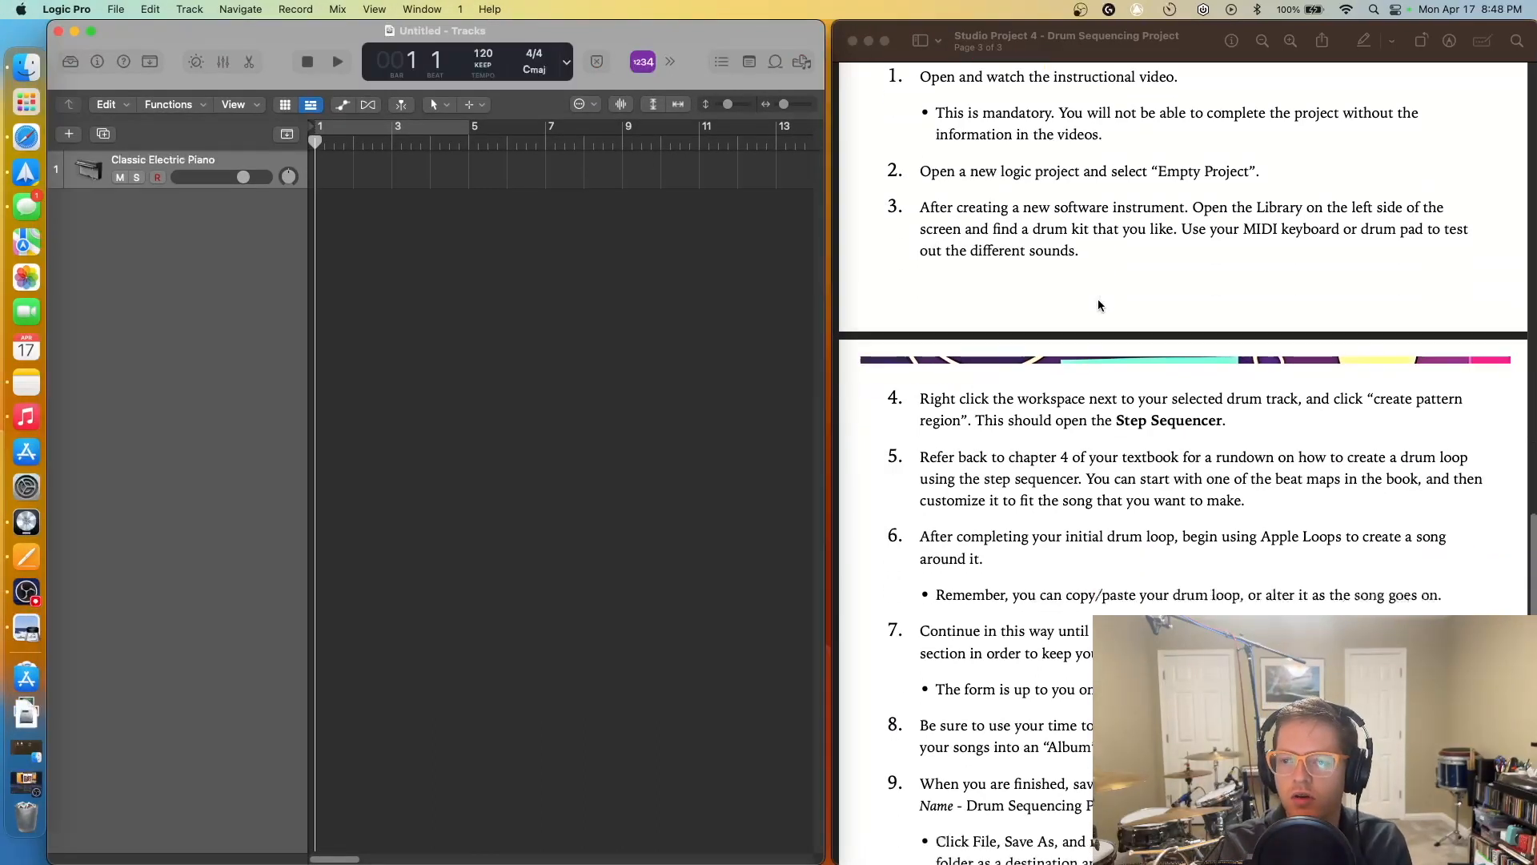
scroll(1103, 306, up, 1)
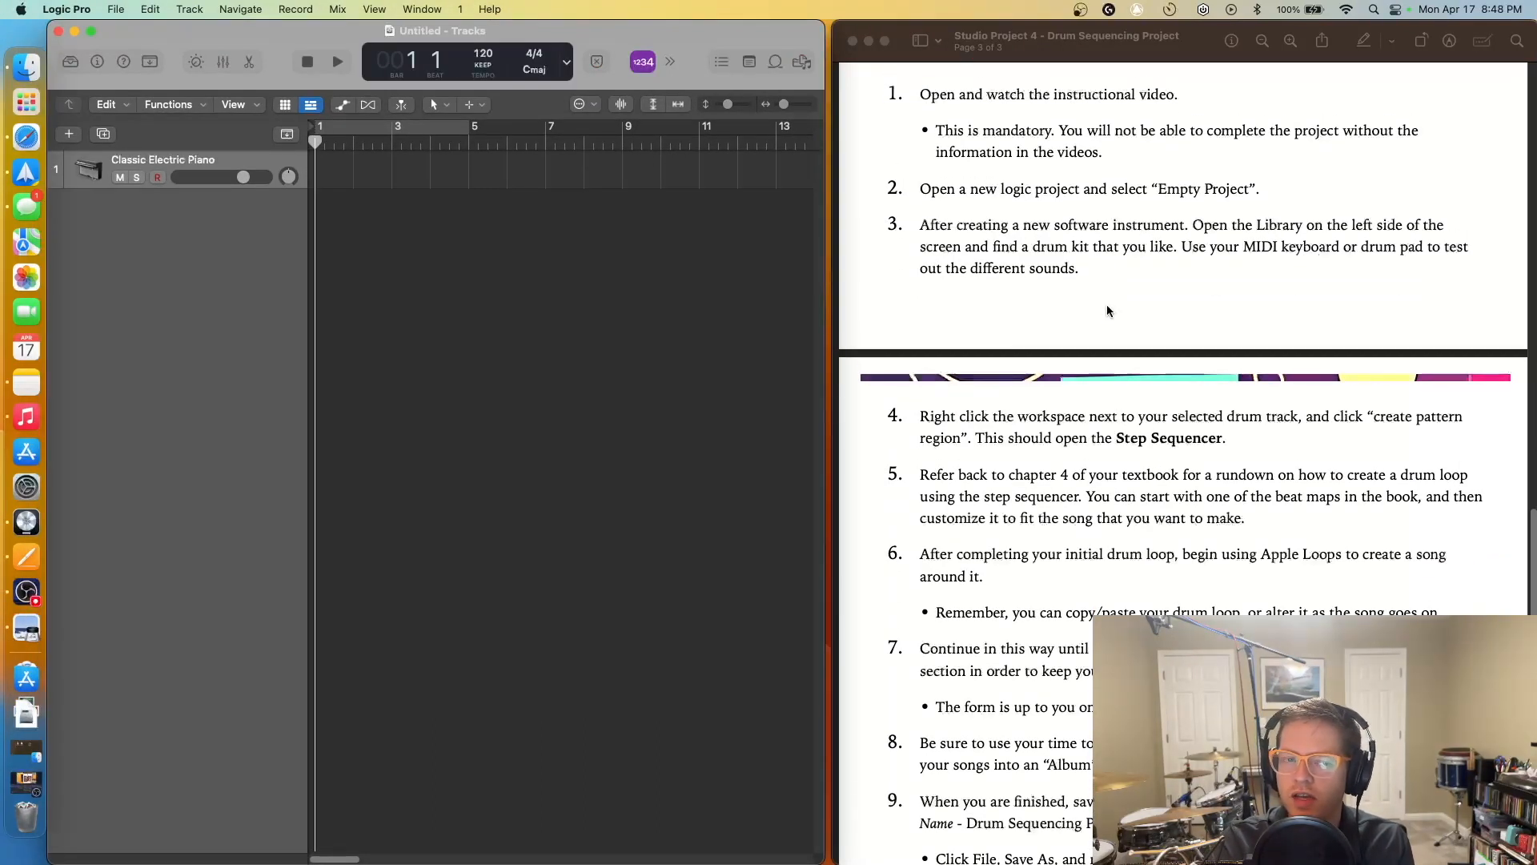
Close the untitled project and start a new Logic Pro project
click(58, 32)
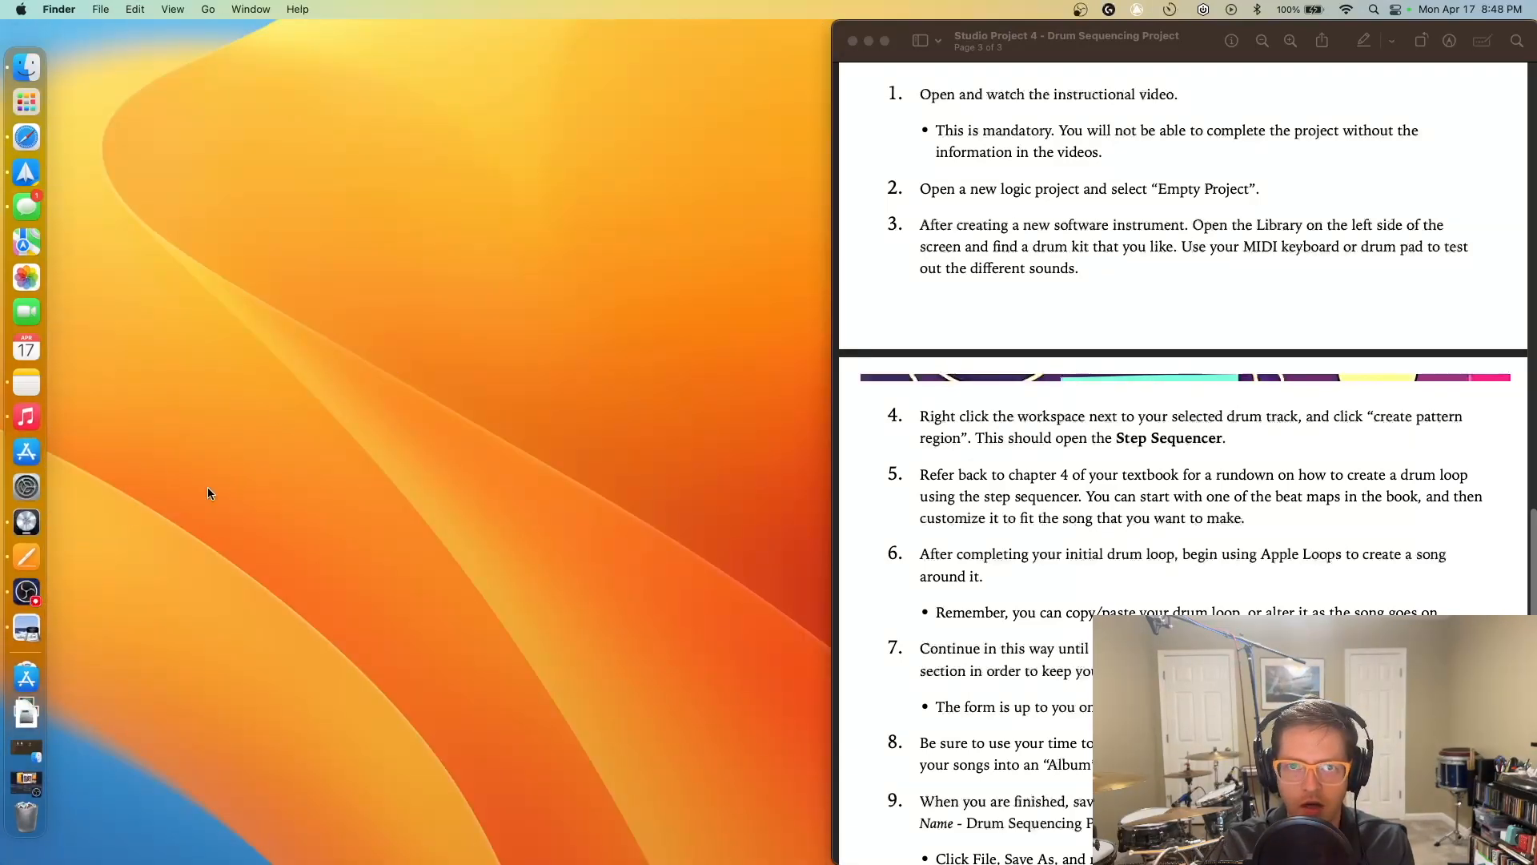
click(27, 521)
click(116, 9)
click(132, 32)
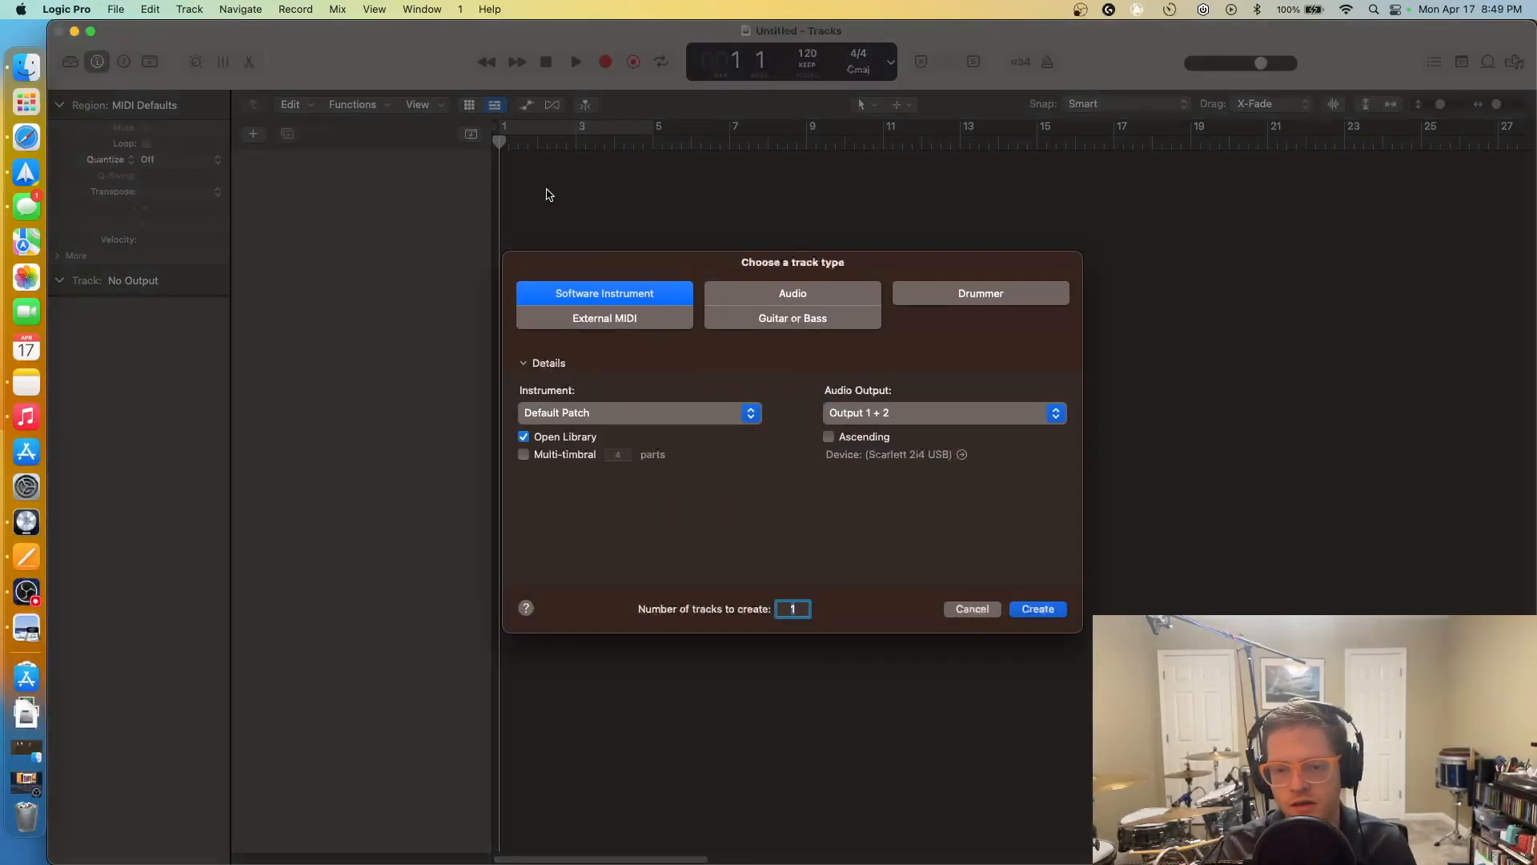
Compare the available track types for the new track, mainly Software Instrument against Audio
click(762, 299)
click(667, 329)
click(770, 303)
click(771, 318)
click(963, 291)
click(776, 294)
click(616, 293)
click(748, 294)
click(636, 294)
click(745, 297)
click(647, 300)
click(745, 297)
click(650, 298)
click(754, 297)
click(651, 297)
click(726, 297)
click(672, 298)
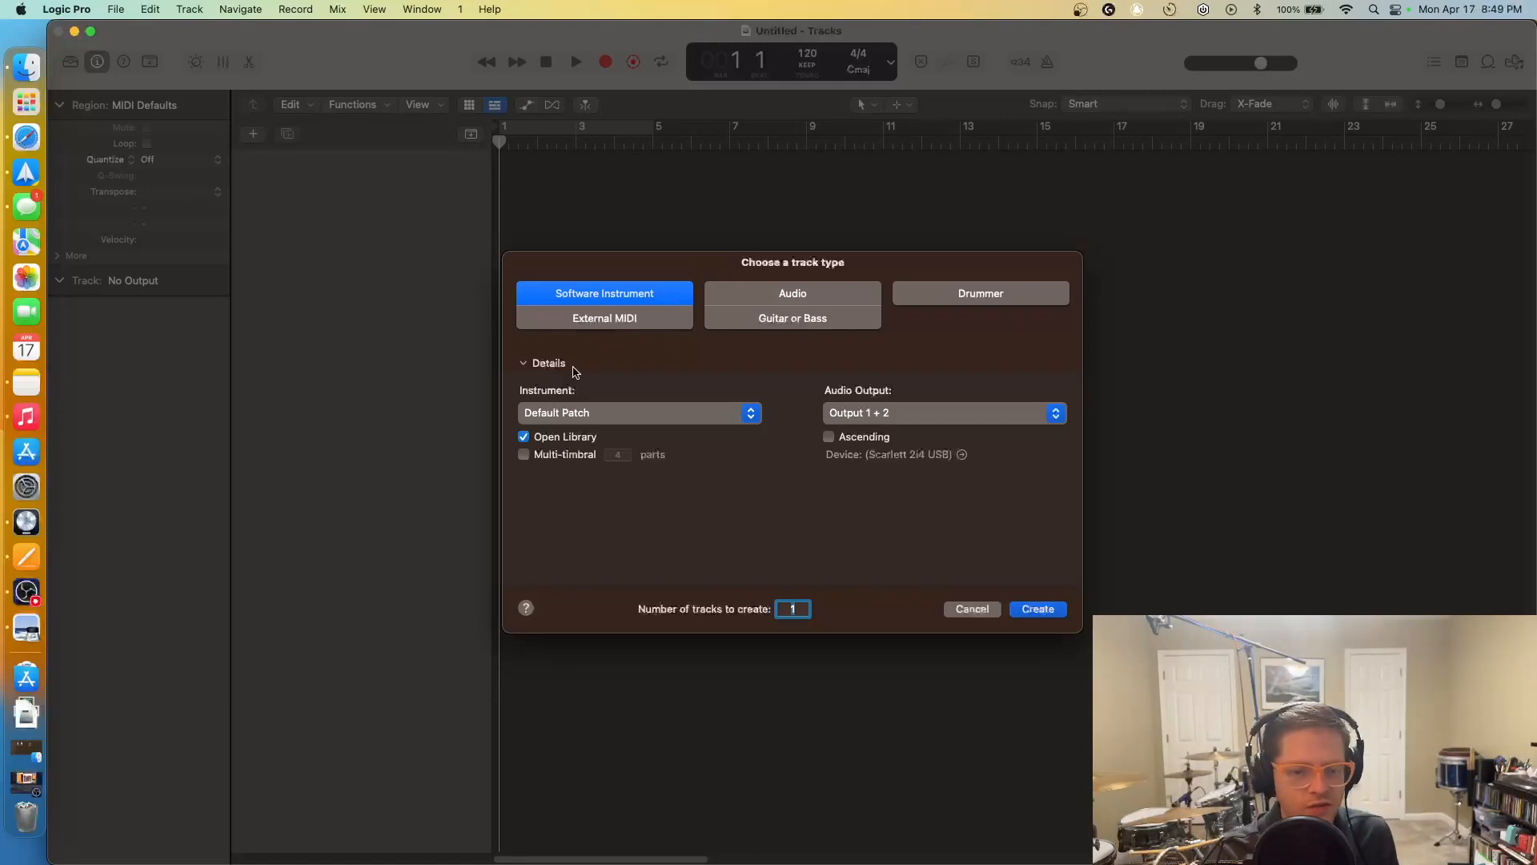
Examine the settings offered for Audio, Drummer, and Guitar or Bass tracks
click(783, 294)
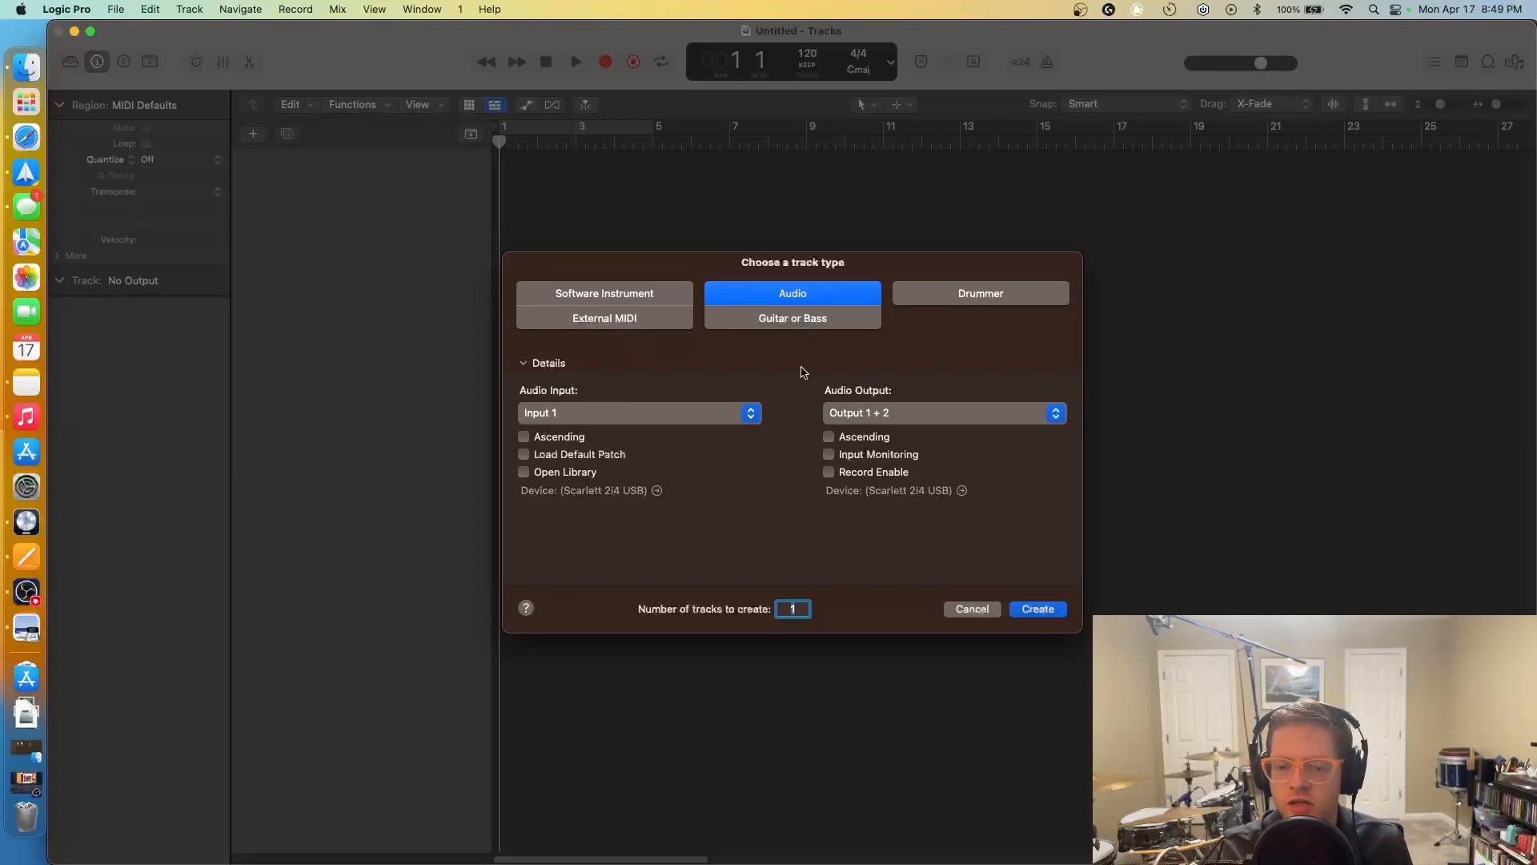
click(915, 300)
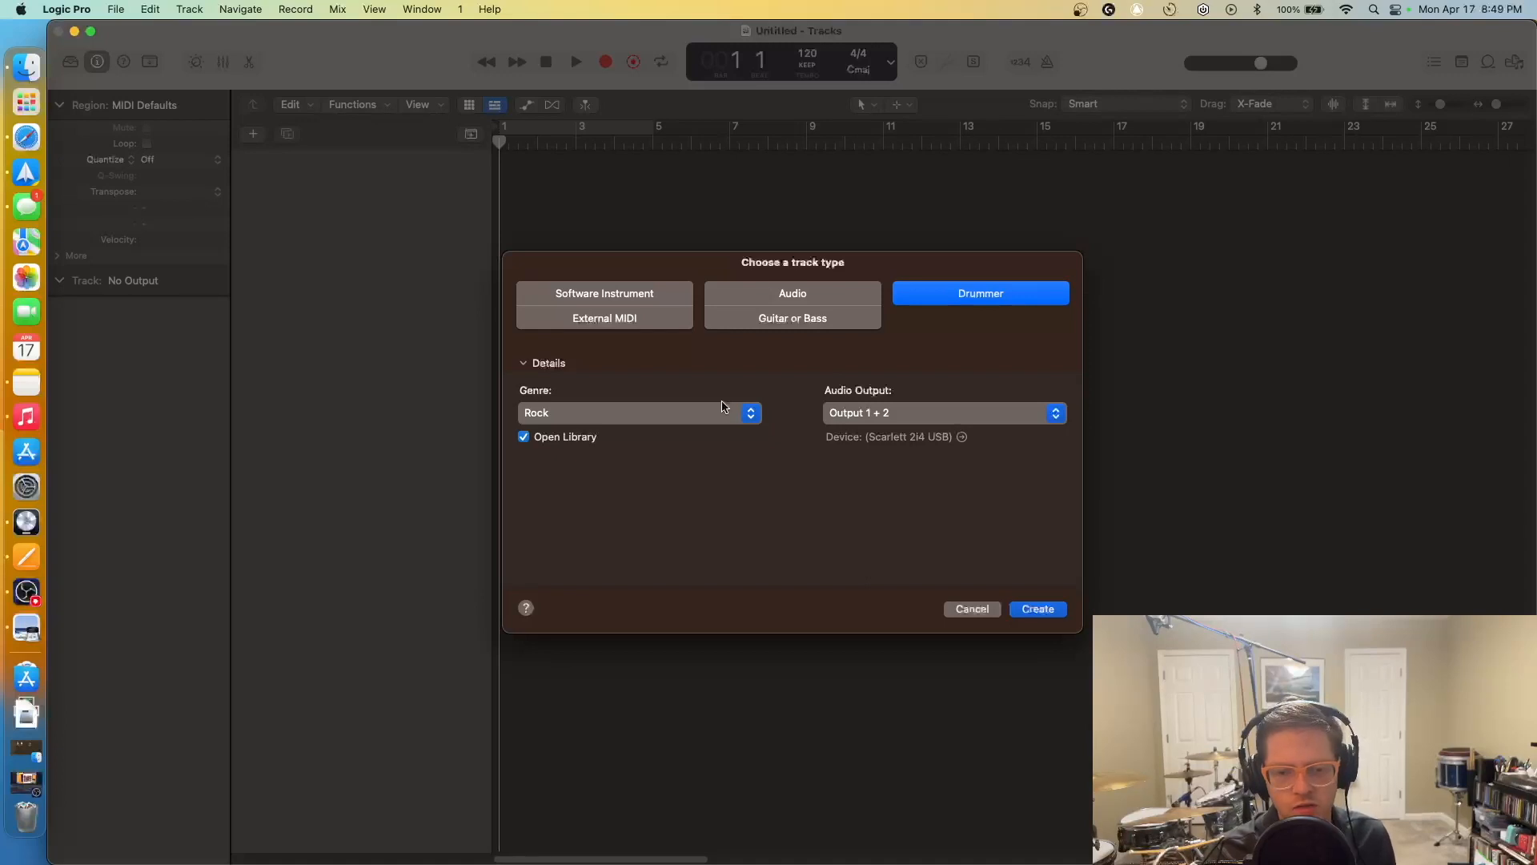
click(745, 324)
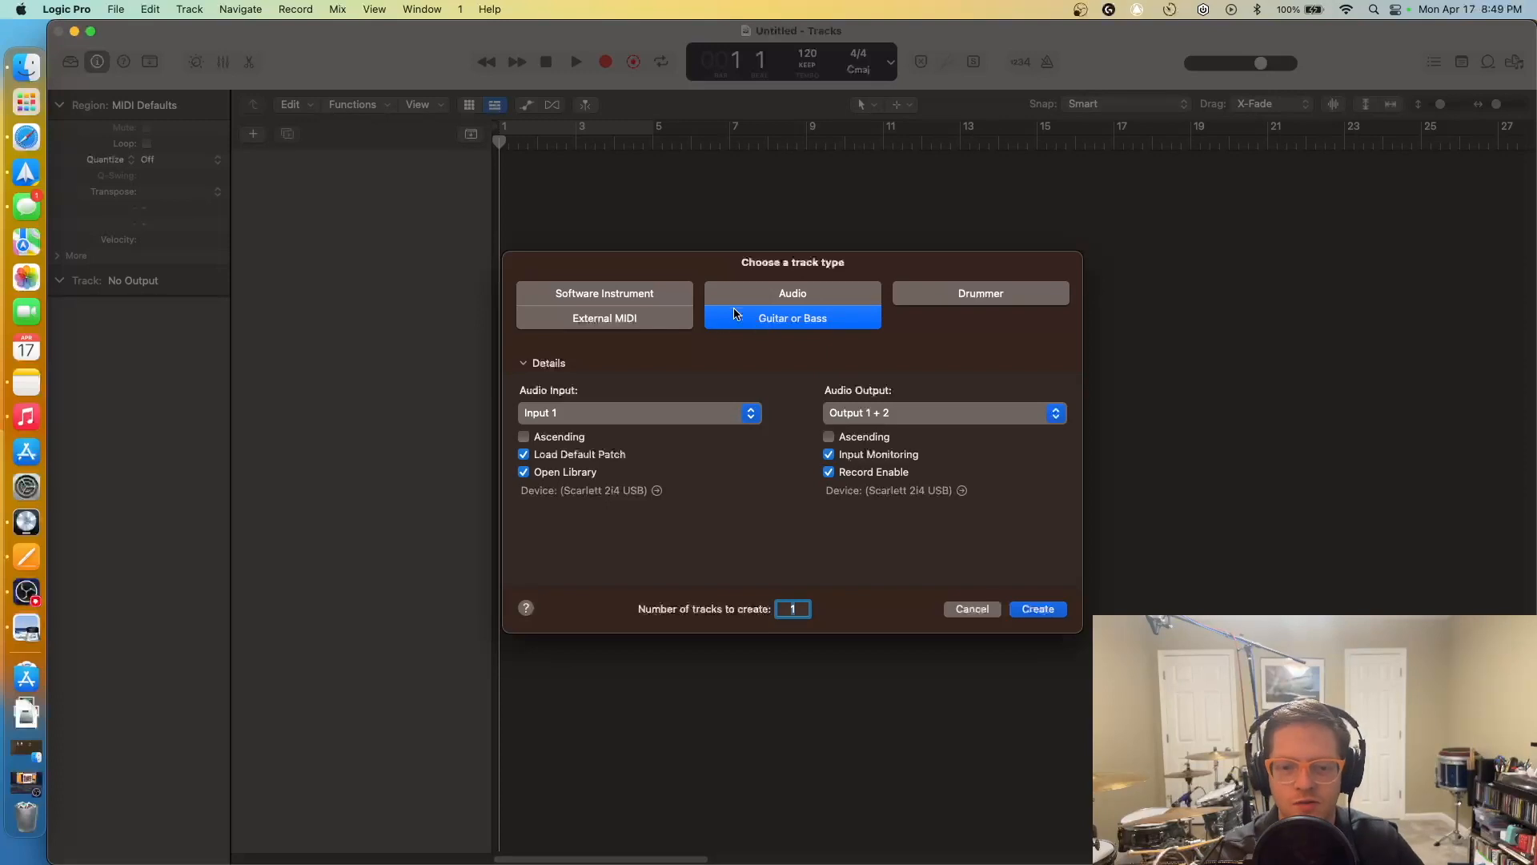
Create one Software Instrument track with the Default Patch and the Library set to open
click(681, 323)
click(587, 297)
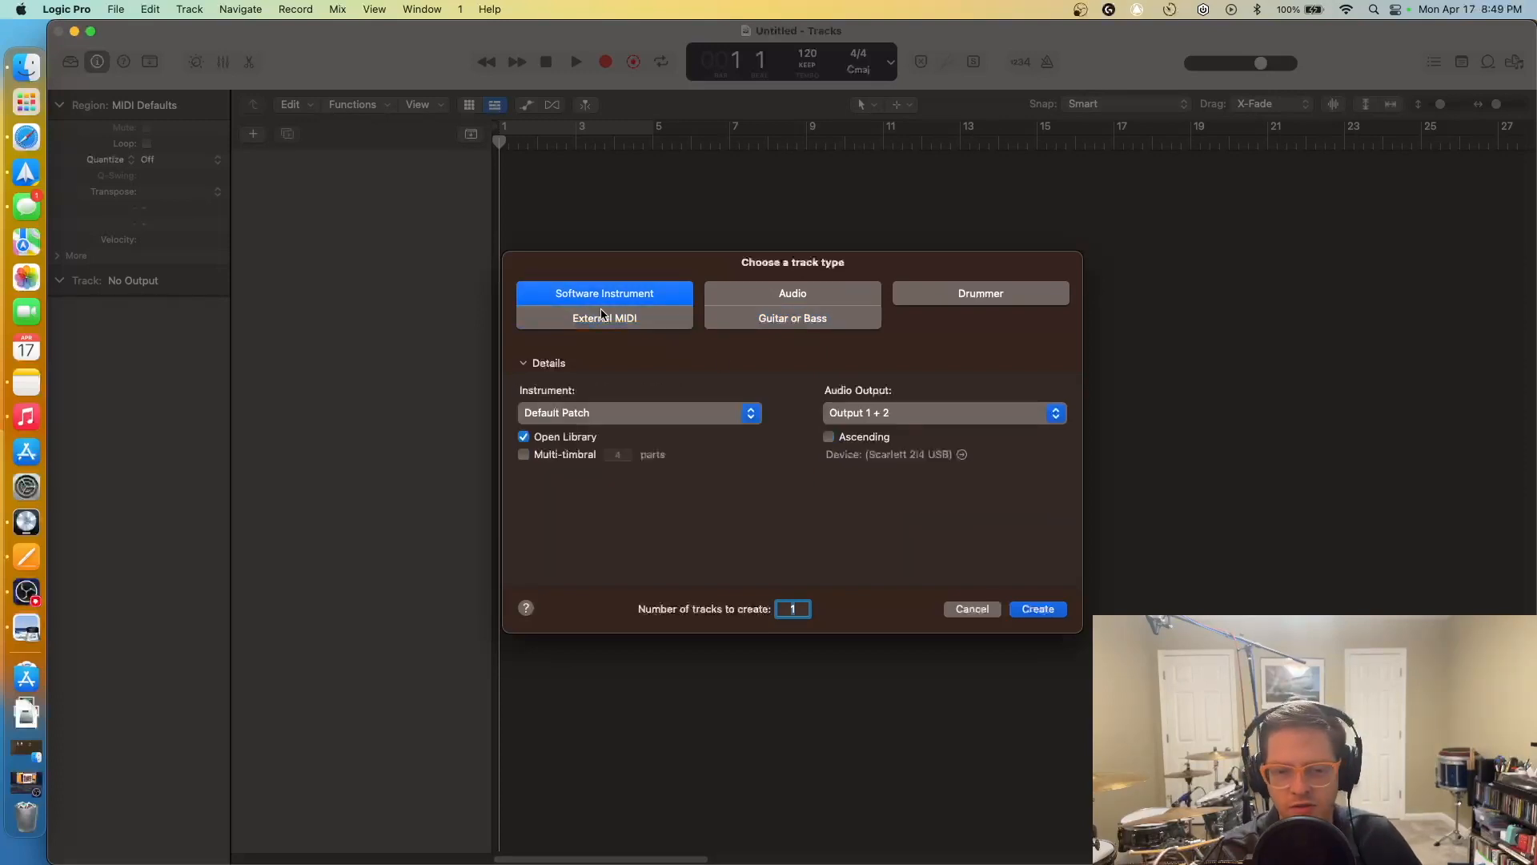
click(1038, 610)
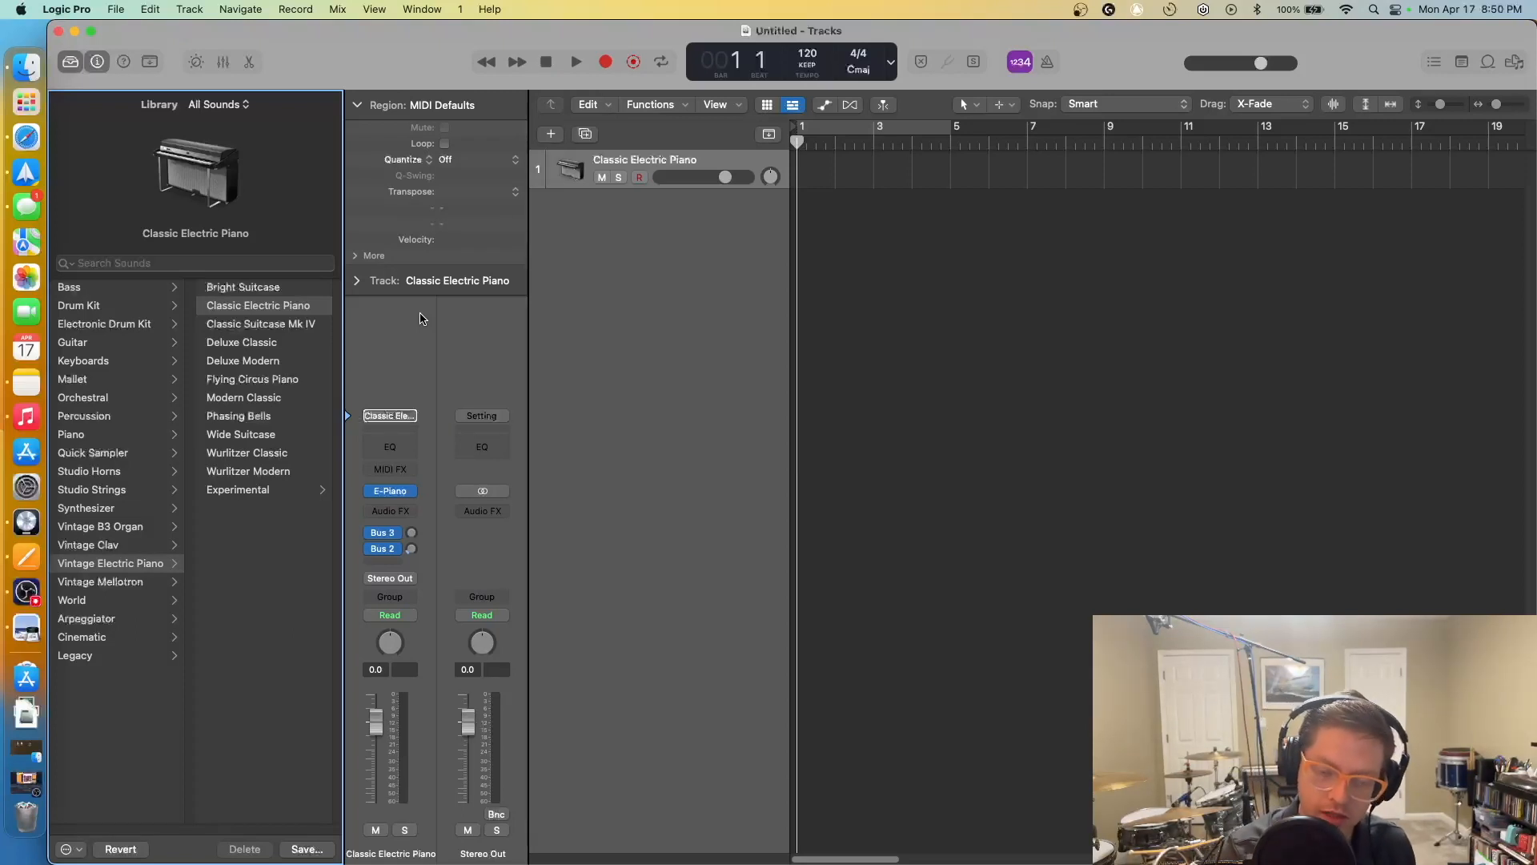
Open Musical Typing and play a few notes to audition the Classic Electric Piano patch
key(super+k)
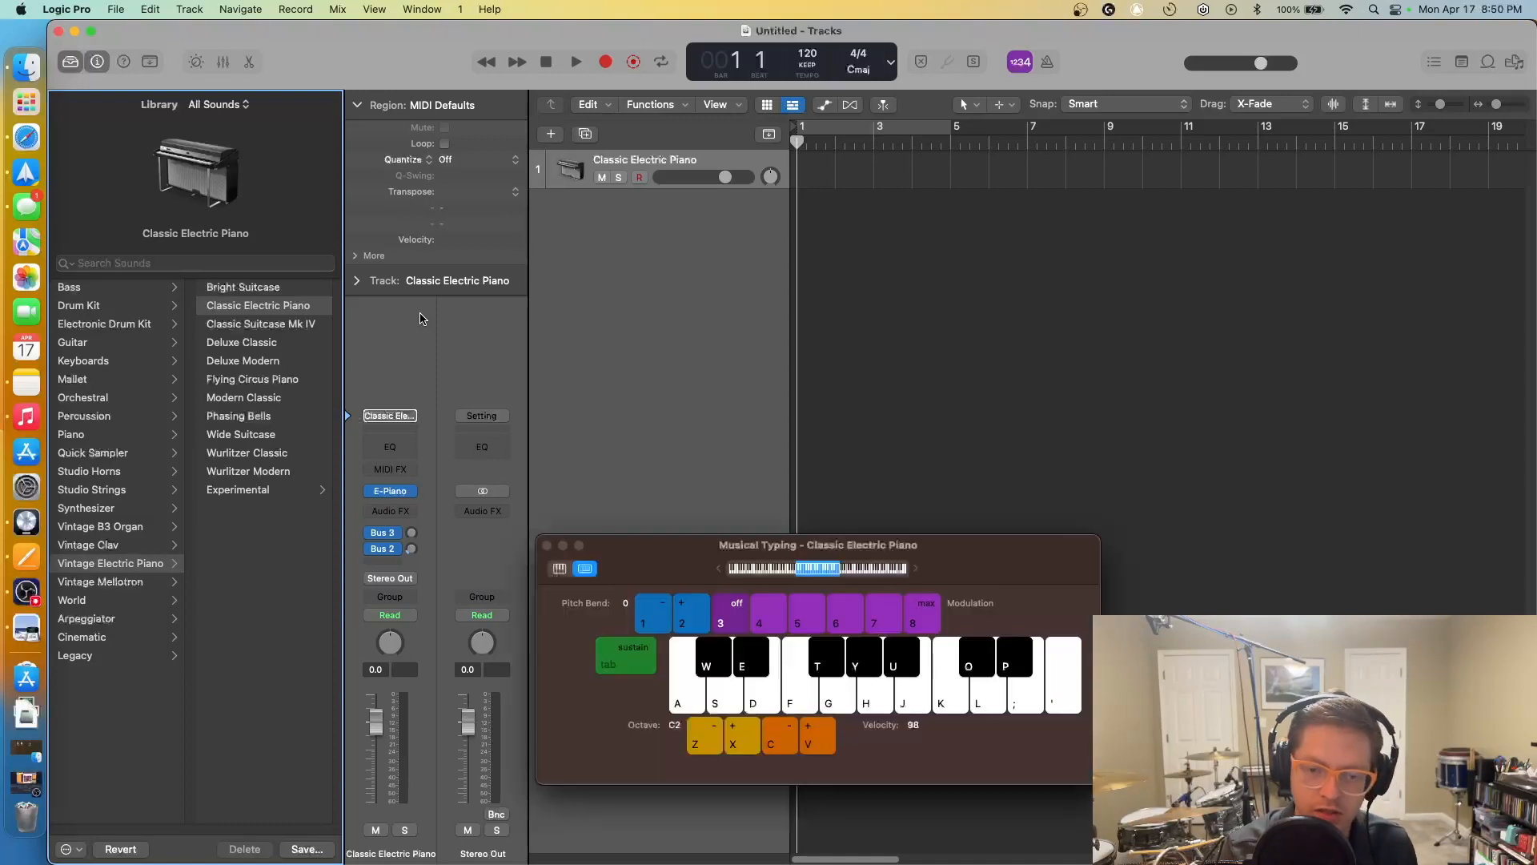
key(a)
key(d)
key(g)
key(k)
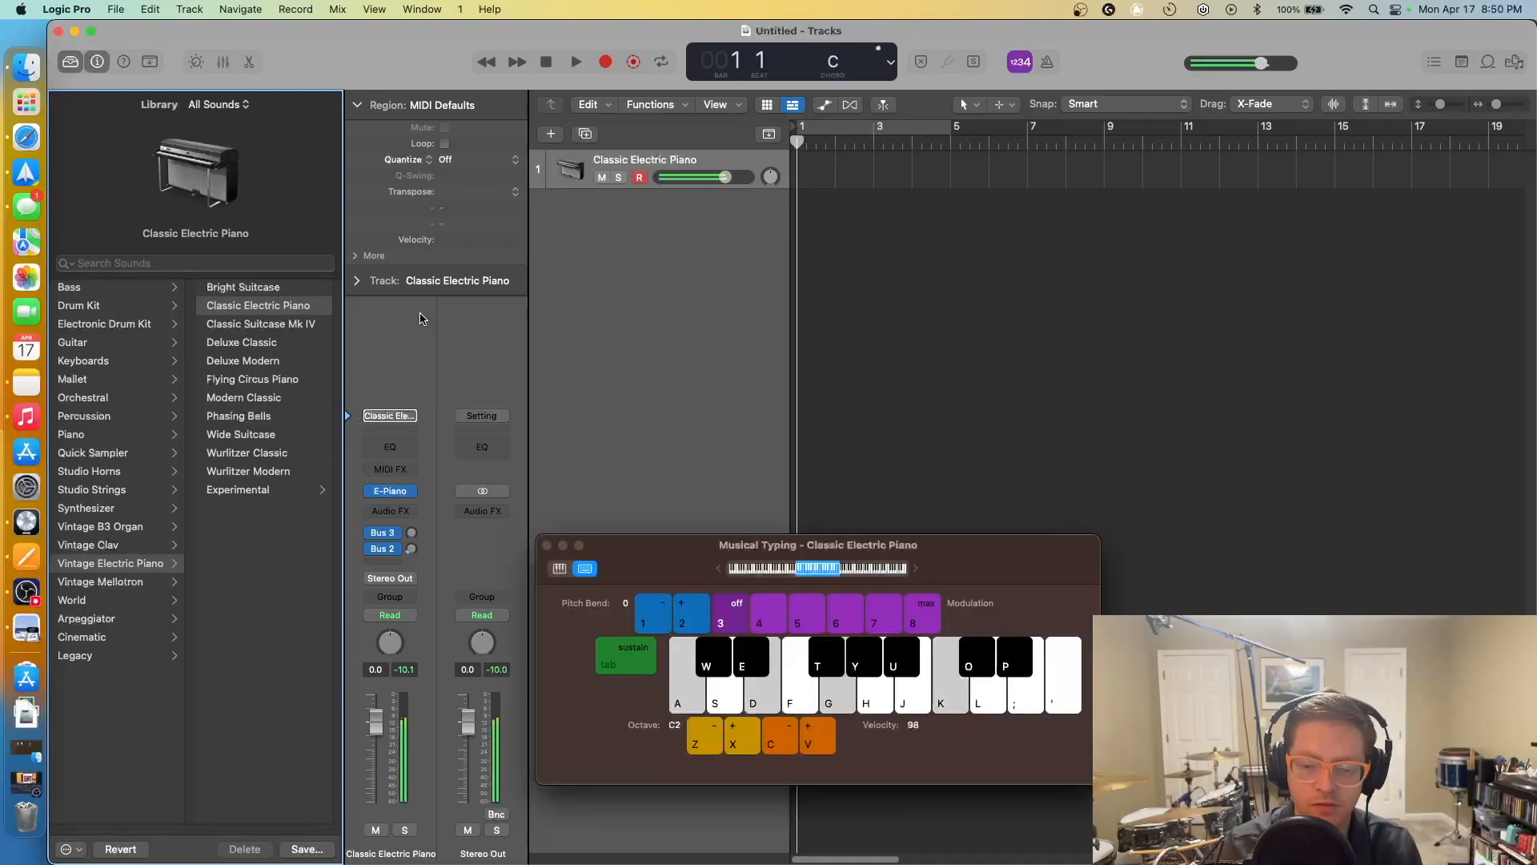
key(semicolon)
key(k)
key(semicolon)
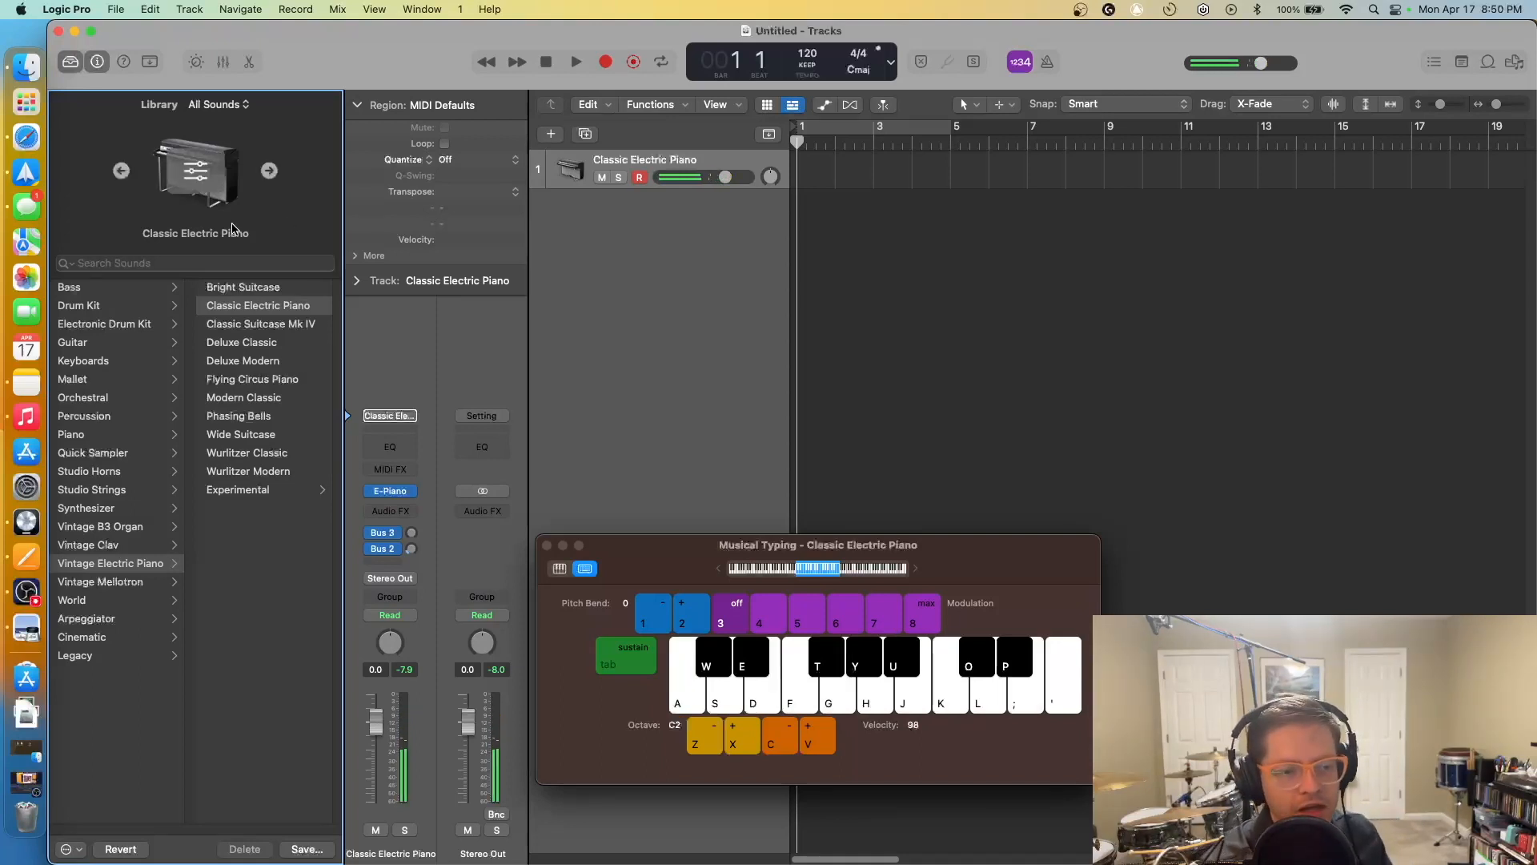
Load the Yamaha Grand Piano patch from the Piano category, audition it with Musical Typing, and close the keyboard window
click(129, 435)
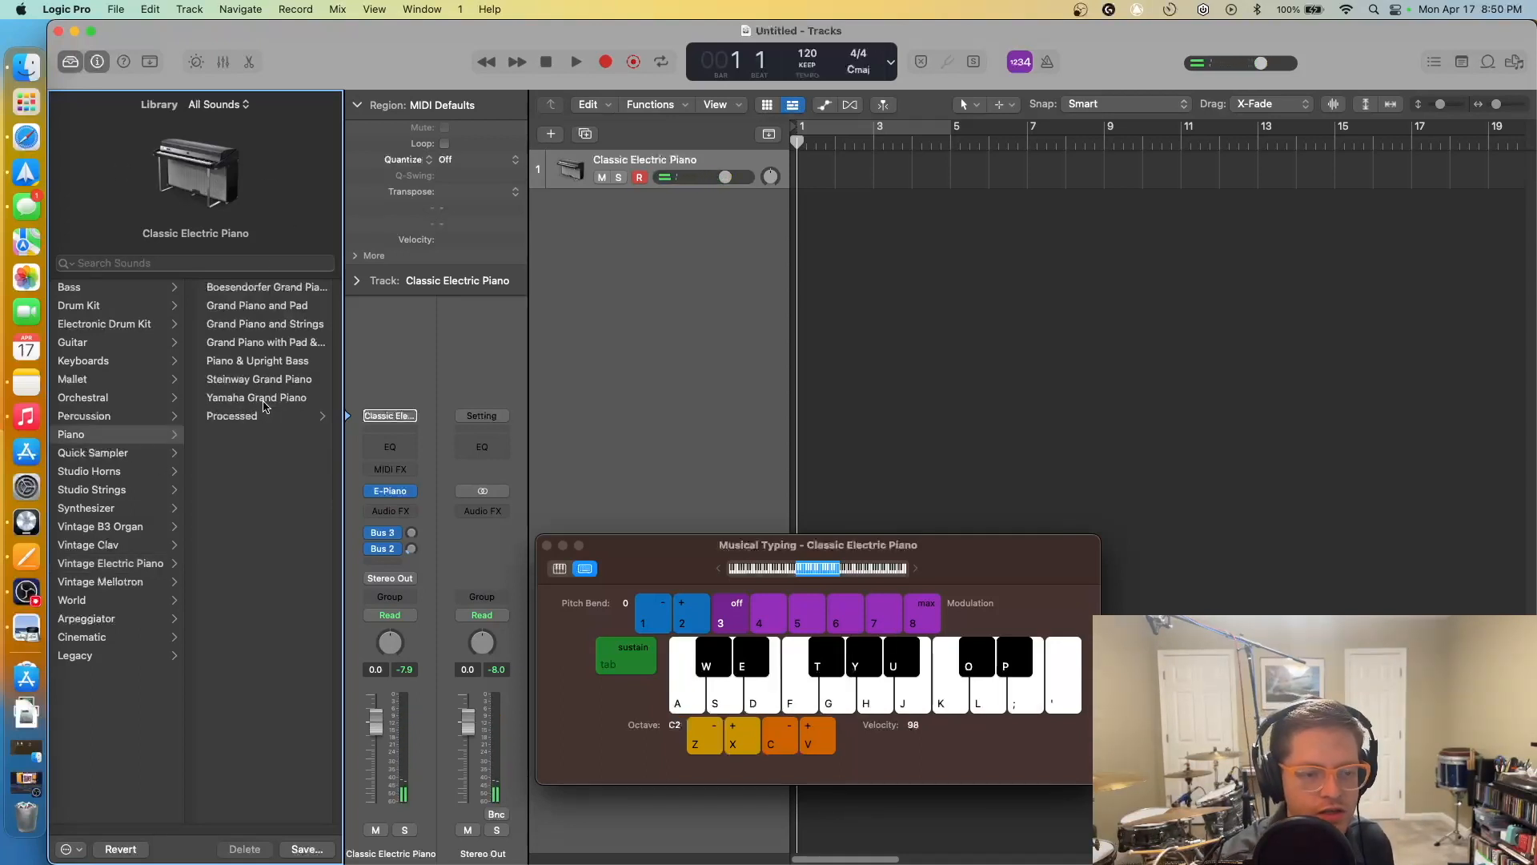
click(264, 398)
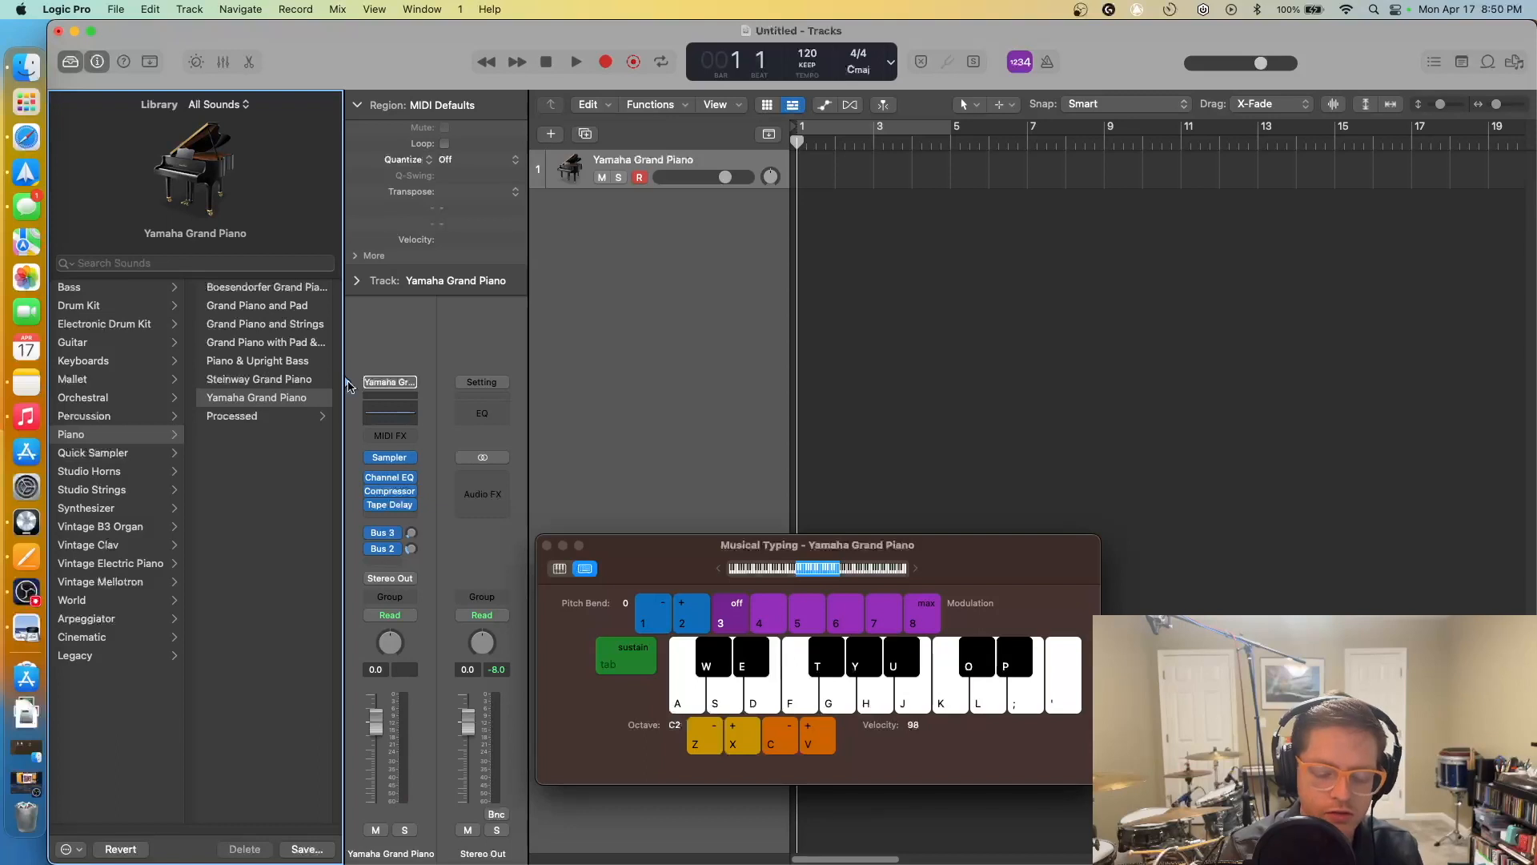
key(a)
key(d)
key(g)
key(j)
key(a)
key(o)
key(o)
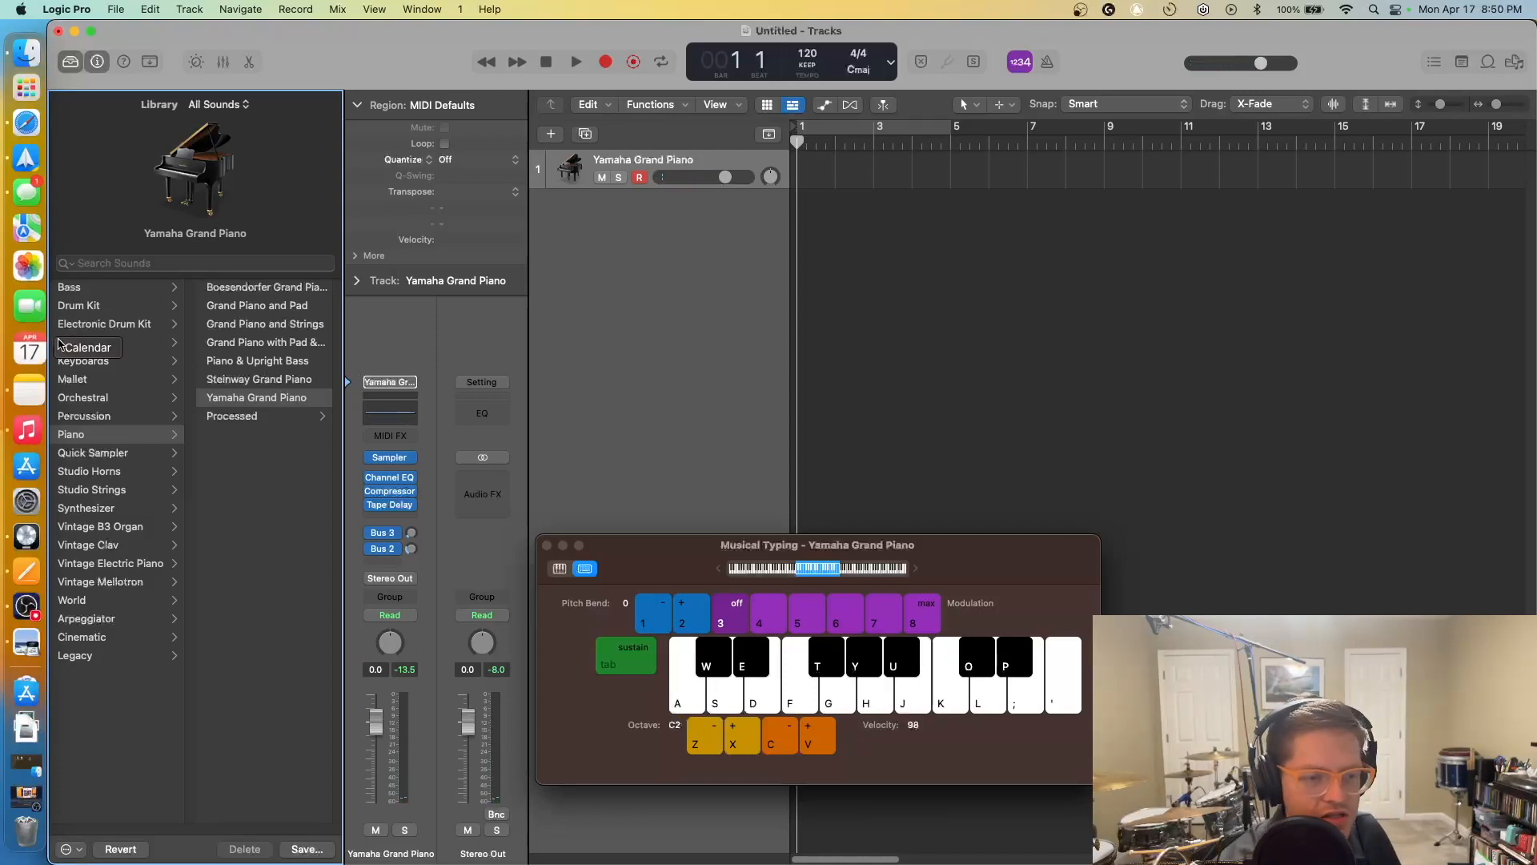
click(548, 546)
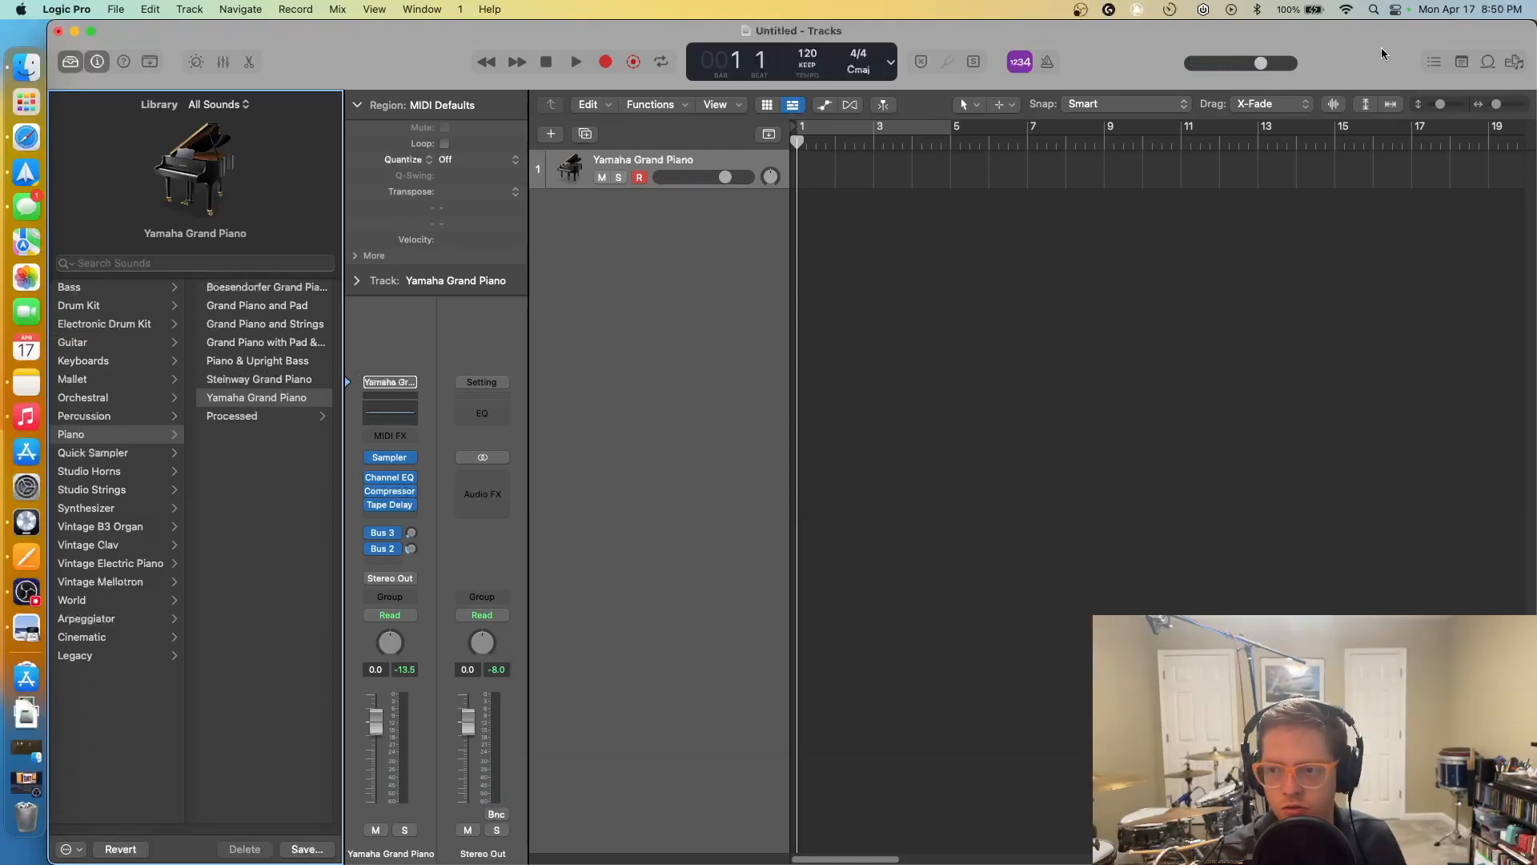
Narrow the Logic Pro window to fit beside the project PDF and load the Bluebird patch from the Drum Kit category
drag(1534, 30, 825, 6)
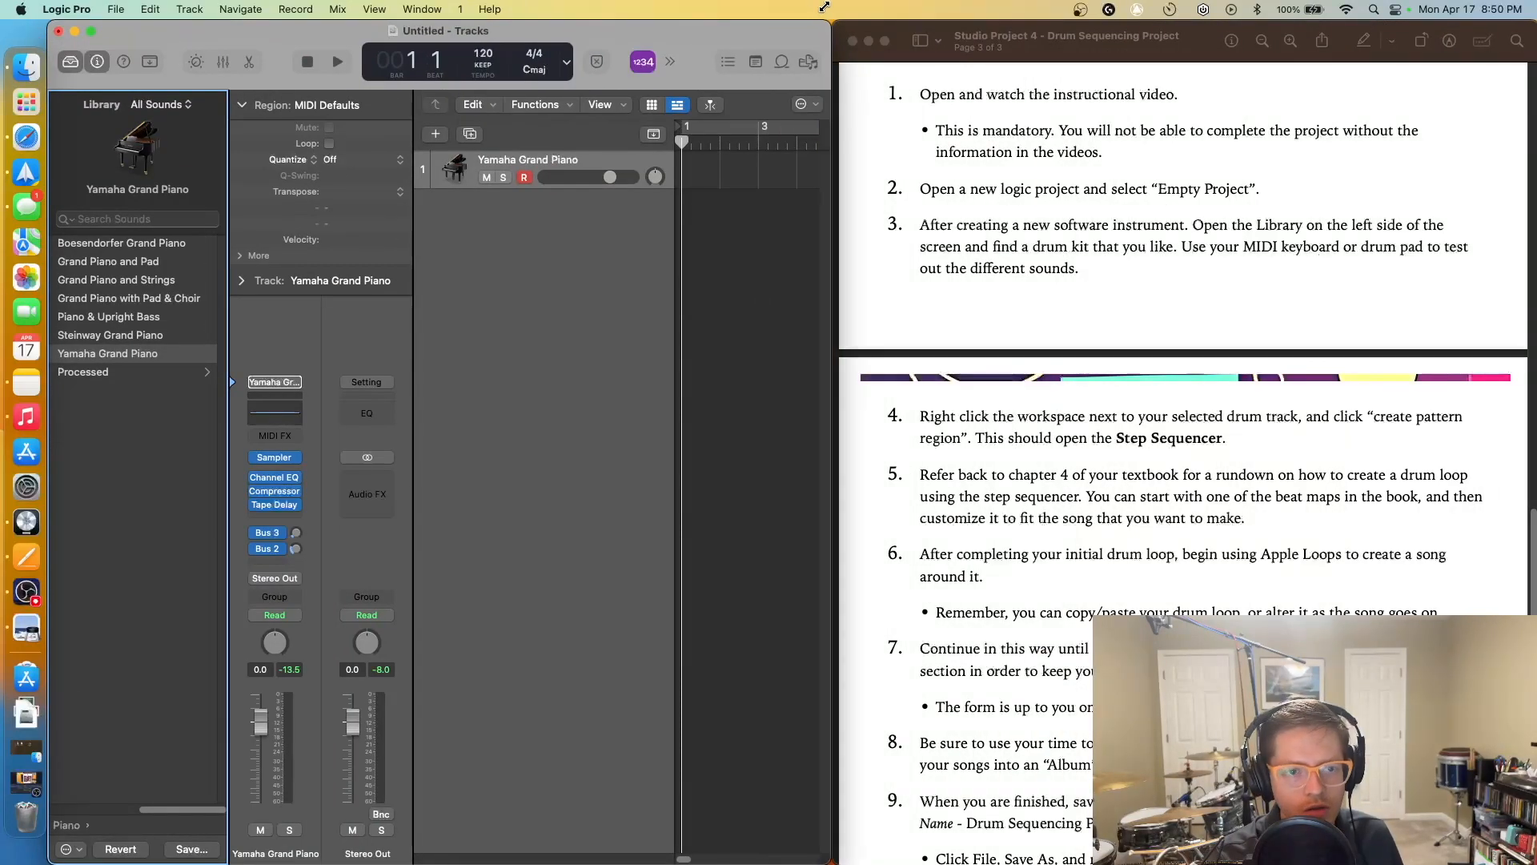
click(71, 825)
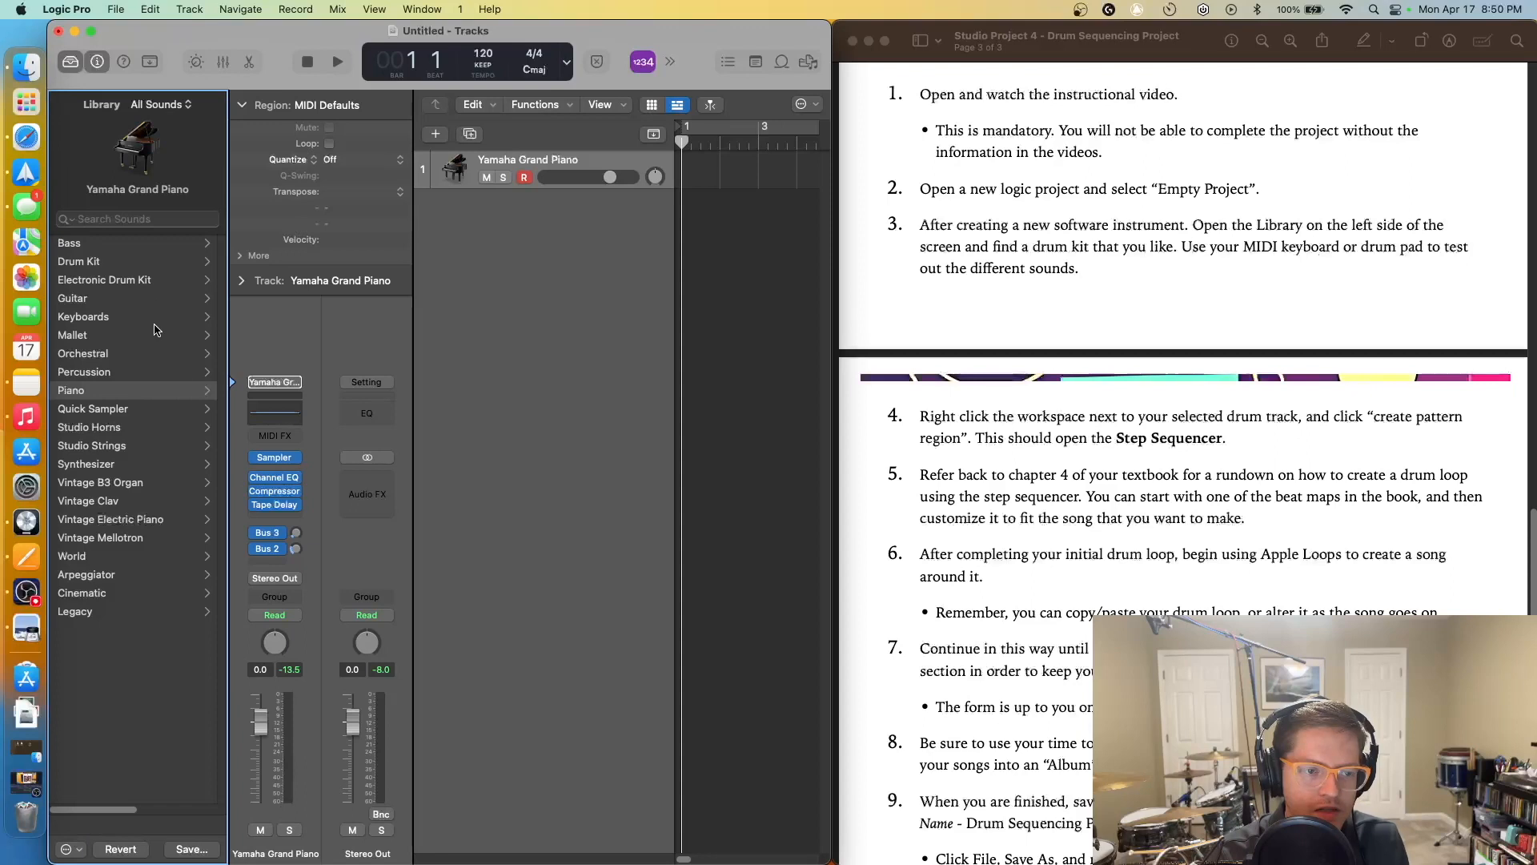
click(176, 265)
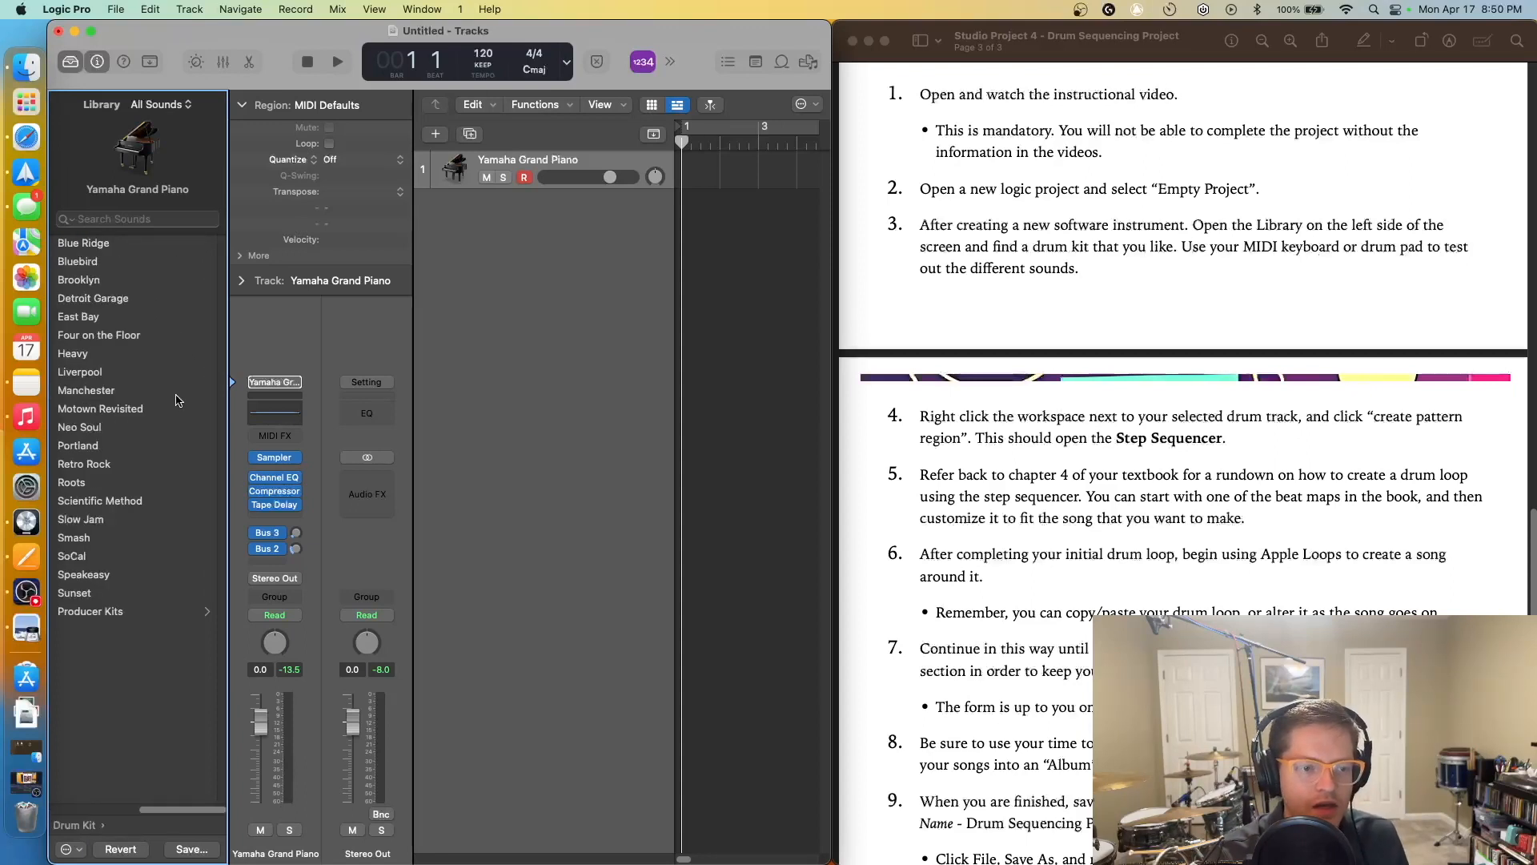
click(91, 825)
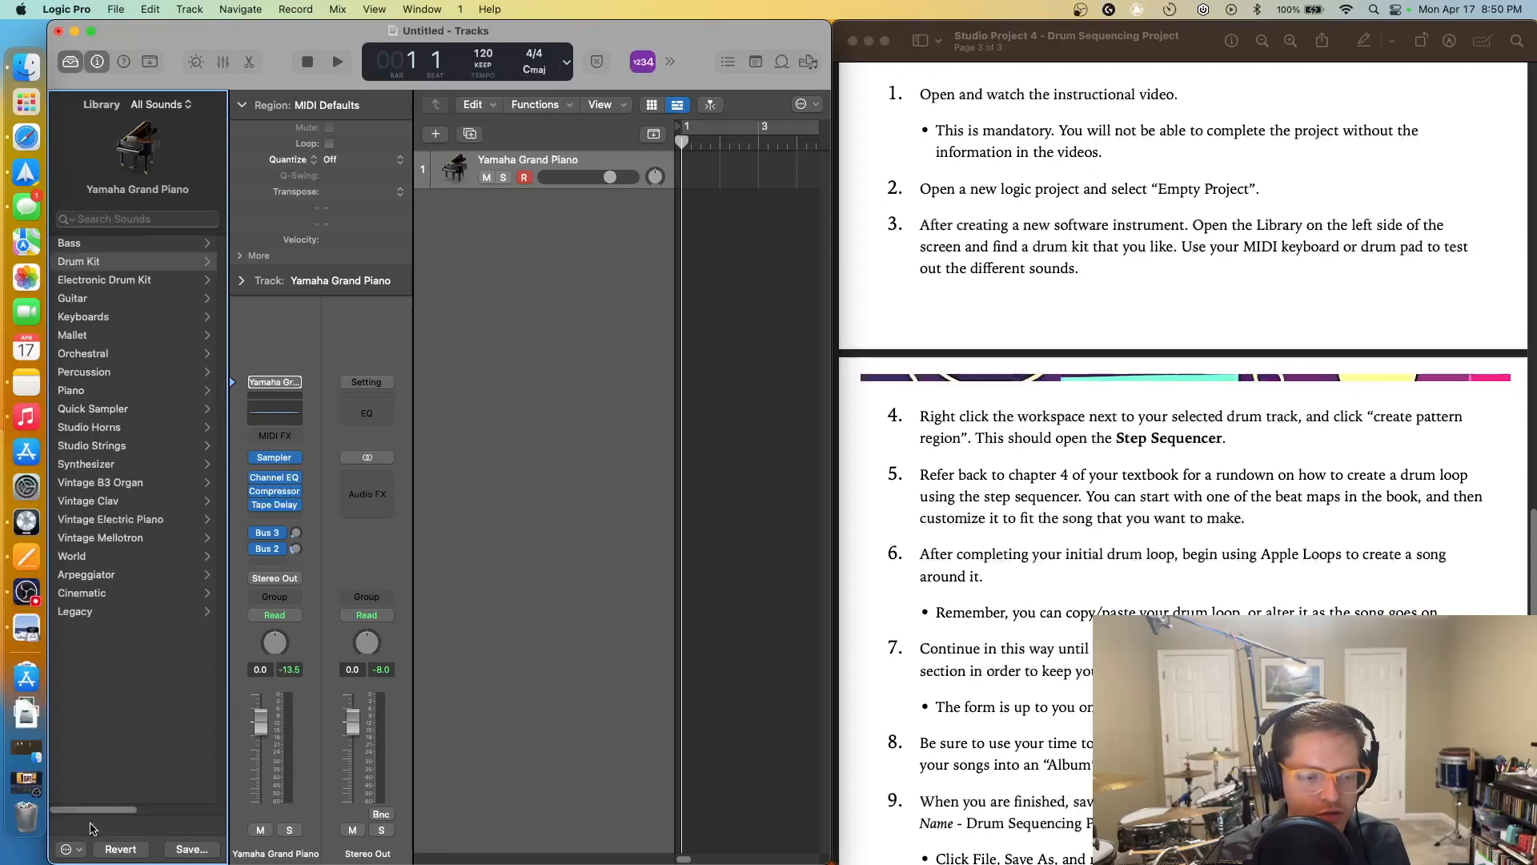
click(109, 261)
click(109, 264)
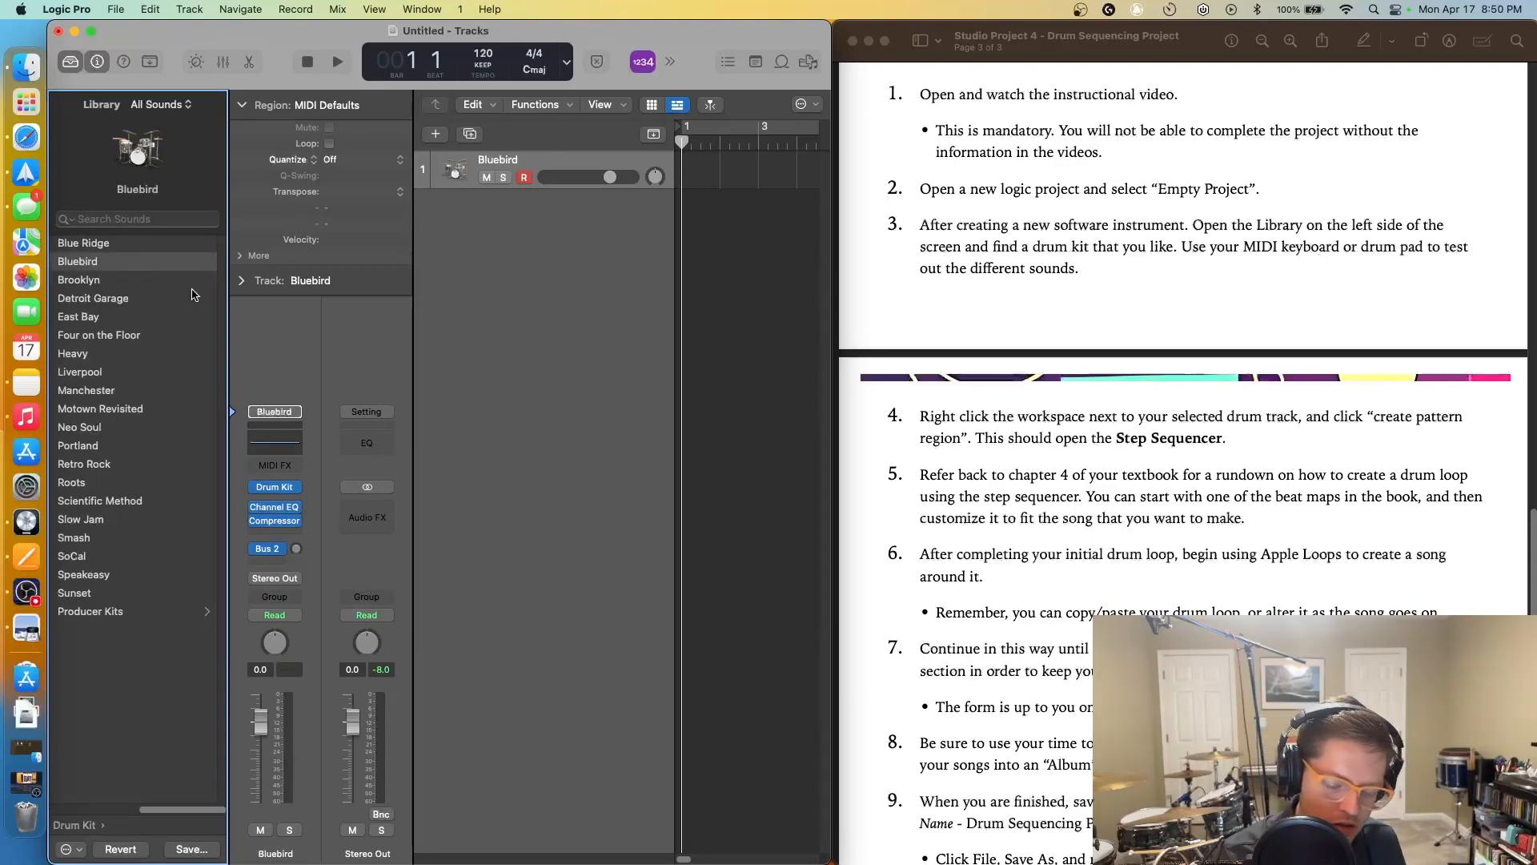
Open Musical Typing, lower its octave to C1, and play a beat to audition the Bluebird kit
key(cmd+k)
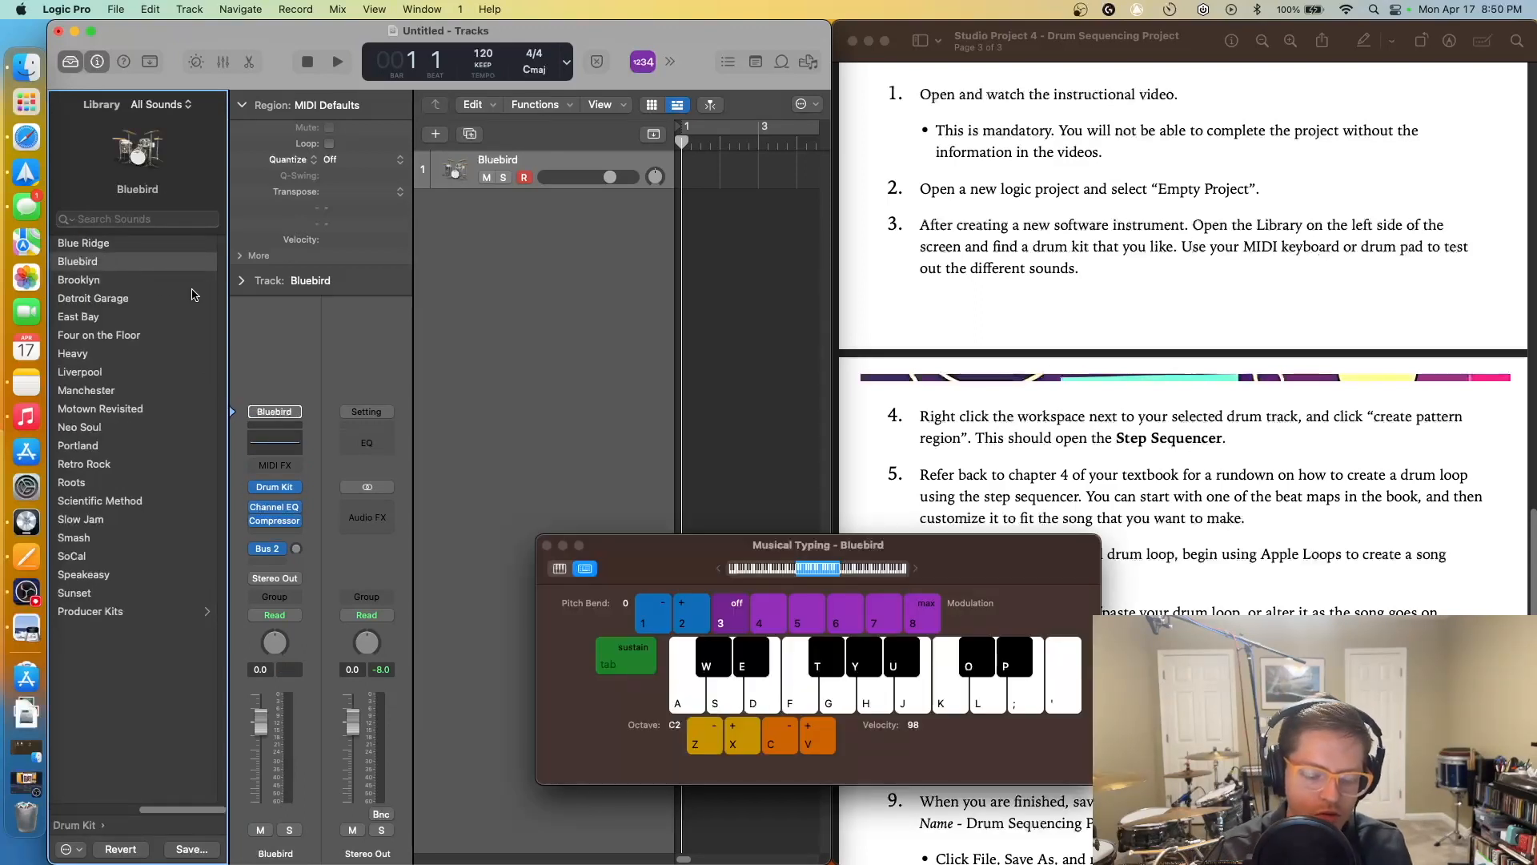
key(t)
key(z)
key(a)
key(t)
key(d)
key(a)
key(d)
key(u)
key(a)
key(d)
key(t)
key(d)
key(g)
key(a)
key(o)
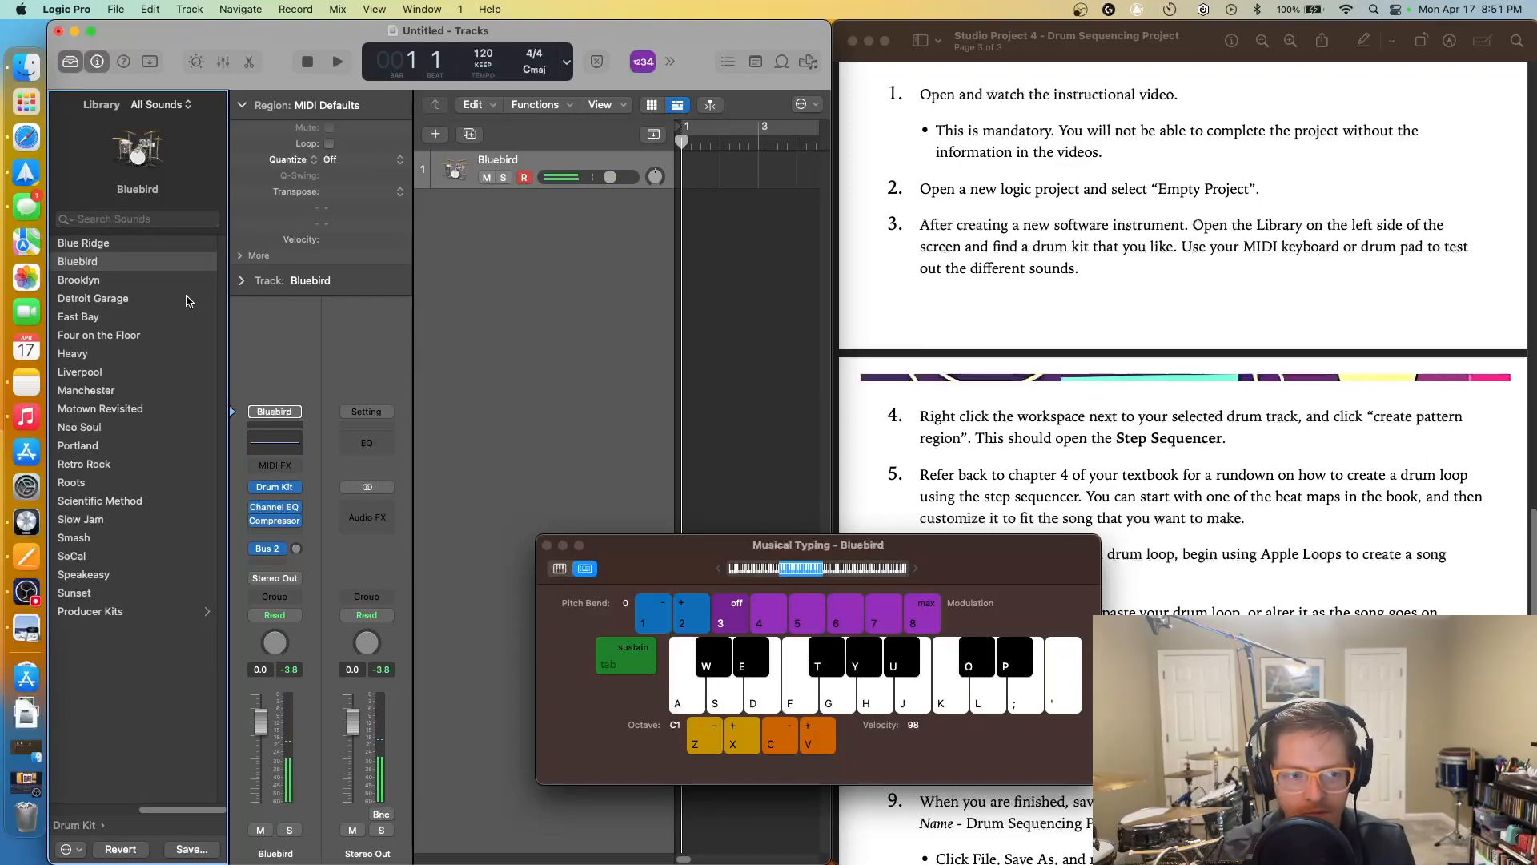
Load the 808 Flex patch from the Electronic Drum Kit category and play a beat to audition it
click(82, 826)
click(91, 282)
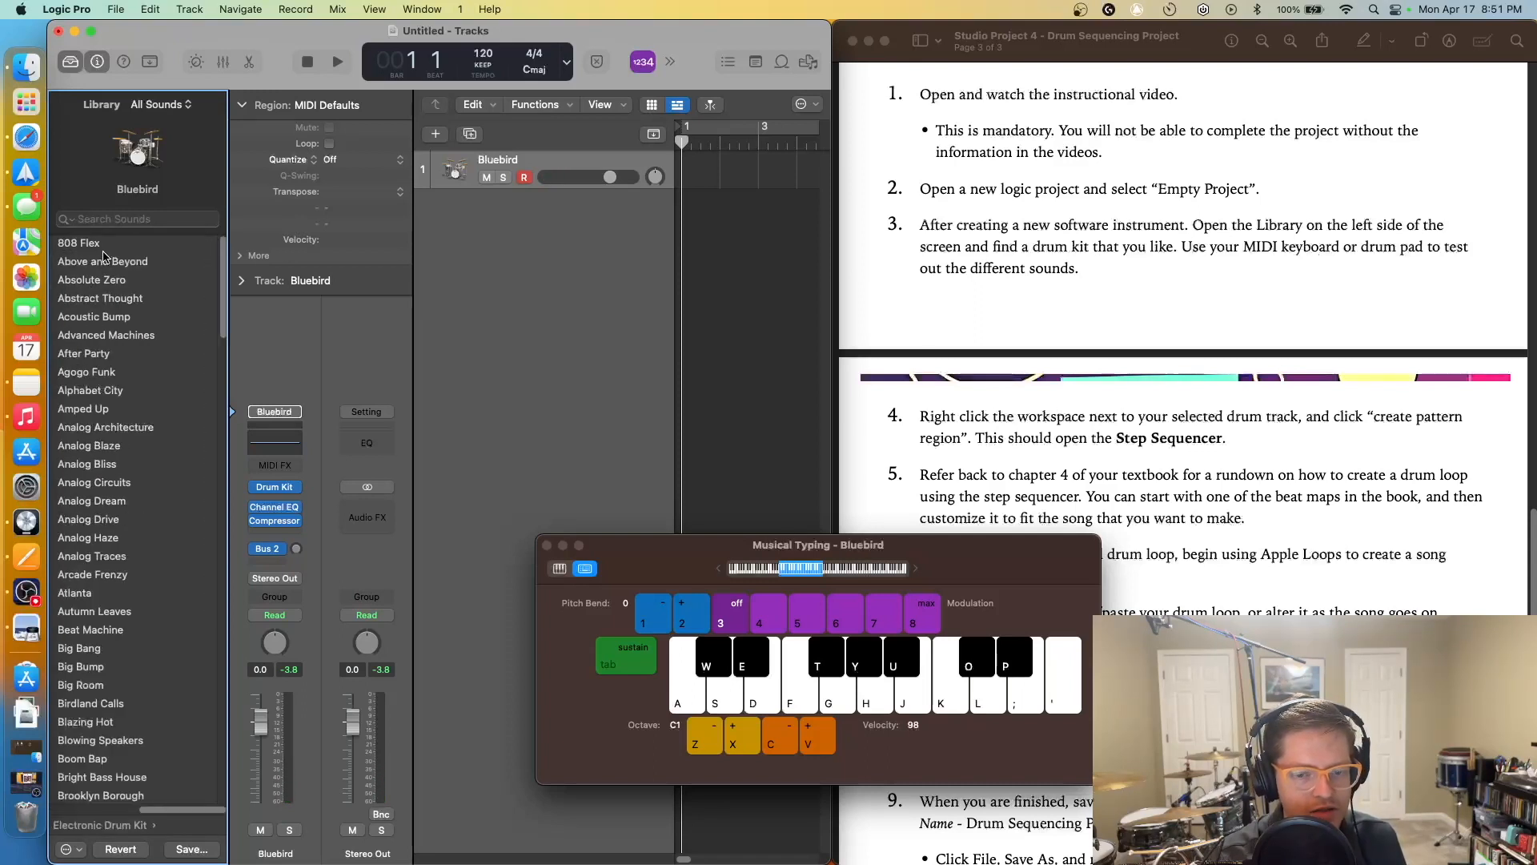
click(102, 249)
key(a)
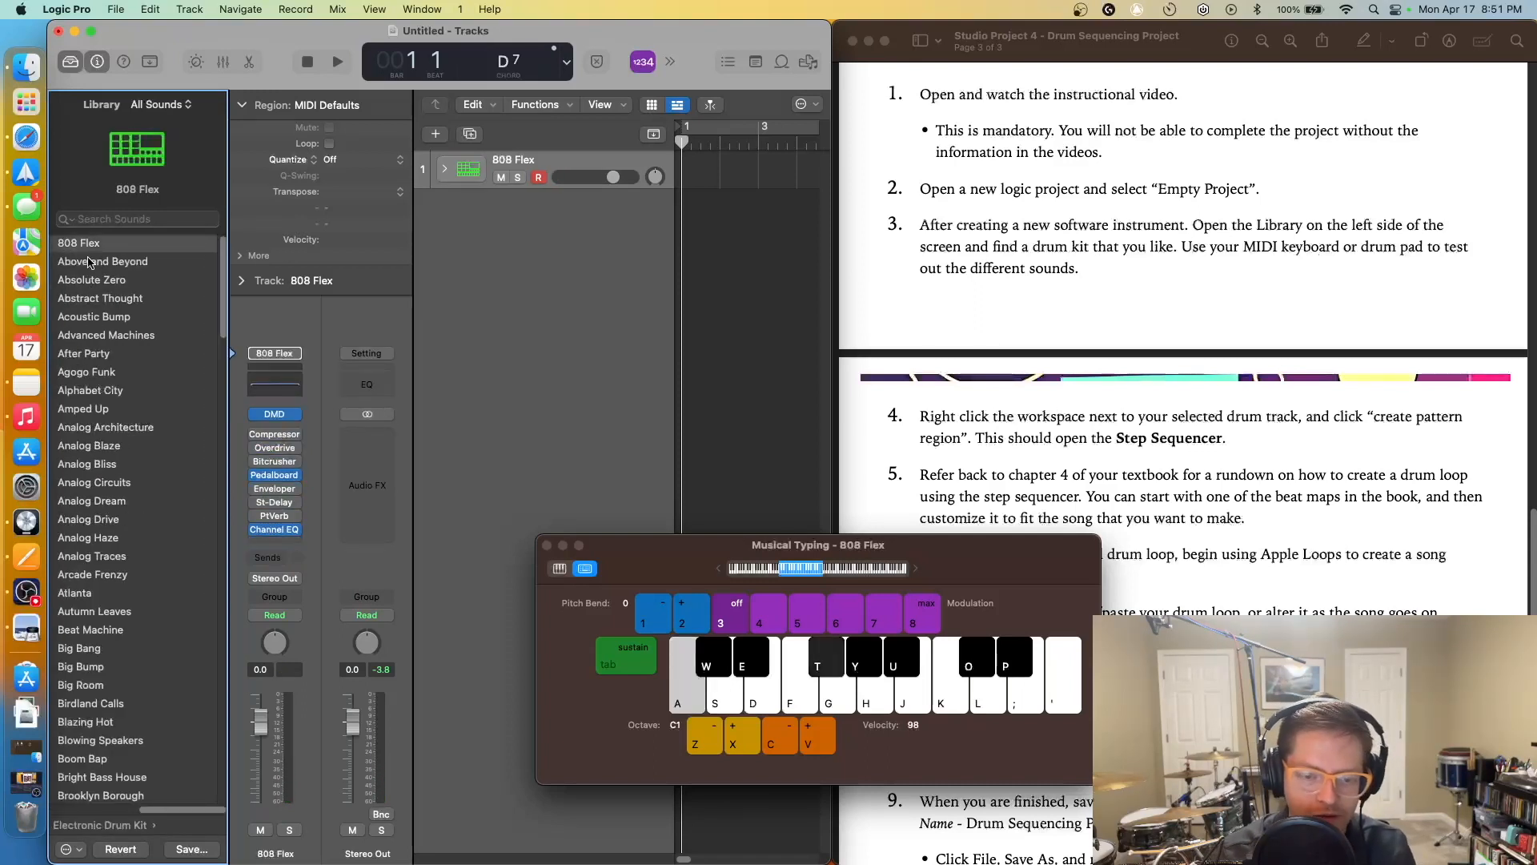
key(d)
key(d)
key(t)
key(a)
key(u)
key(d)
key(t)
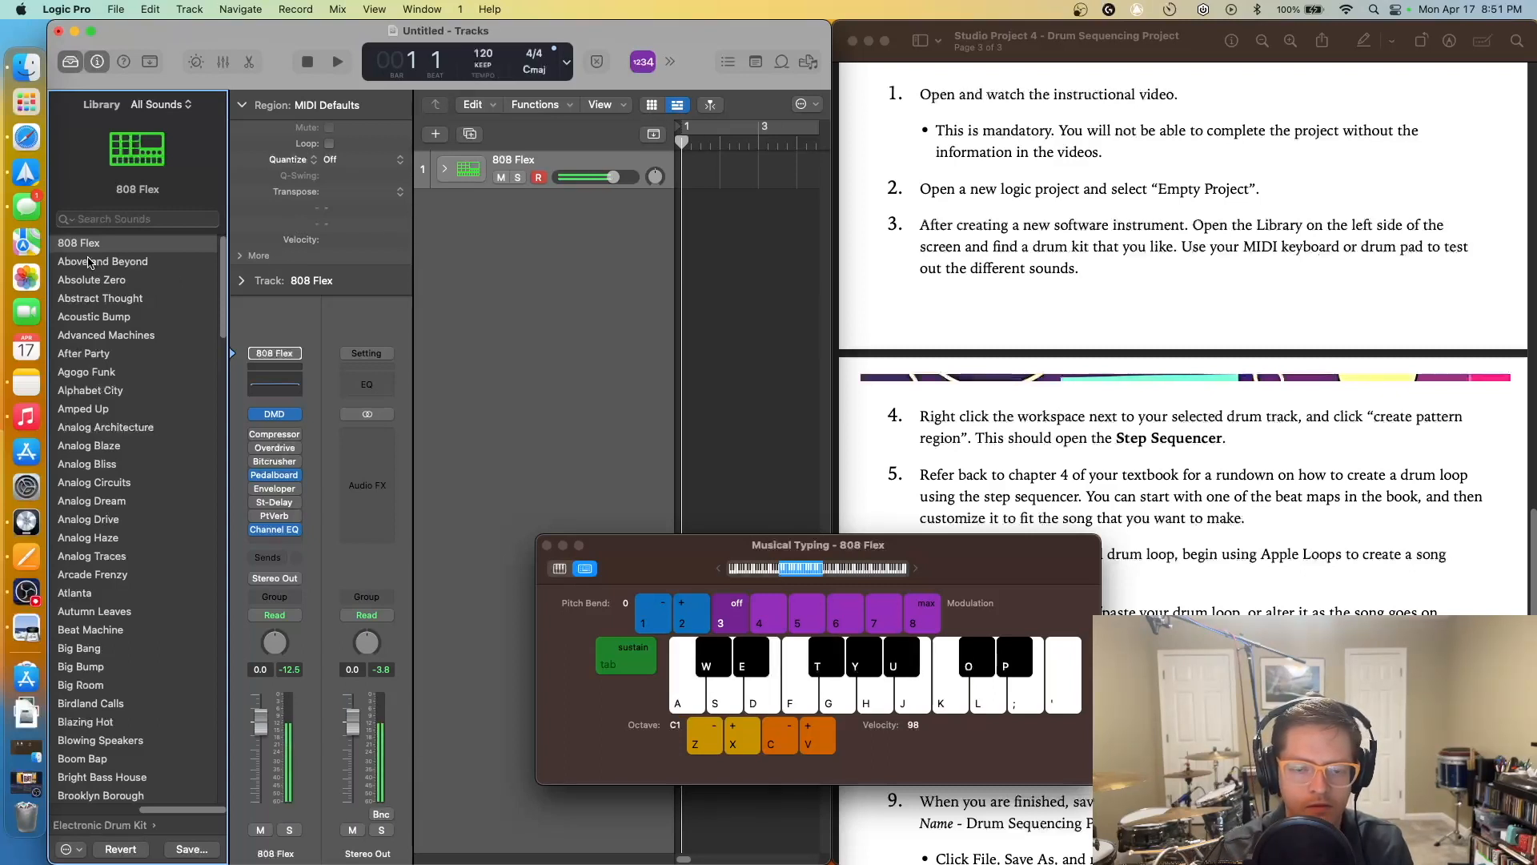
key(a)
key(d)
key(a)
key(t)
key(a)
key(o)
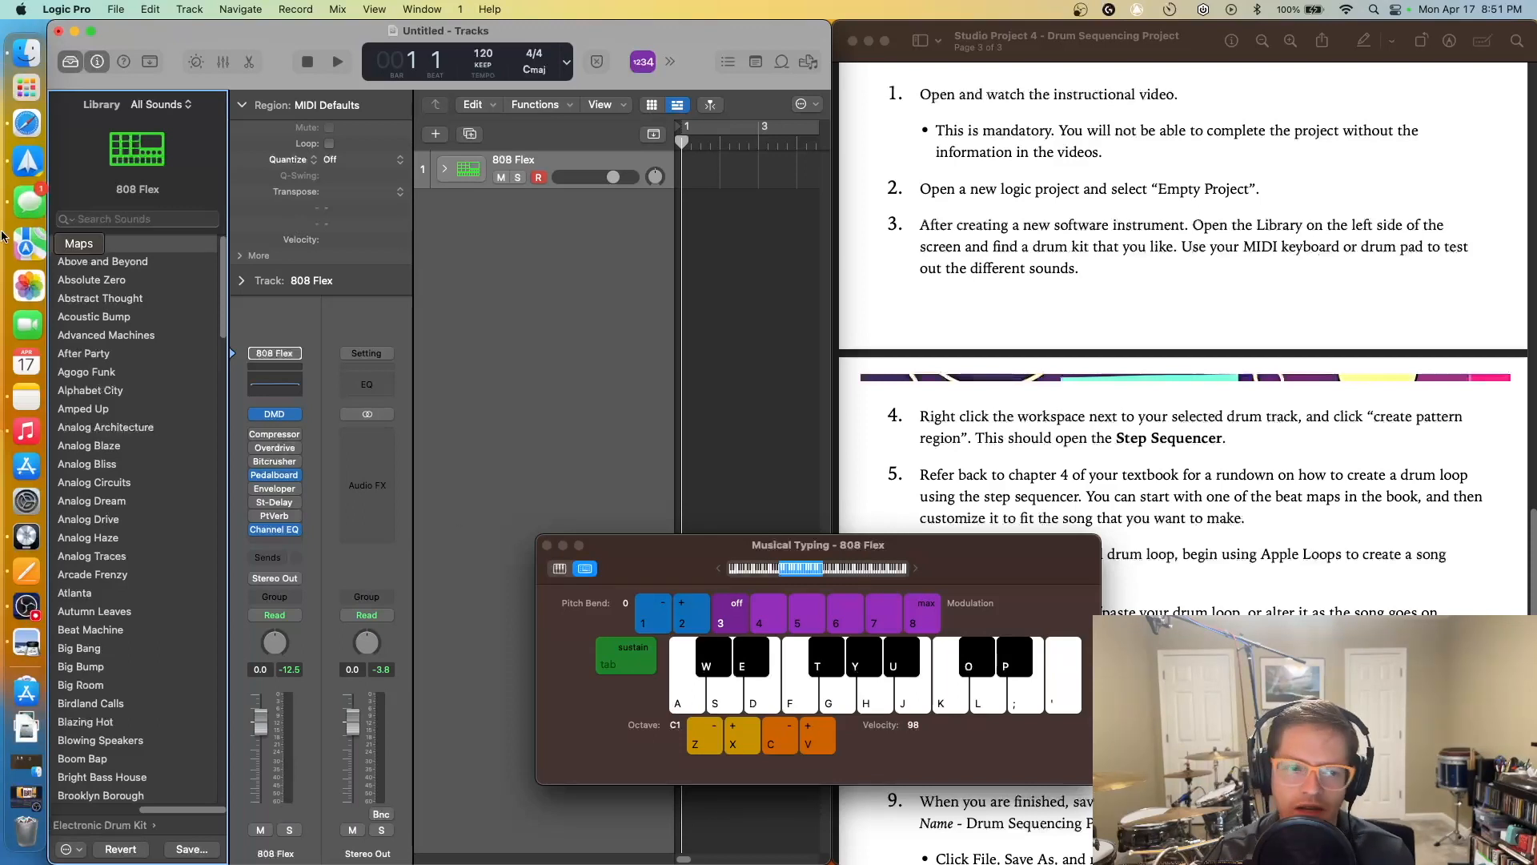
Load the Drum Synth Kit patch from the Electronic Drum Kit category and audition its sounds with Musical Typing
scroll(228, 315, down, 3)
scroll(140, 384, down, 15)
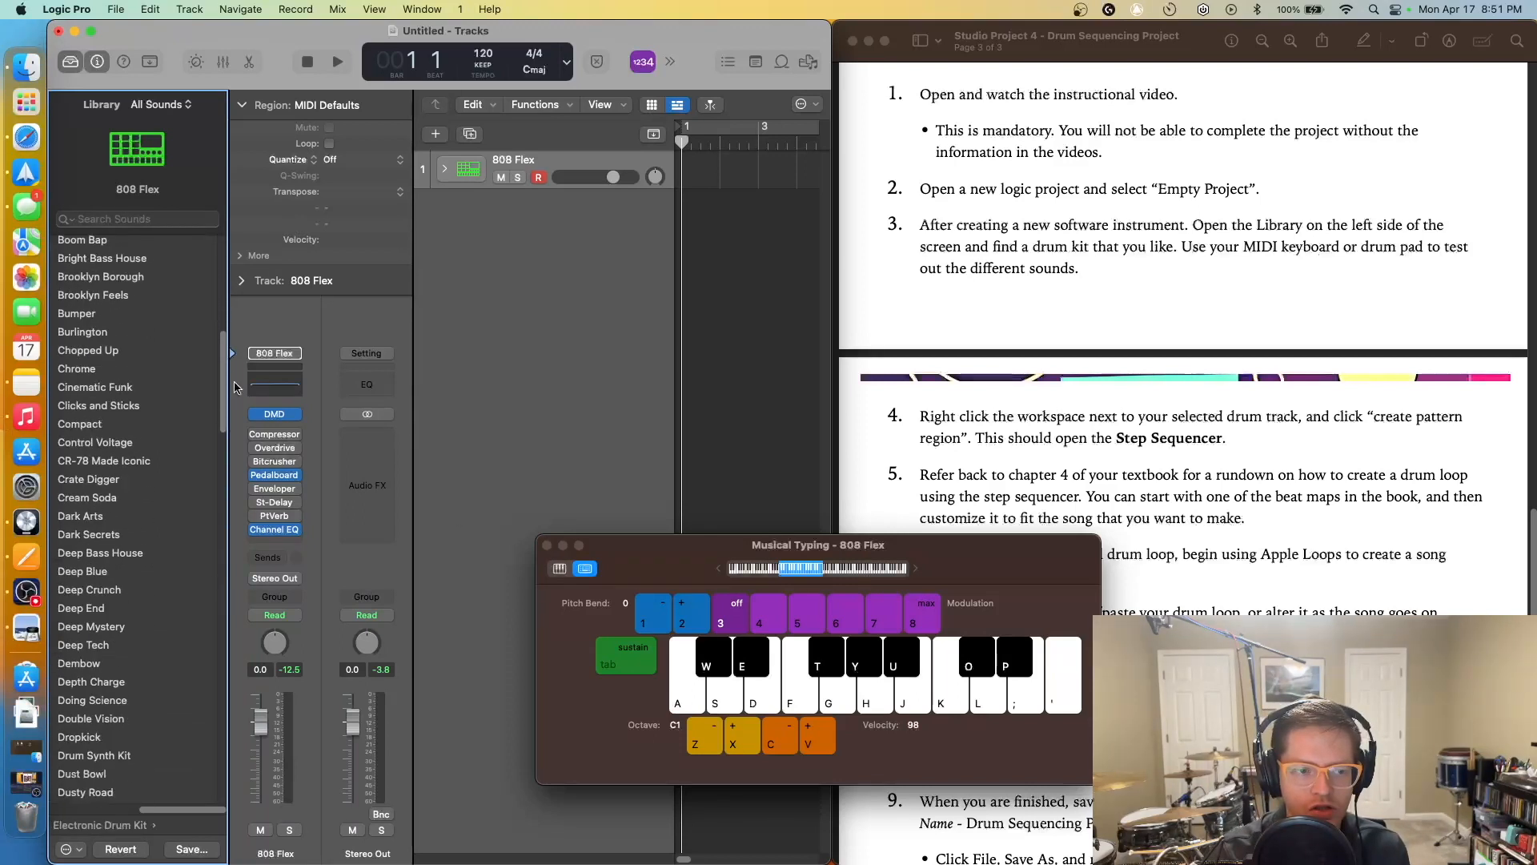
click(136, 407)
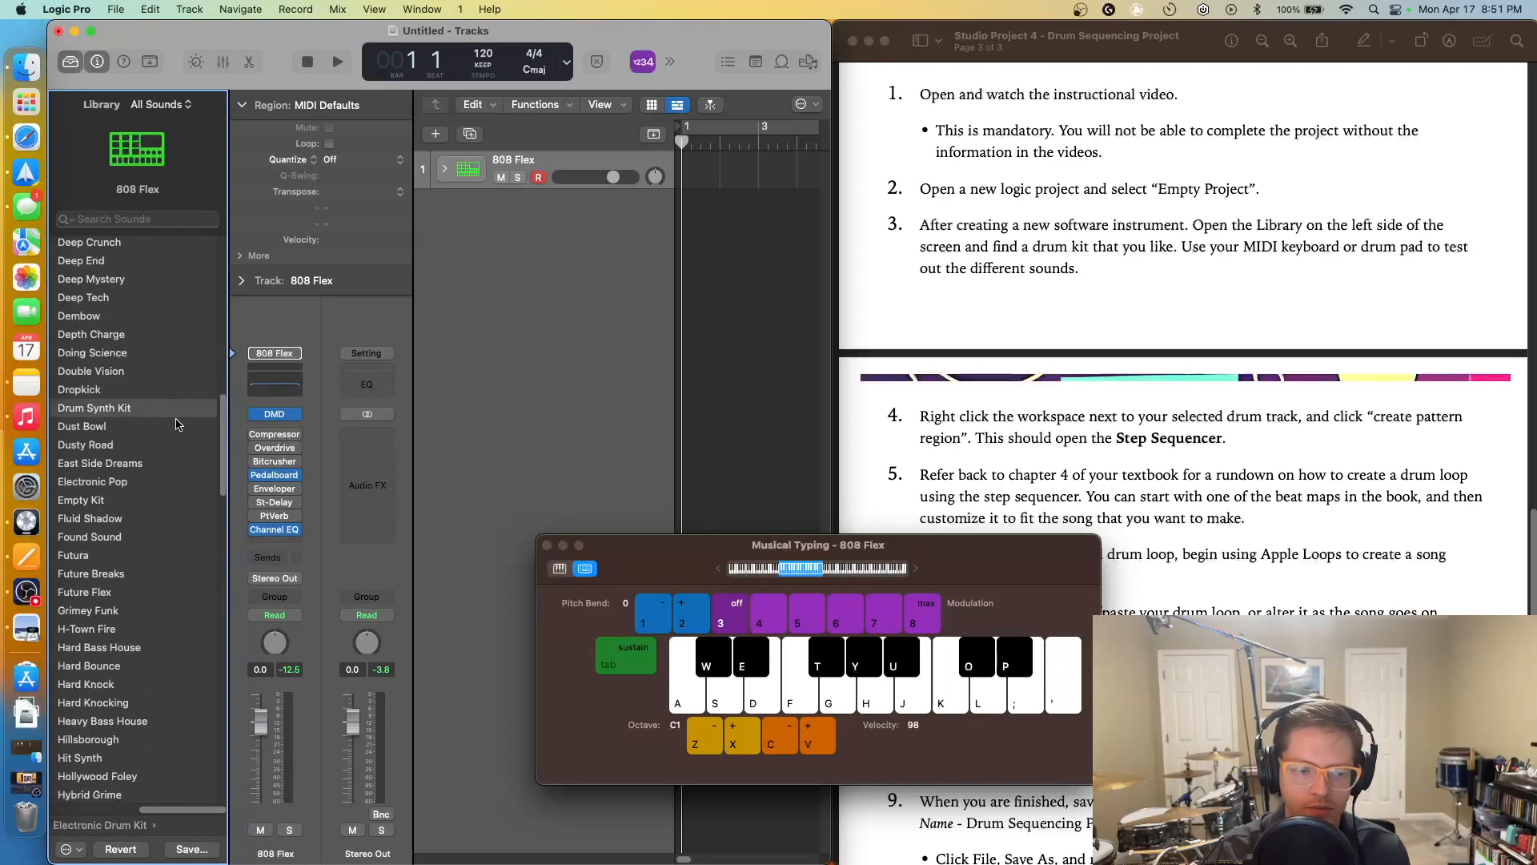
key(a)
key(d)
key(a)
key(d)
key(a)
key(a)
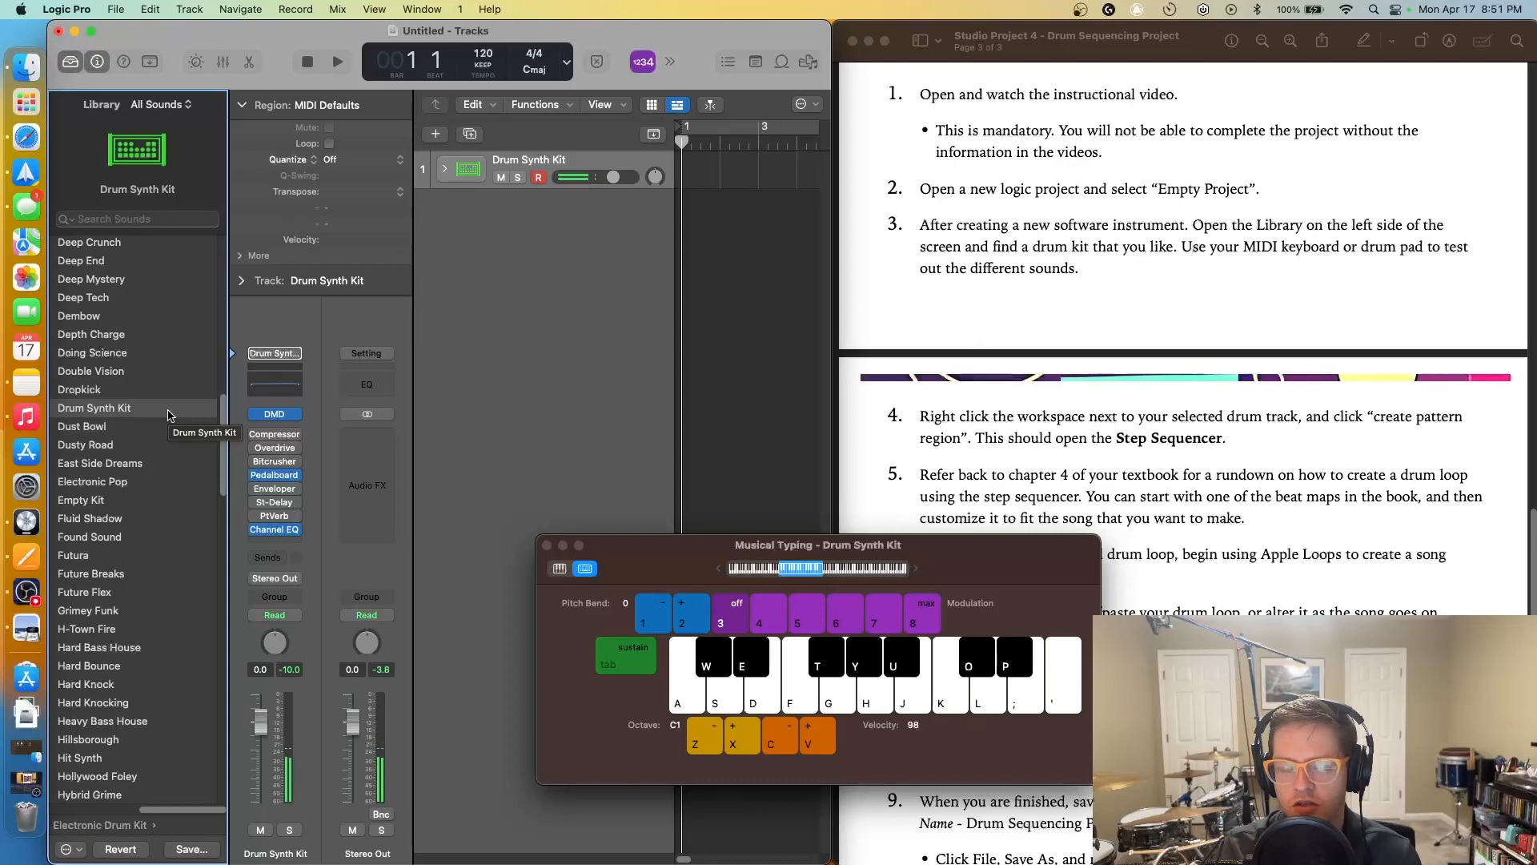
Play several more Drum Synth Kit sounds with Musical Typing and try its octave down and up controls
key(t)
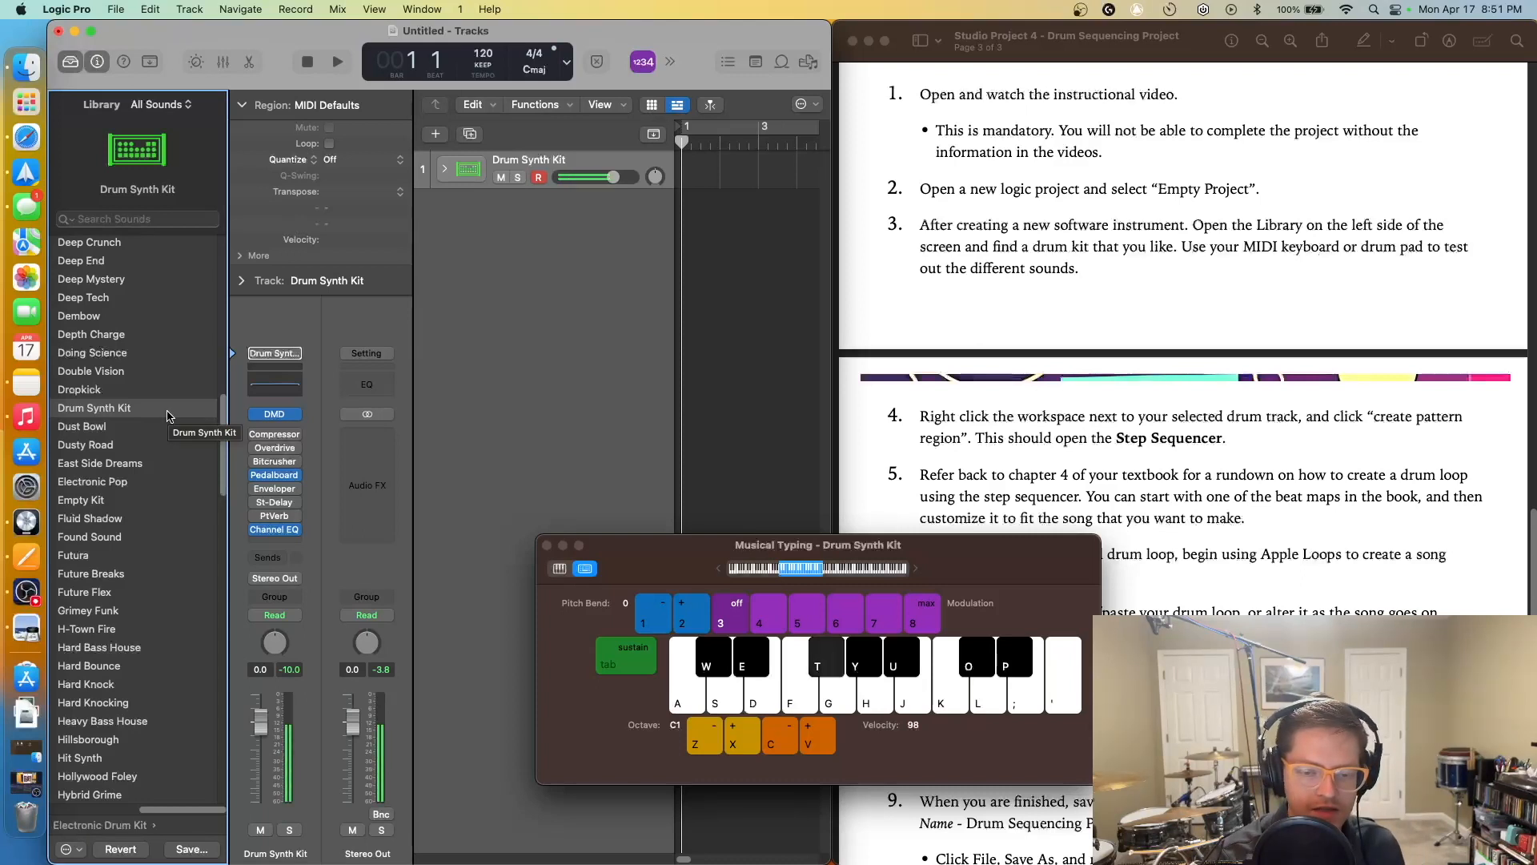
key(t)
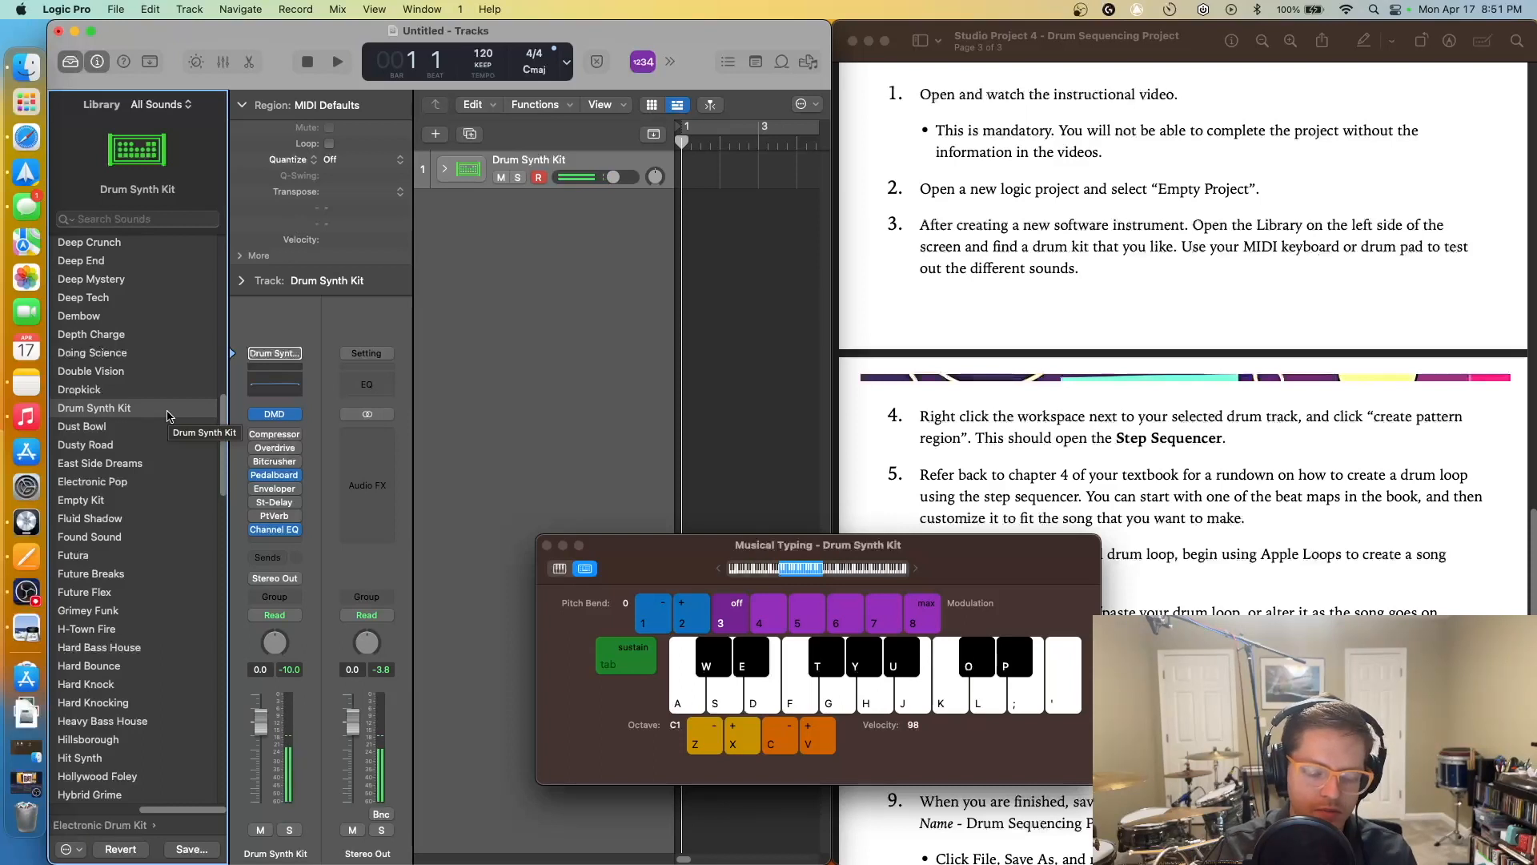
key(a)
key(a)
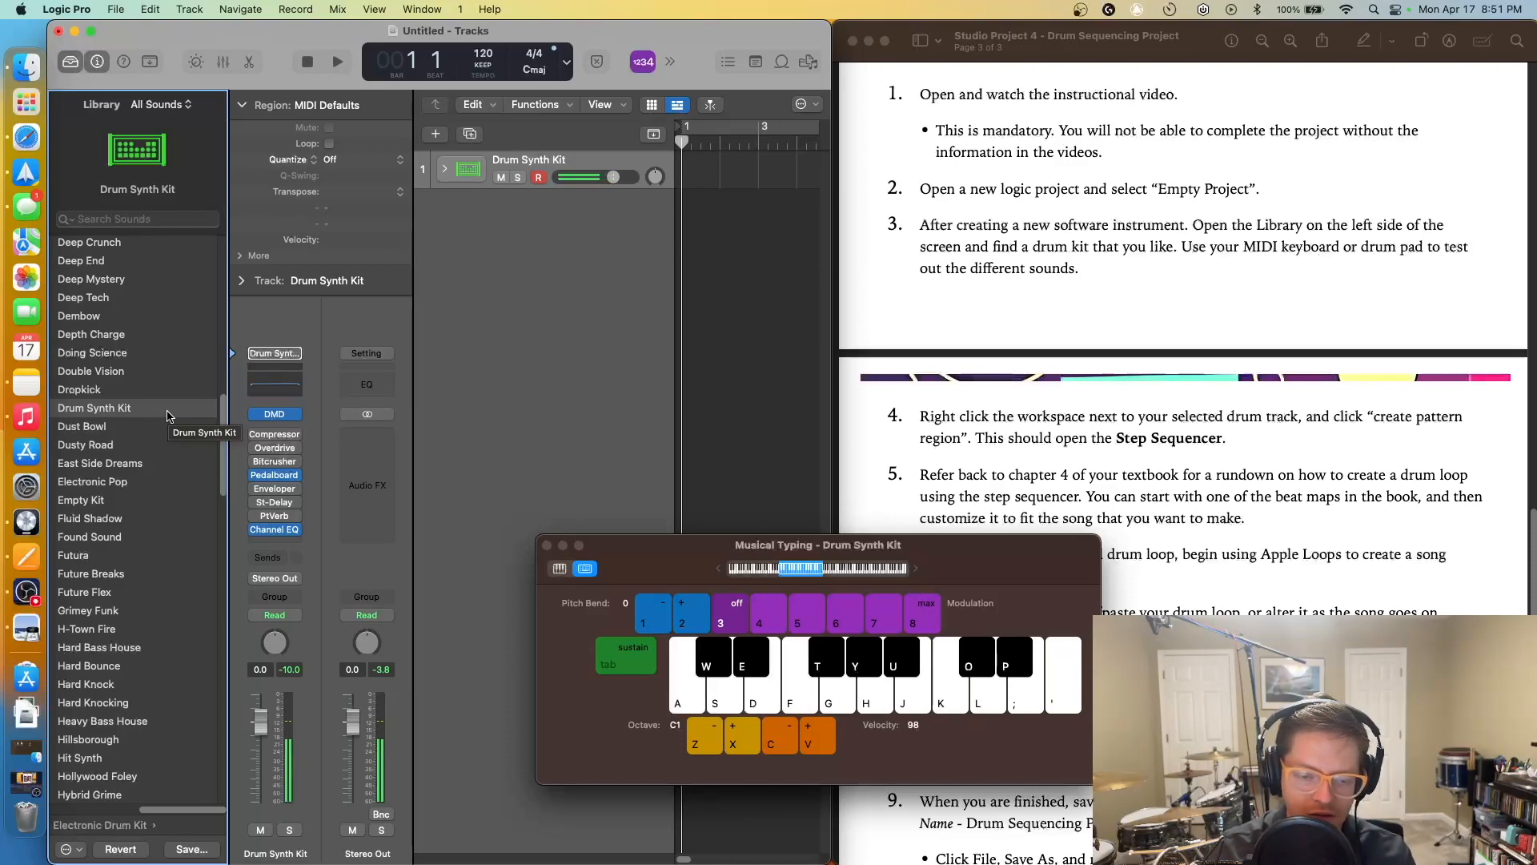
key(d)
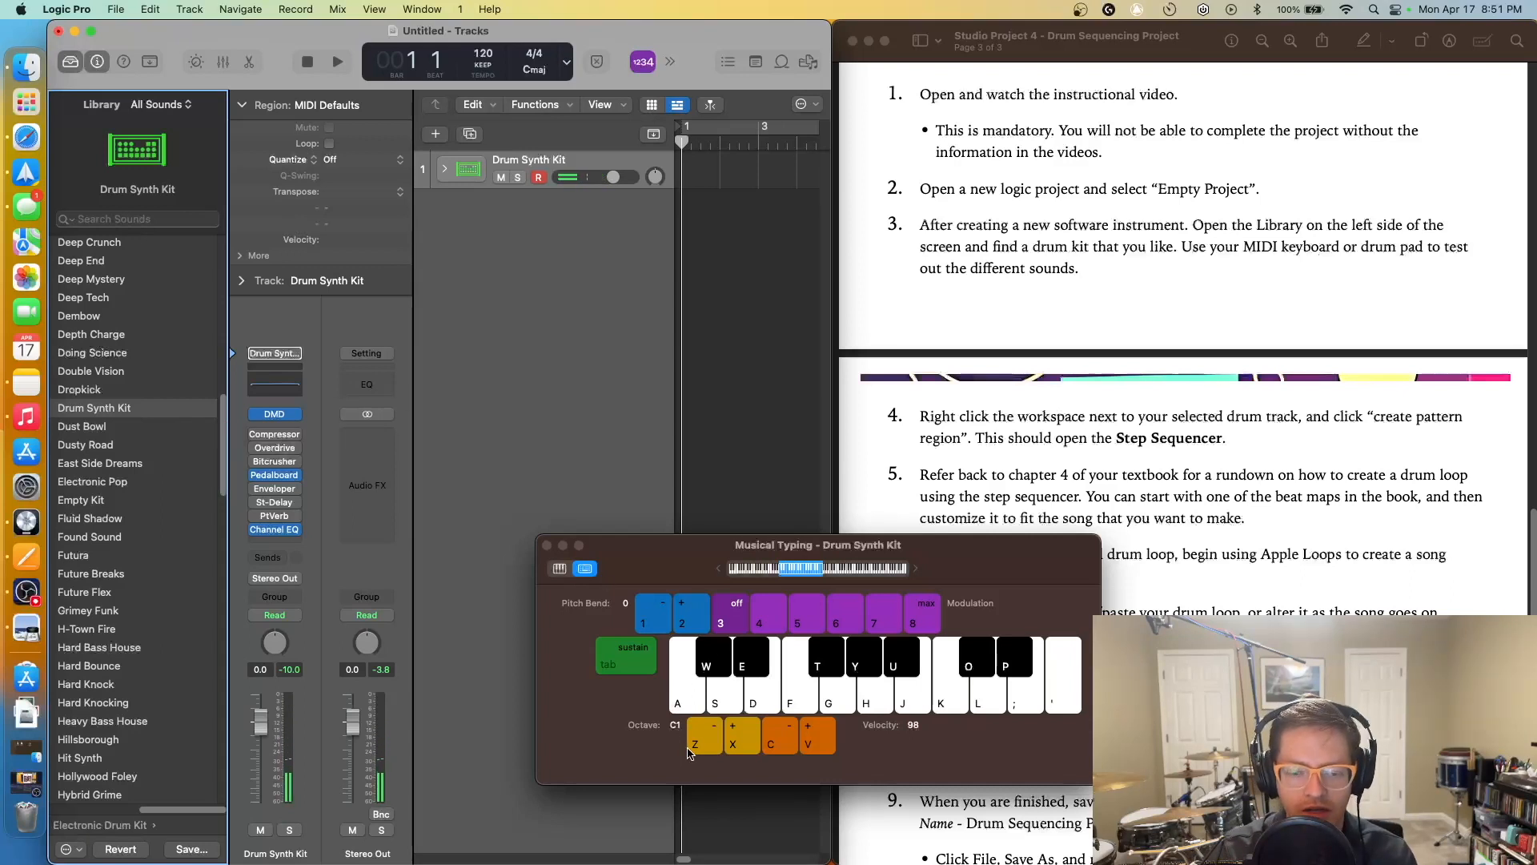
click(753, 745)
click(719, 742)
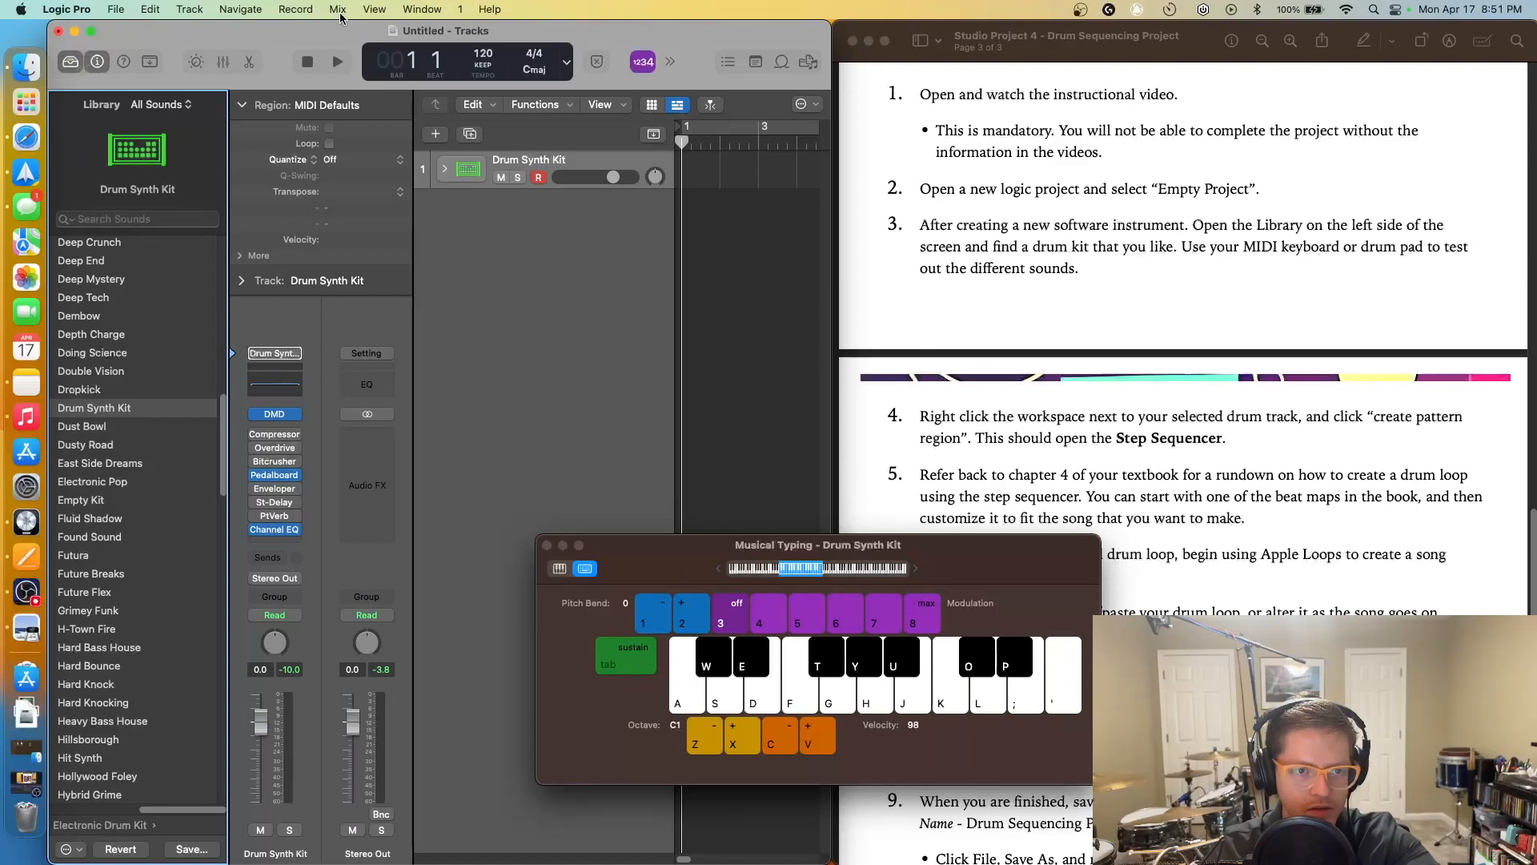
Close the Musical Typing keyboard and show it again
click(373, 8)
mouse_move(422, 9)
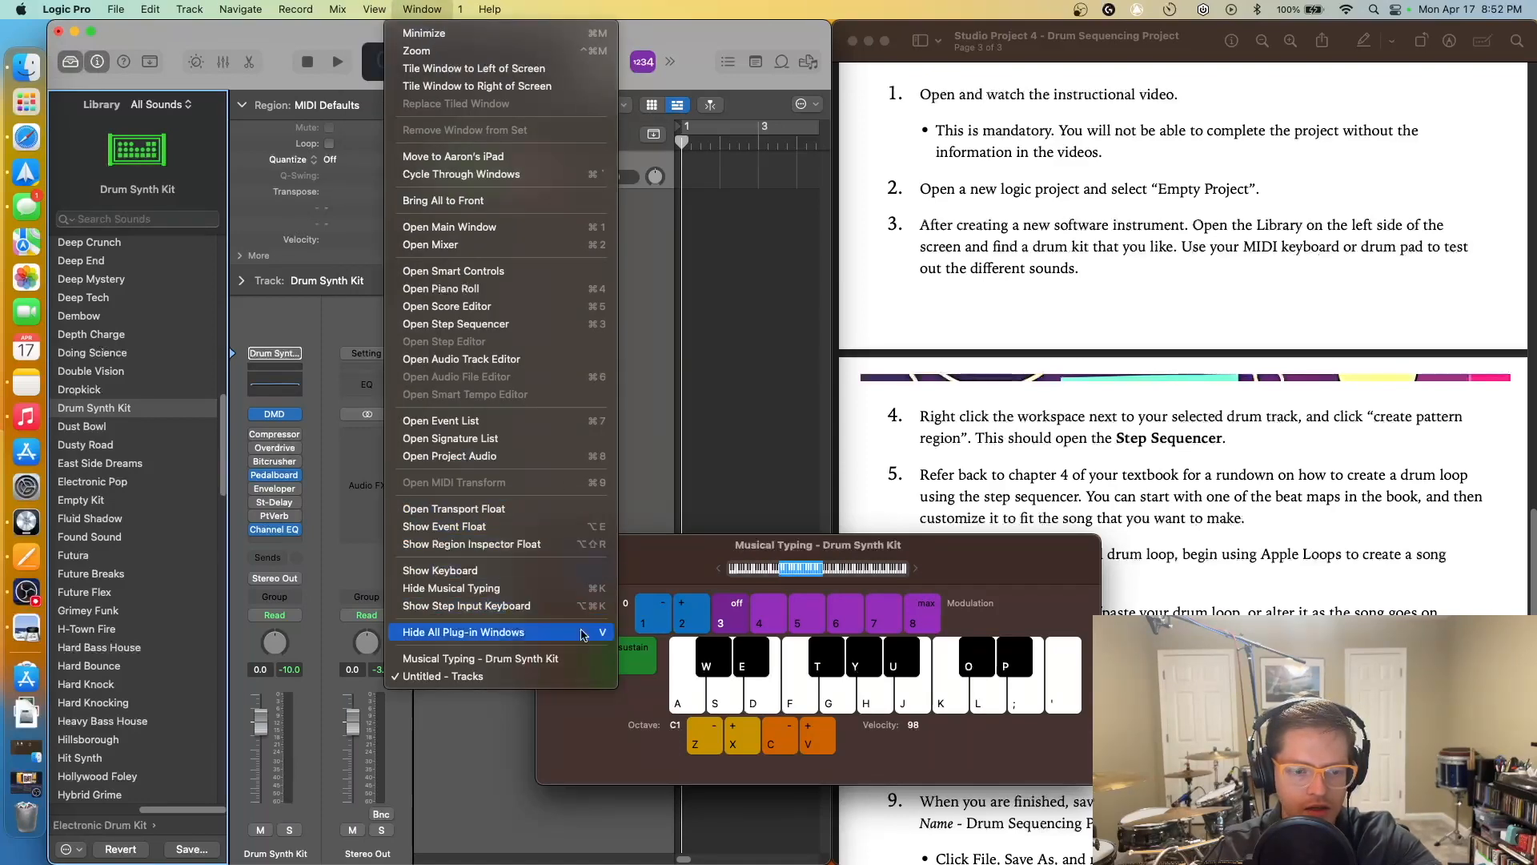
click(755, 355)
click(548, 546)
click(422, 10)
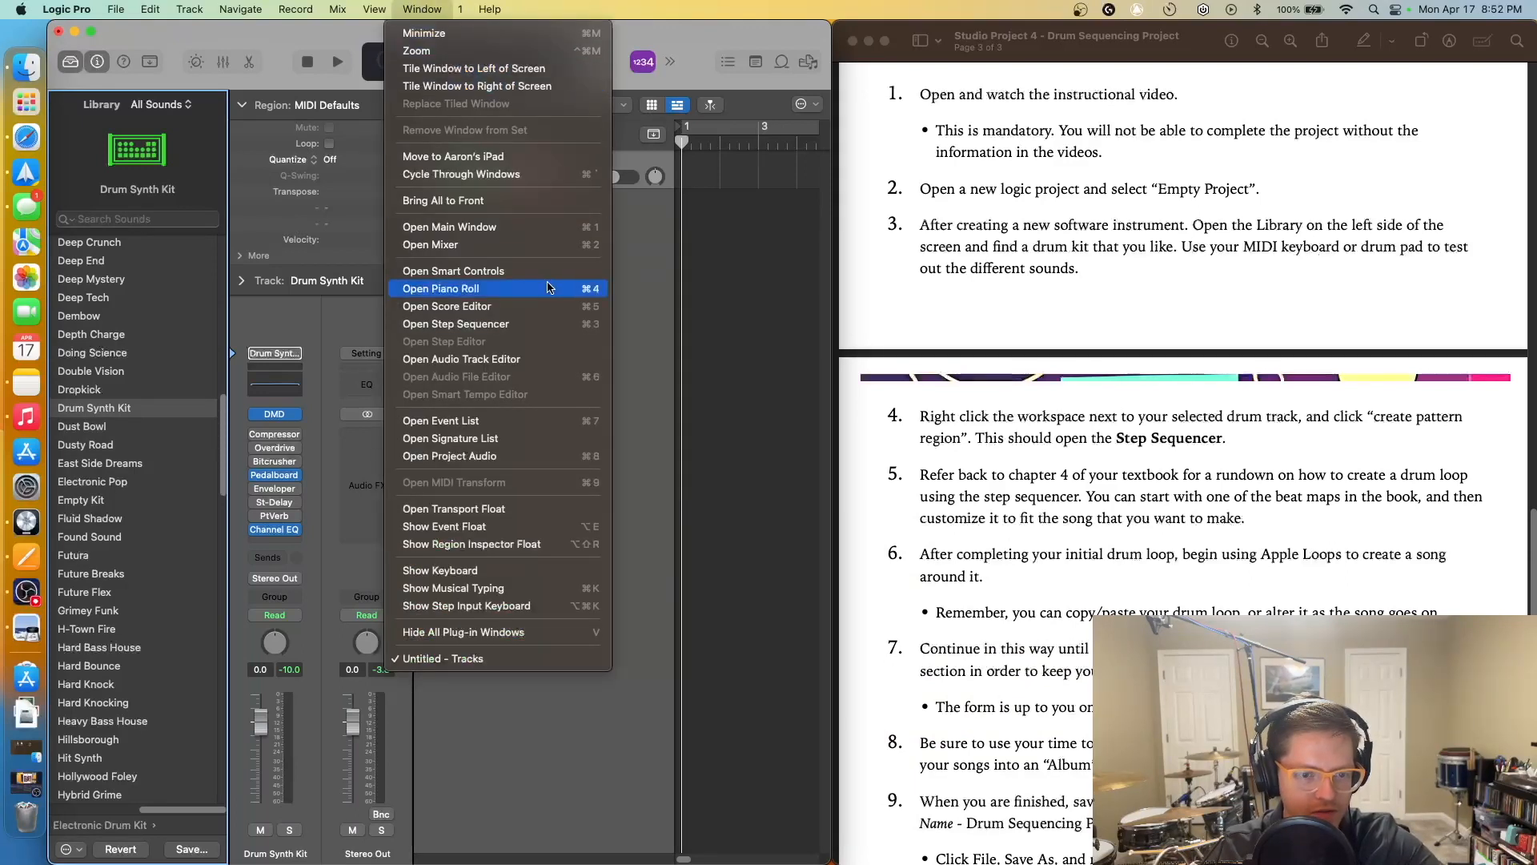
click(588, 595)
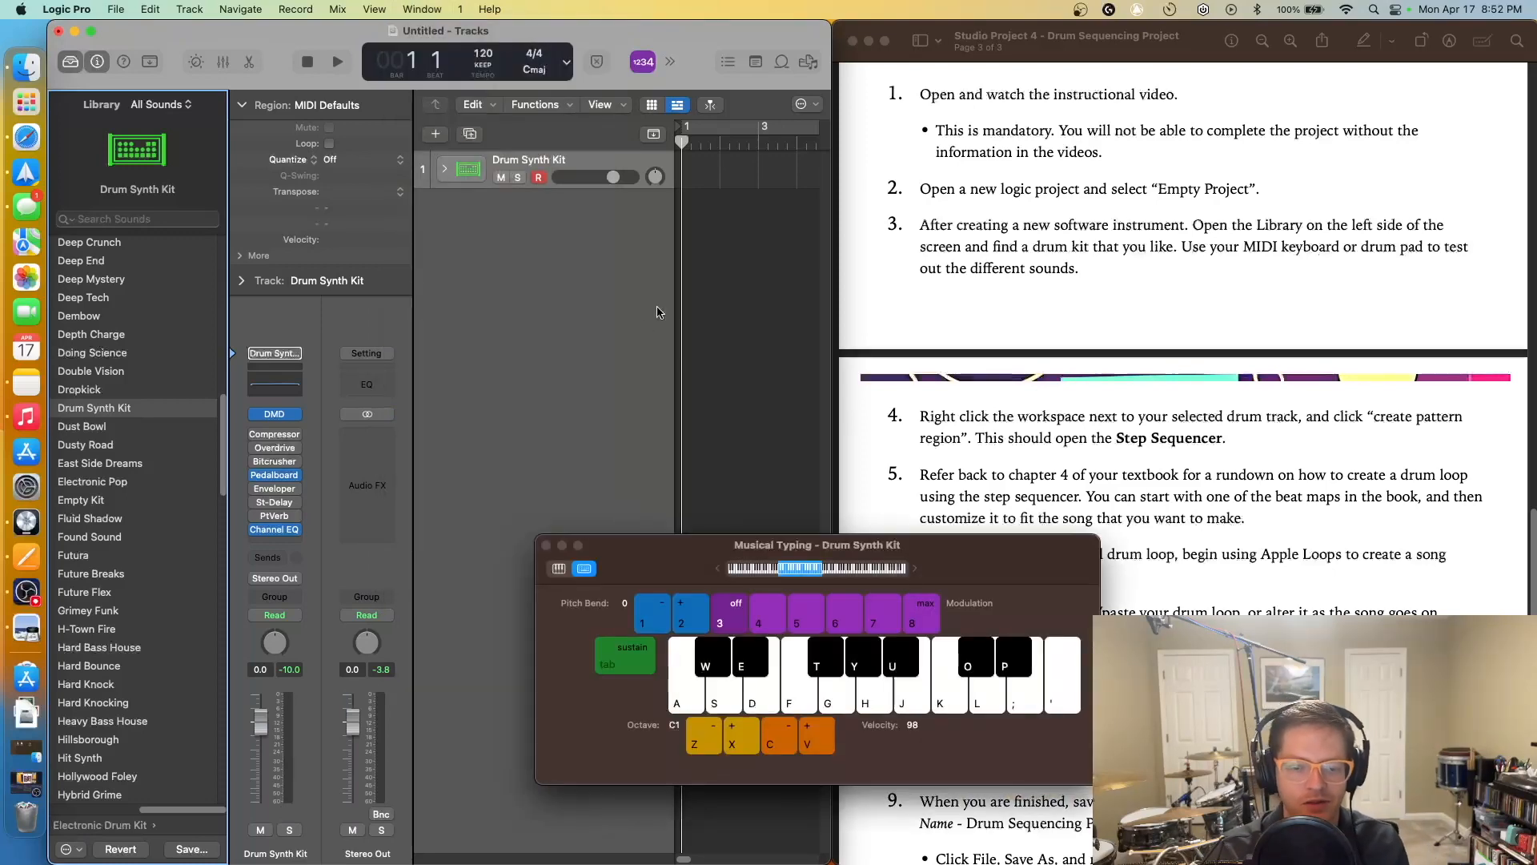
Play one more drum sound on the Drum Synth Kit track and close Musical Typing
click(599, 240)
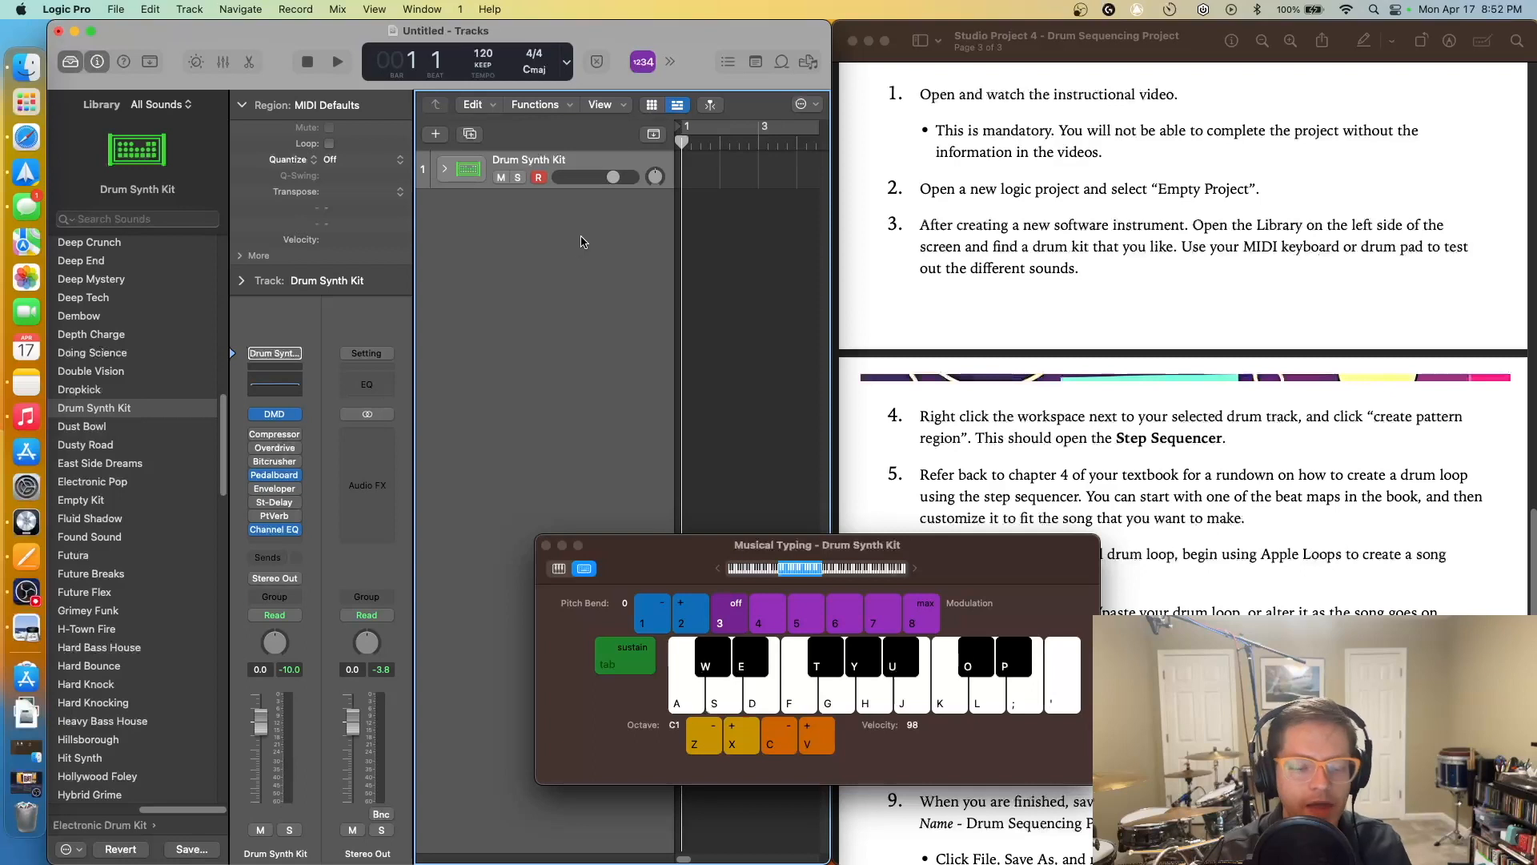
key(a)
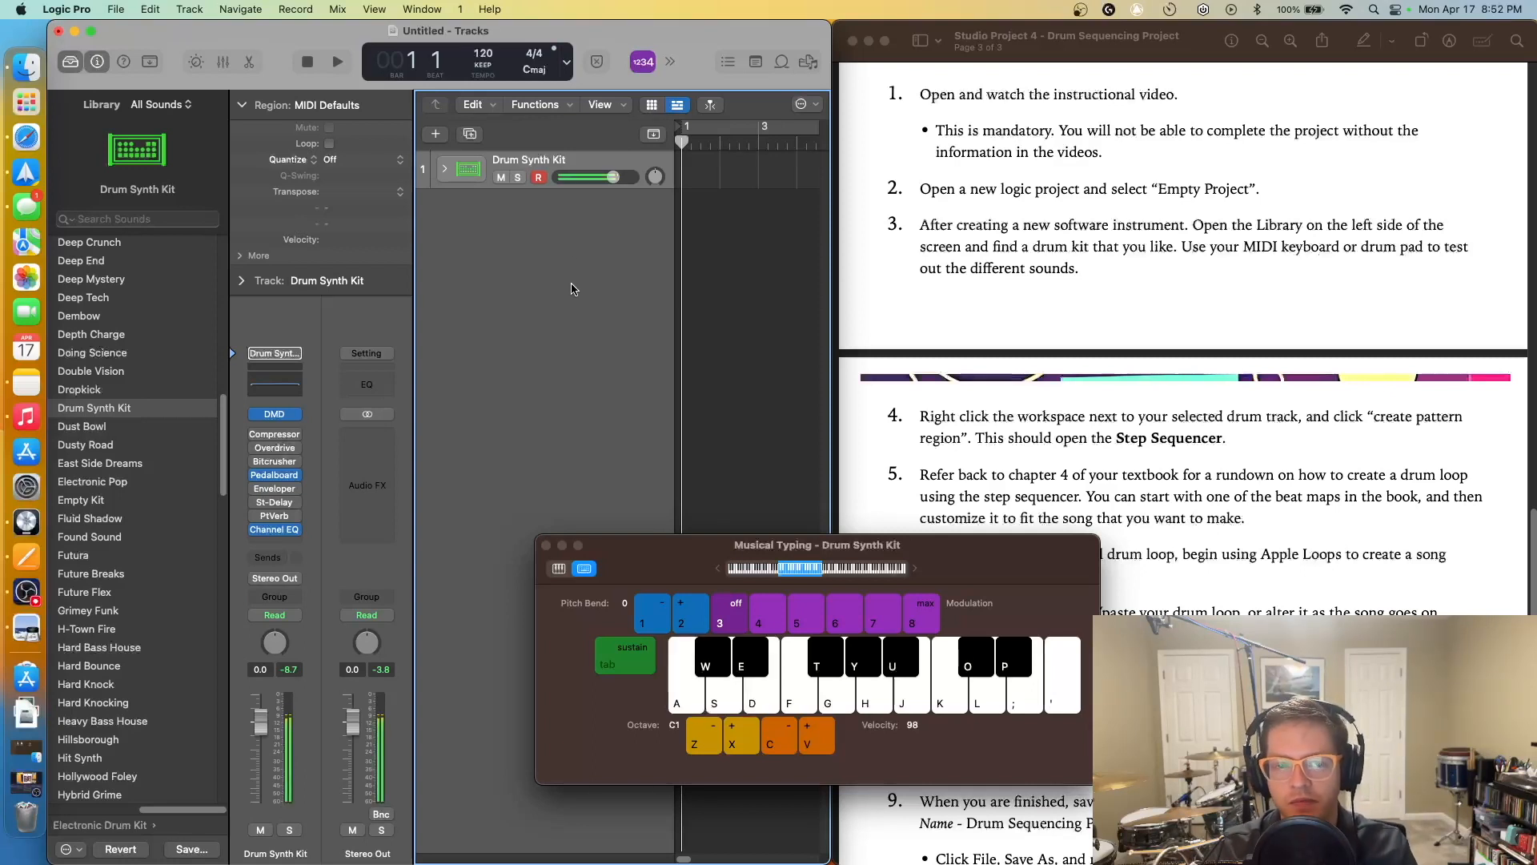
click(546, 545)
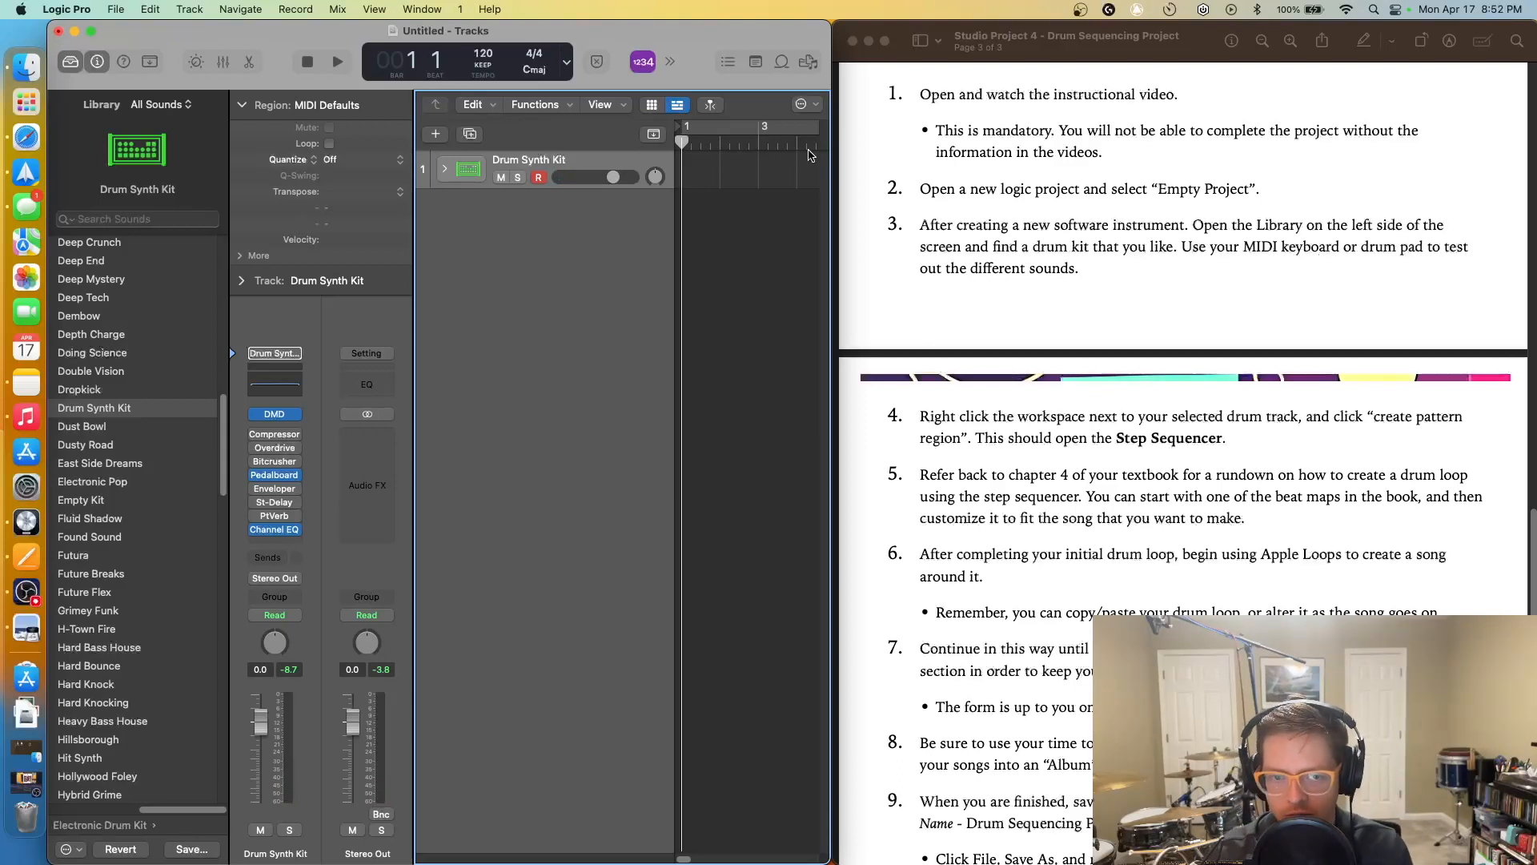
Expand the Drum Synth Kit track stack to examine its individual drum subtracks, and collapse it again
click(445, 169)
scroll(536, 625, down, 10)
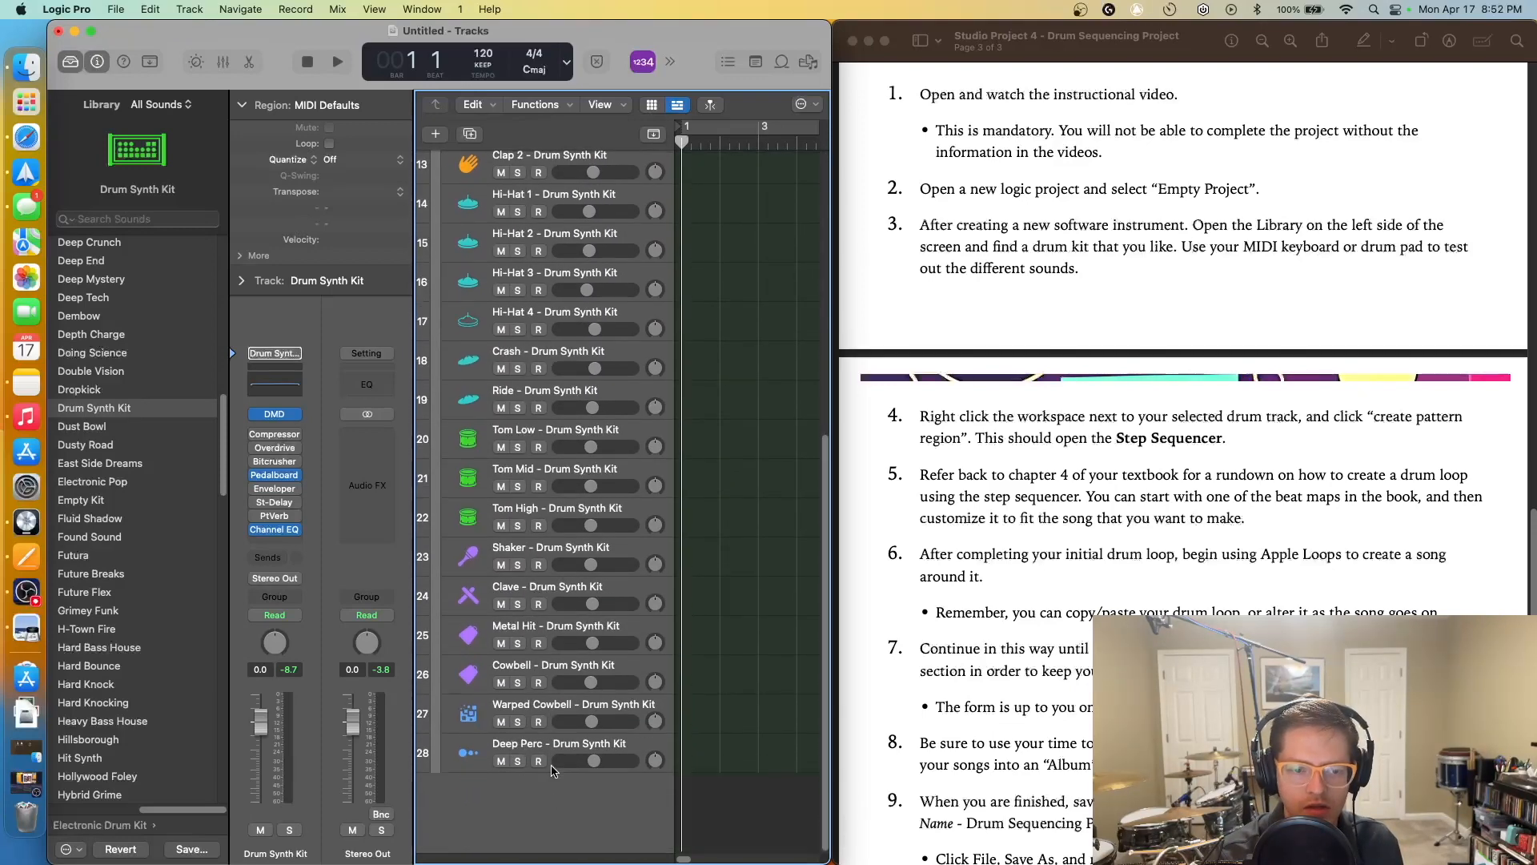
scroll(560, 408, up, 10)
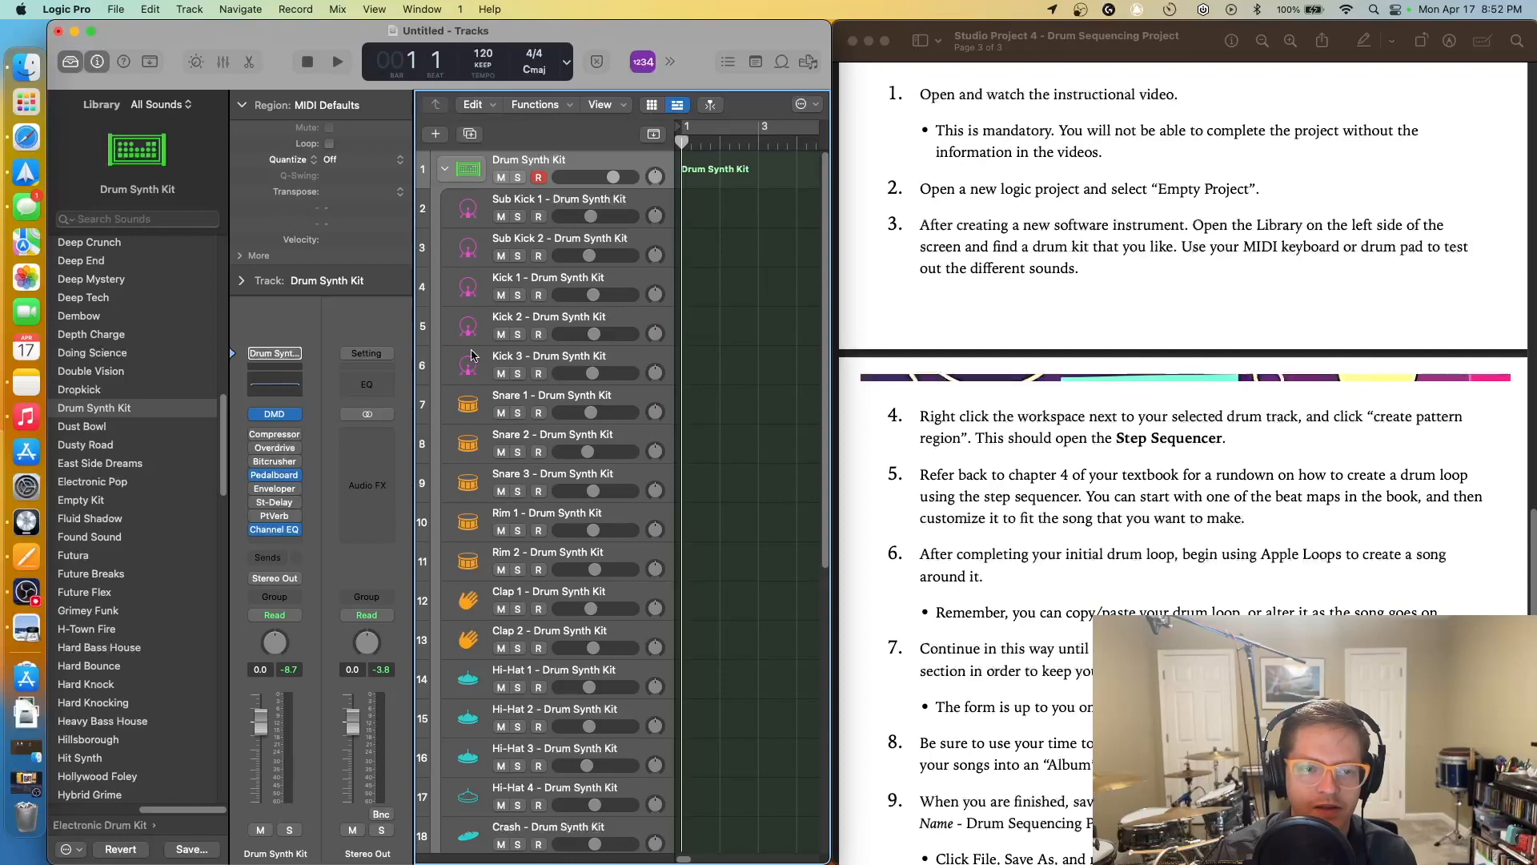
click(446, 172)
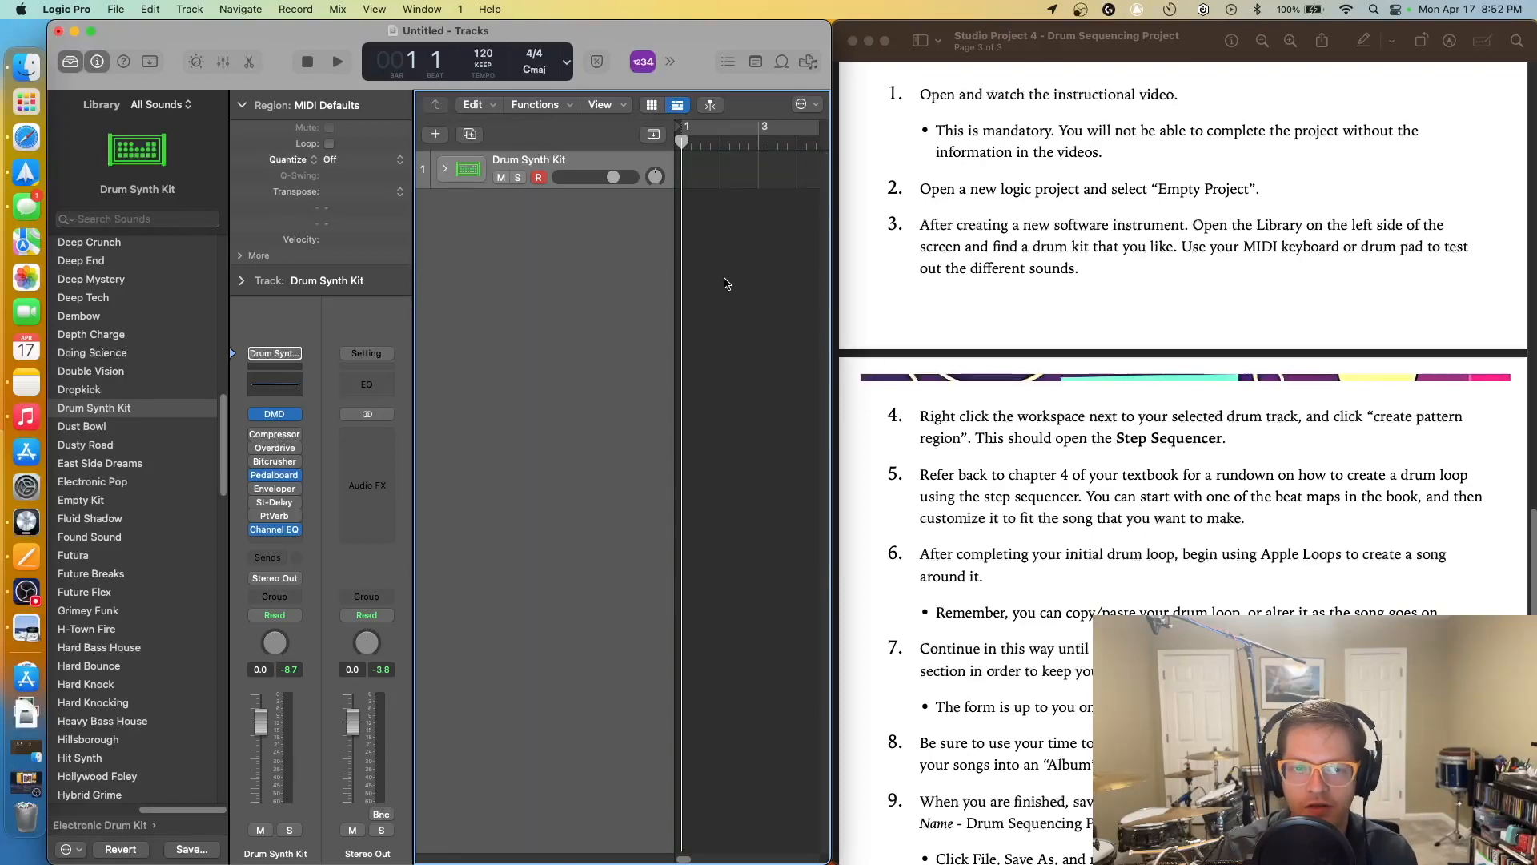
click(447, 169)
scroll(537, 224, down, 3)
scroll(538, 227, up, 3)
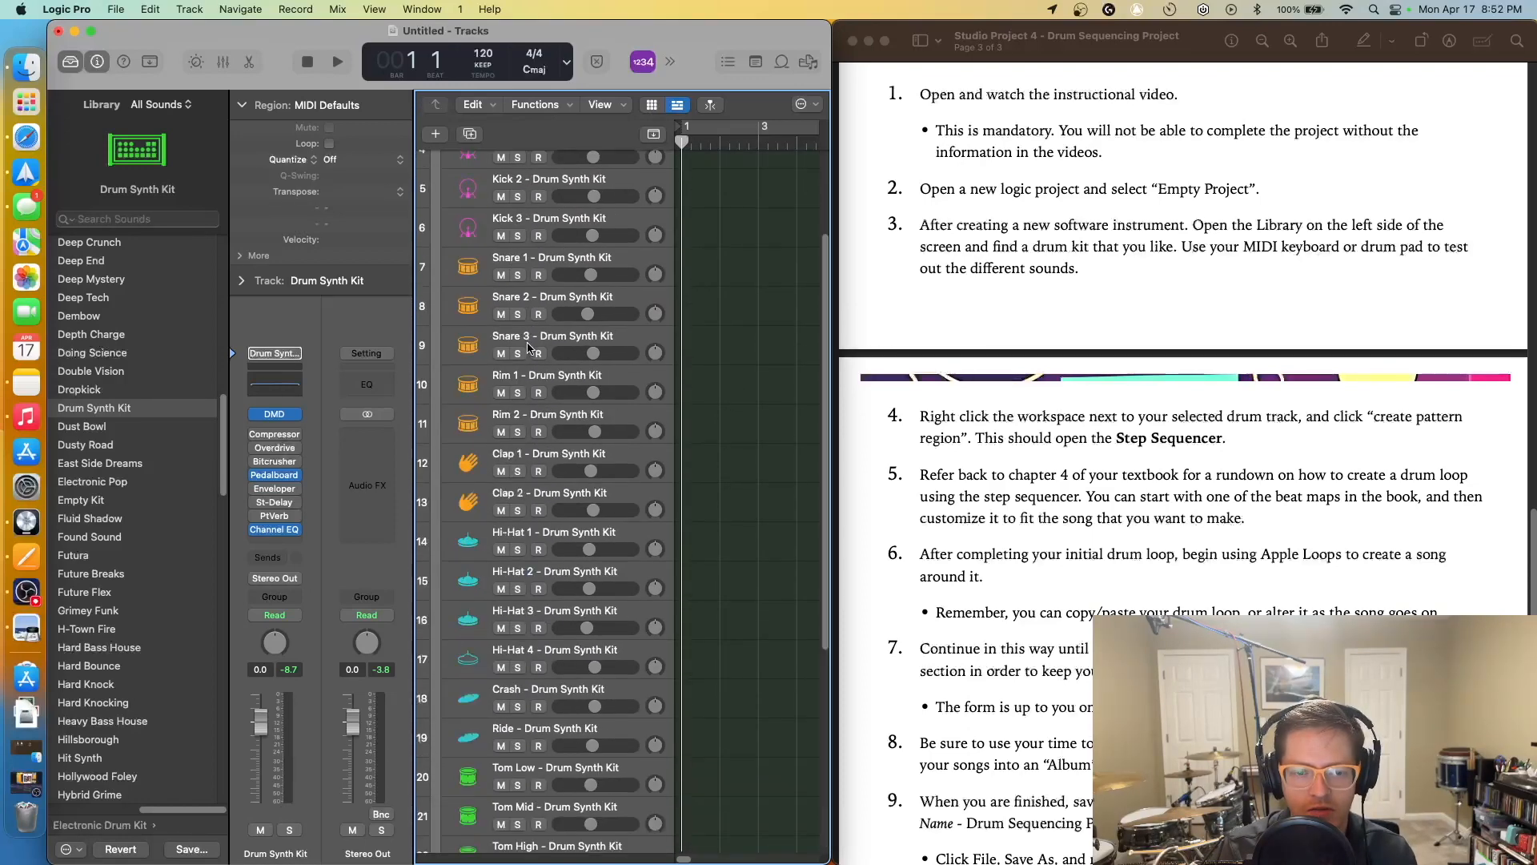
click(446, 169)
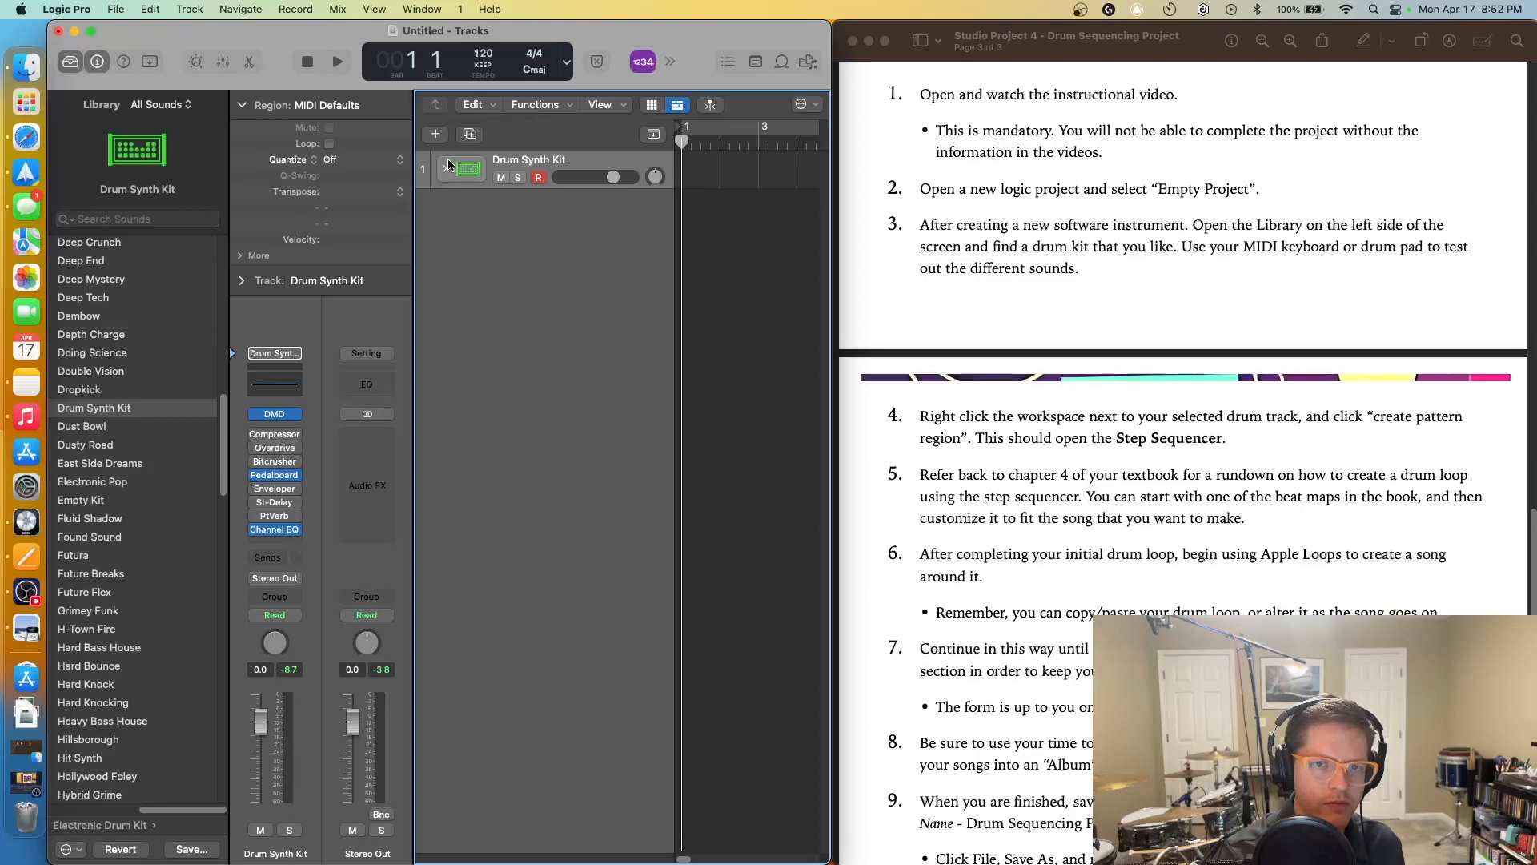
Switch to the textbook in Pages, review the bass drum, snare drum and cymbal definitions under Drum Types, and return to Logic Pro
key(ctrl+Right)
scroll(606, 269, down, 8)
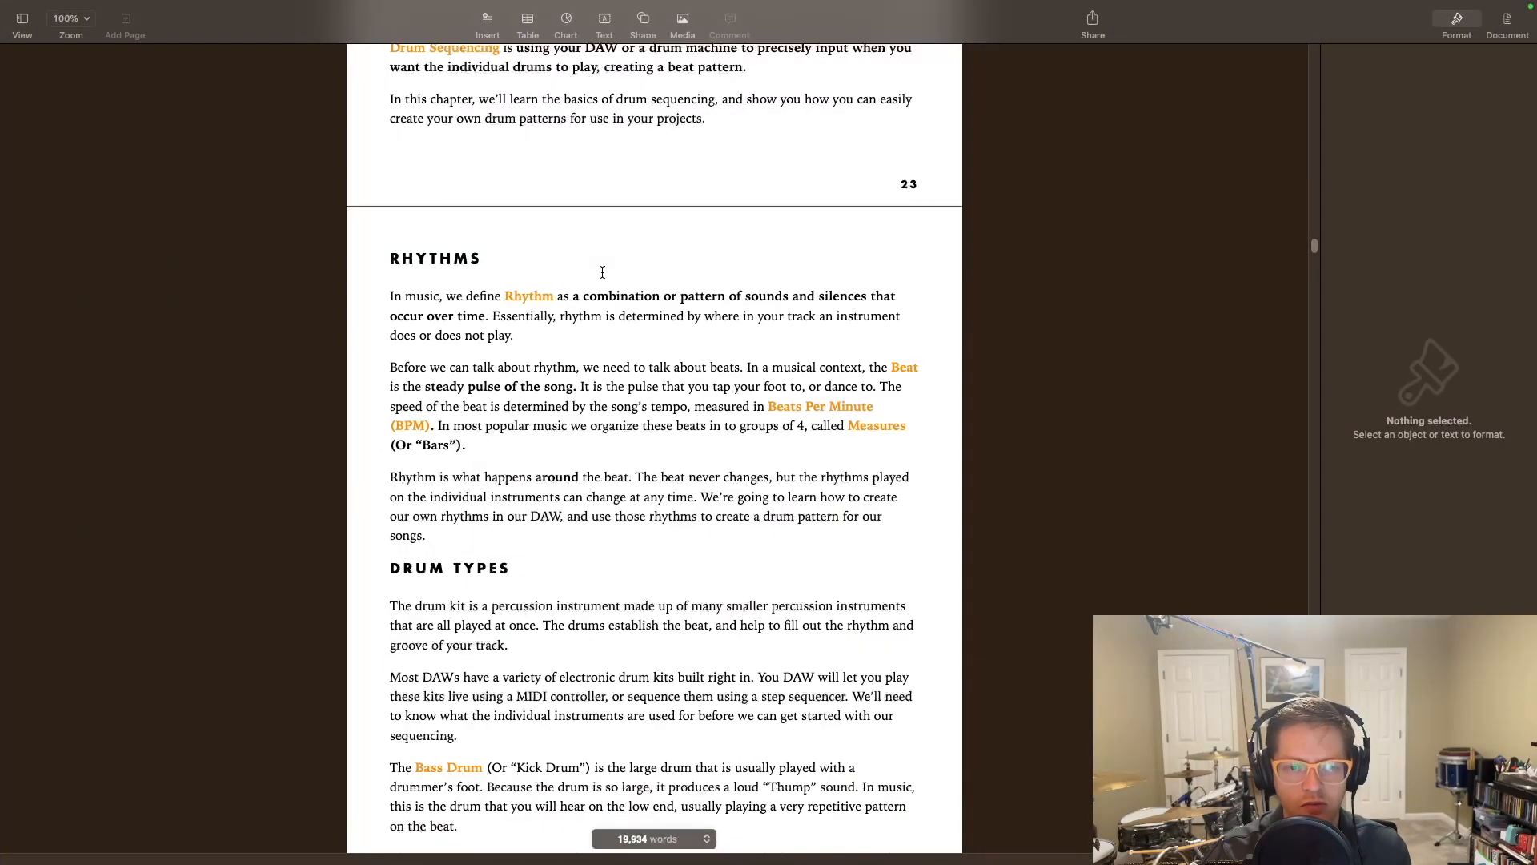
scroll(603, 272, down, 10)
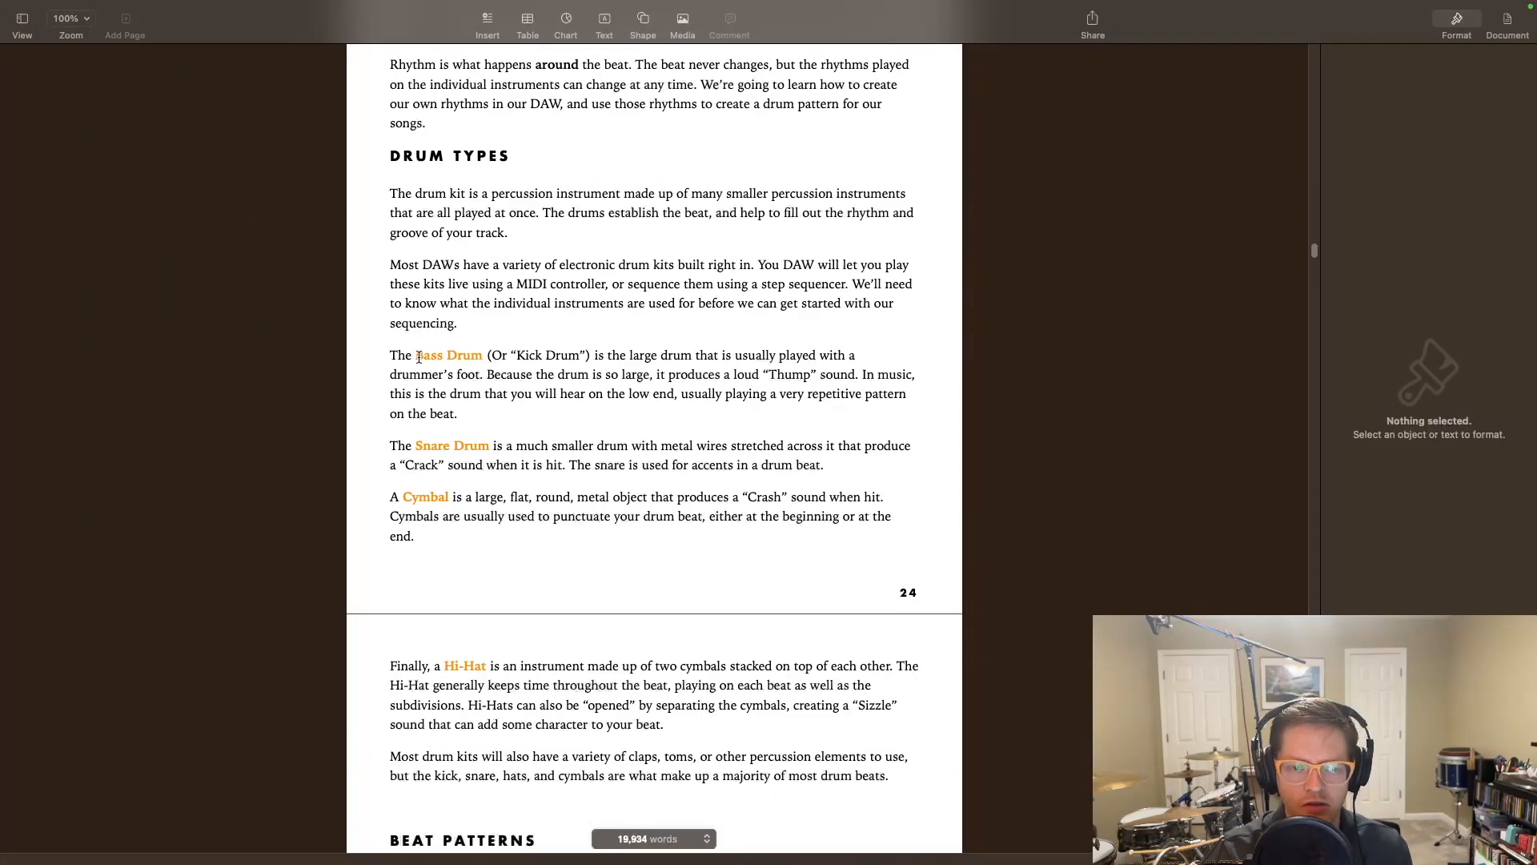
drag(417, 356, 490, 358)
click(481, 459)
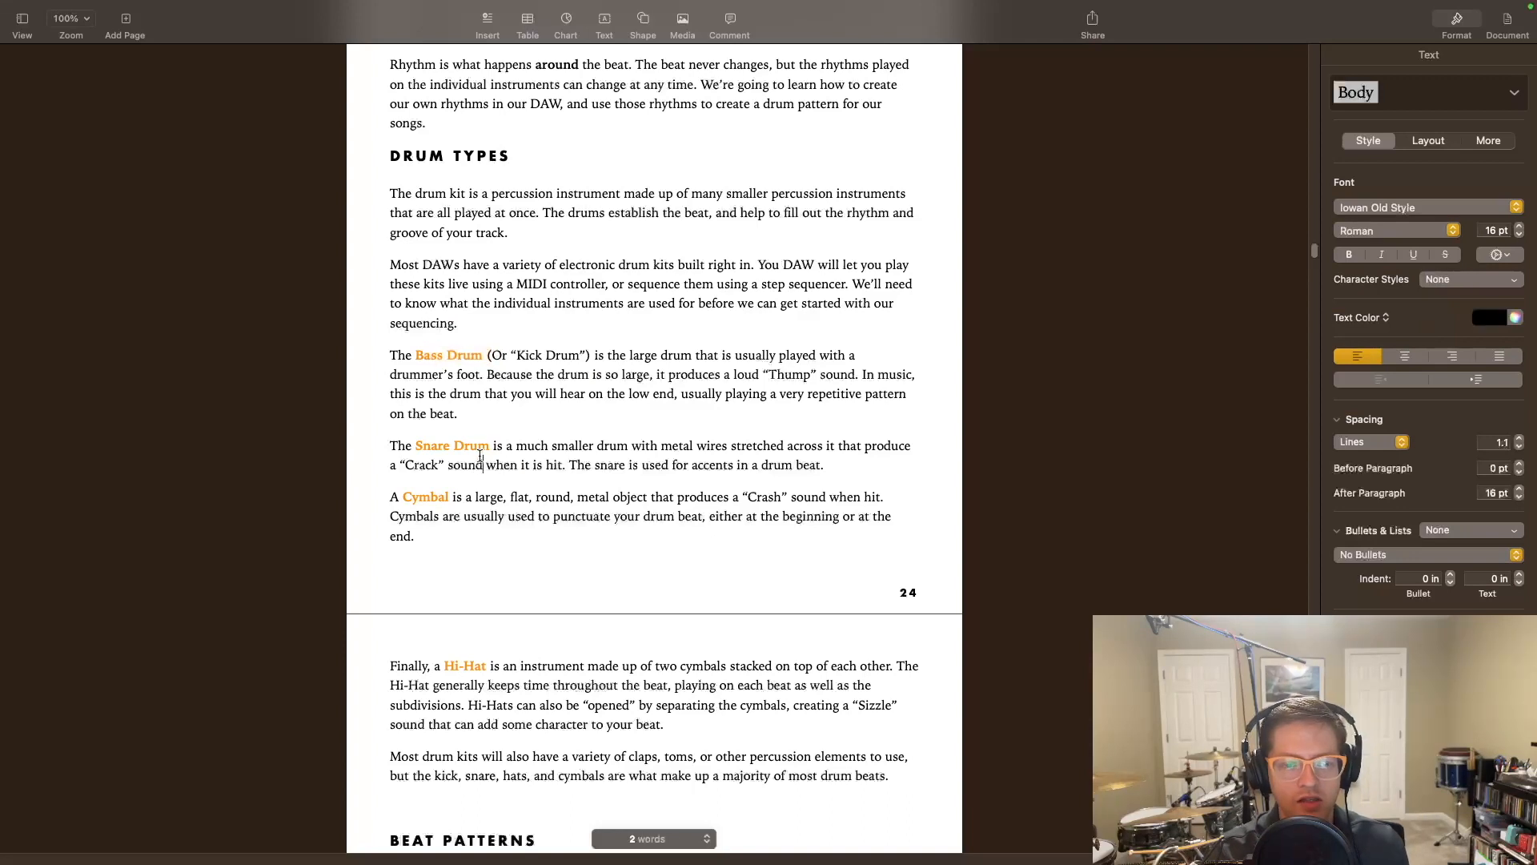
drag(490, 448, 399, 444)
click(448, 495)
drag(448, 496, 403, 495)
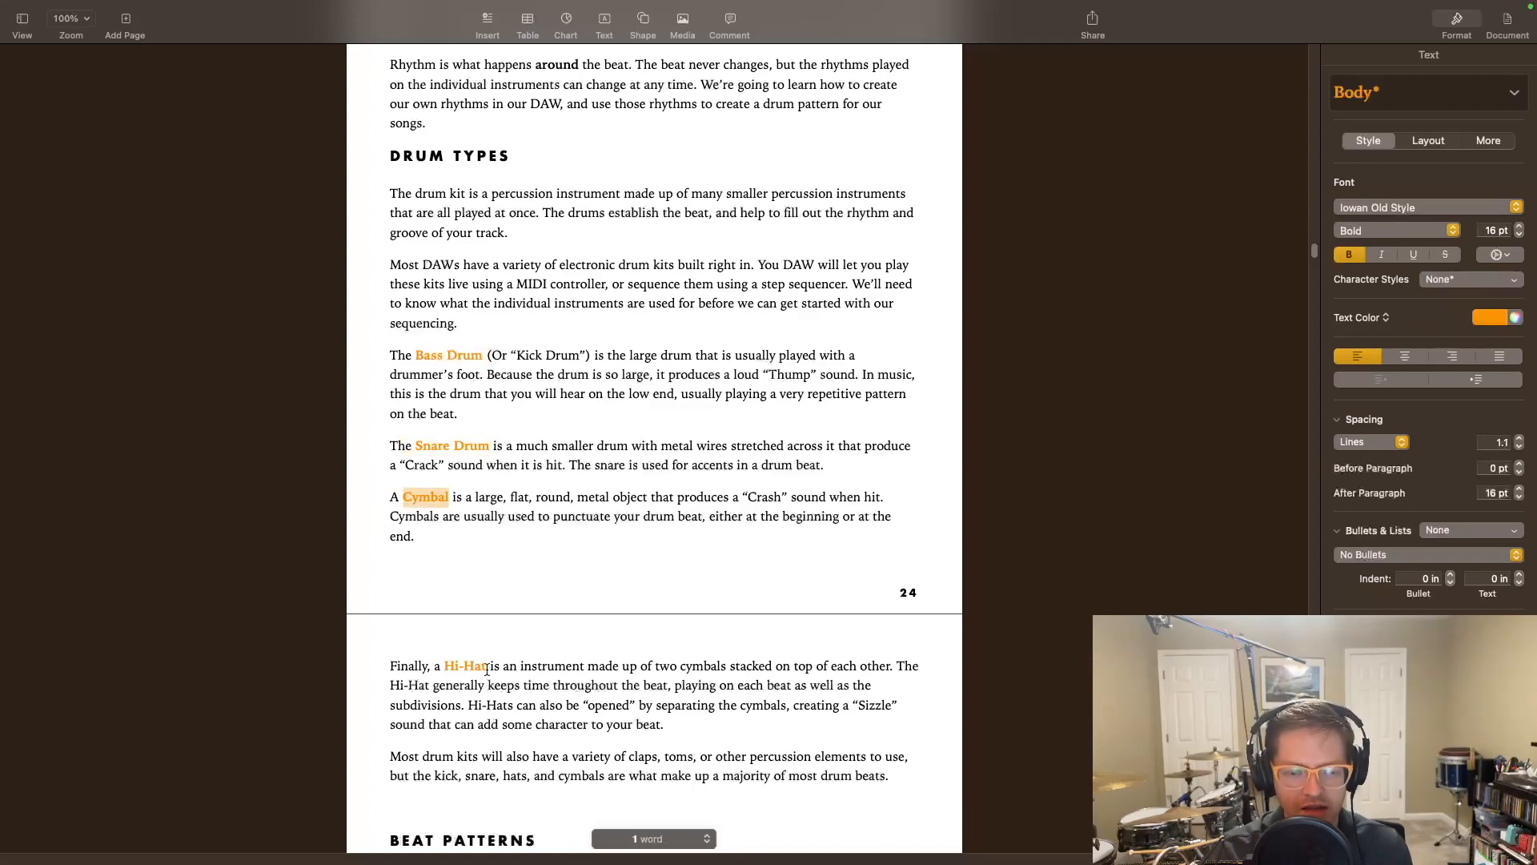
key(ctrl+Left)
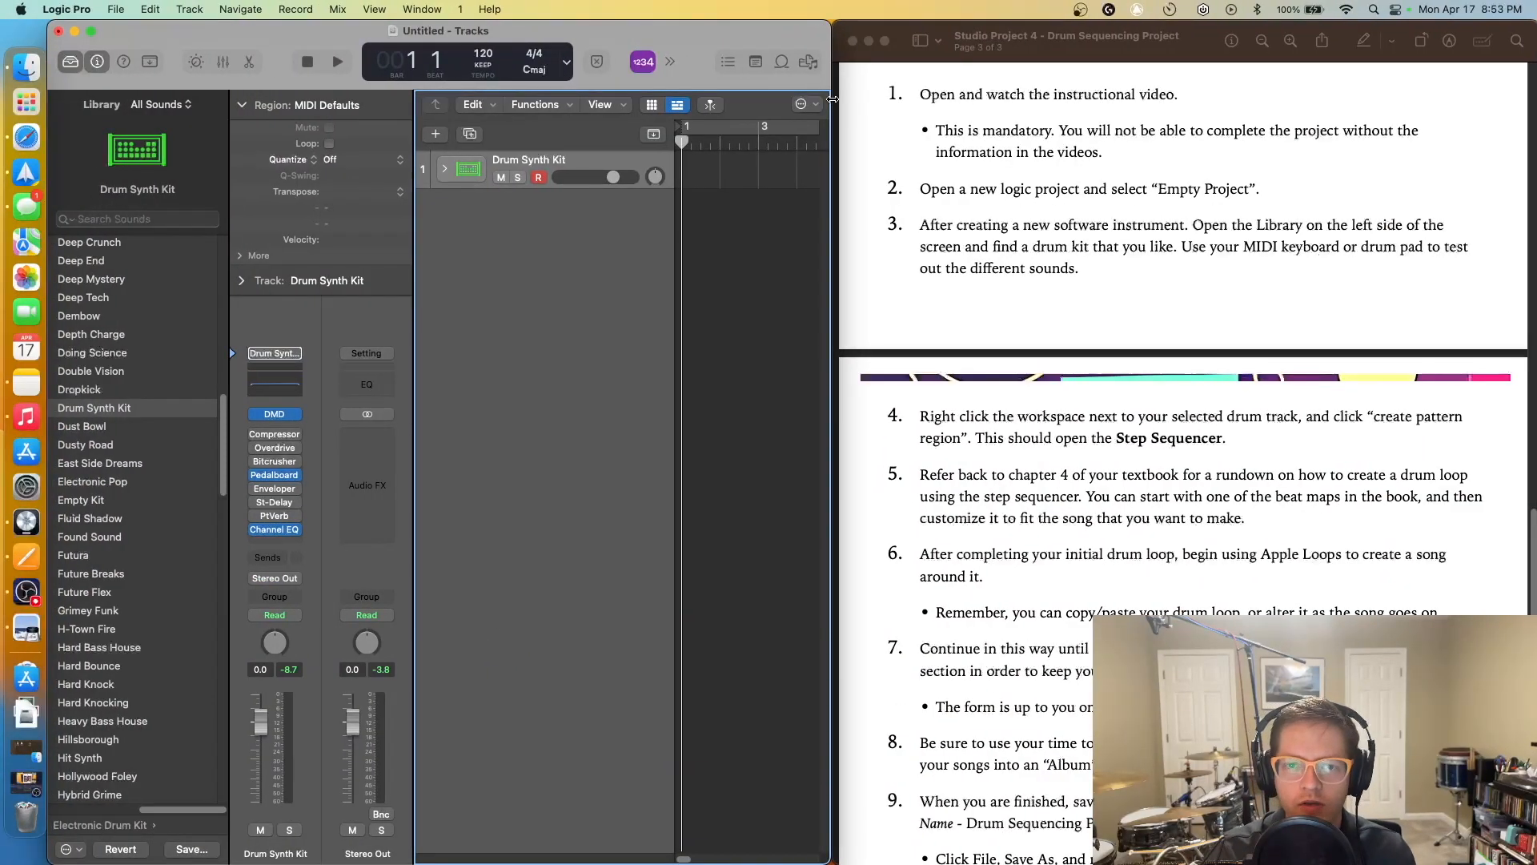
Switch back to the textbook and read the Beat Patterns section, examining the beat subdivisions and the example beat matrices
key(ctrl+Right)
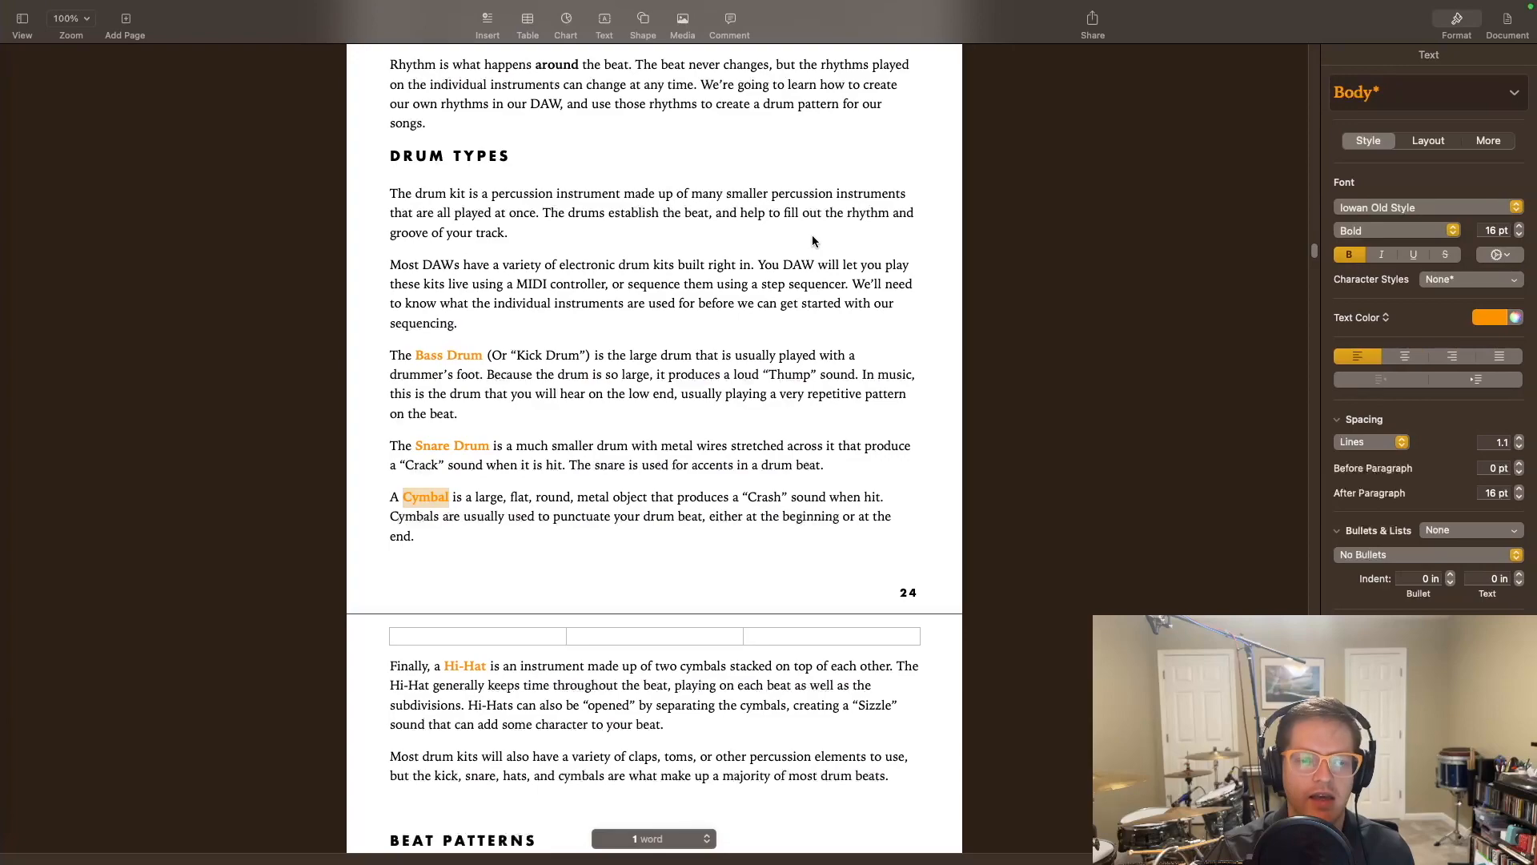
scroll(804, 508, down, 5)
click(805, 508)
scroll(796, 501, down, 15)
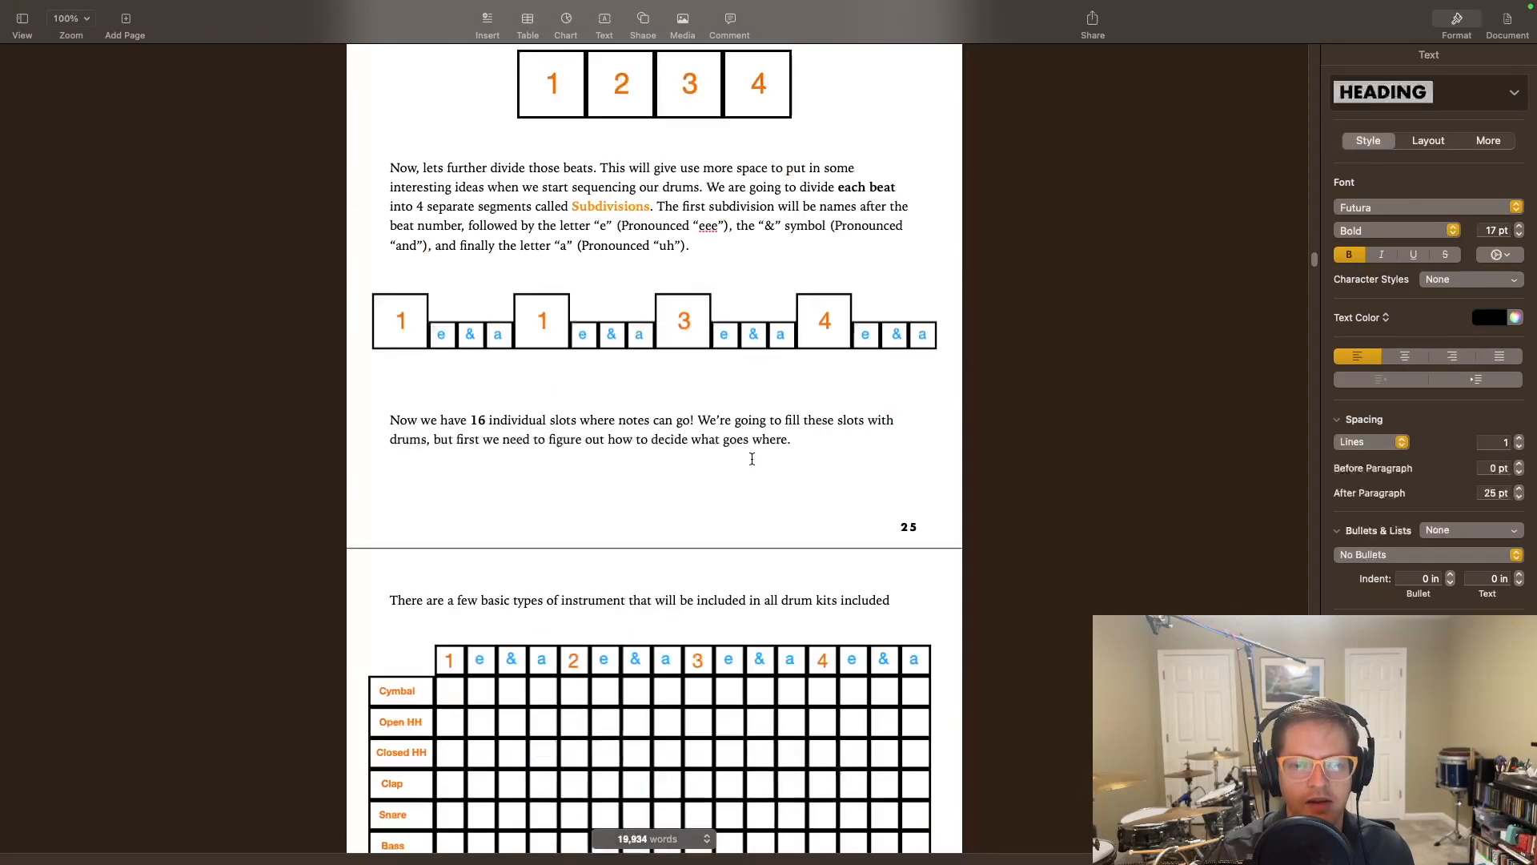
scroll(687, 388, down, 12)
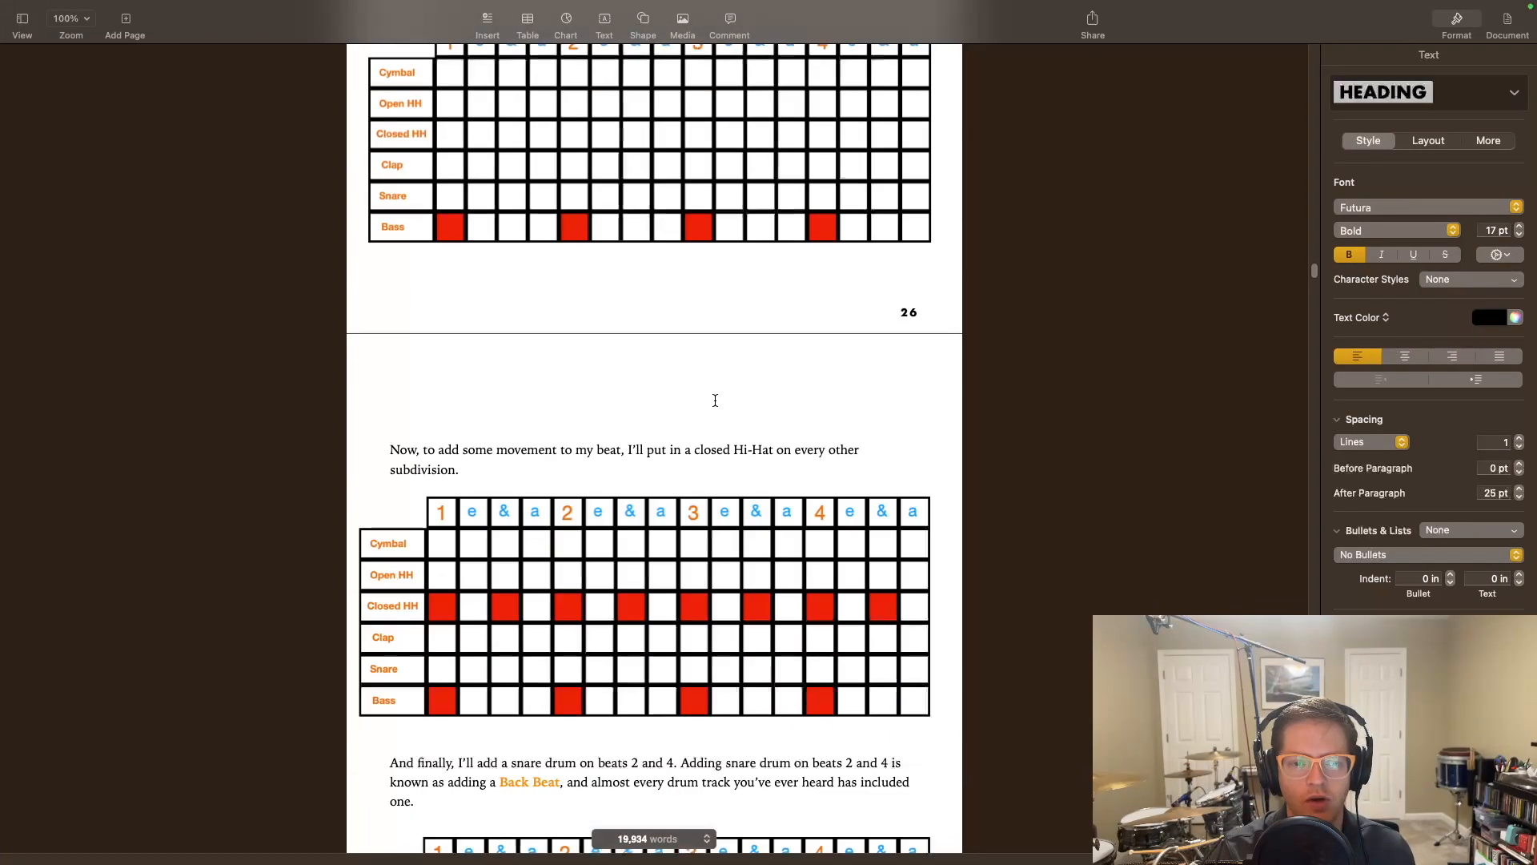
scroll(728, 398, up, 4)
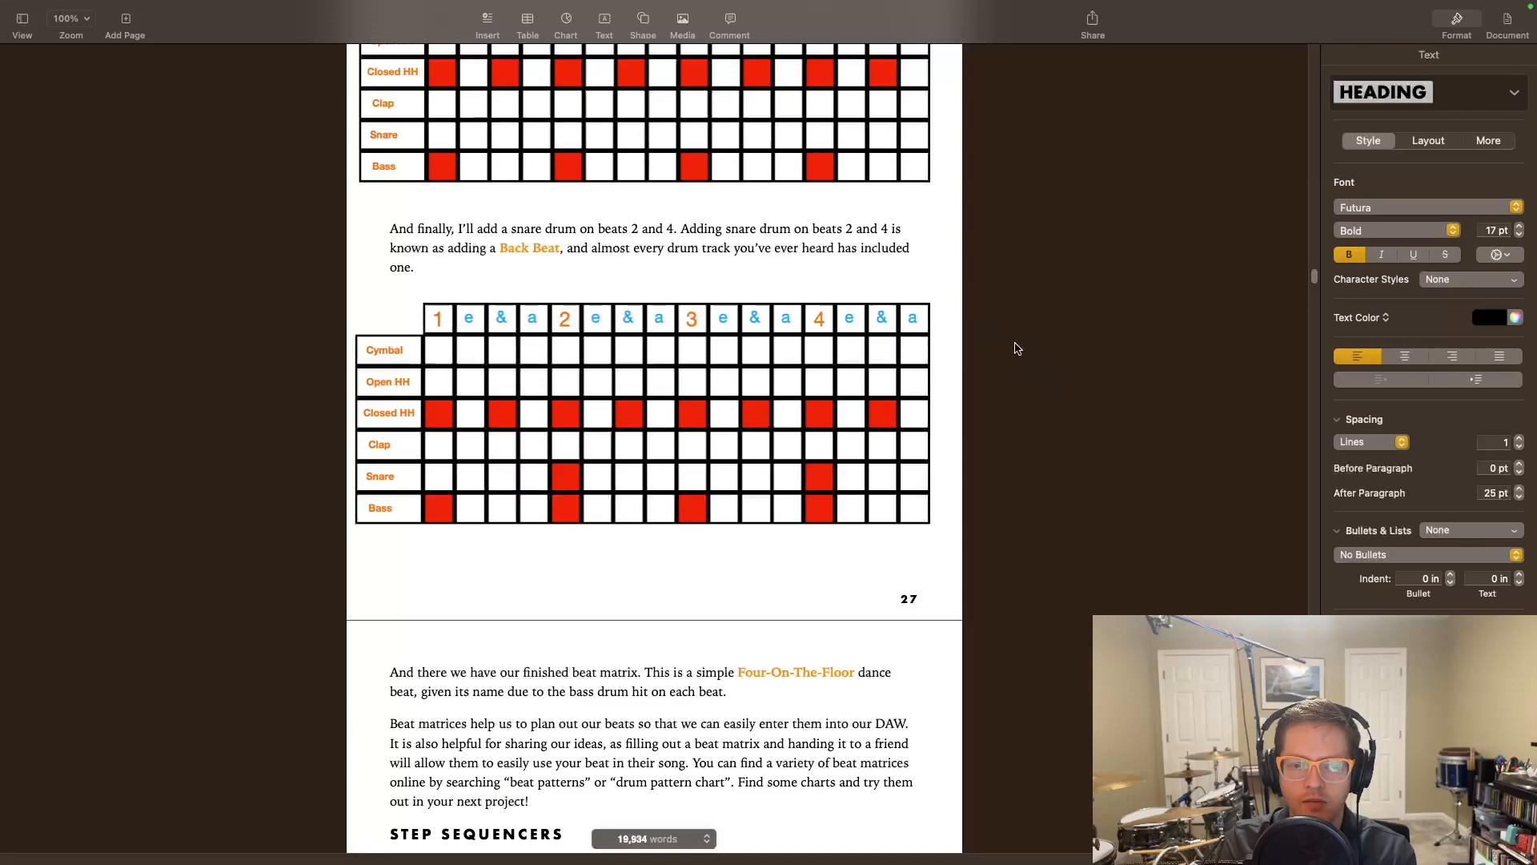
Return to Logic Pro, widen its window across the screen, and create a pattern region at bar 1 on the Drum Synth Kit track
key(ctrl+Left)
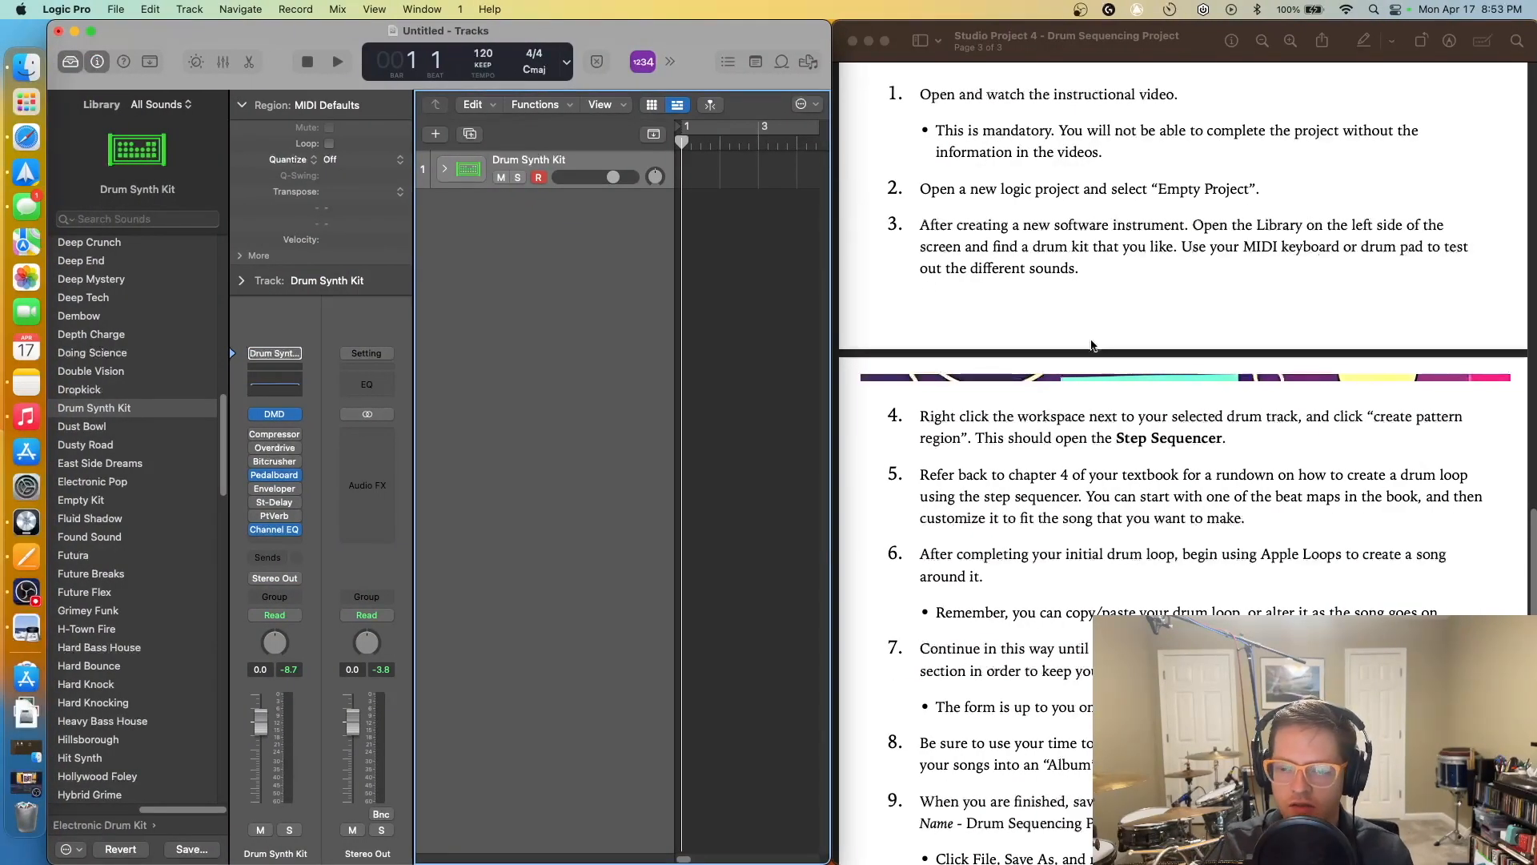
scroll(1105, 392, down, 8)
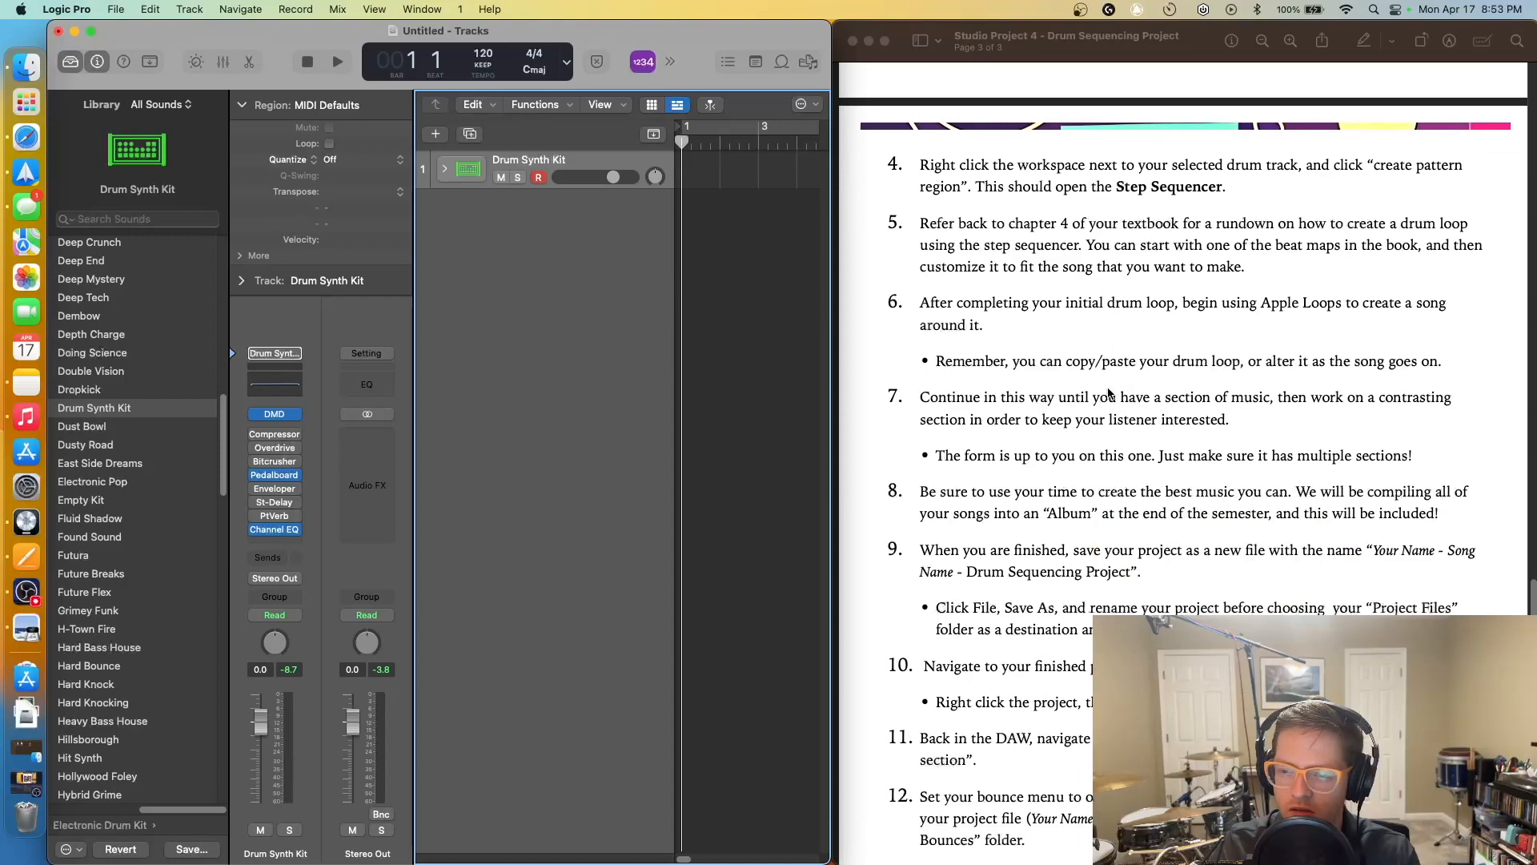
scroll(1112, 394, down, 3)
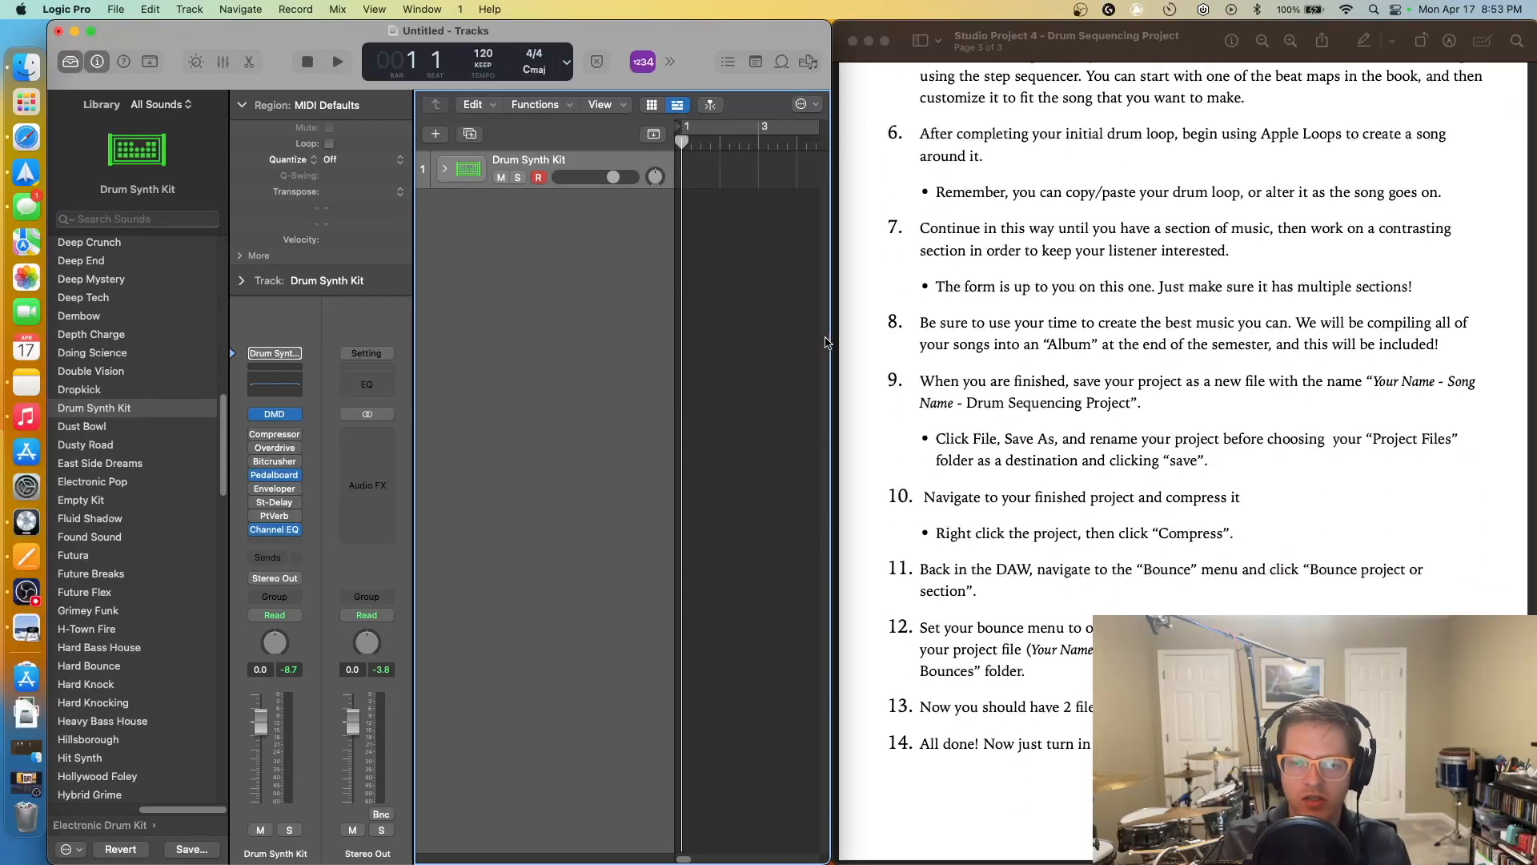
drag(833, 337, 1536, 337)
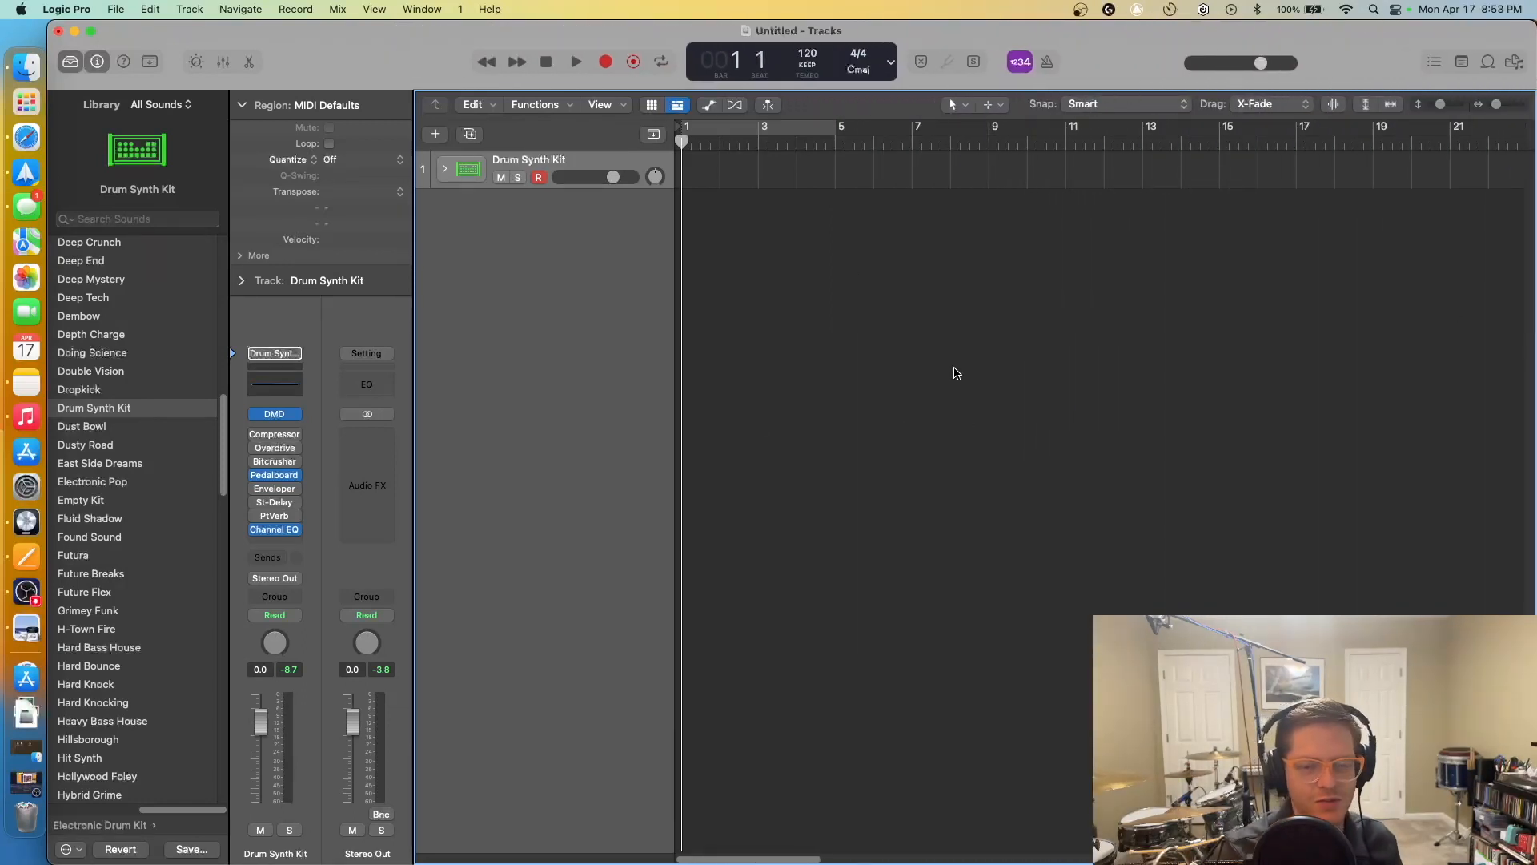
right_click(701, 176)
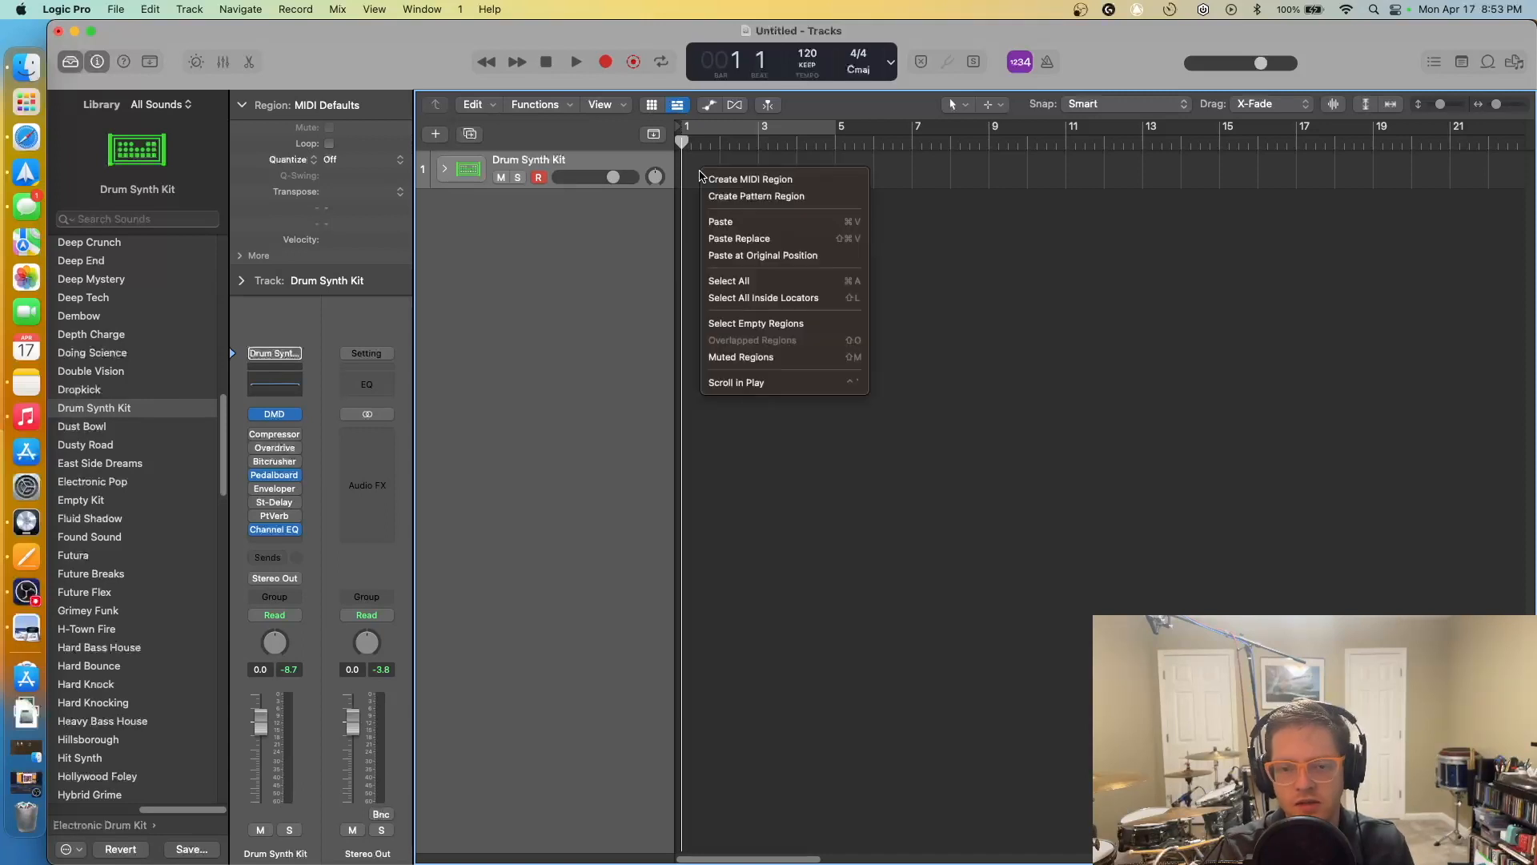
click(715, 198)
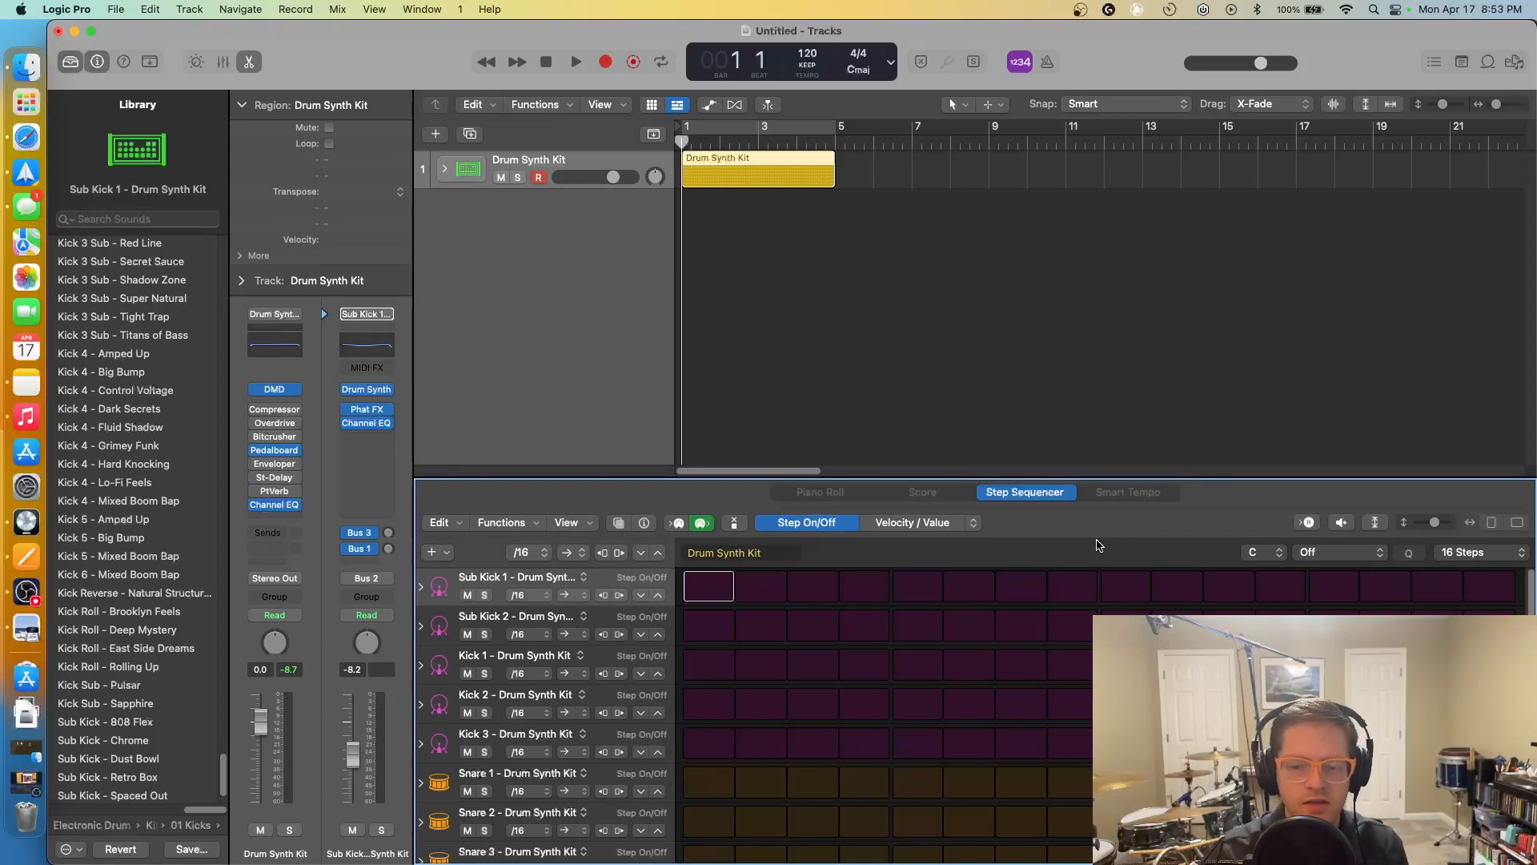
Make the Step Sequencer area taller and the Library slightly wider, and toggle the editor area off and on
drag(1038, 479, 1073, 461)
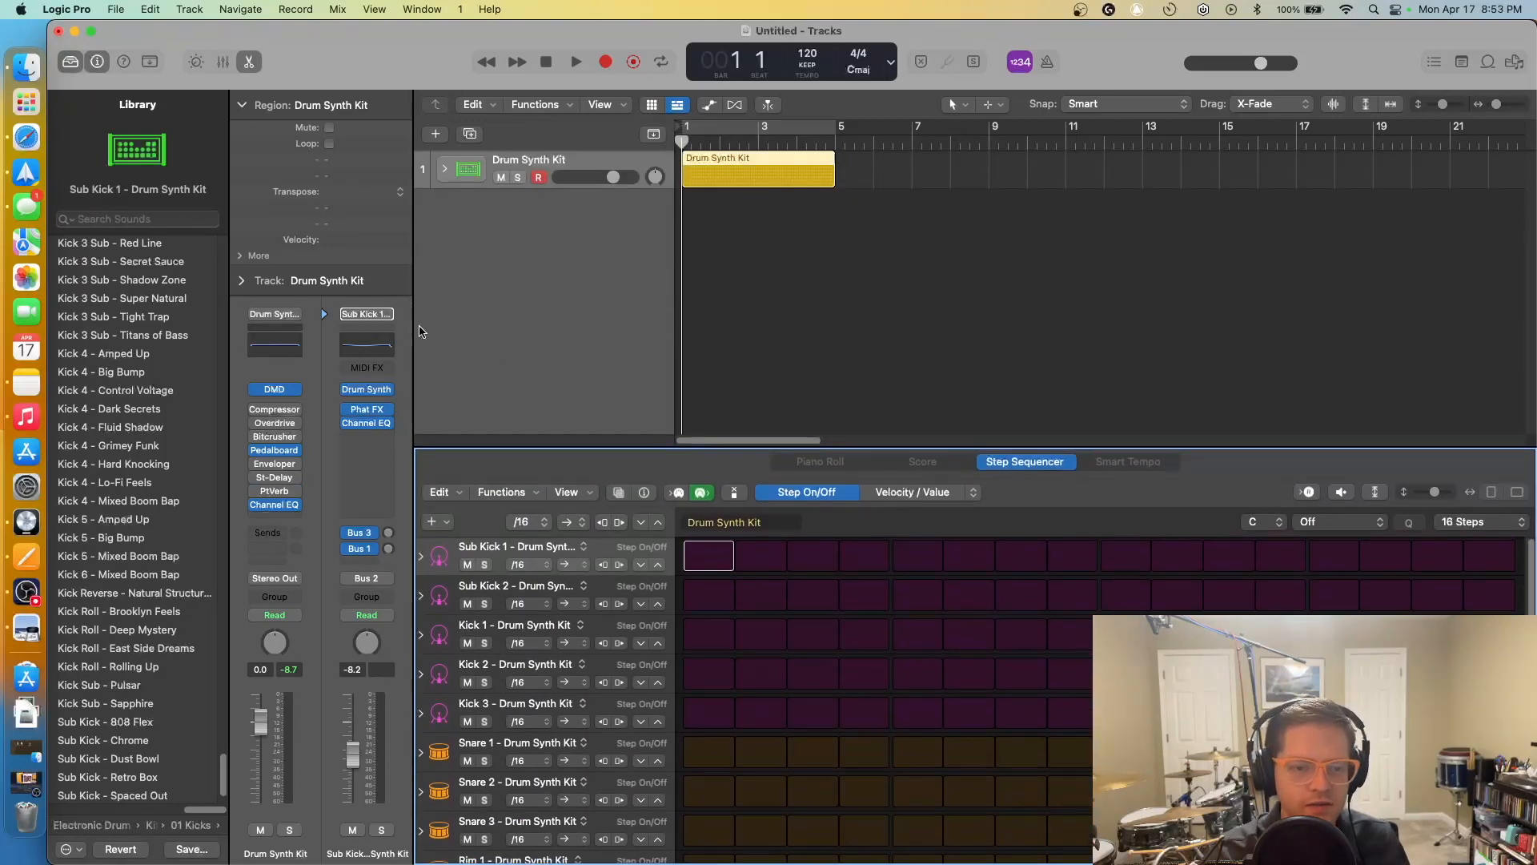
drag(412, 326, 736, 347)
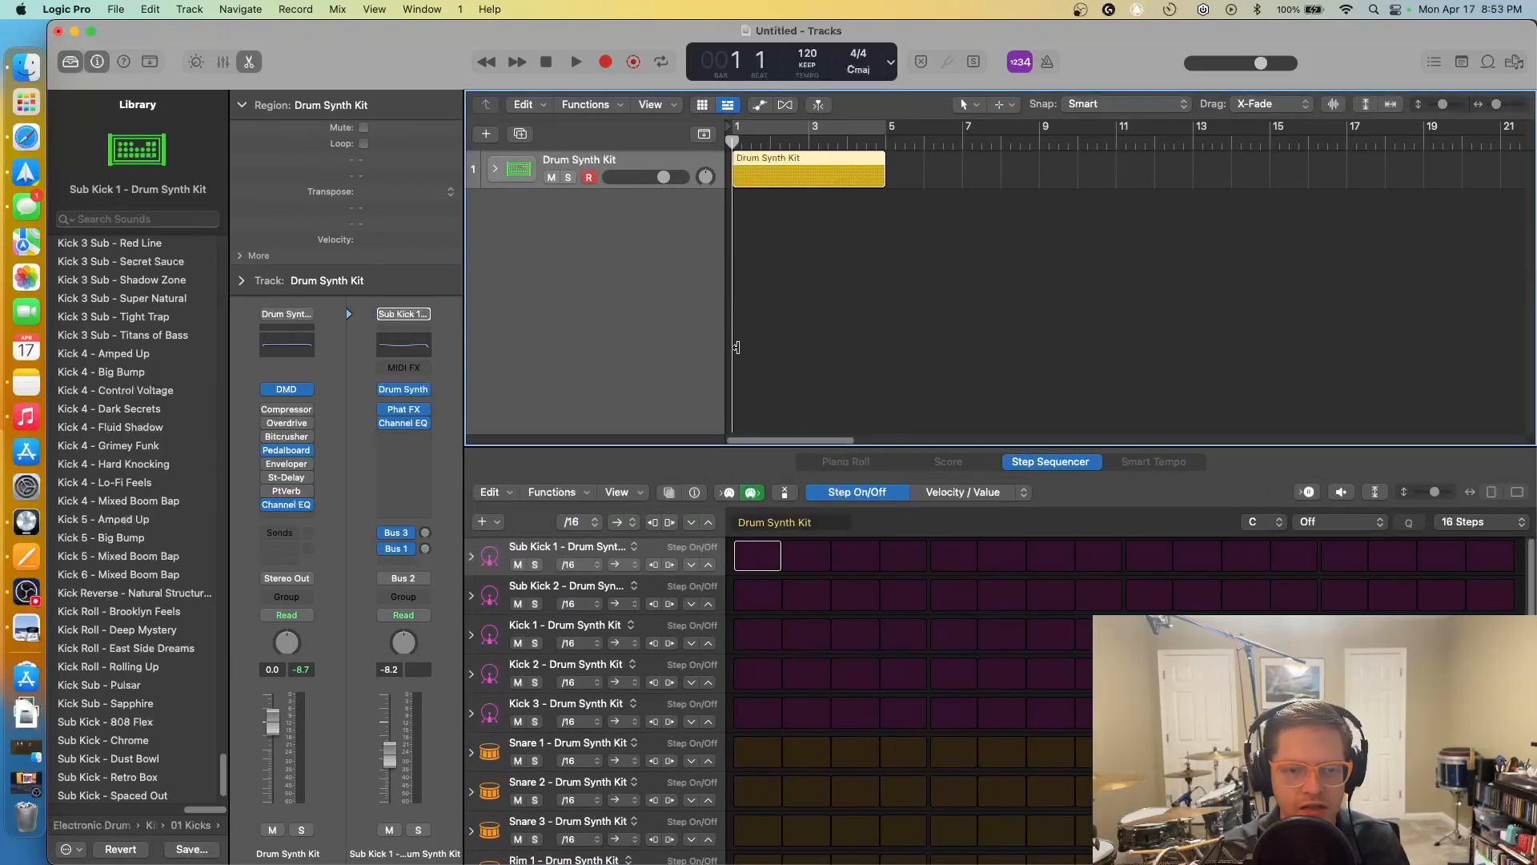
drag(483, 350, 382, 354)
mouse_move(231, 350)
mouse_down()
mouse_move(367, 353)
mouse_move(246, 357)
mouse_up()
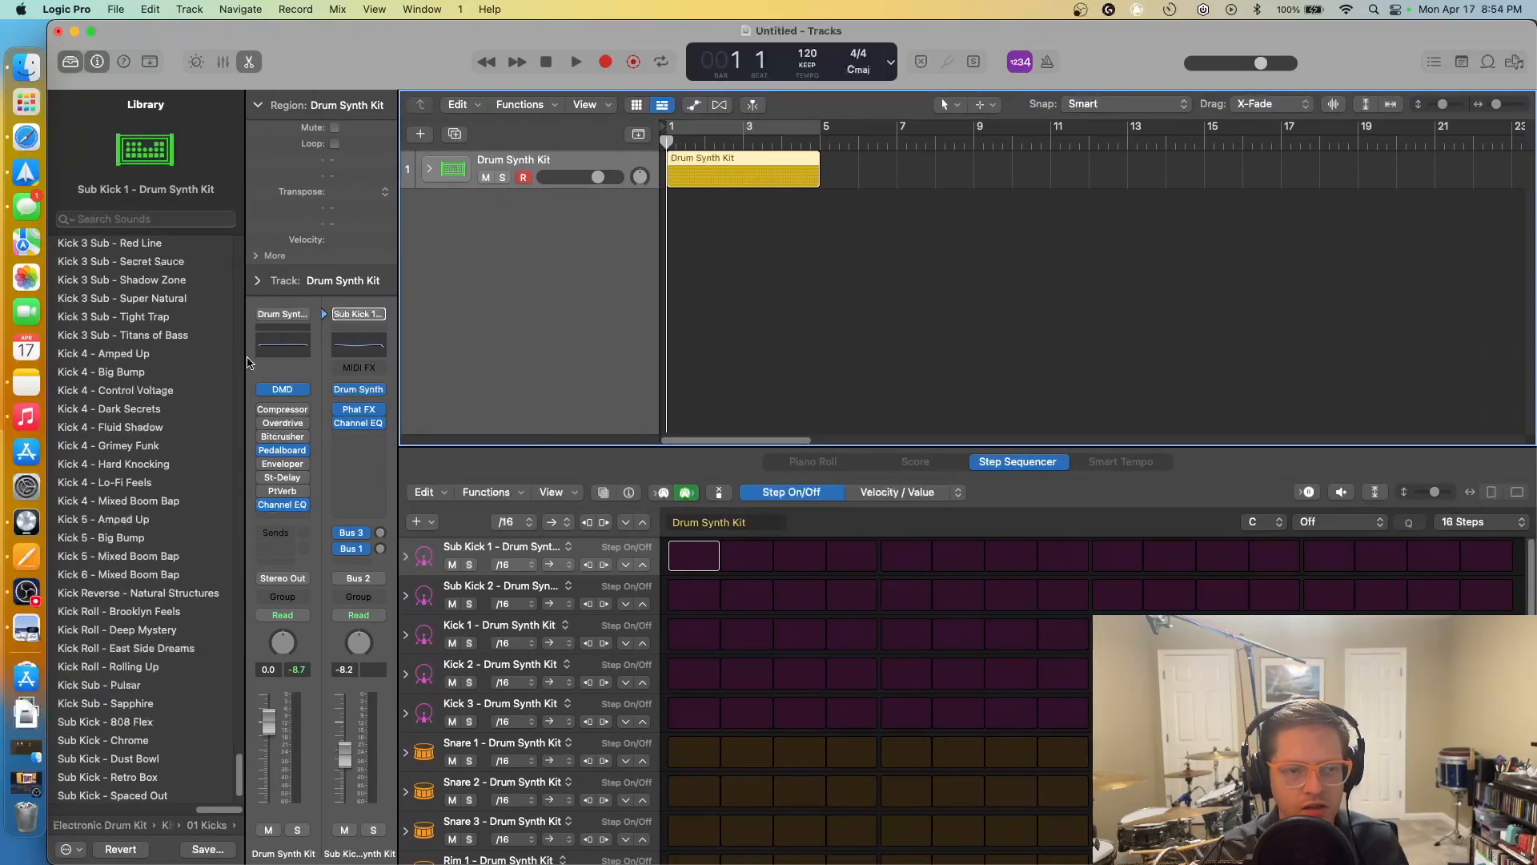
click(250, 61)
click(251, 62)
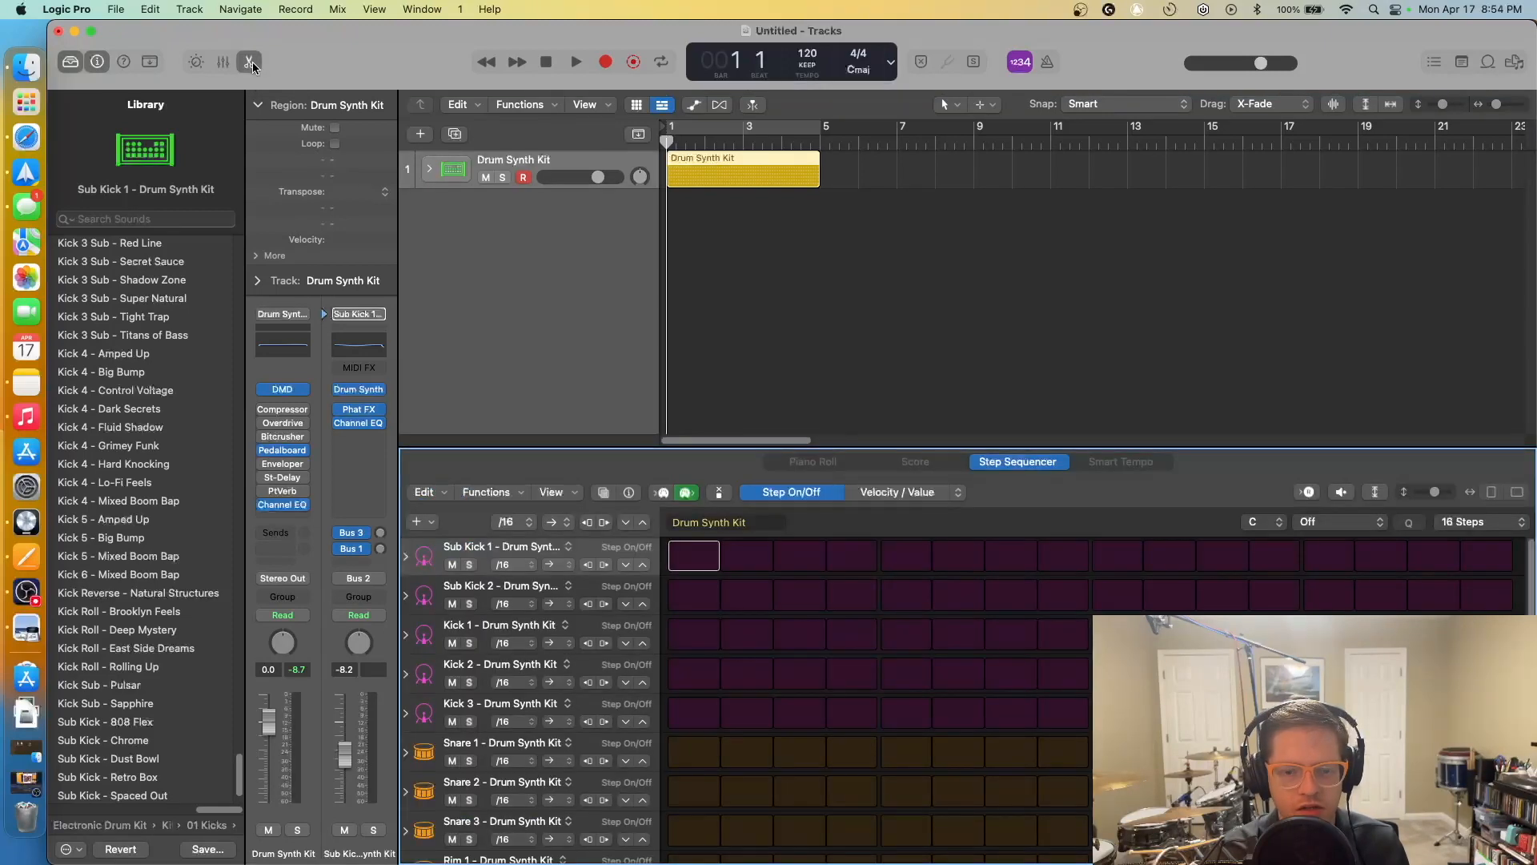
Hide the Inspector and the Library, and enlarge the Step Sequencer area upward to show more drum rows
click(97, 62)
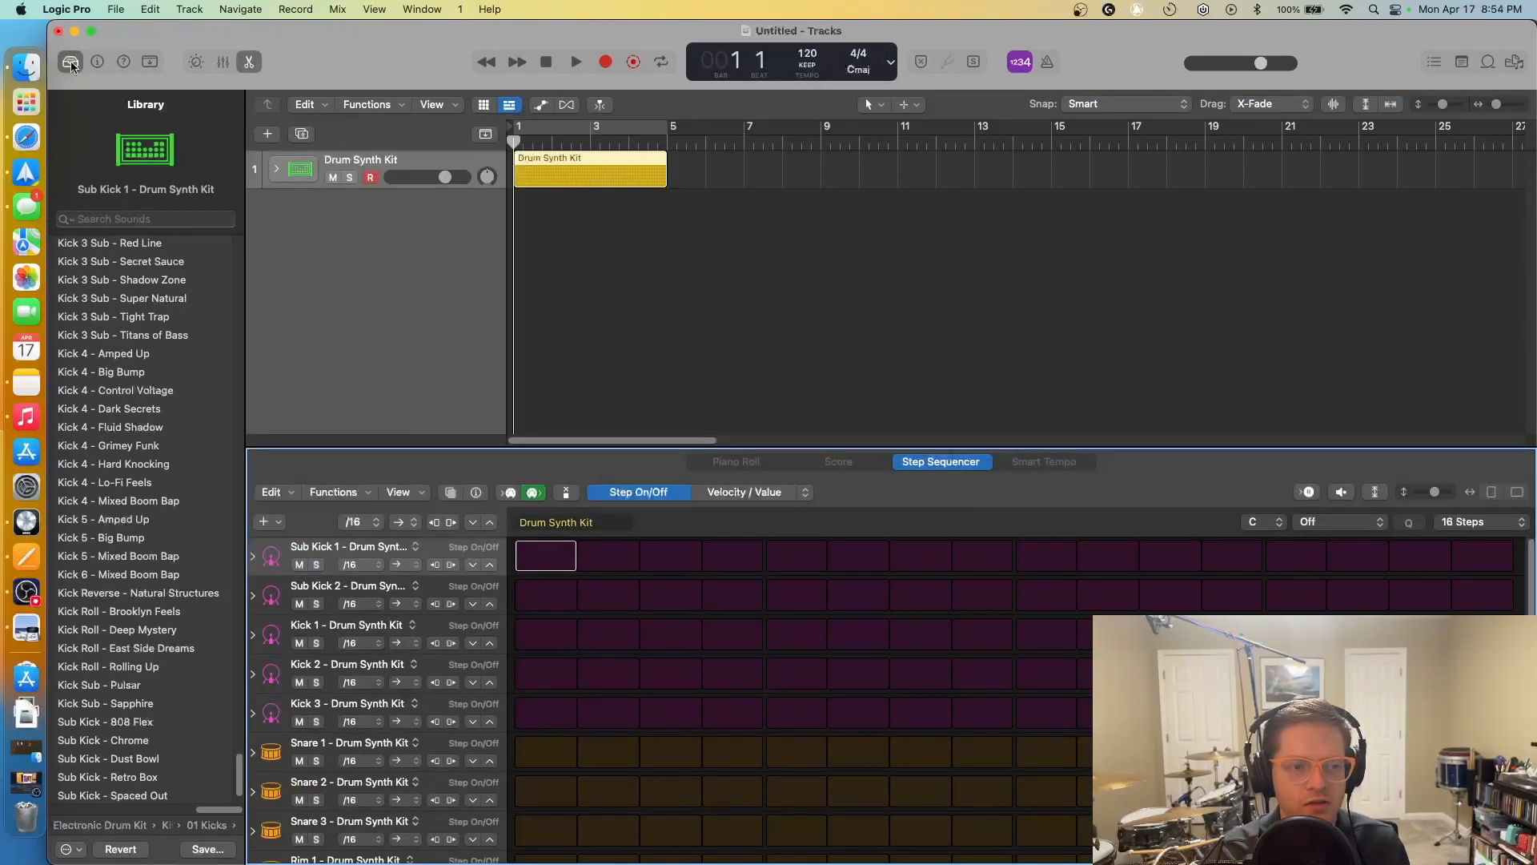
click(71, 63)
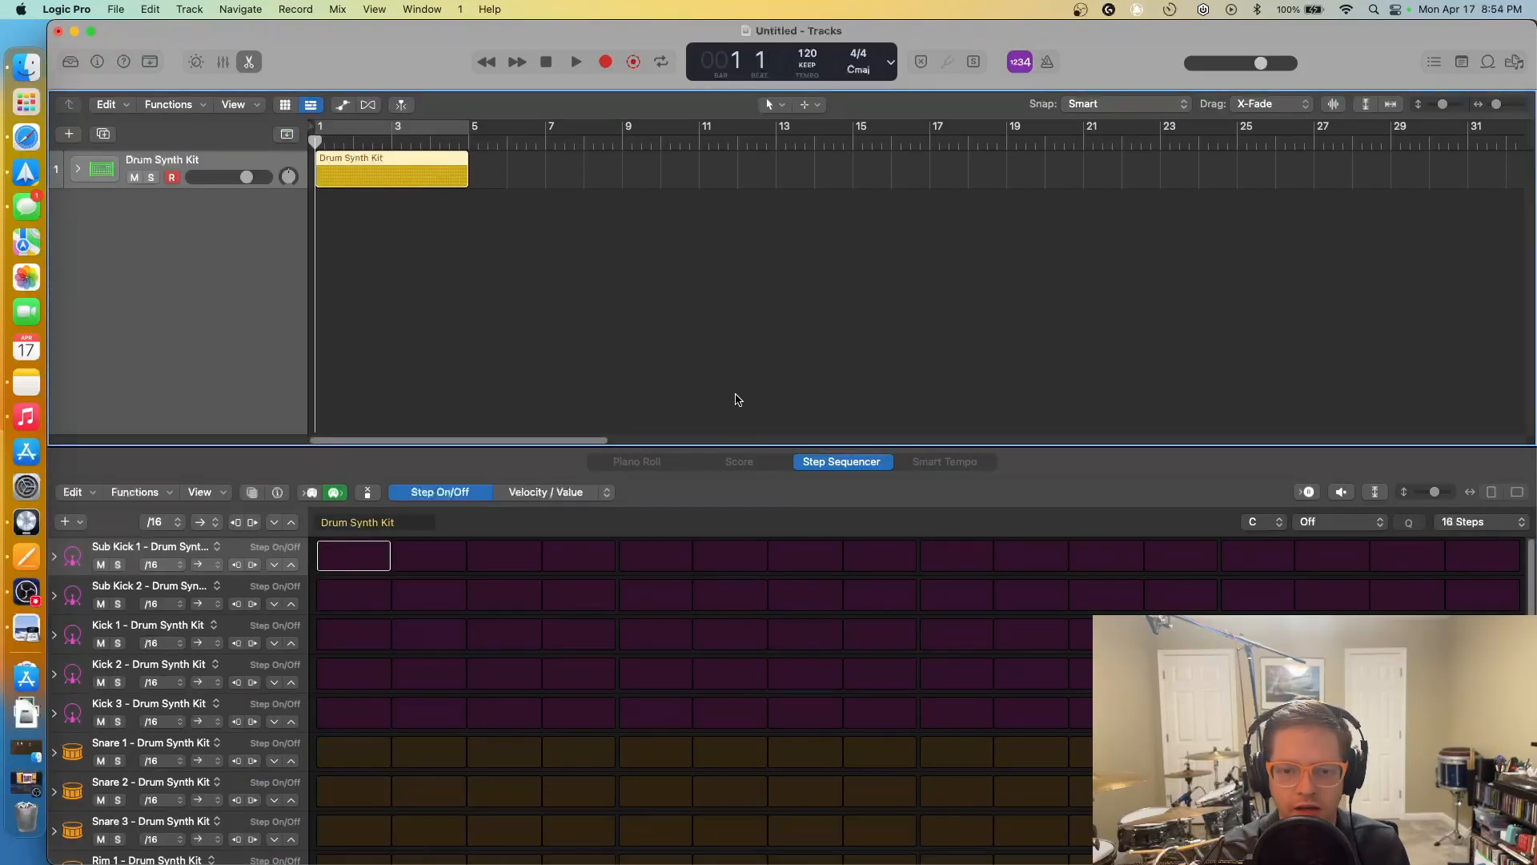
drag(631, 446, 631, 370)
mouse_move(313, 140)
mouse_down()
mouse_move(462, 139)
mouse_move(318, 138)
mouse_up()
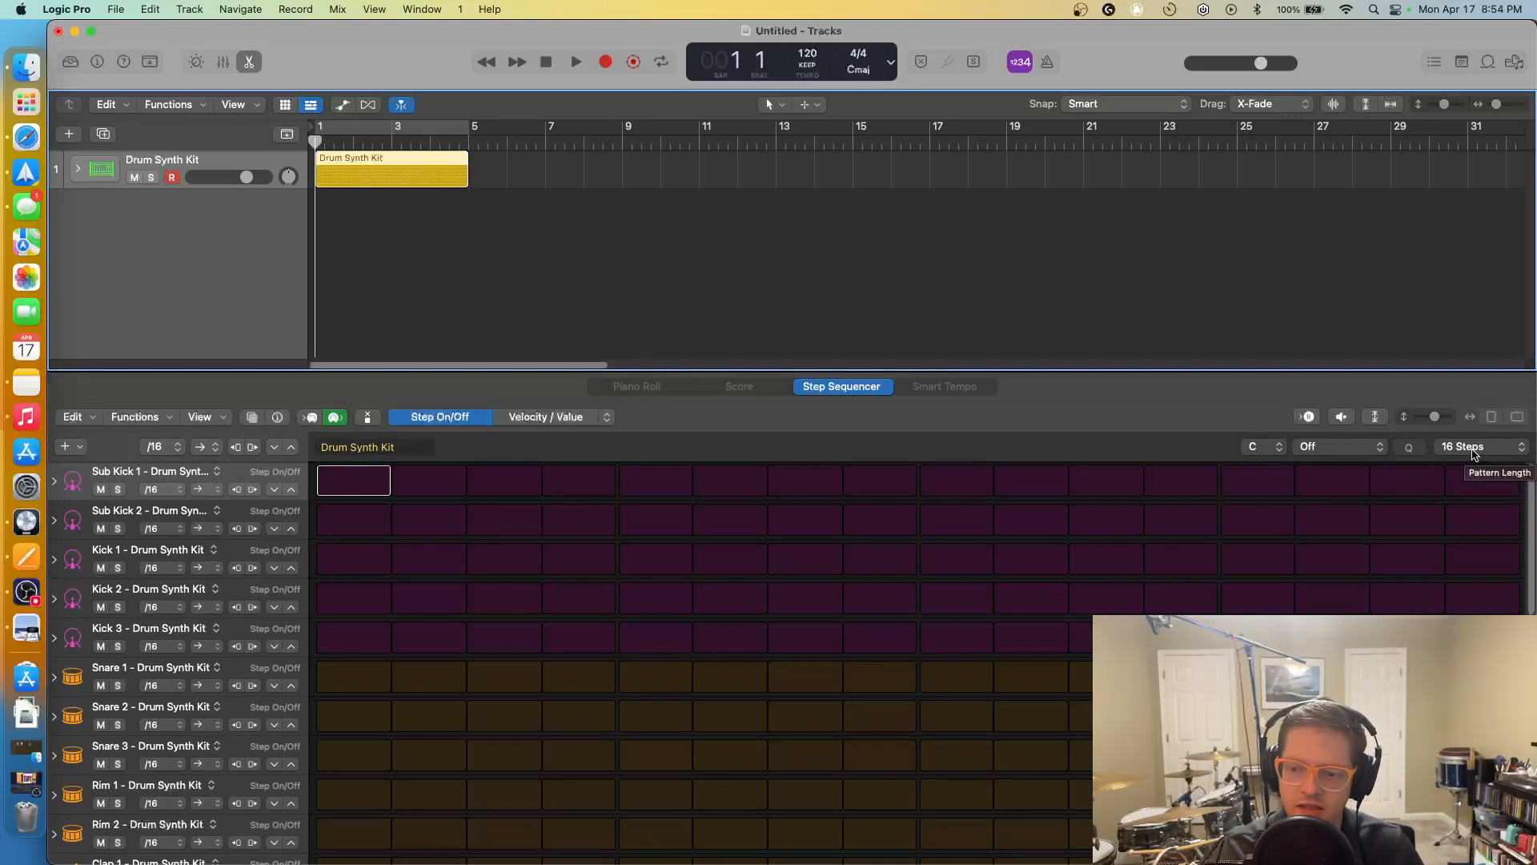
Try a pattern length of 32 steps, extend the region to bar 9, and shorten it back to bar 5
click(1472, 454)
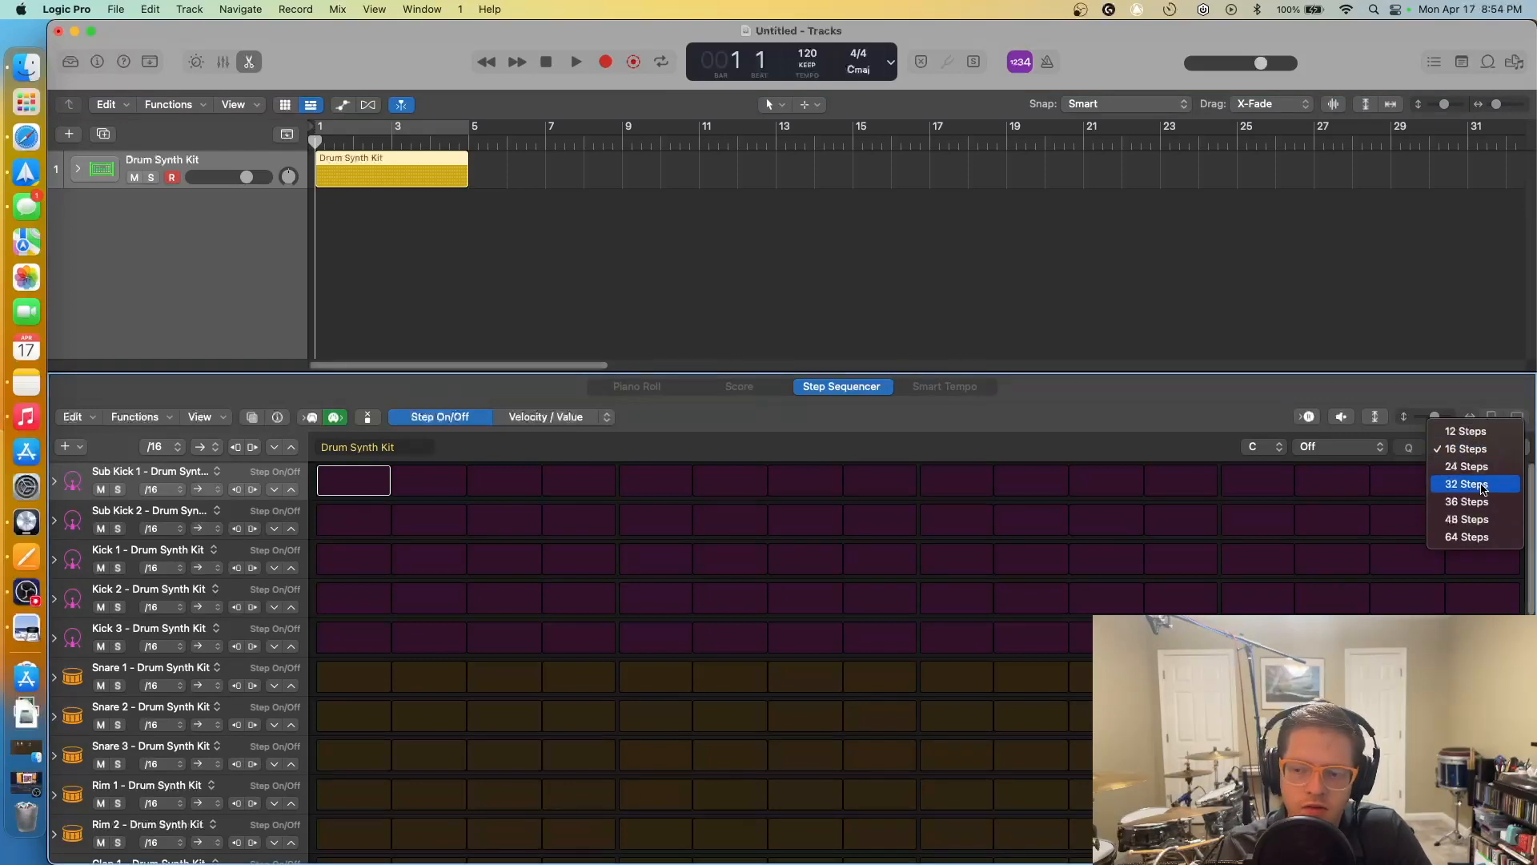
click(1482, 489)
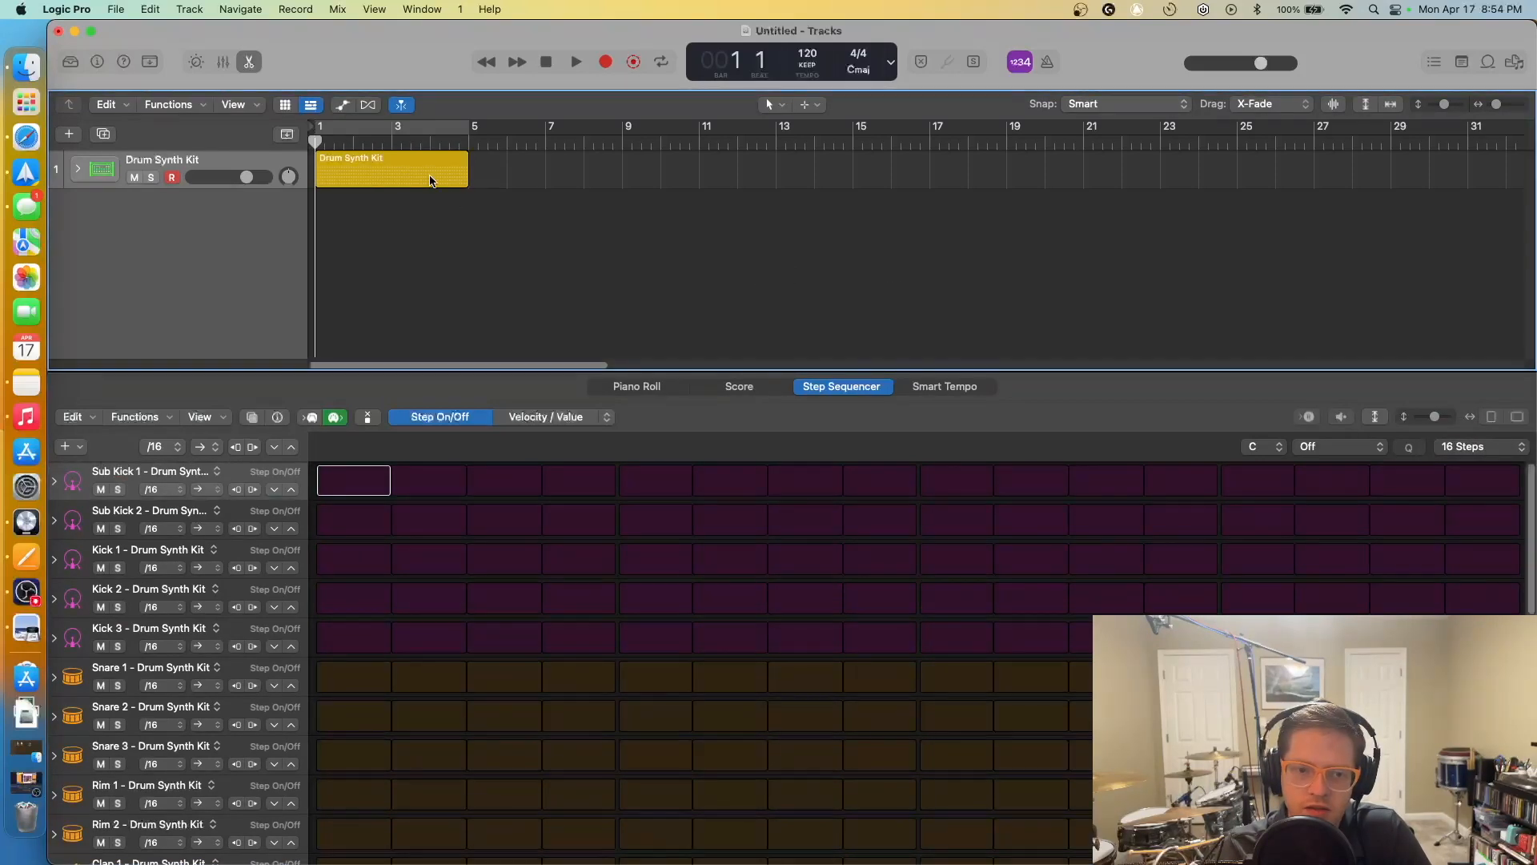
drag(469, 186, 617, 195)
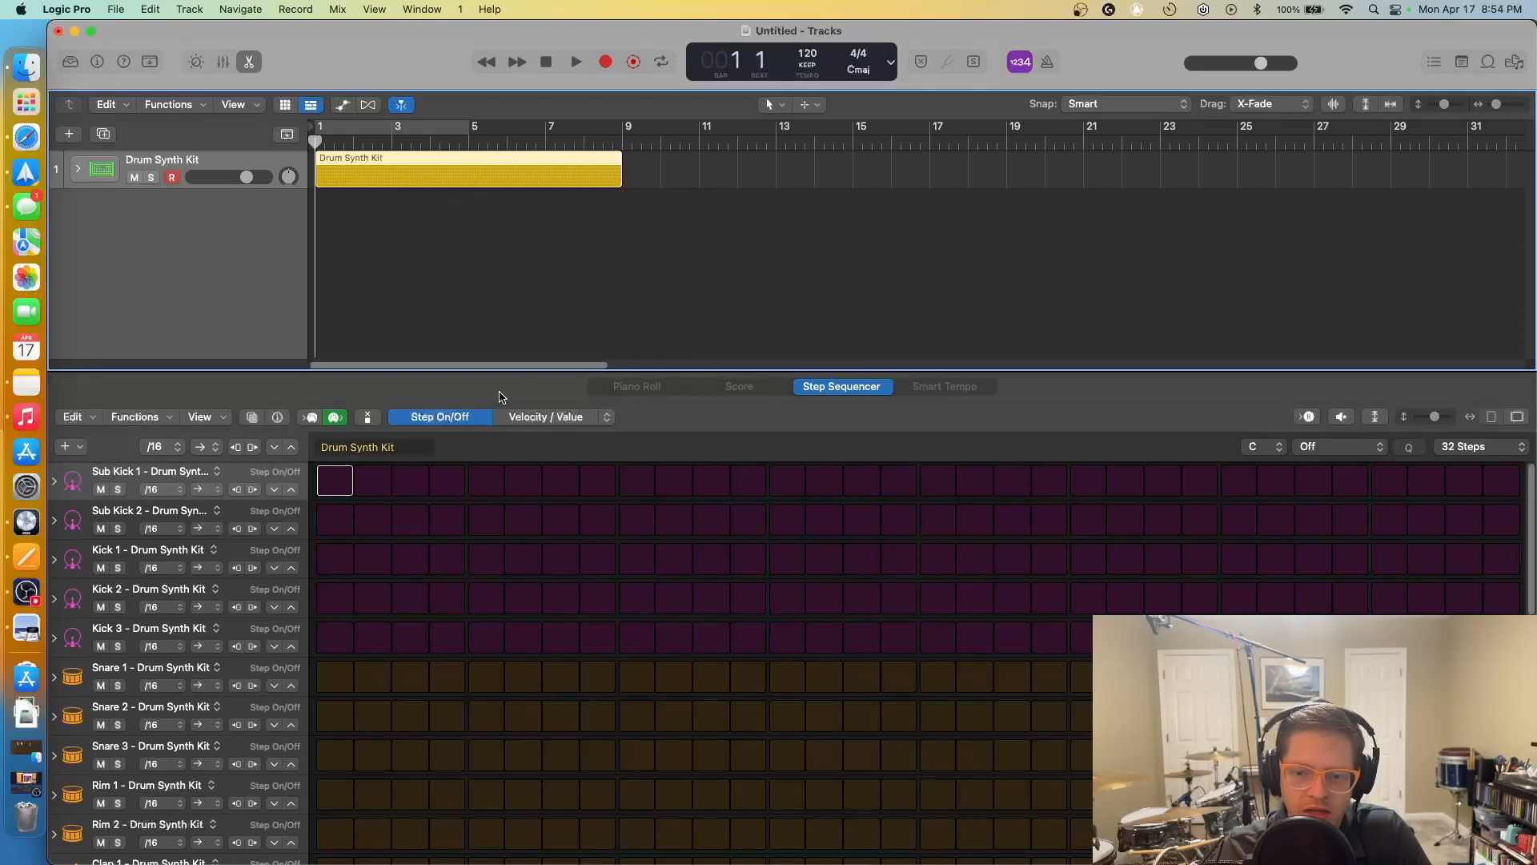
drag(618, 186, 469, 187)
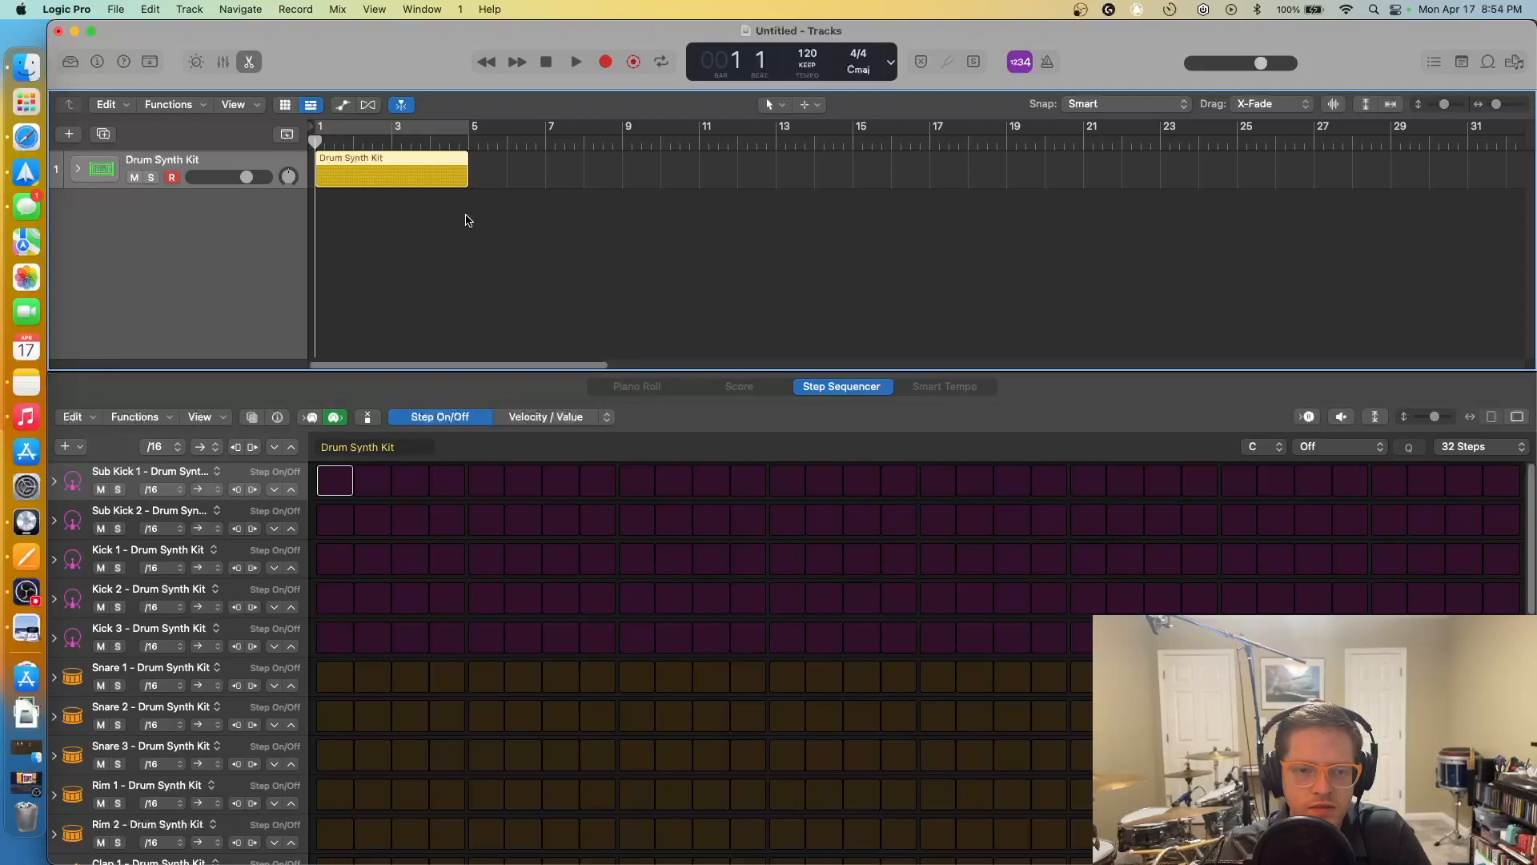
Try a pattern length of 64 steps and set it back to 16 steps
click(1477, 449)
click(1491, 502)
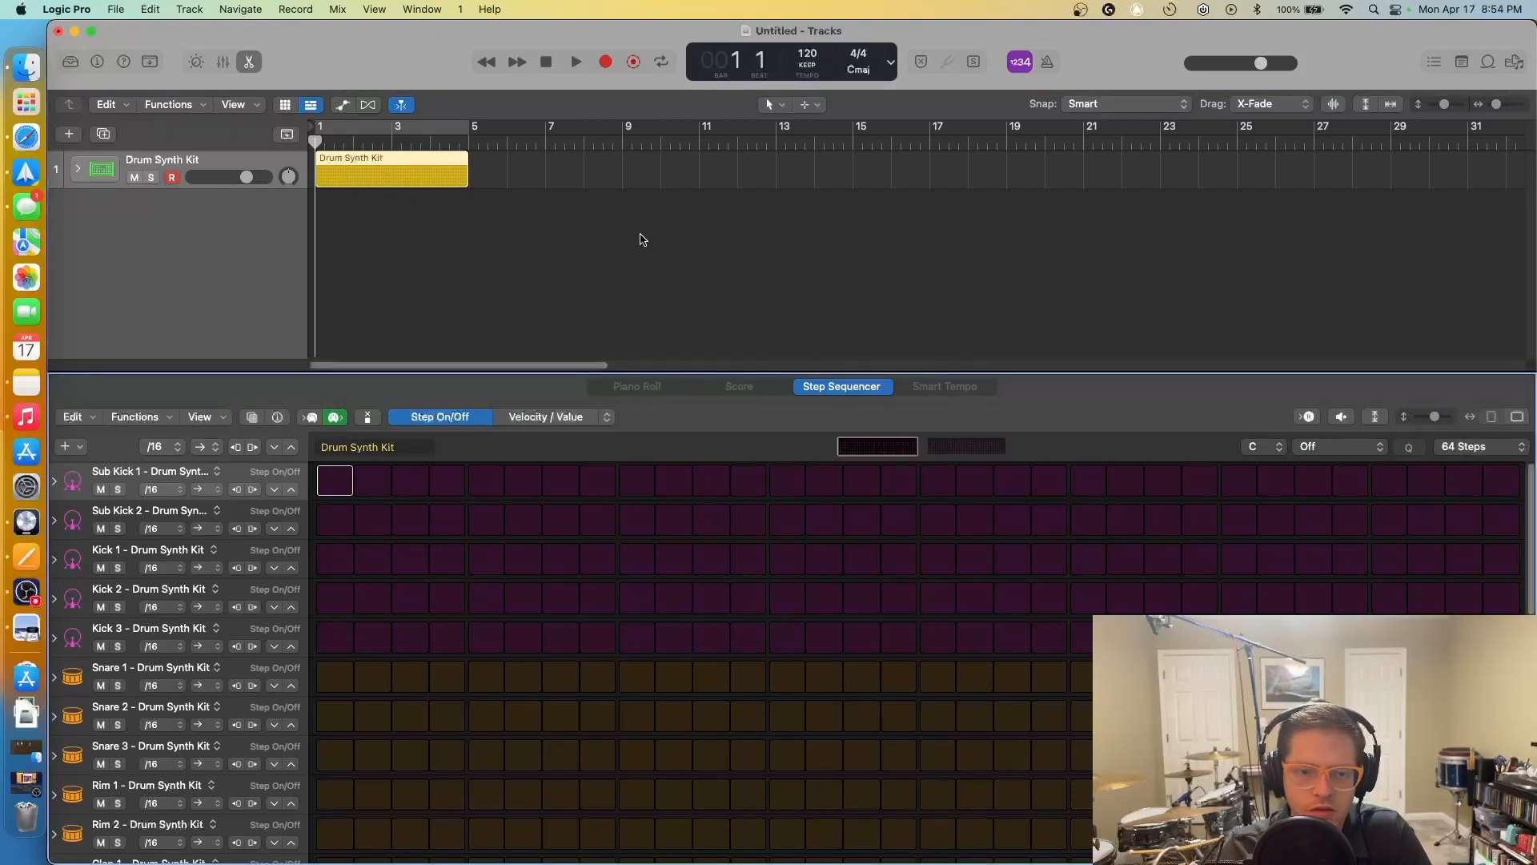
mouse_move(468, 186)
mouse_down()
mouse_move(1514, 210)
mouse_move(244, 199)
mouse_move(468, 201)
mouse_up()
click(1500, 448)
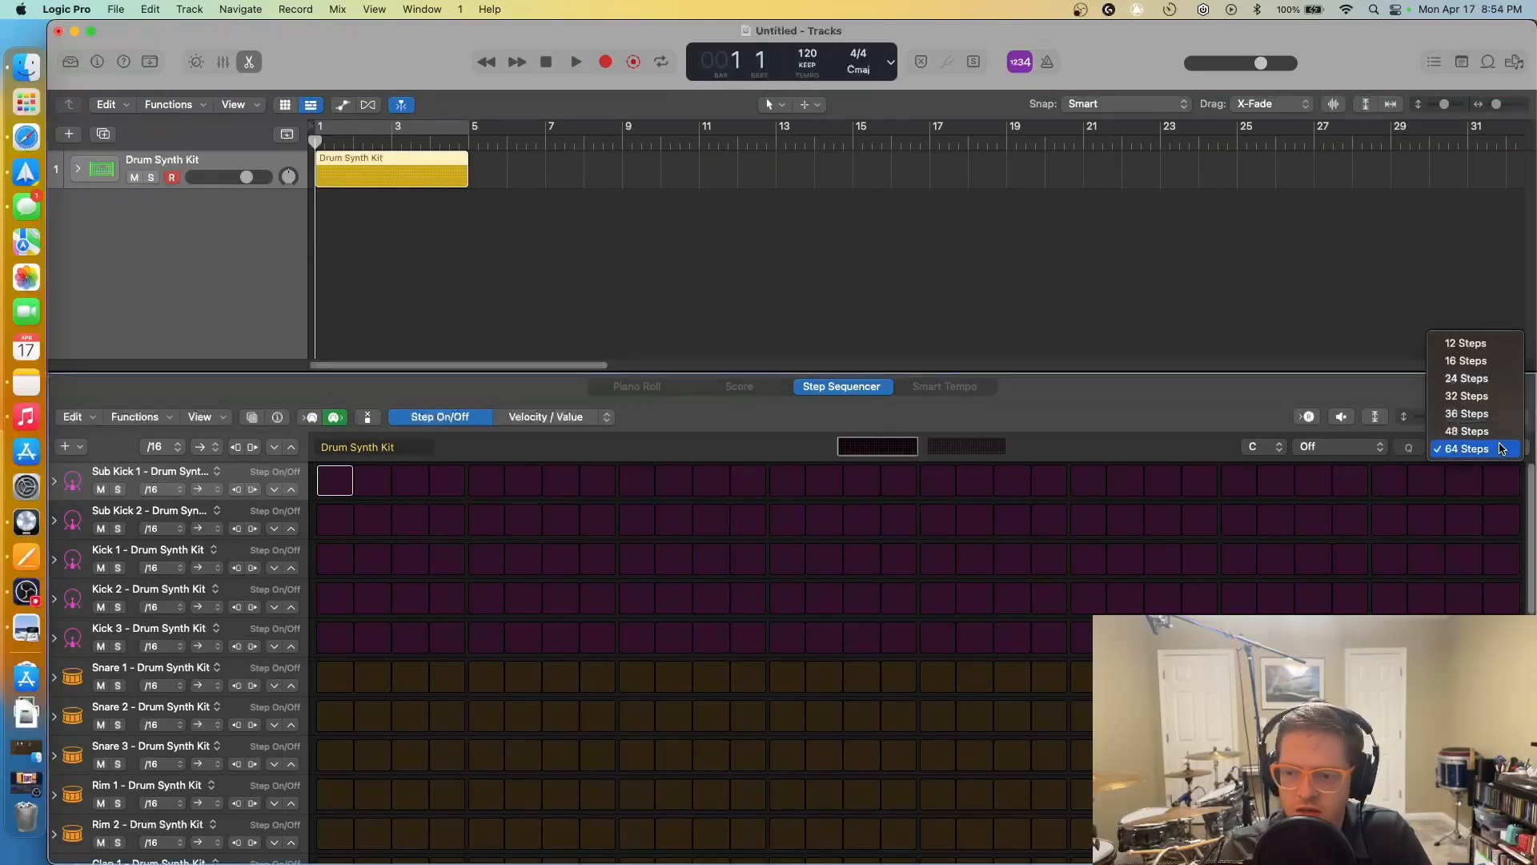
click(1467, 360)
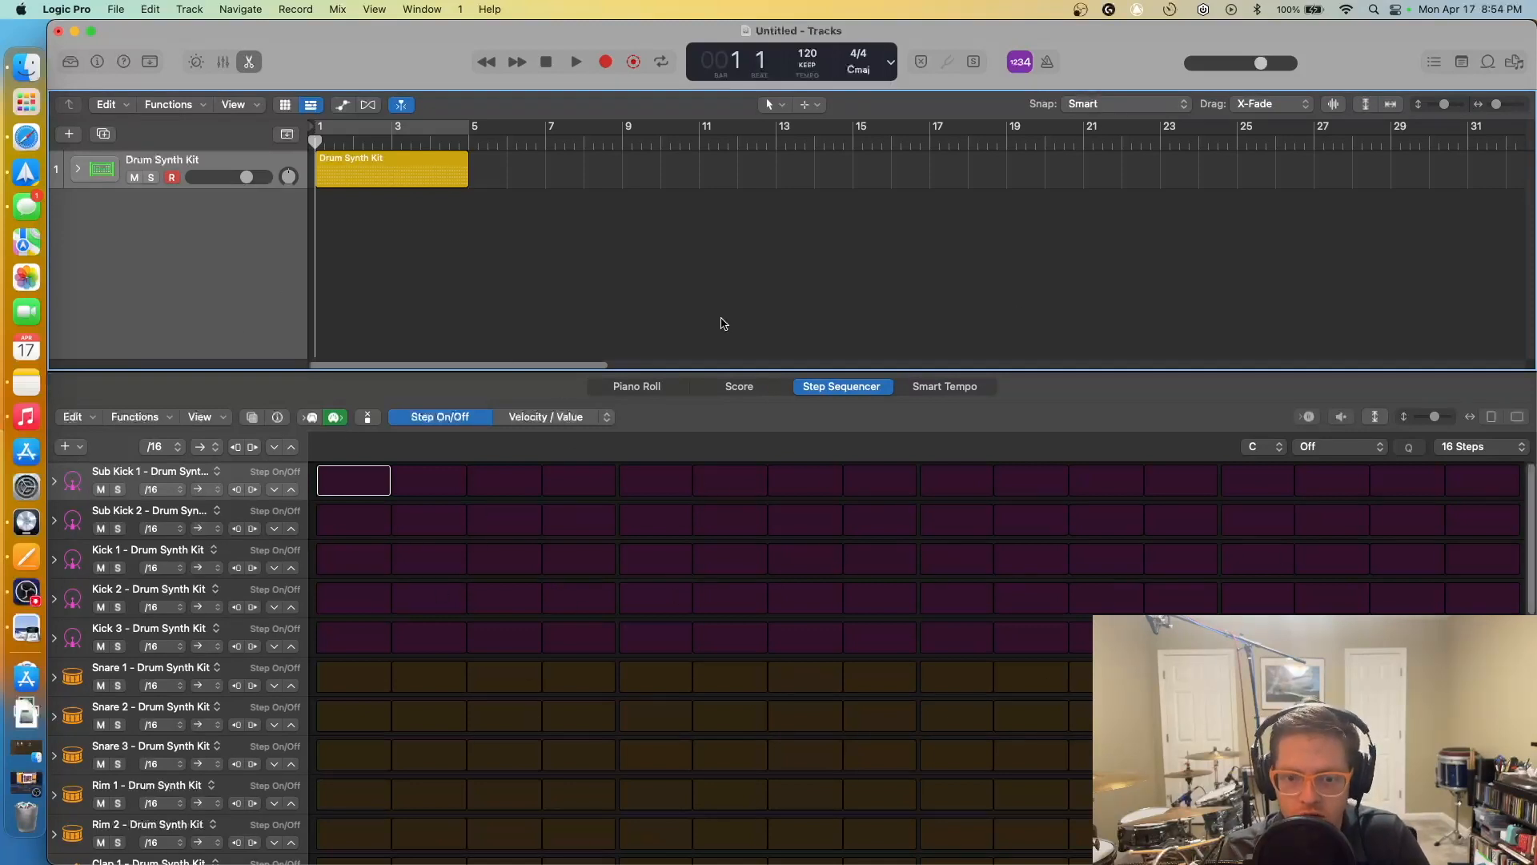
Turn on the first Sub Kick 1 step with no region selected, and delete the extra region at bar 5
click(370, 484)
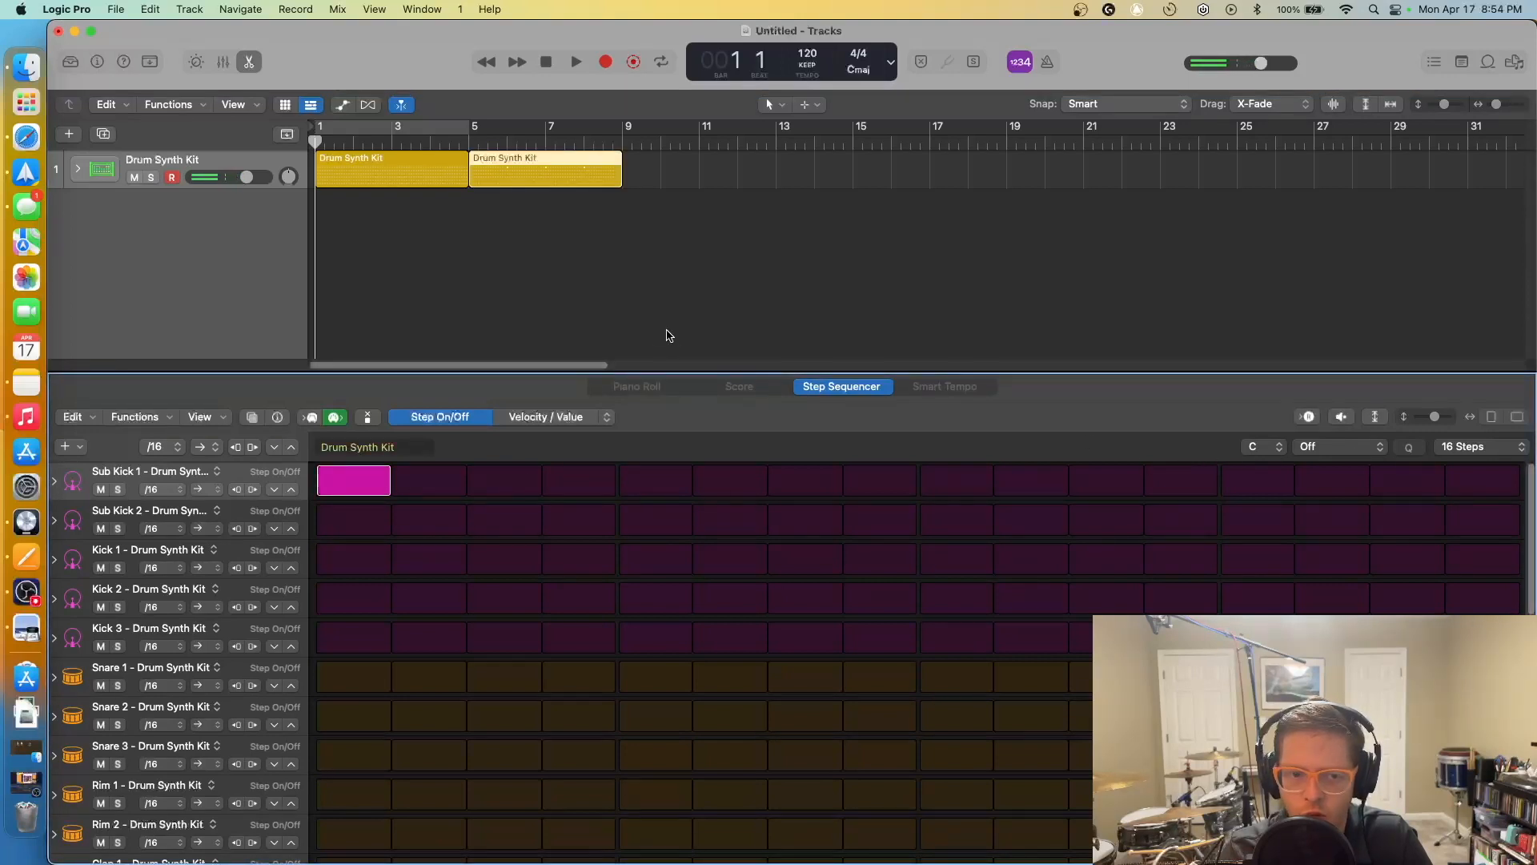
click(483, 251)
click(527, 186)
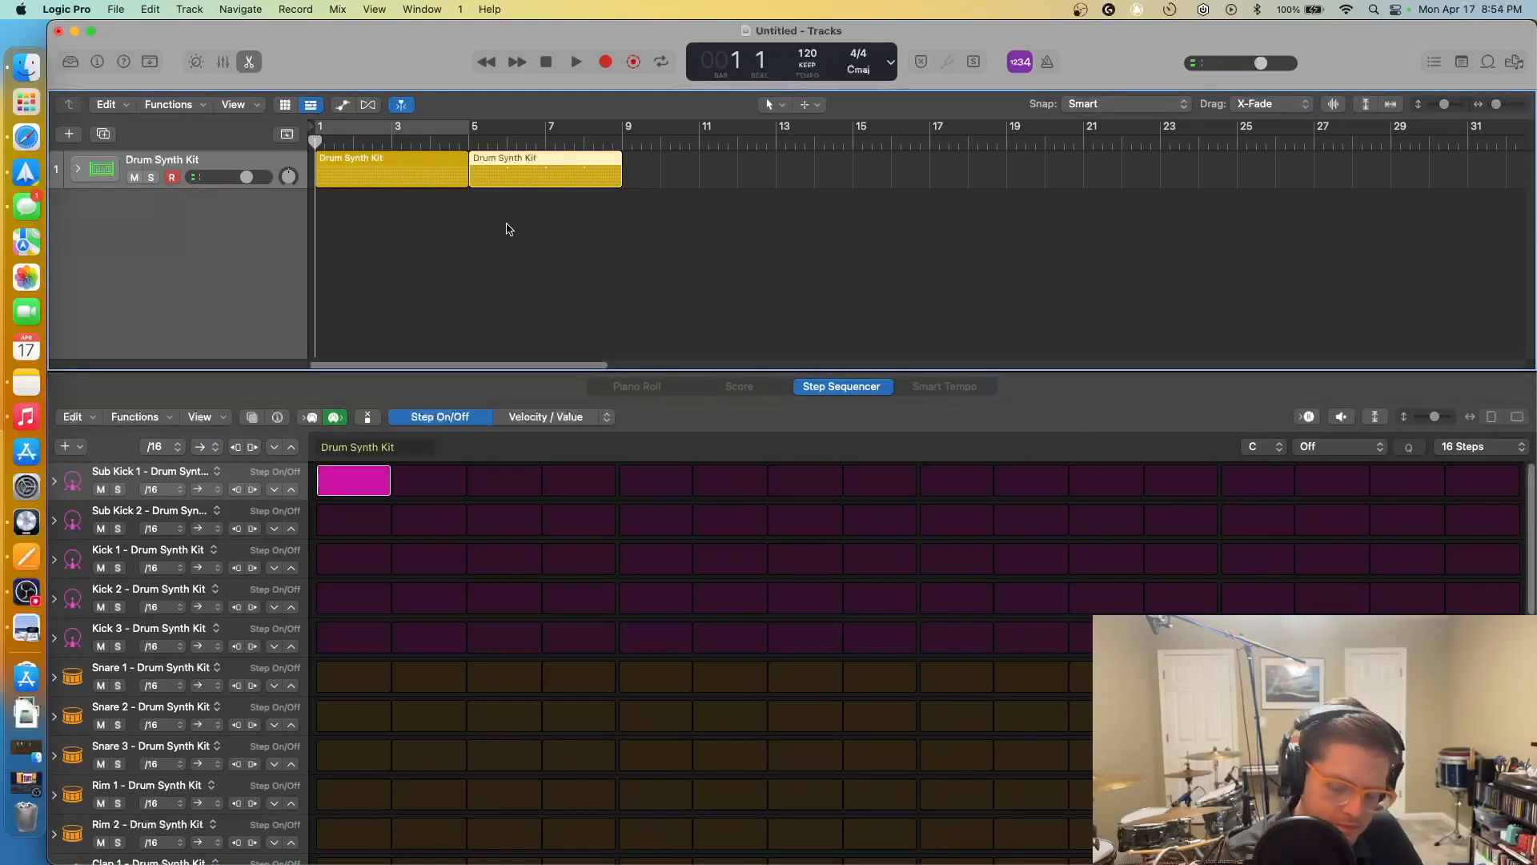
key(Delete)
Delete the existing Drum Synth Kit region and create a fresh pattern region at bar 1
click(444, 168)
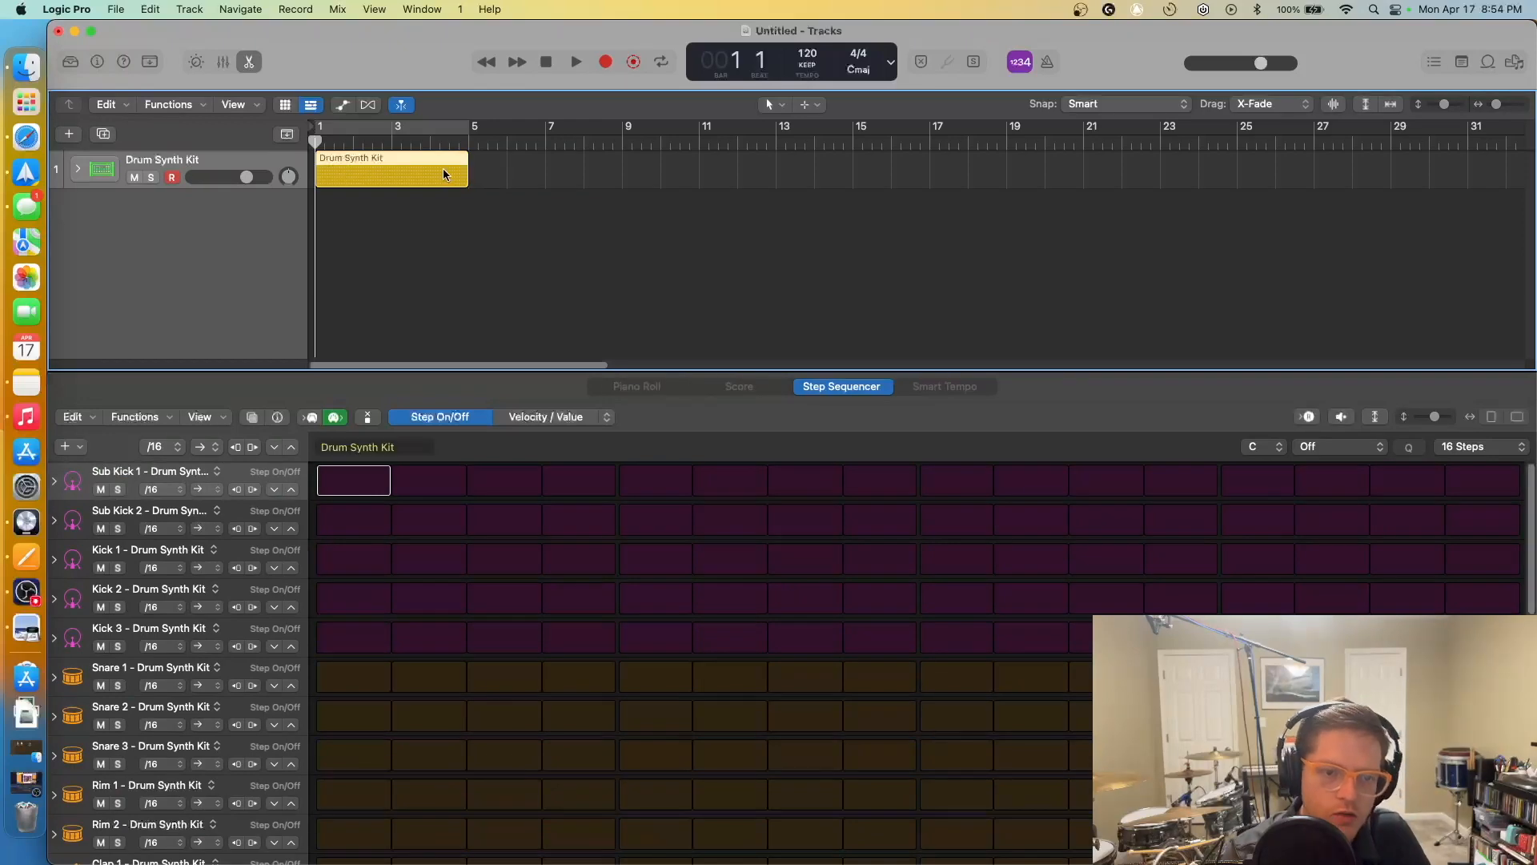
key(Delete)
right_click(337, 167)
click(384, 194)
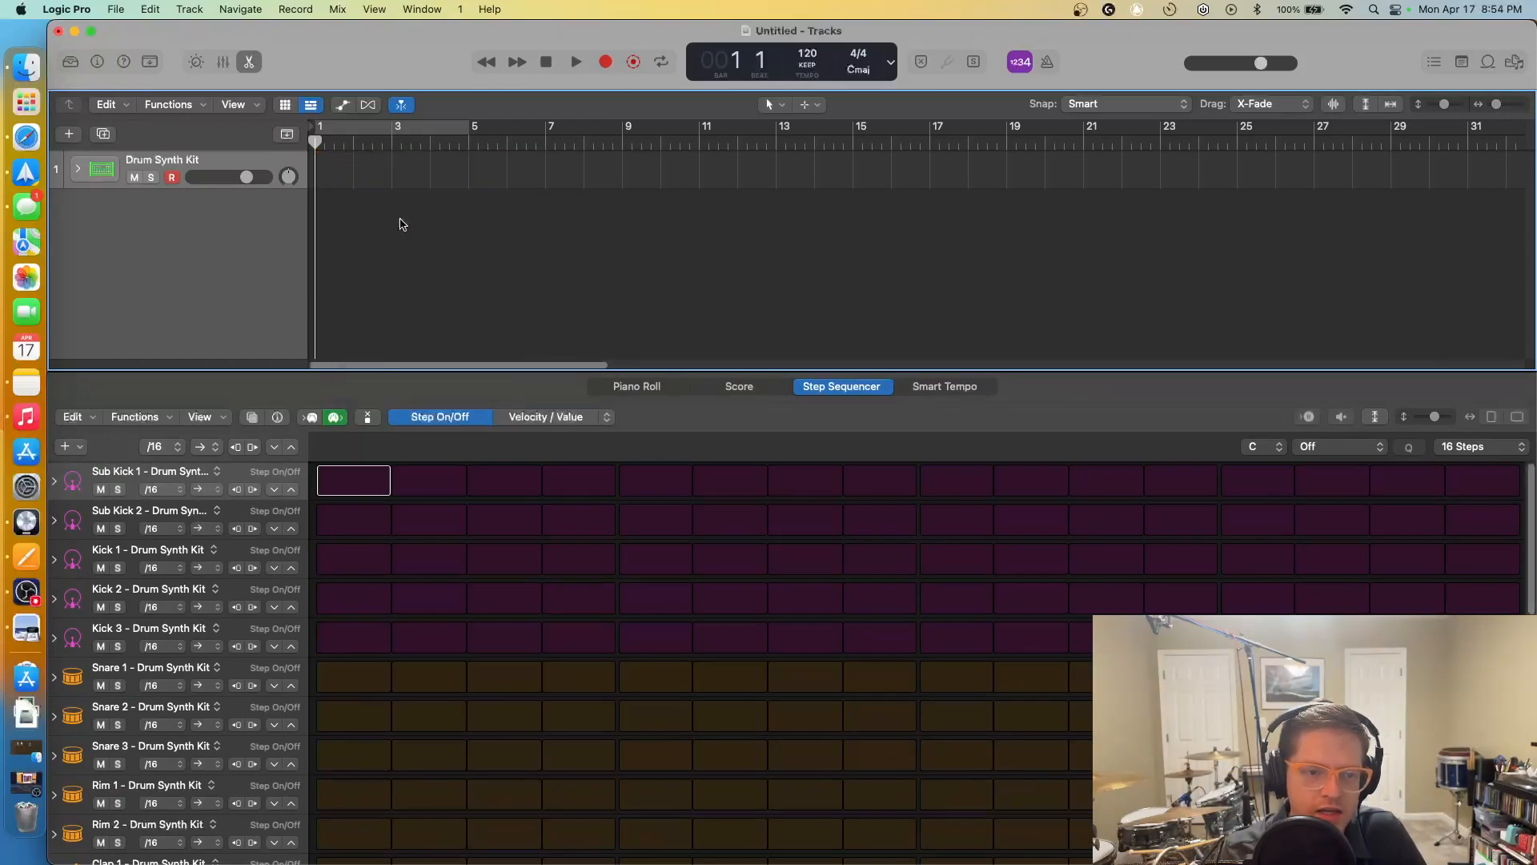
Switch to the textbook in Pages, review the finished beat matrix with the back beat, and return to Logic Pro
key(ctrl+Right)
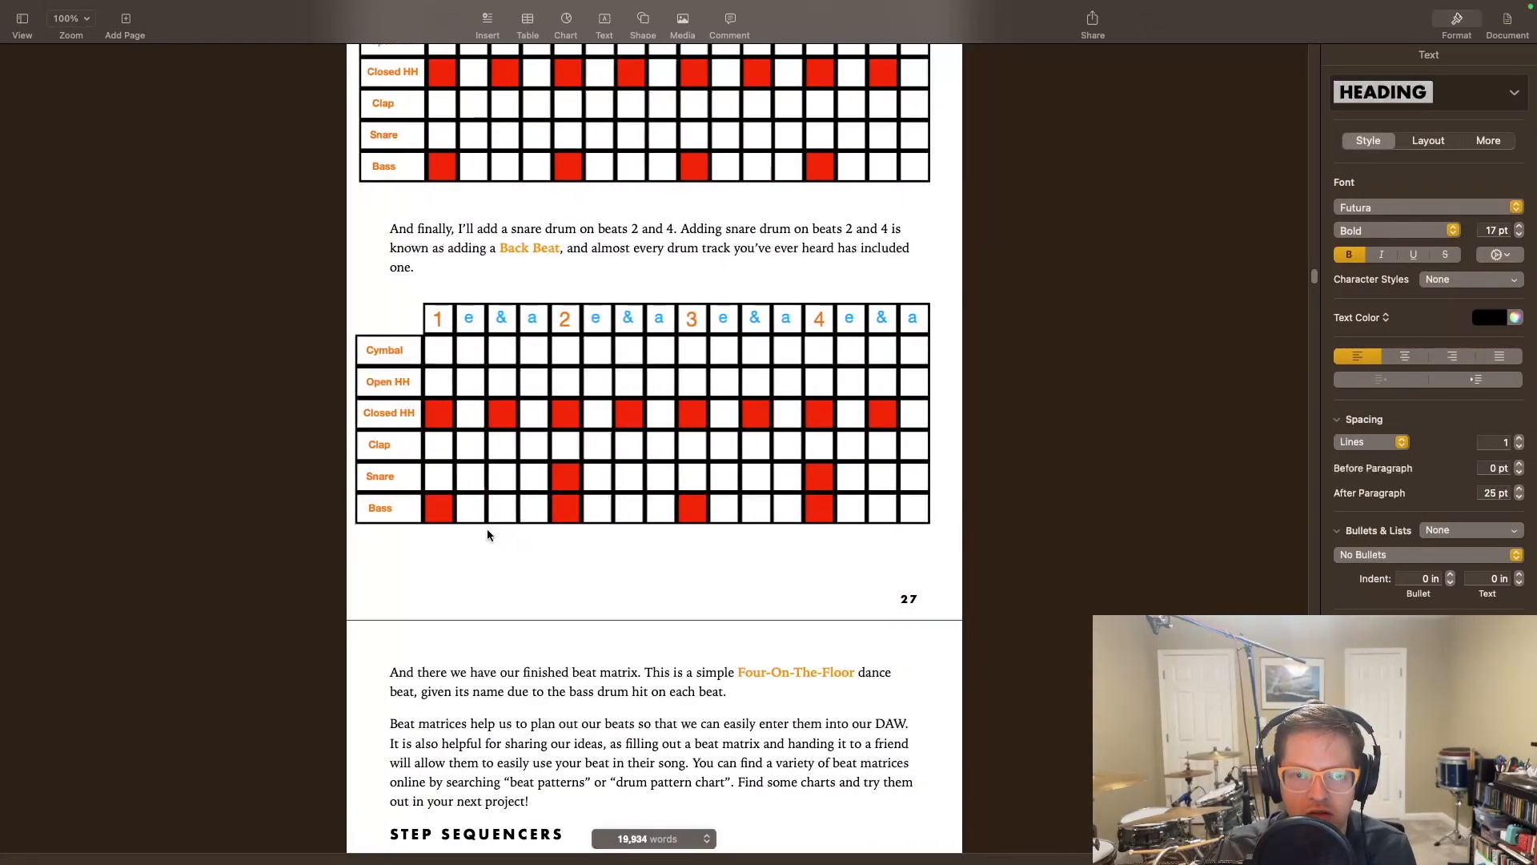
scroll(512, 280, down, 4)
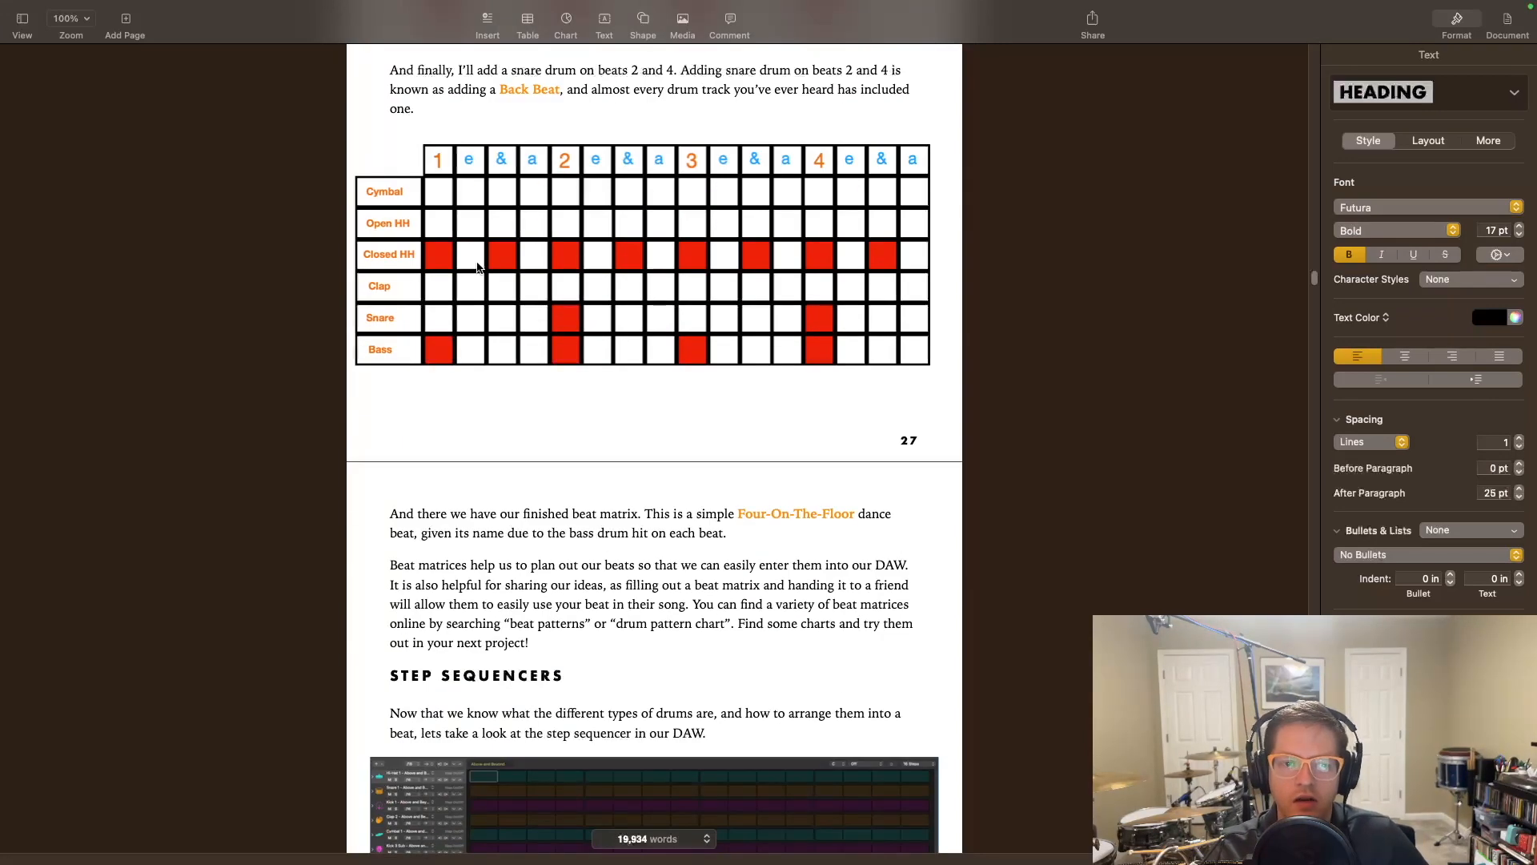
key(ctrl+Left)
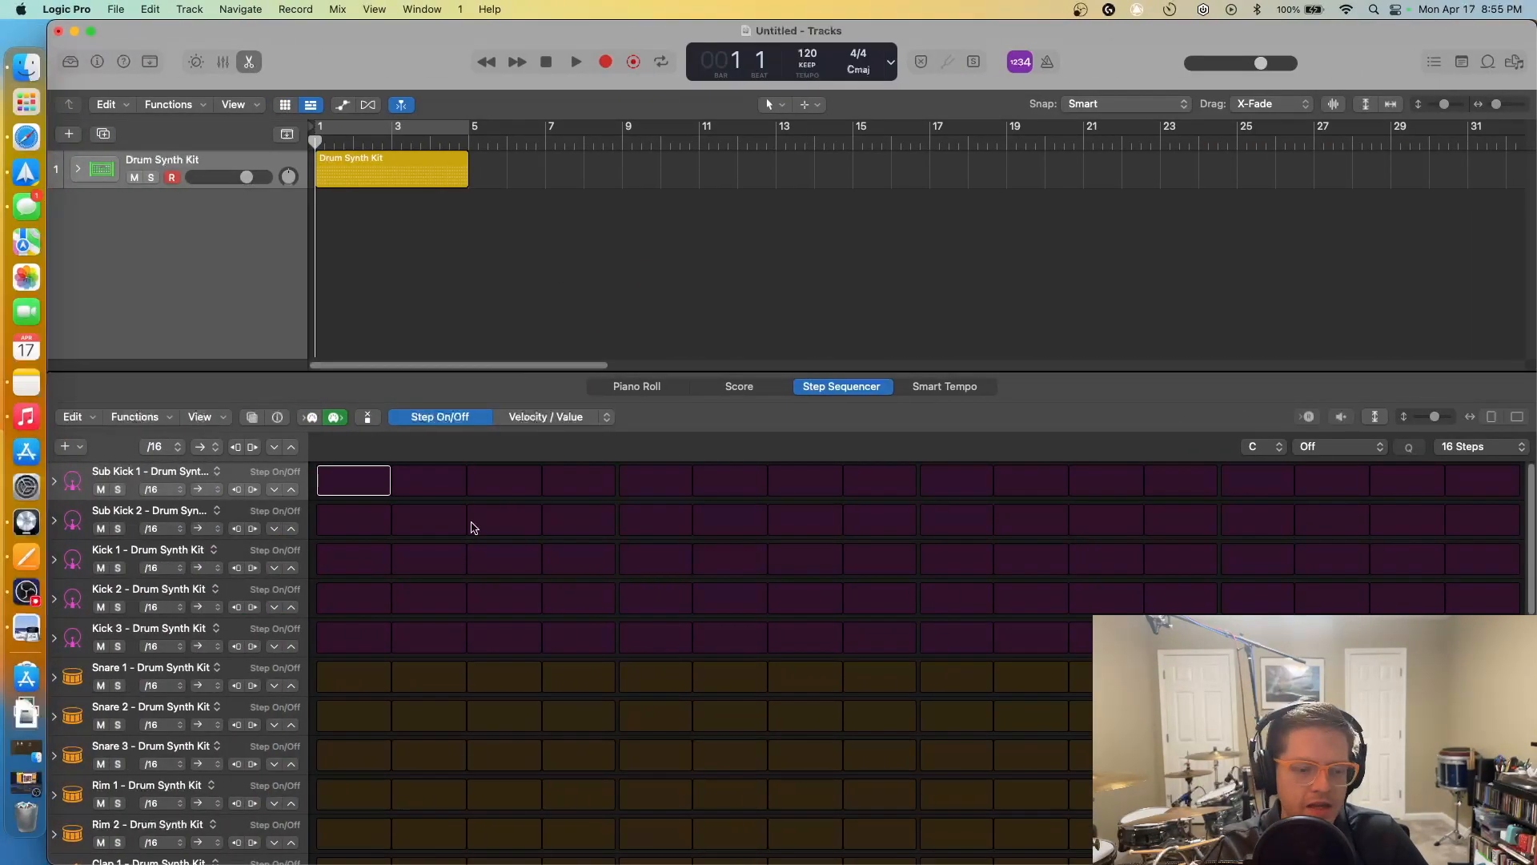
Turn on every other Hi-Hat 1 step from step 1 with no region selected, adding a pattern region at bar 5
scroll(470, 627, down, 4)
scroll(462, 641, down, 2)
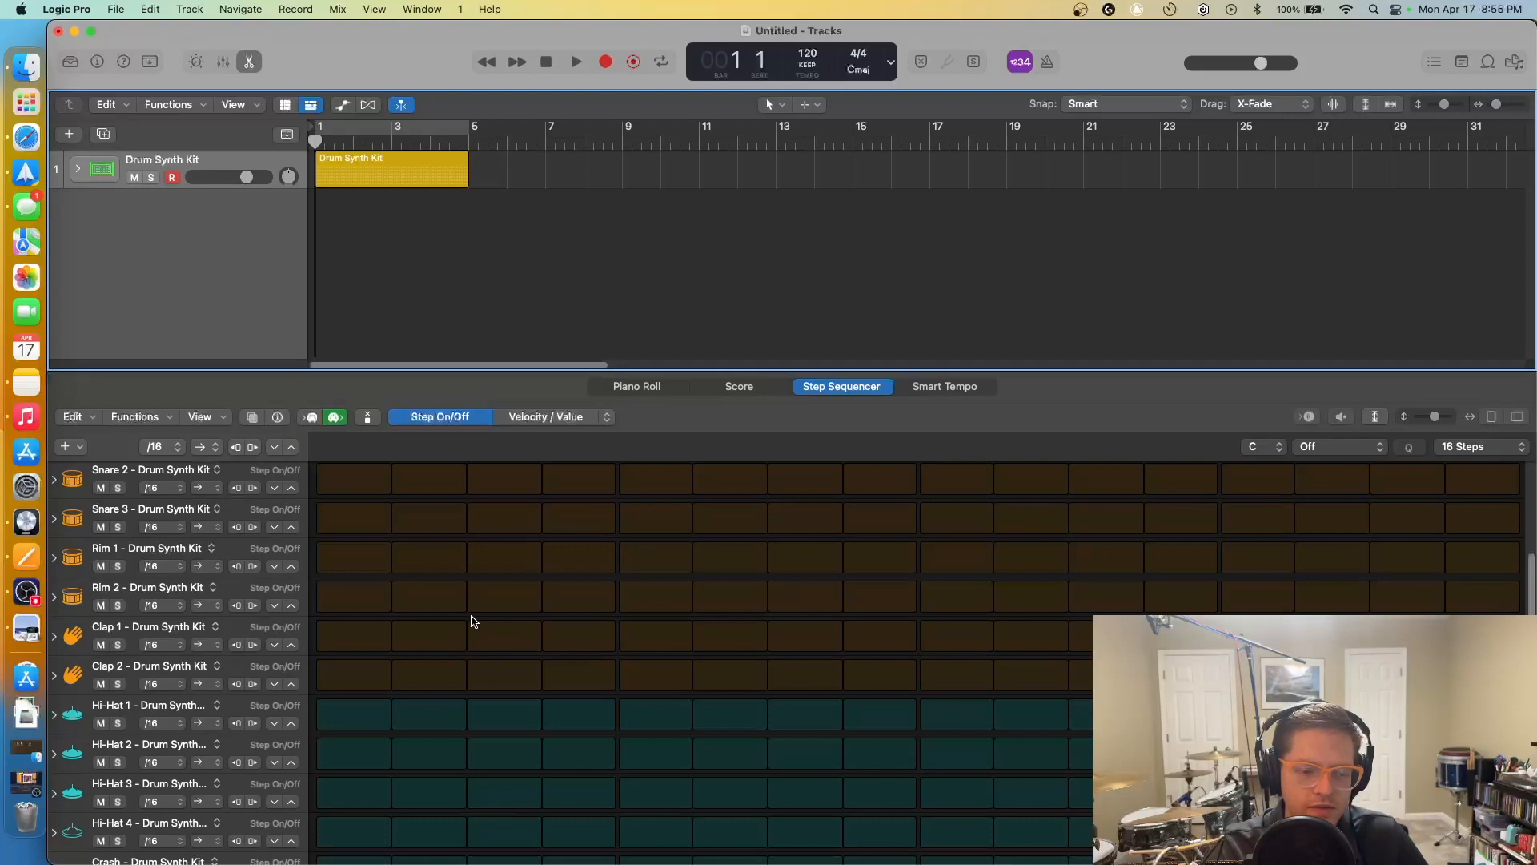
click(349, 715)
click(518, 716)
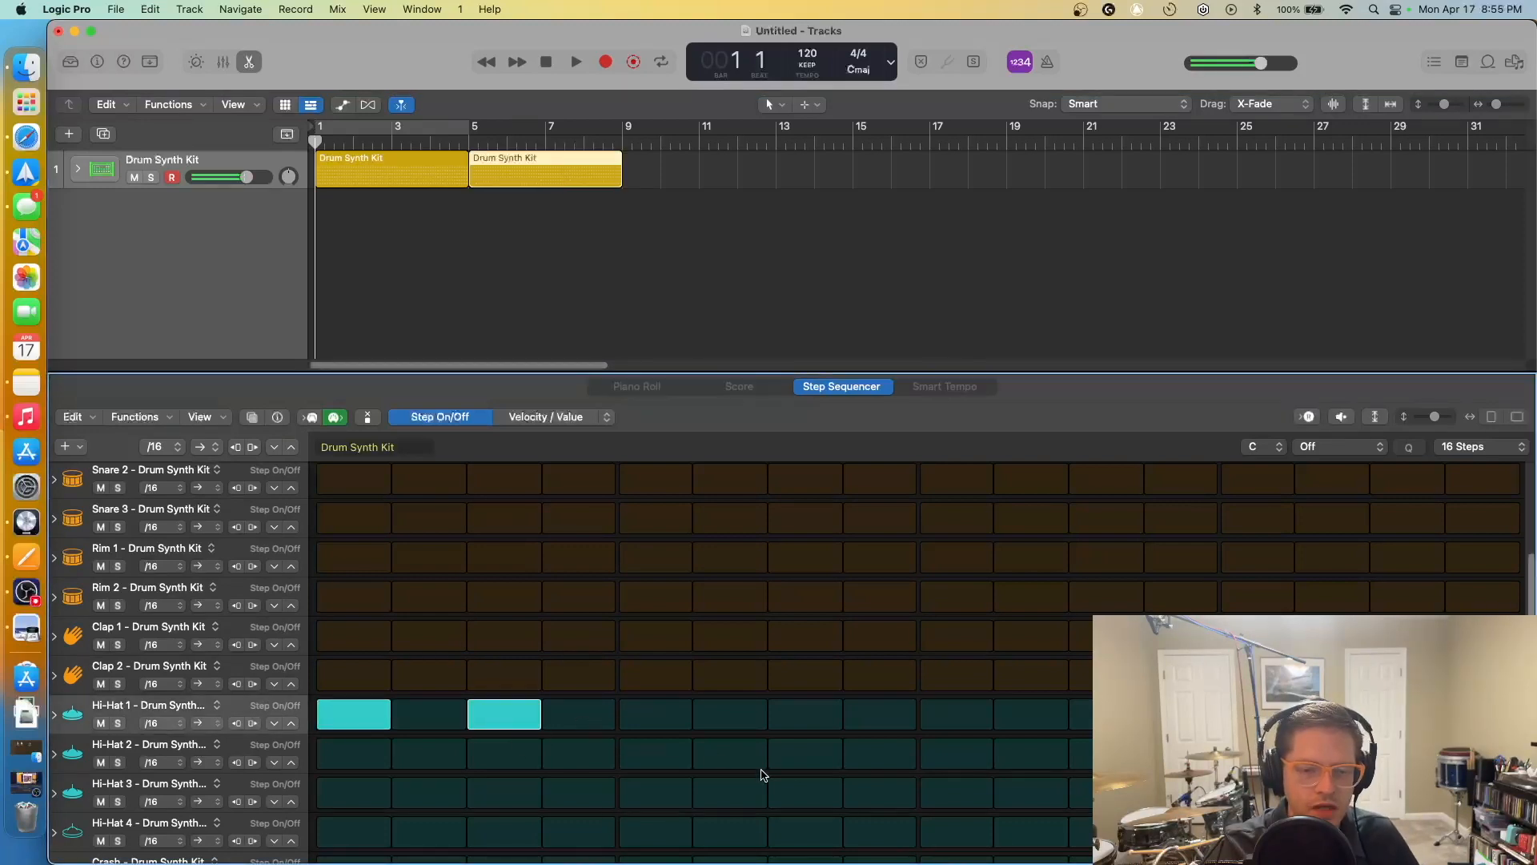
click(663, 724)
click(823, 725)
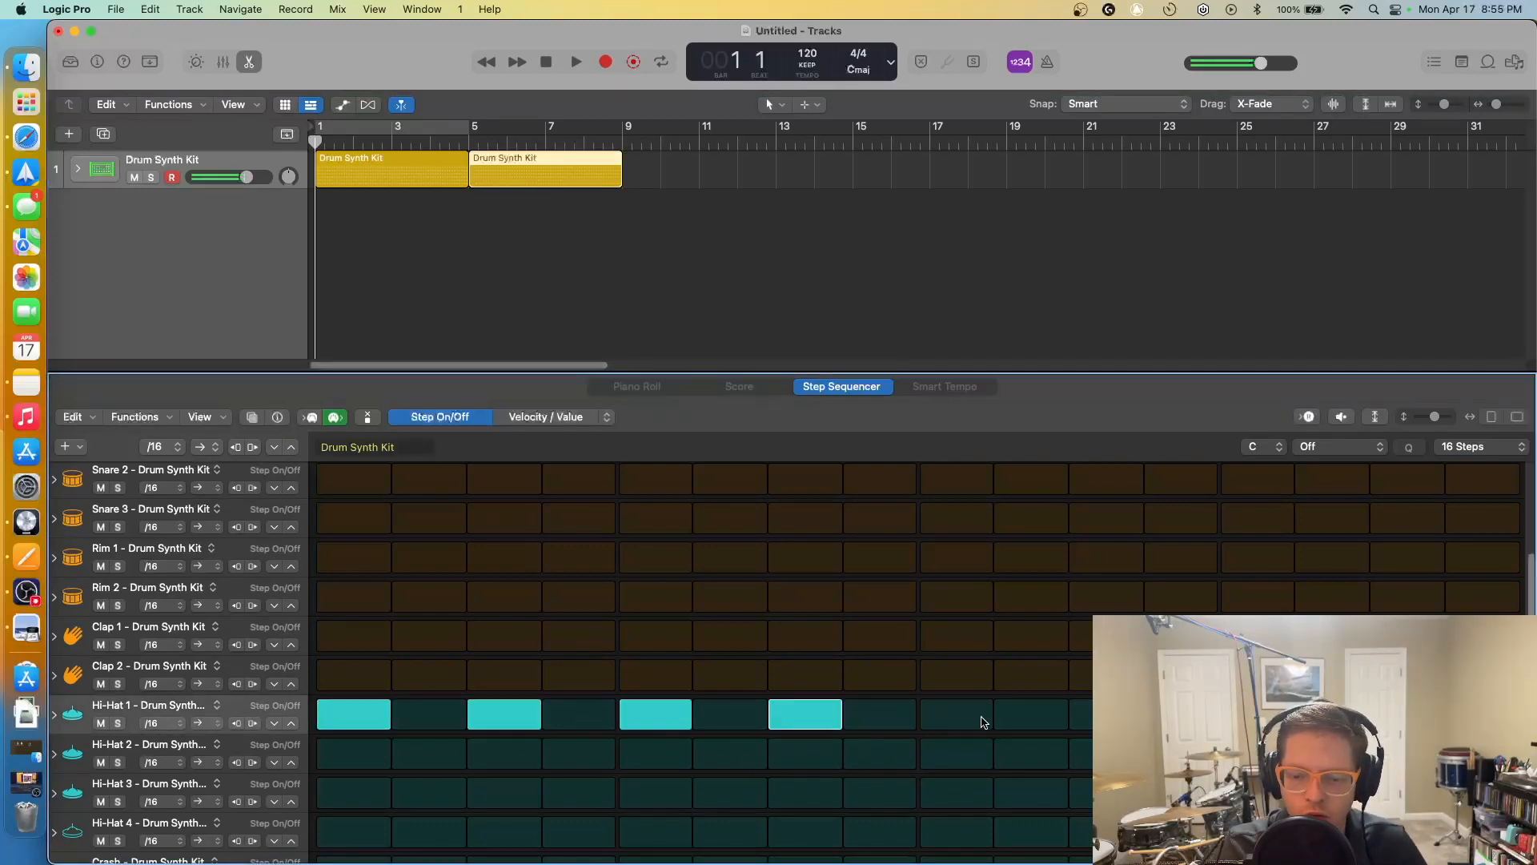
click(961, 720)
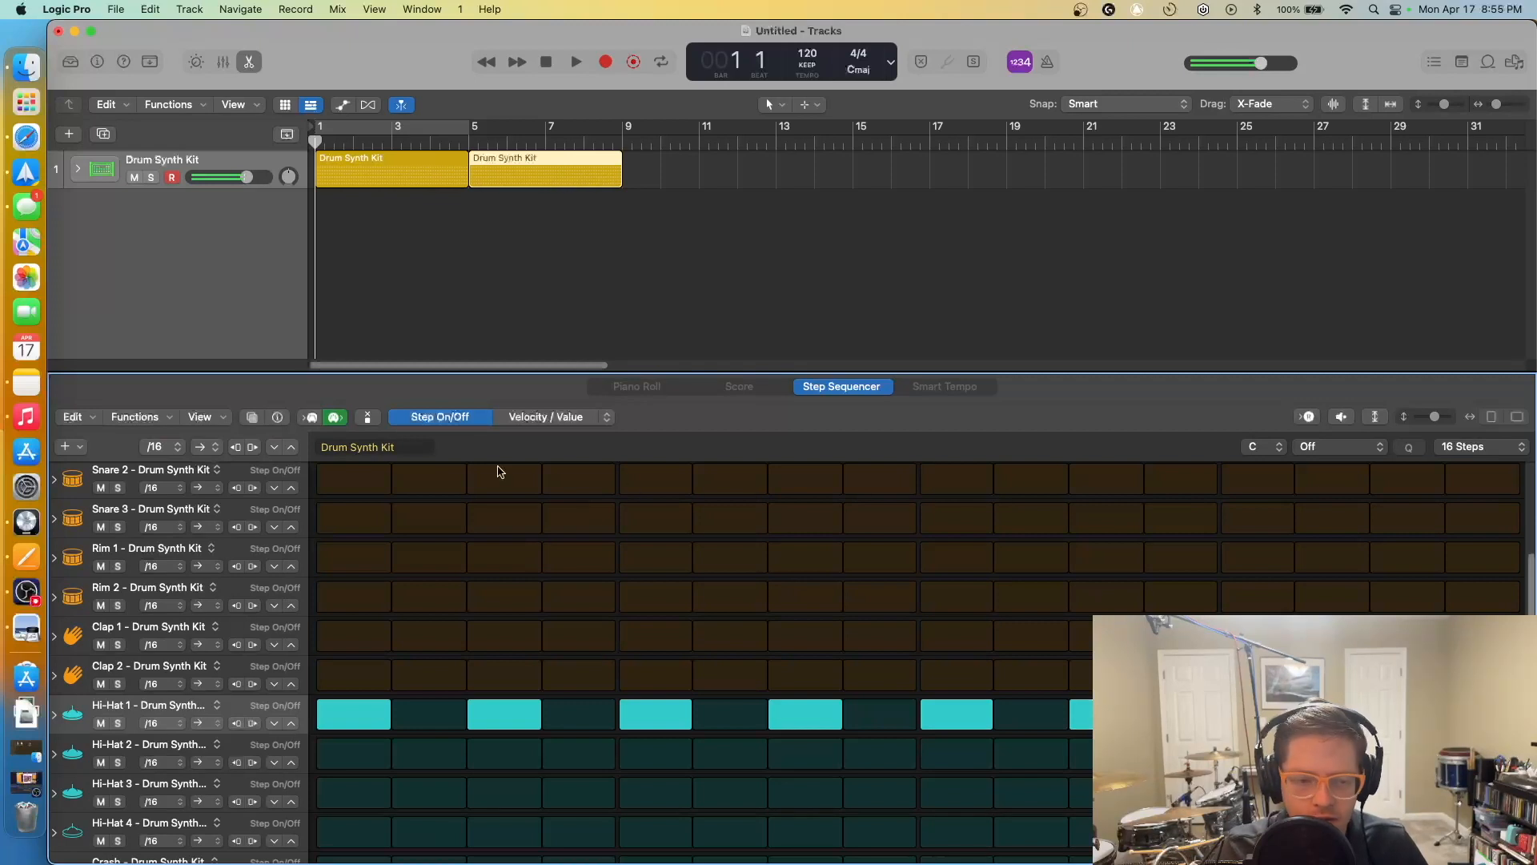
Open the pattern region at bar 1 and turn on every other Hi-Hat 1 step, beginning with step 1
click(726, 250)
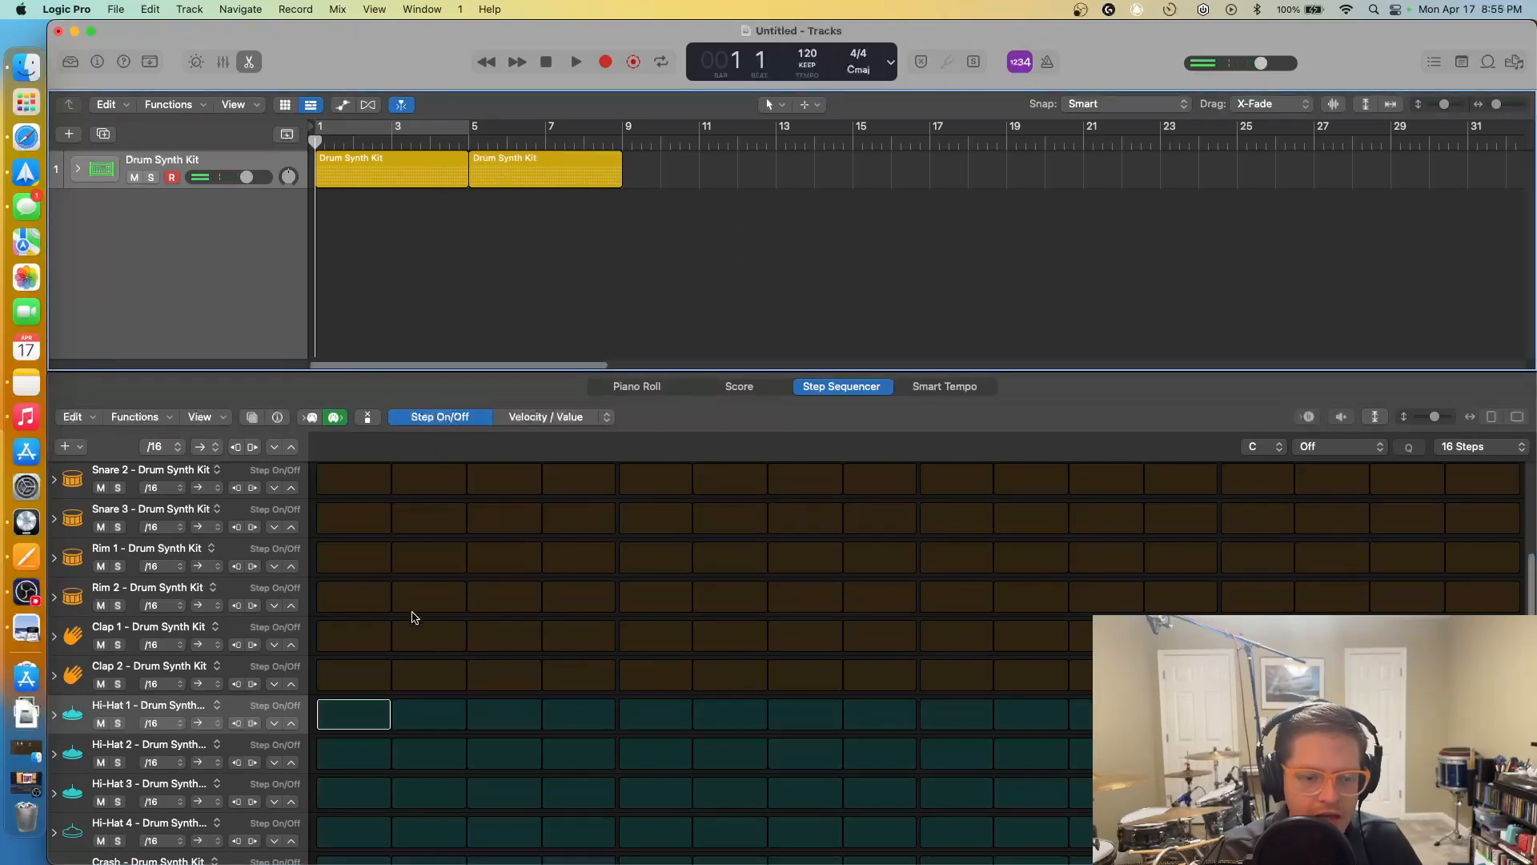
click(361, 168)
double_click(352, 167)
double_click(348, 175)
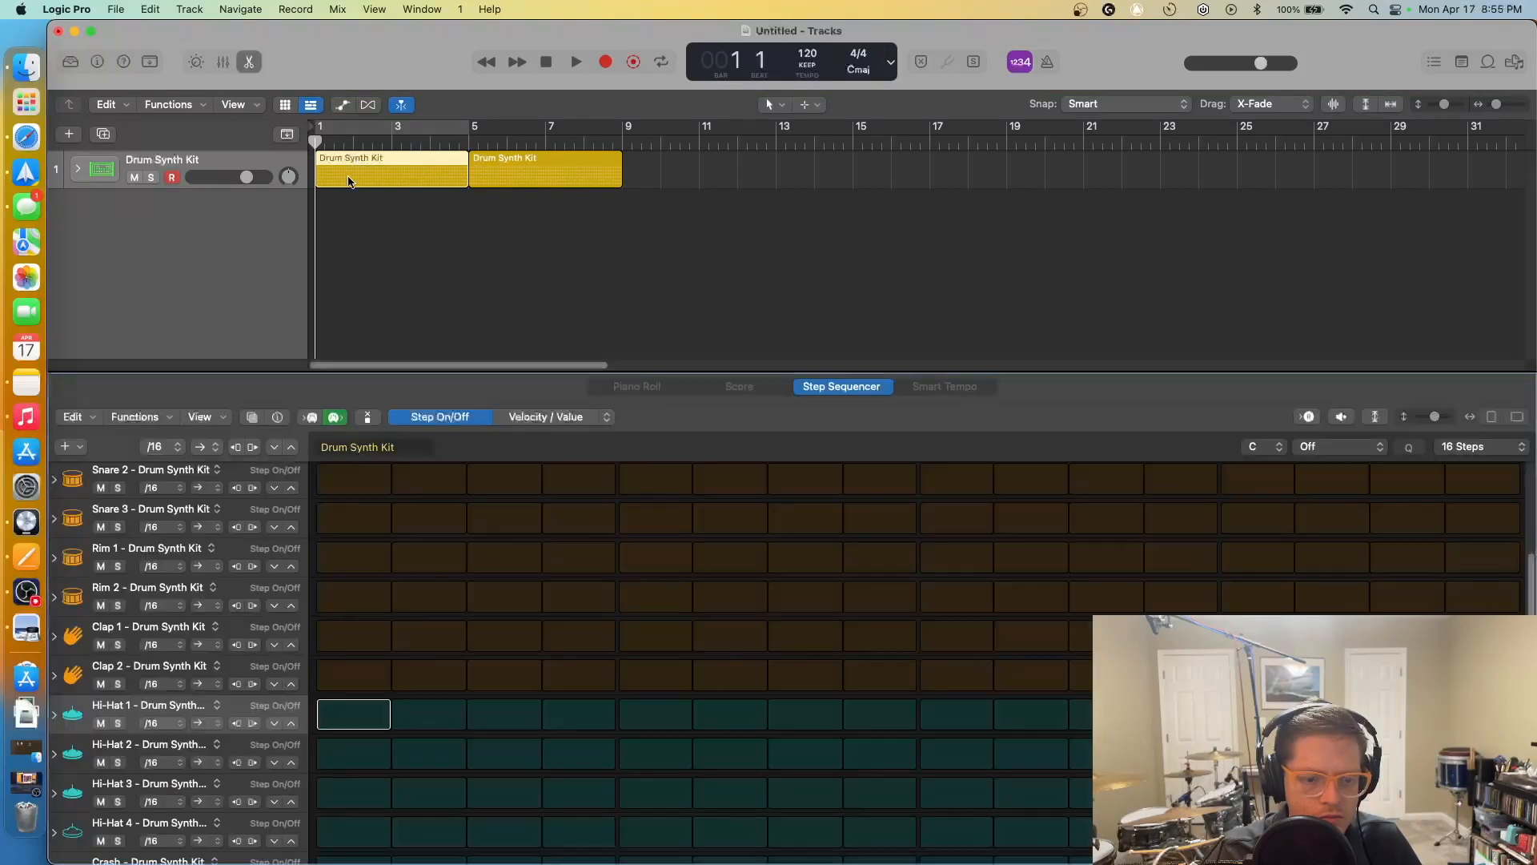
click(503, 715)
click(655, 715)
click(804, 715)
click(957, 715)
click(1083, 715)
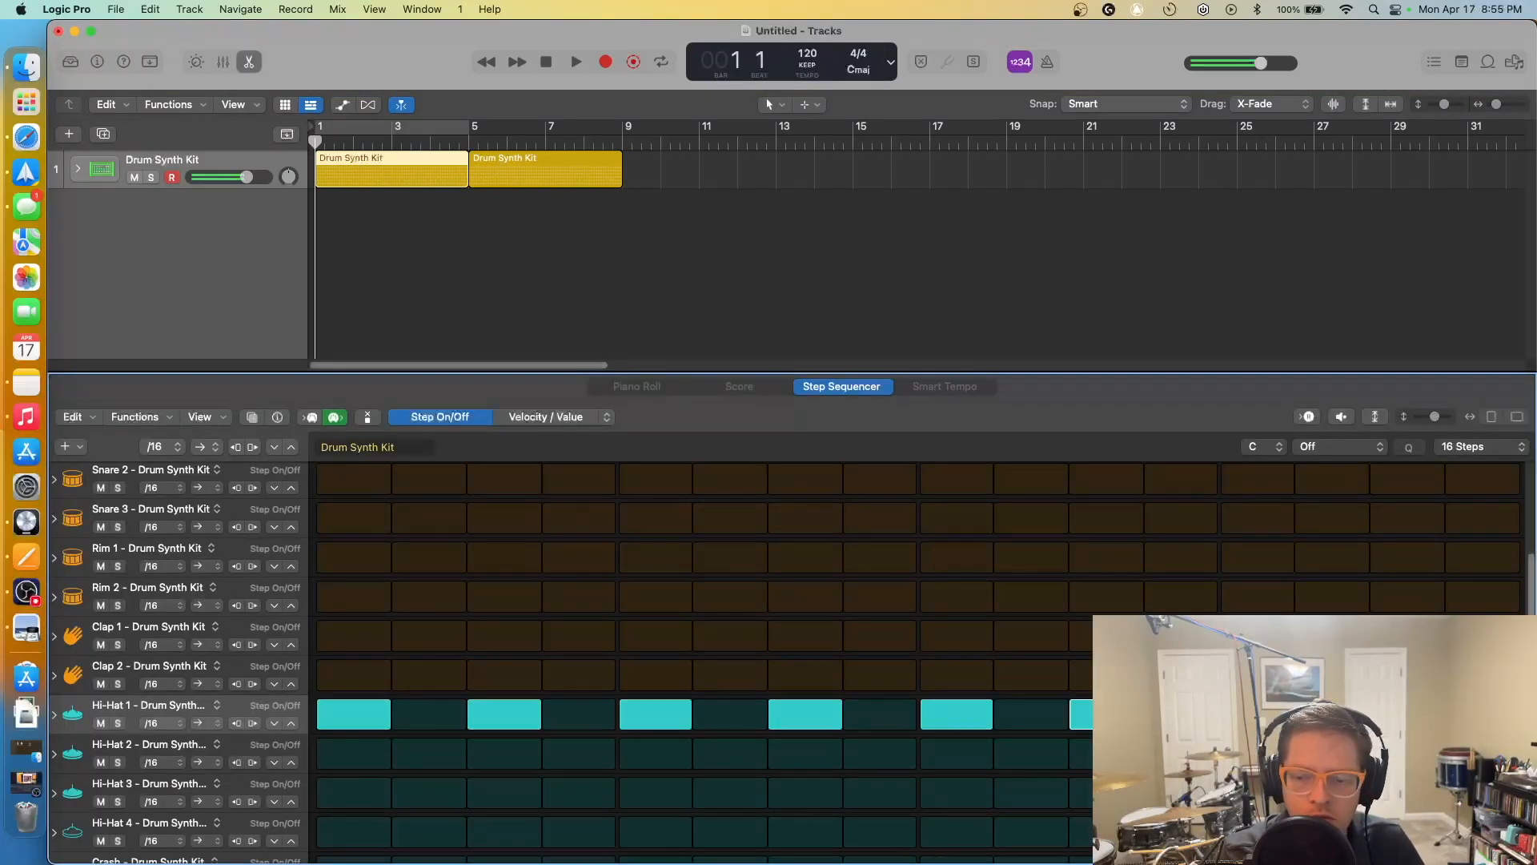
Play the hi-hat pattern from bar 1, and replay it with Cycle mode on over bars 1 to 5
key(space)
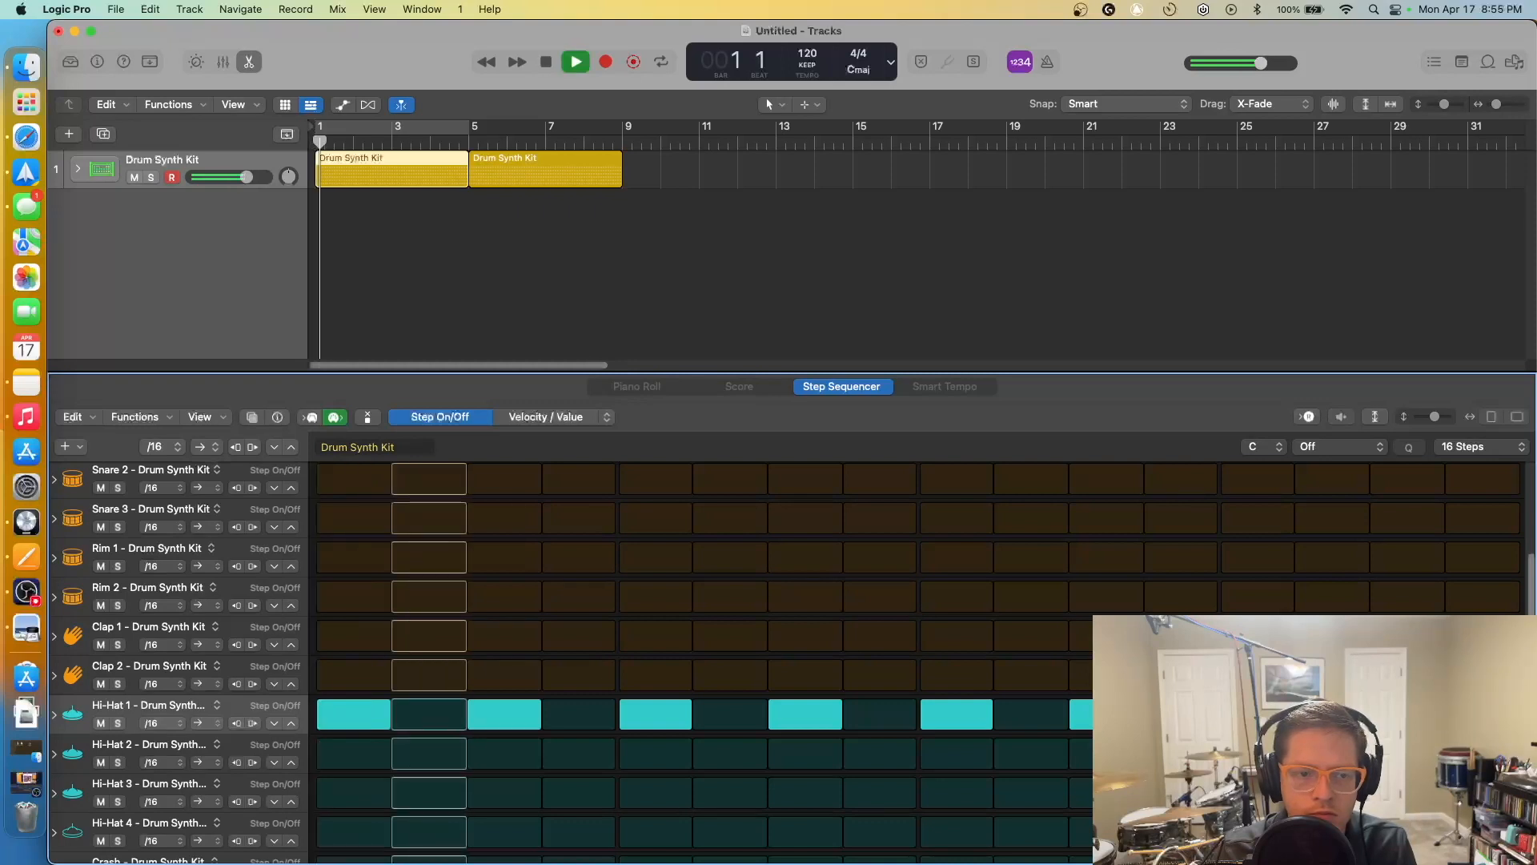
drag(329, 147, 315, 148)
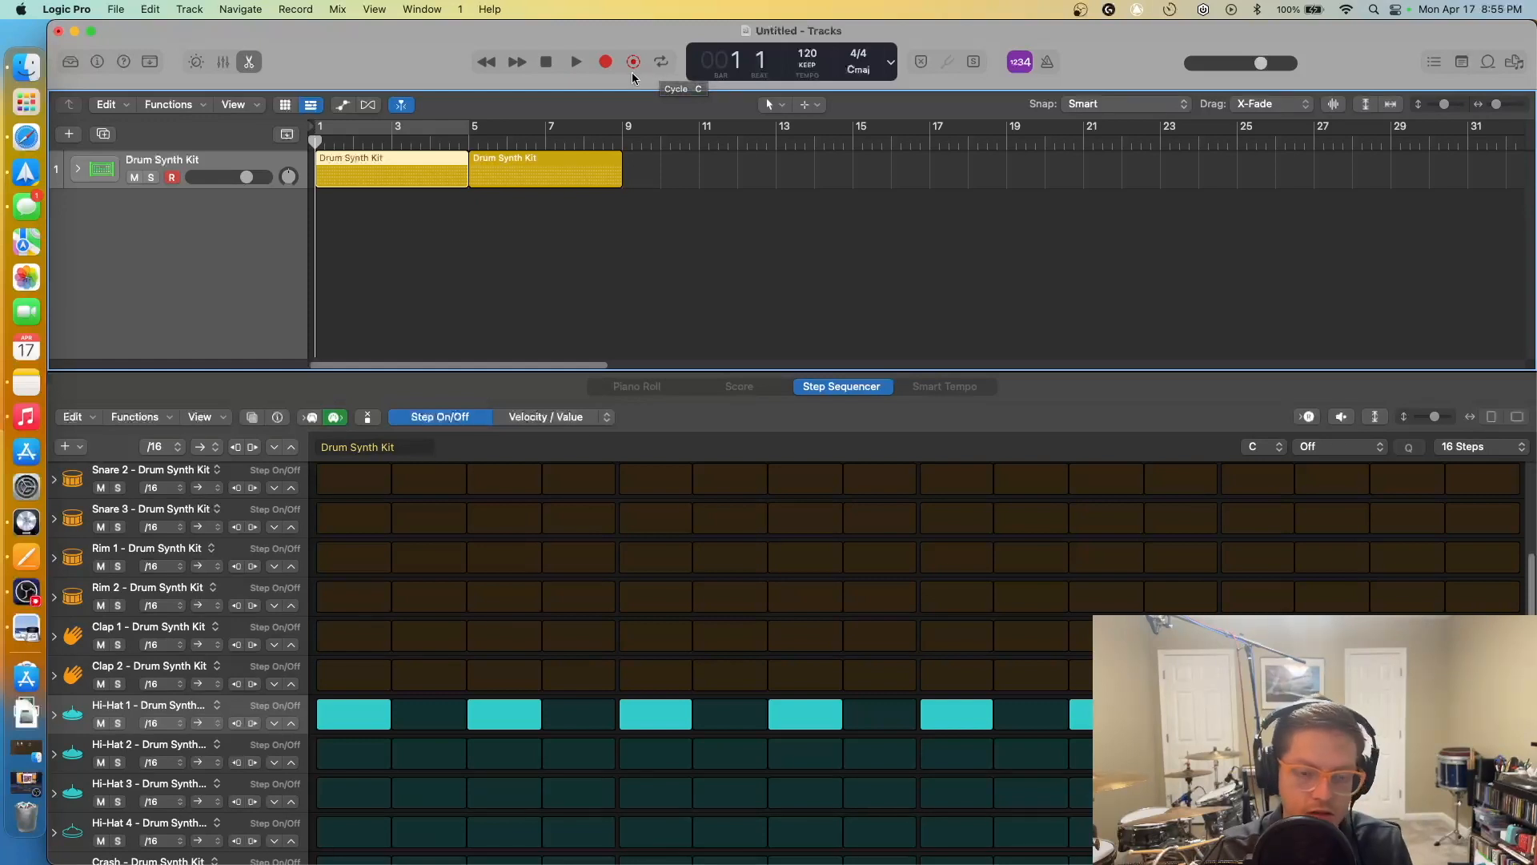
click(650, 65)
mouse_move(472, 132)
mouse_down()
mouse_move(1223, 137)
mouse_move(471, 149)
mouse_up()
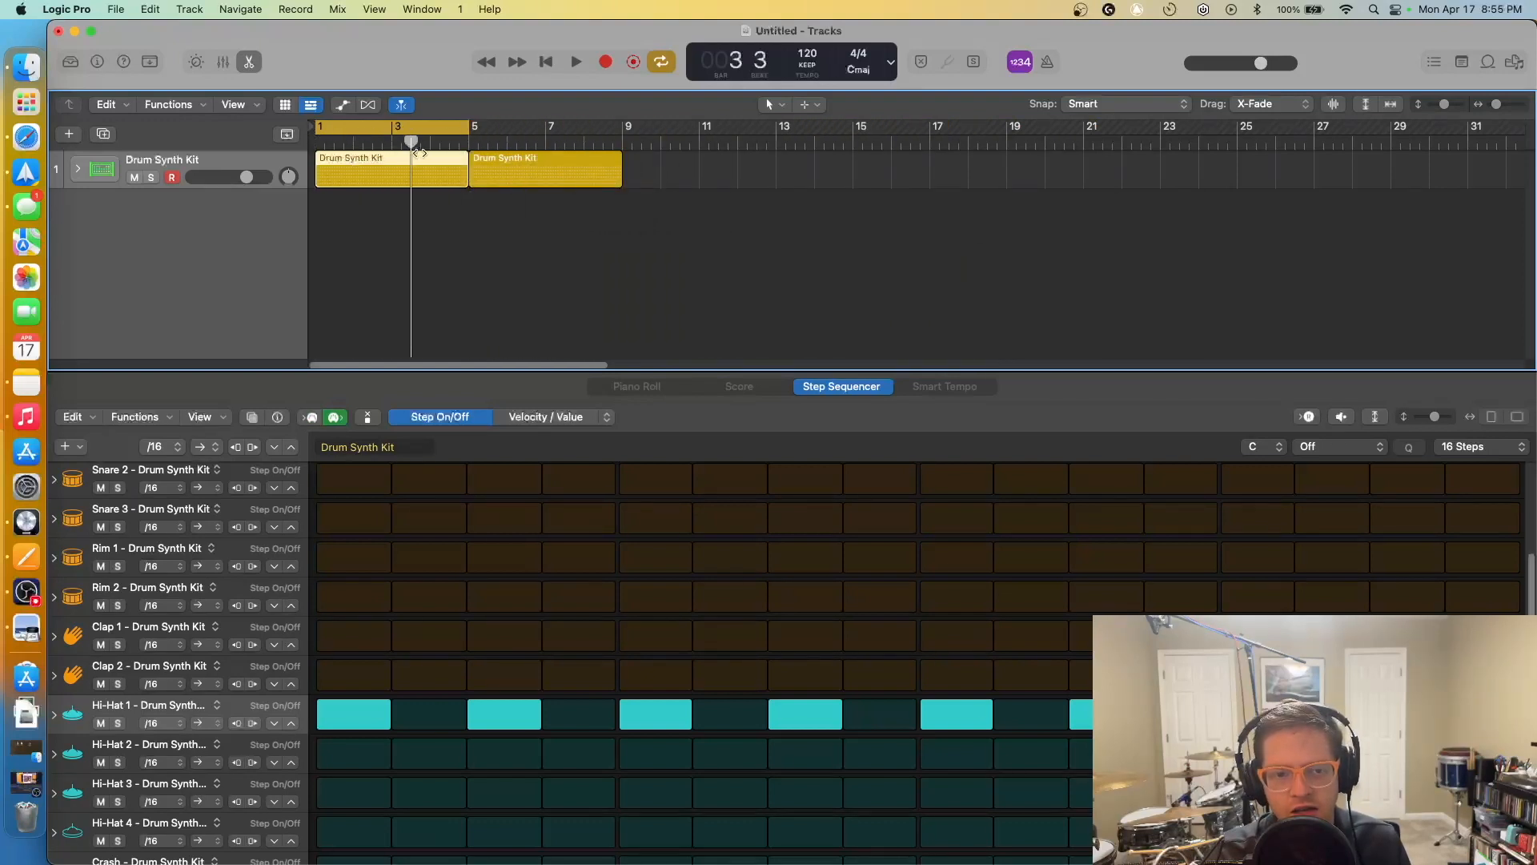
key(space)
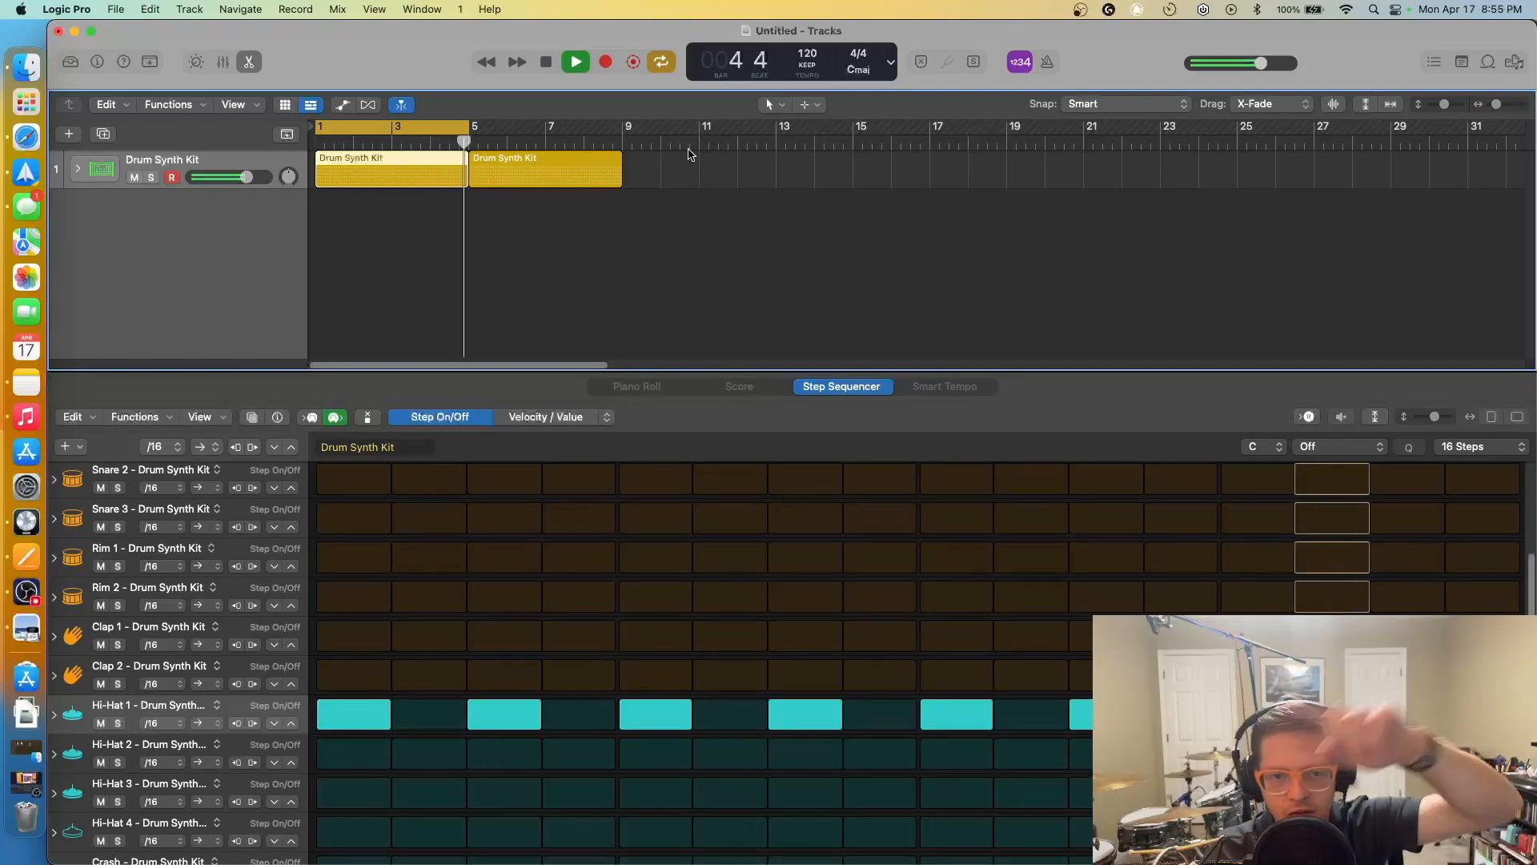
key(space)
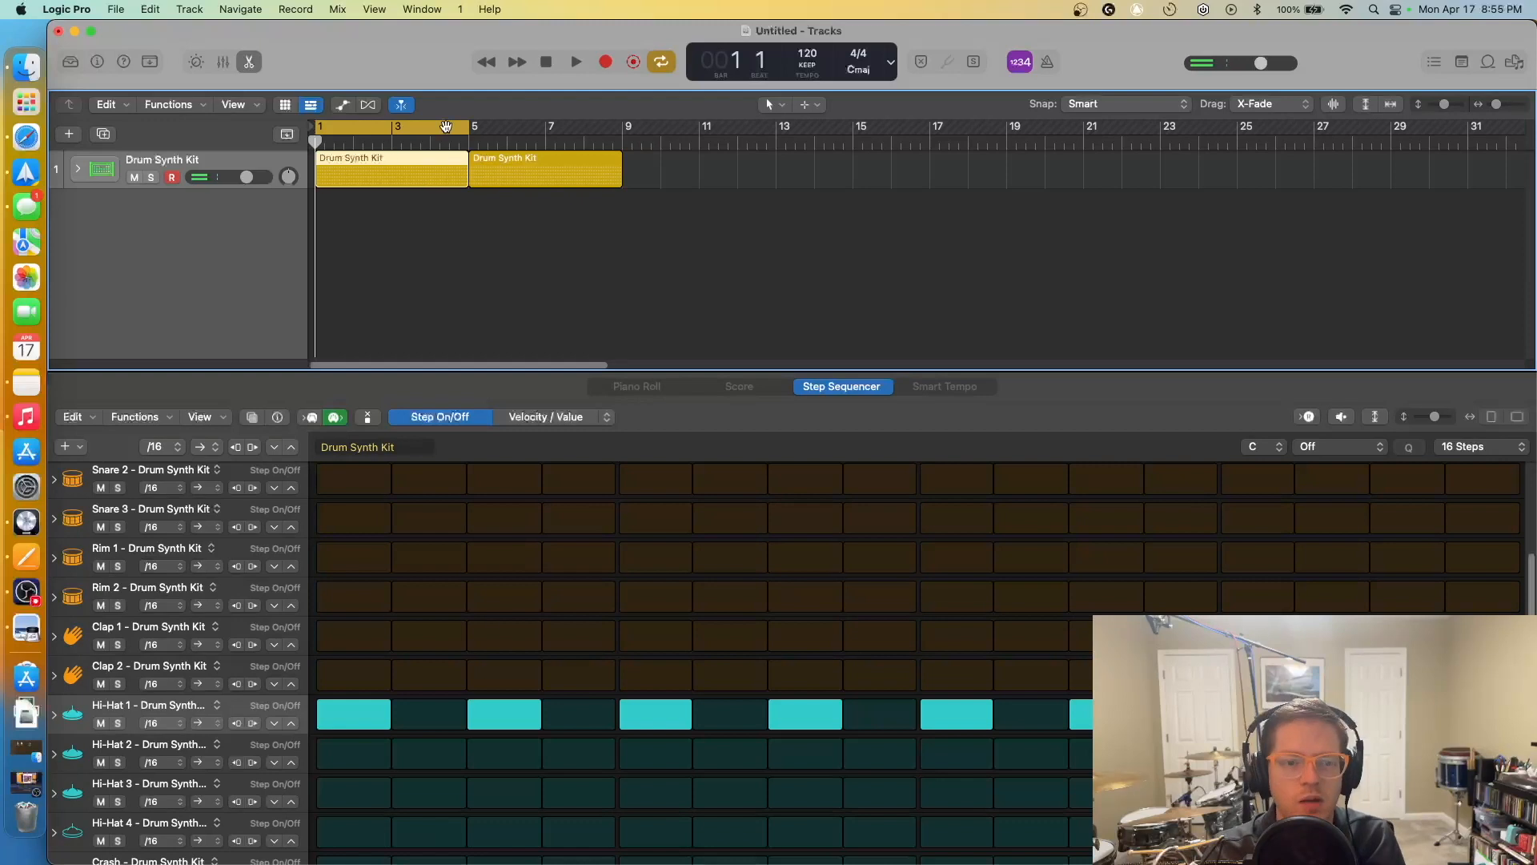
Shorten the cycle range to bars 1 to 3 and play it back while viewing the bar 1 region's pattern
drag(467, 130, 391, 149)
click(528, 351)
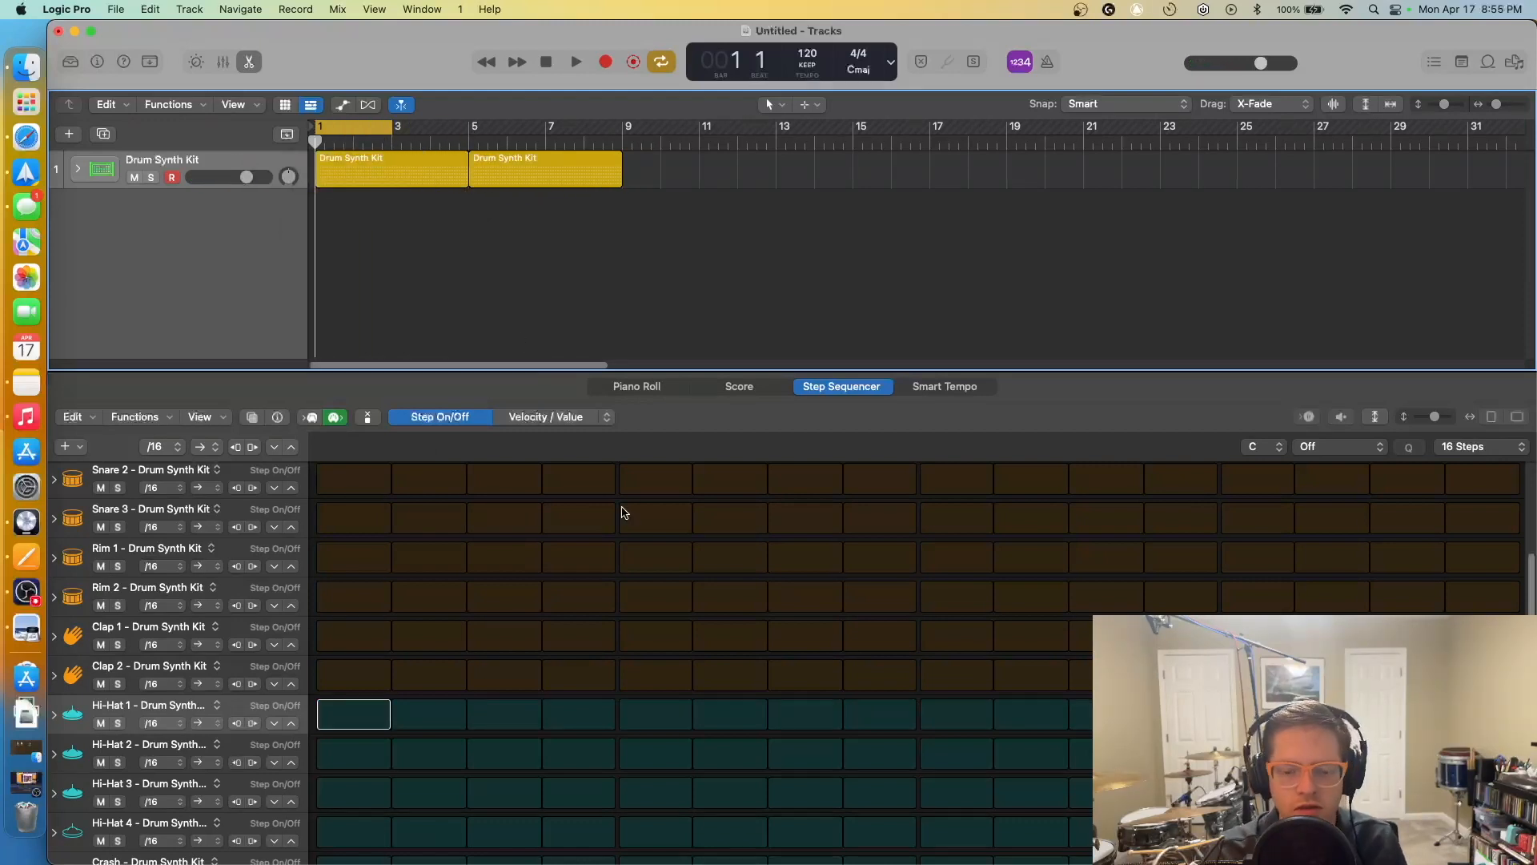
key(space)
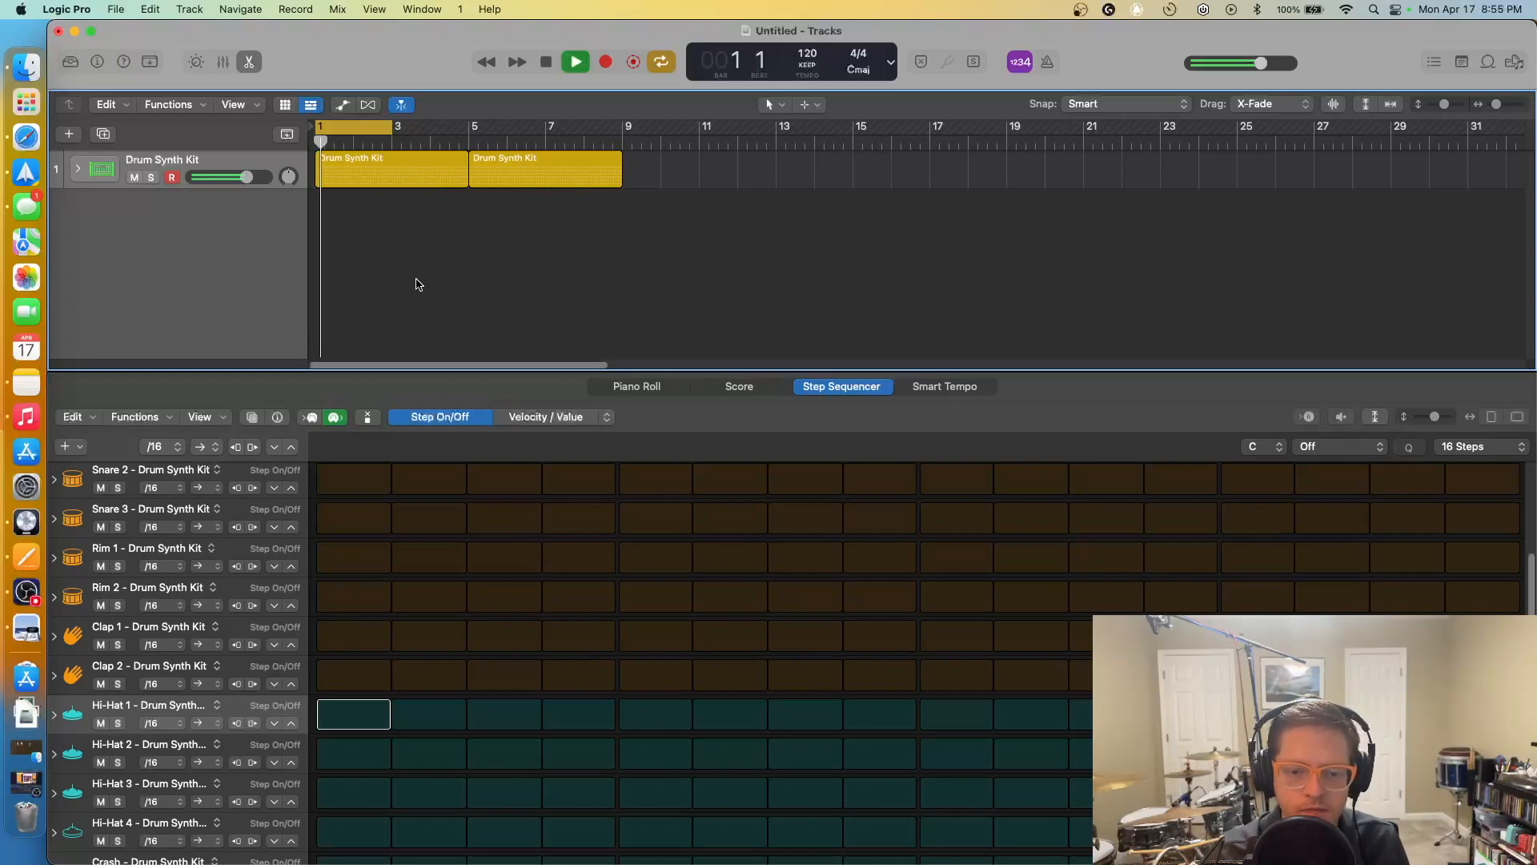
click(377, 167)
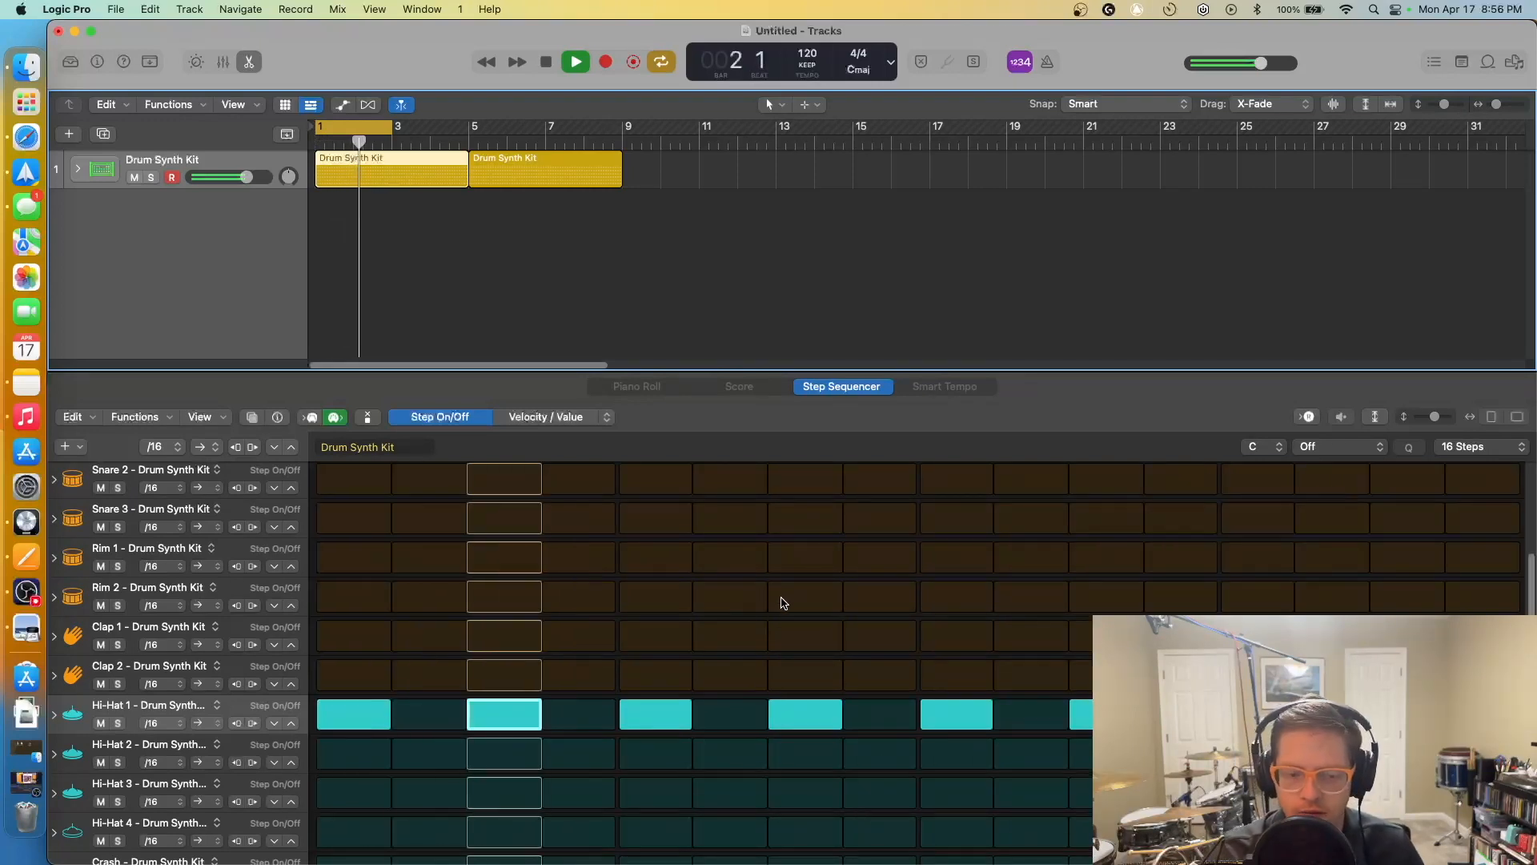
key(space)
Turn on the steps between the existing Hi-Hat 1 hits to make continuous sixteenth notes, and play the pattern
mouse_move(420, 720)
mouse_down()
mouse_move(1281, 685)
mouse_move(1281, 714)
mouse_move(881, 715)
mouse_move(1065, 682)
mouse_move(1033, 753)
mouse_move(978, 774)
mouse_up()
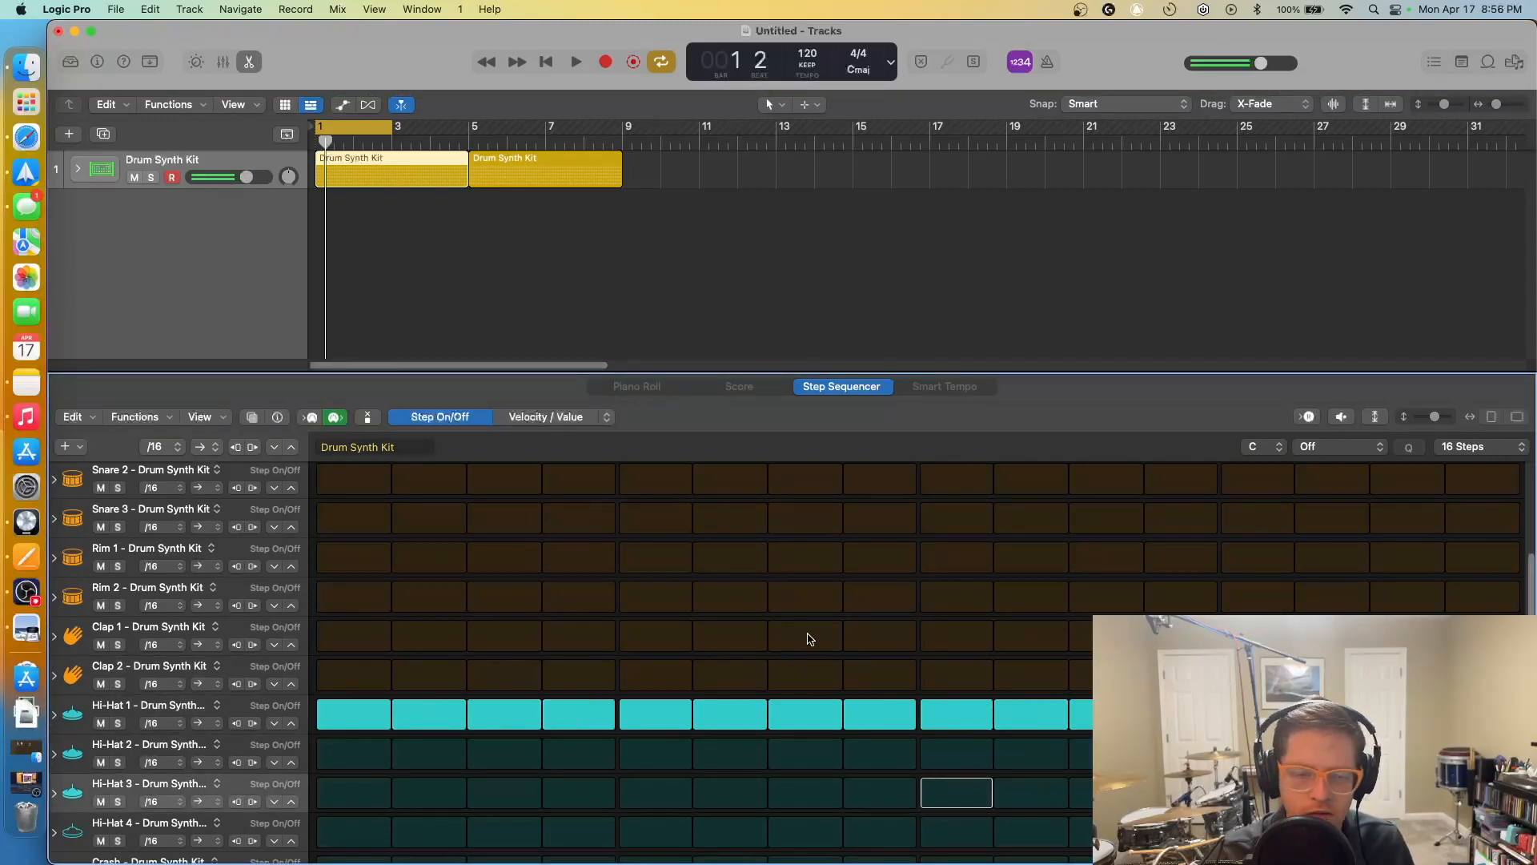
key(space)
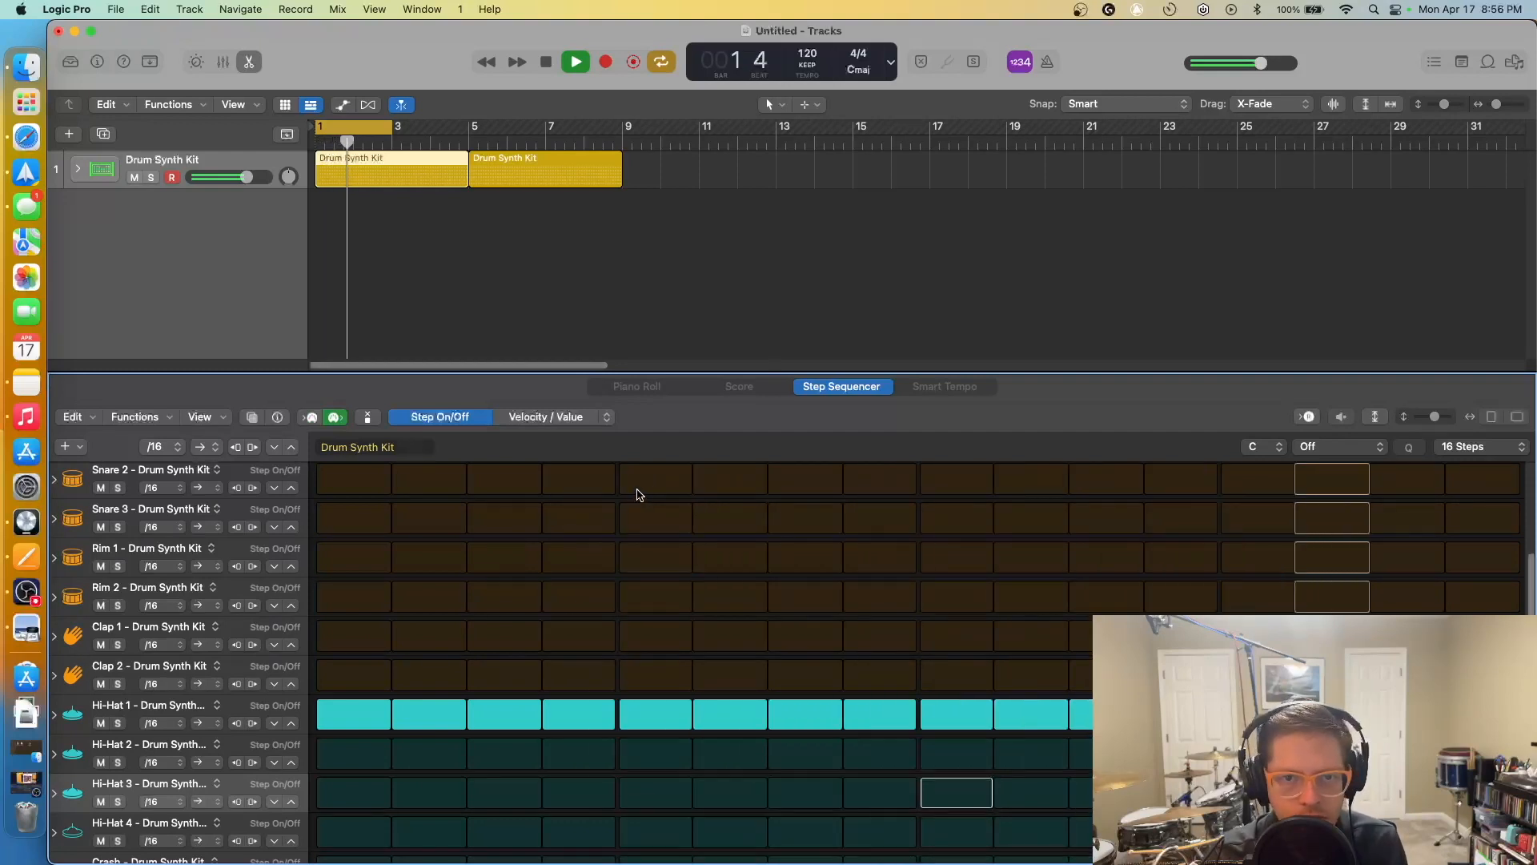
key(space)
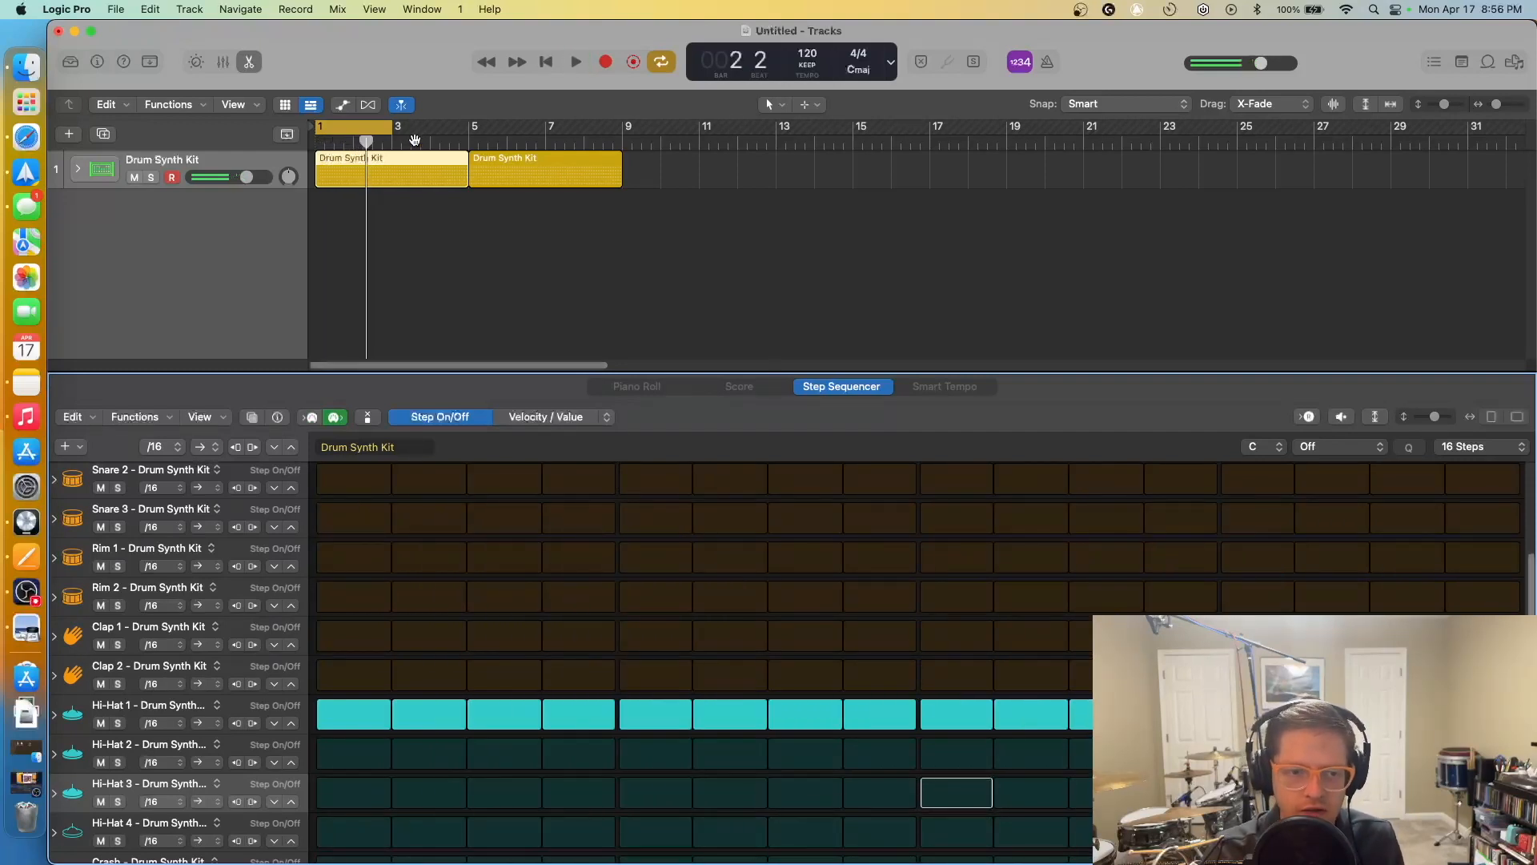
Return the playhead to bar 1, turn off the even-numbered Hi-Hat 1 steps, and play the pattern
drag(363, 141, 304, 143)
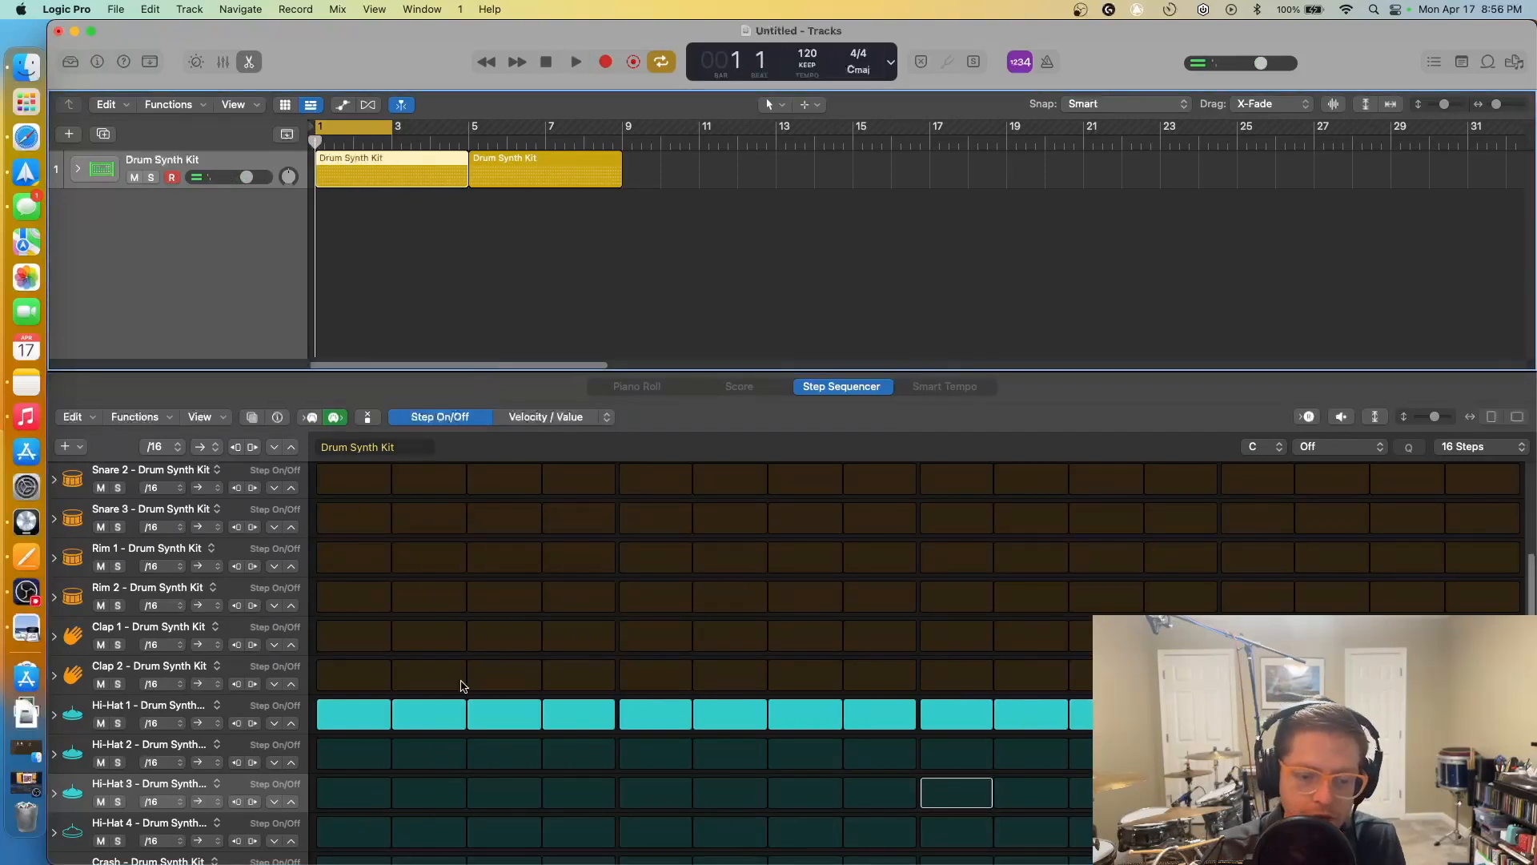
click(430, 715)
click(578, 716)
click(730, 717)
click(880, 717)
click(1057, 723)
key(space)
Turn on Sub Kick 1 steps 1 and 9 while the pattern loops, and stop playback
scroll(699, 593, up, 1)
scroll(696, 588, up, 5)
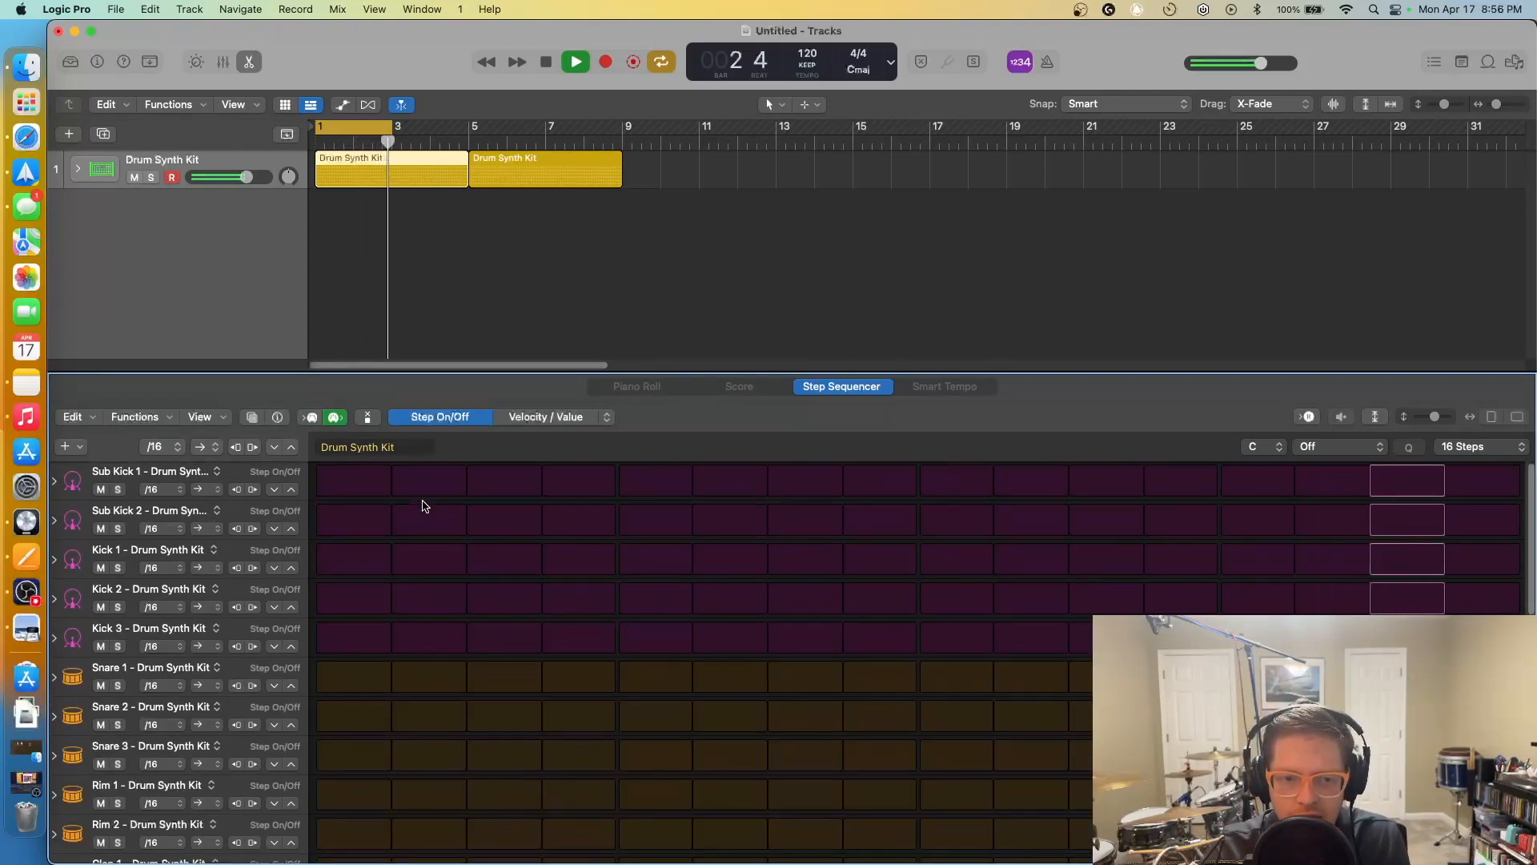
click(372, 481)
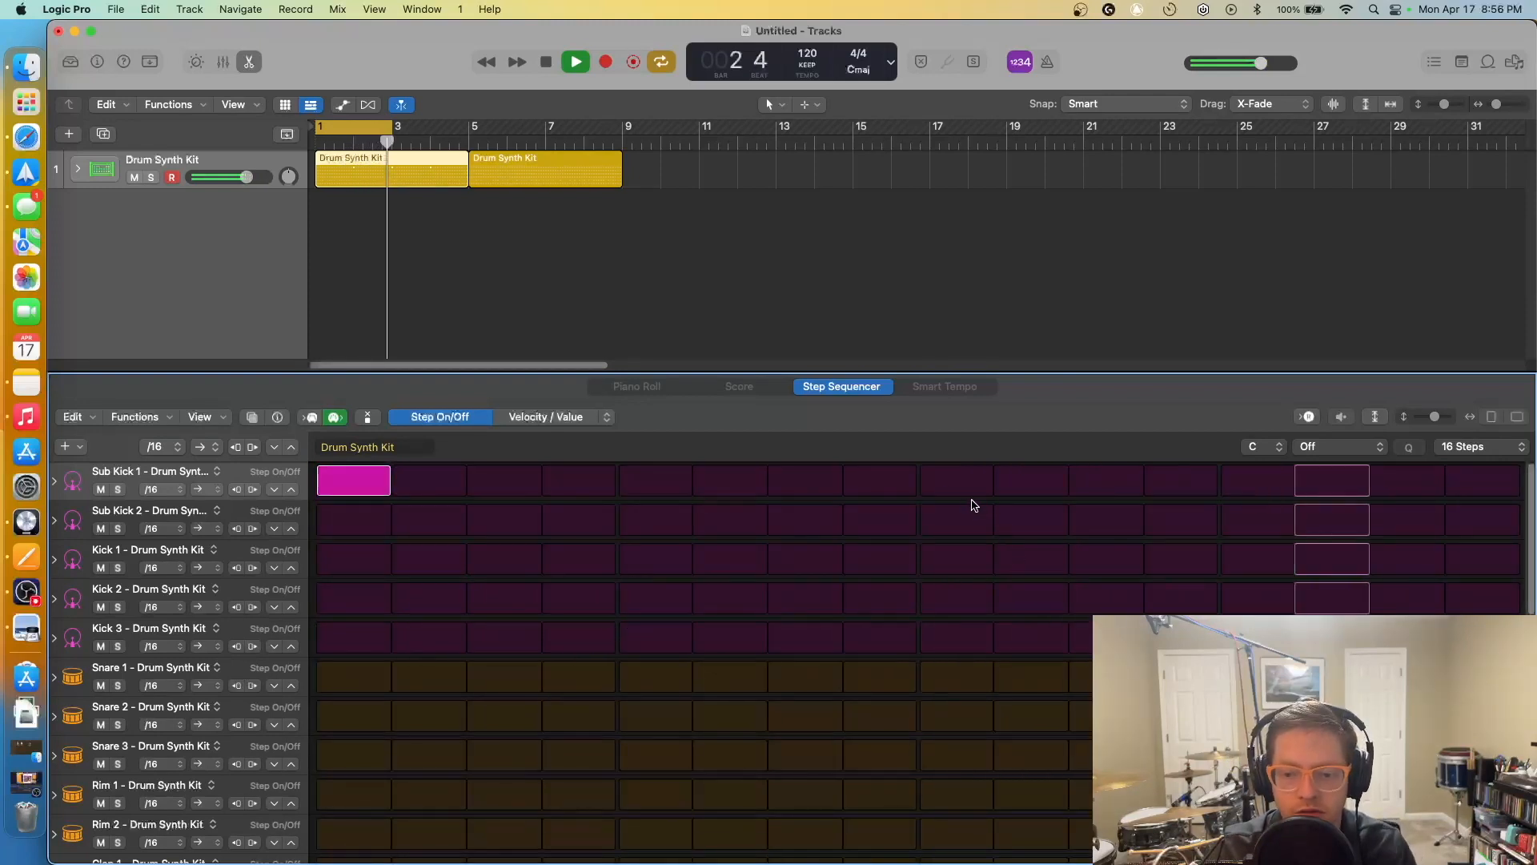
click(945, 480)
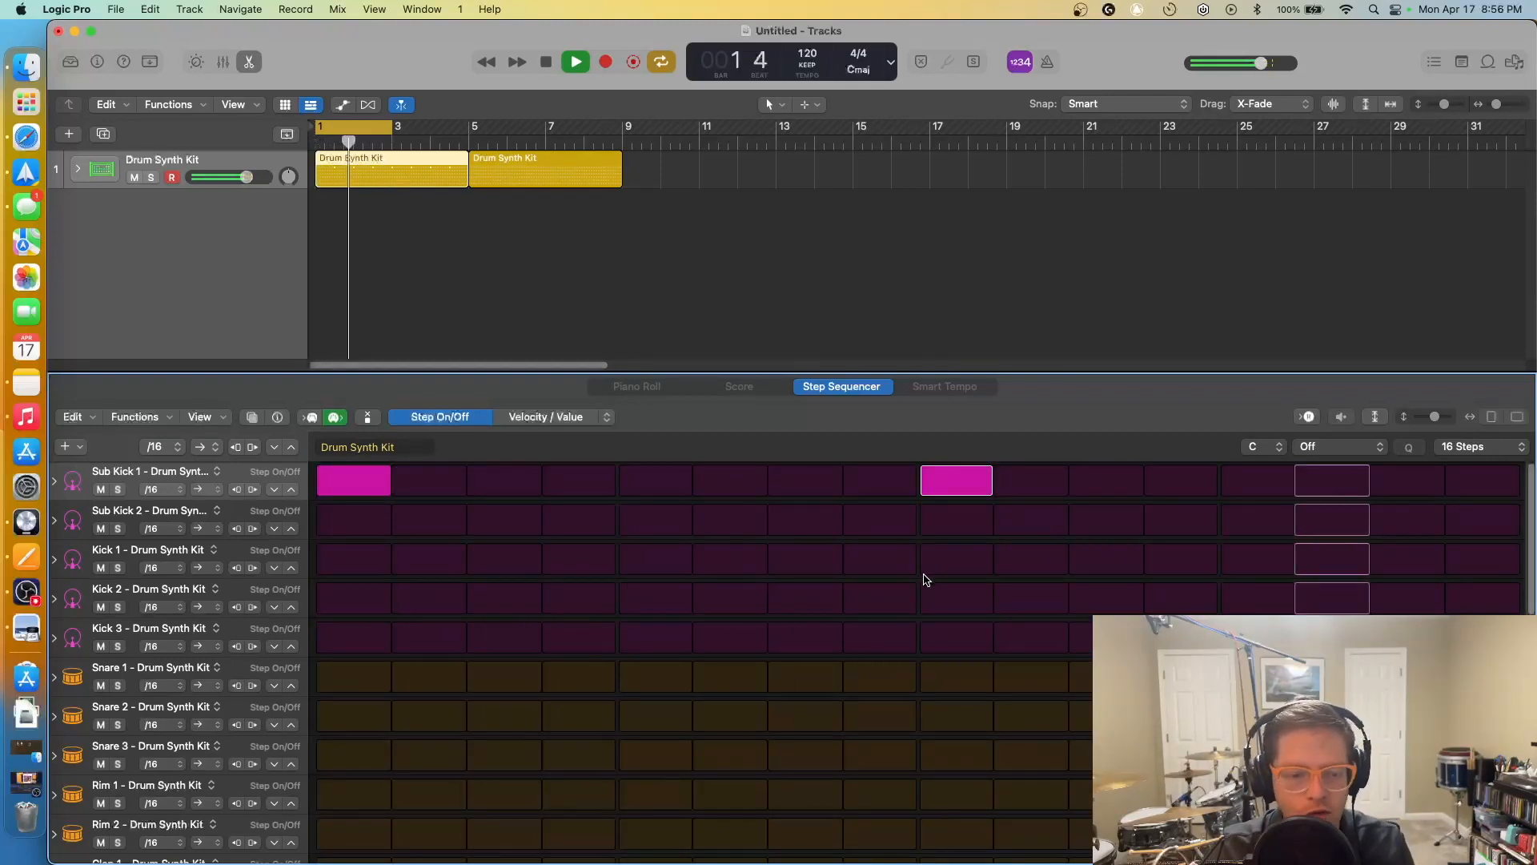
scroll(841, 624, down, 1)
scroll(839, 629, up, 1)
key(space)
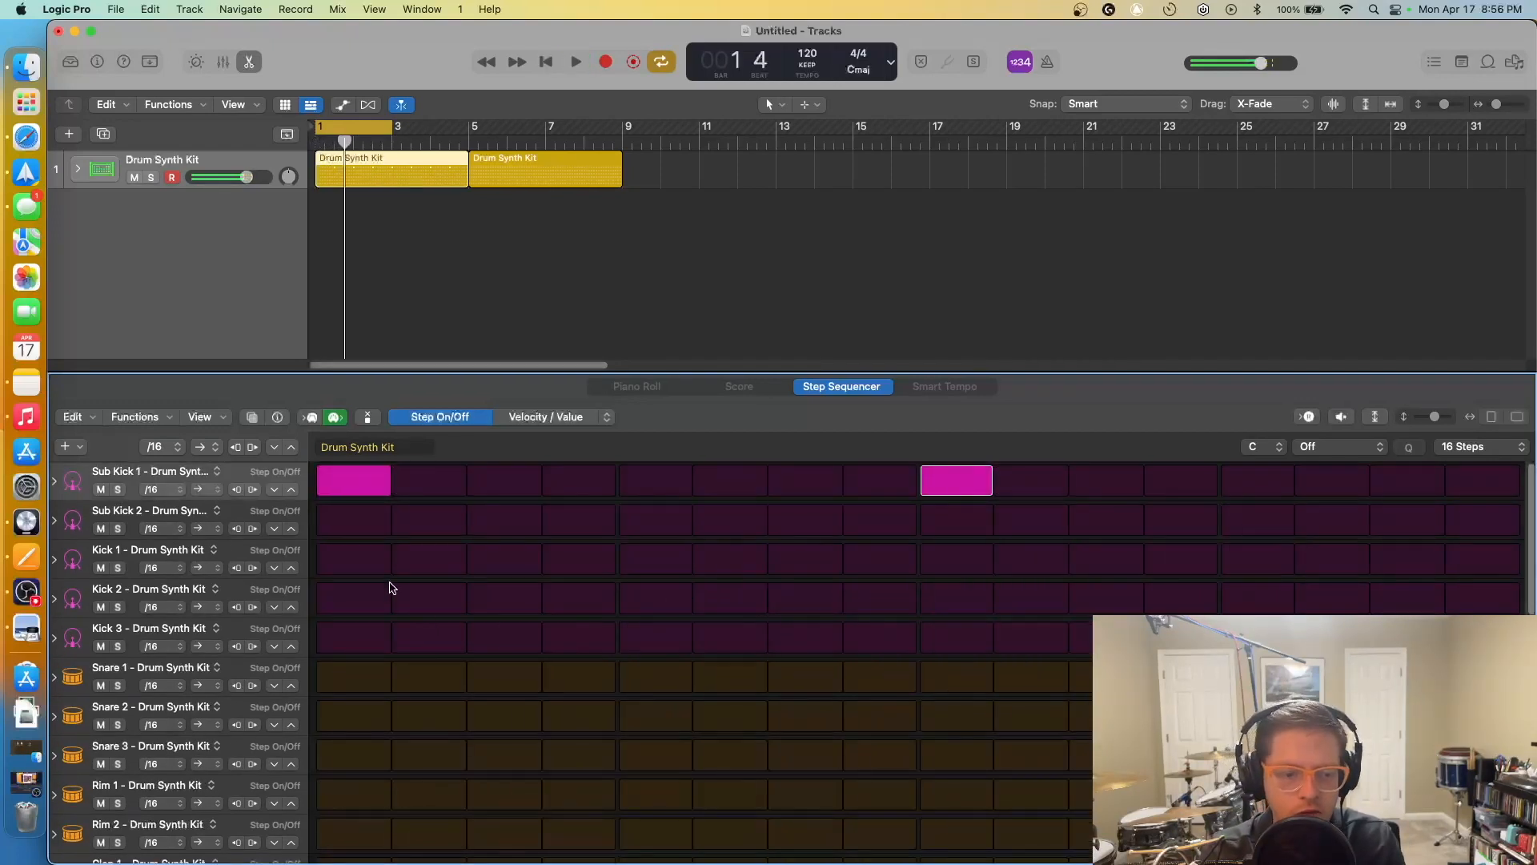
Reorder the pattern rows so Hi-Hat 1 sits above Sub Kick 1 and Snare 1 directly below it
right_click(57, 524)
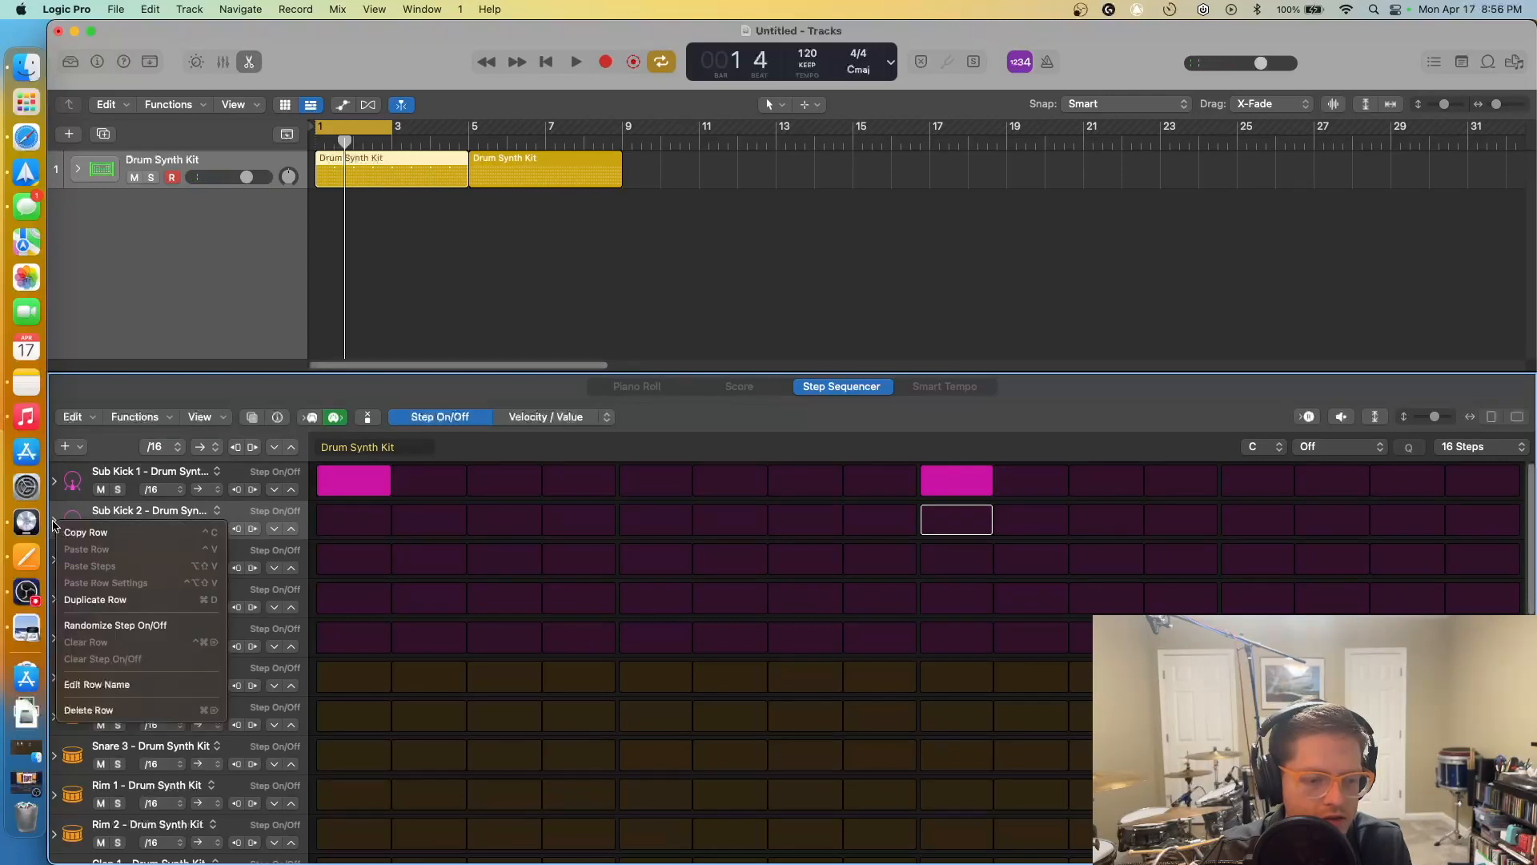
key(Escape)
scroll(192, 695, down, 3)
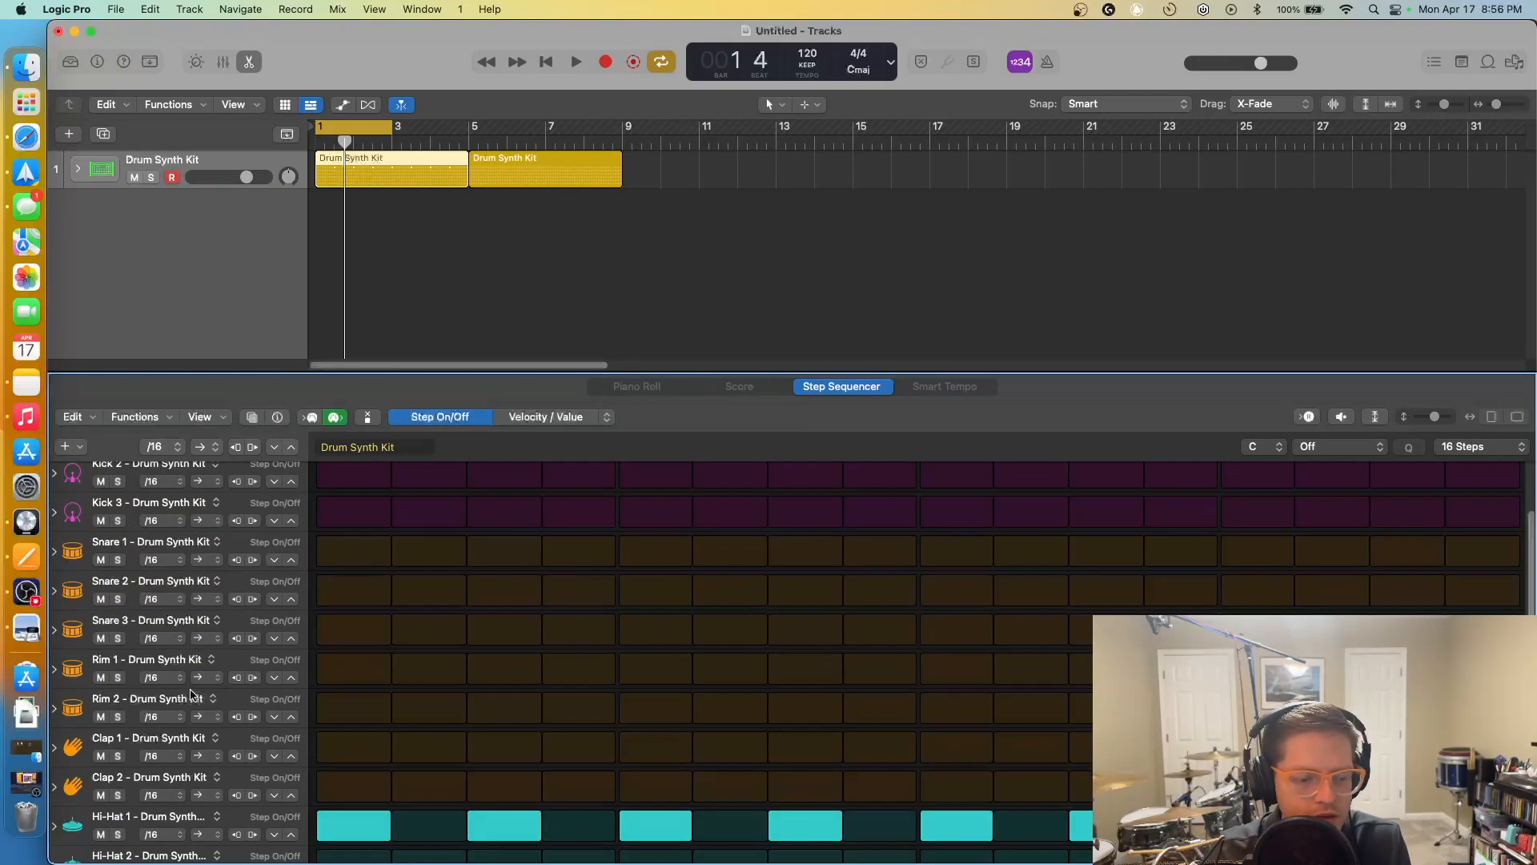
click(187, 818)
click(63, 848)
drag(70, 823, 87, 476)
scroll(76, 576, down, 3)
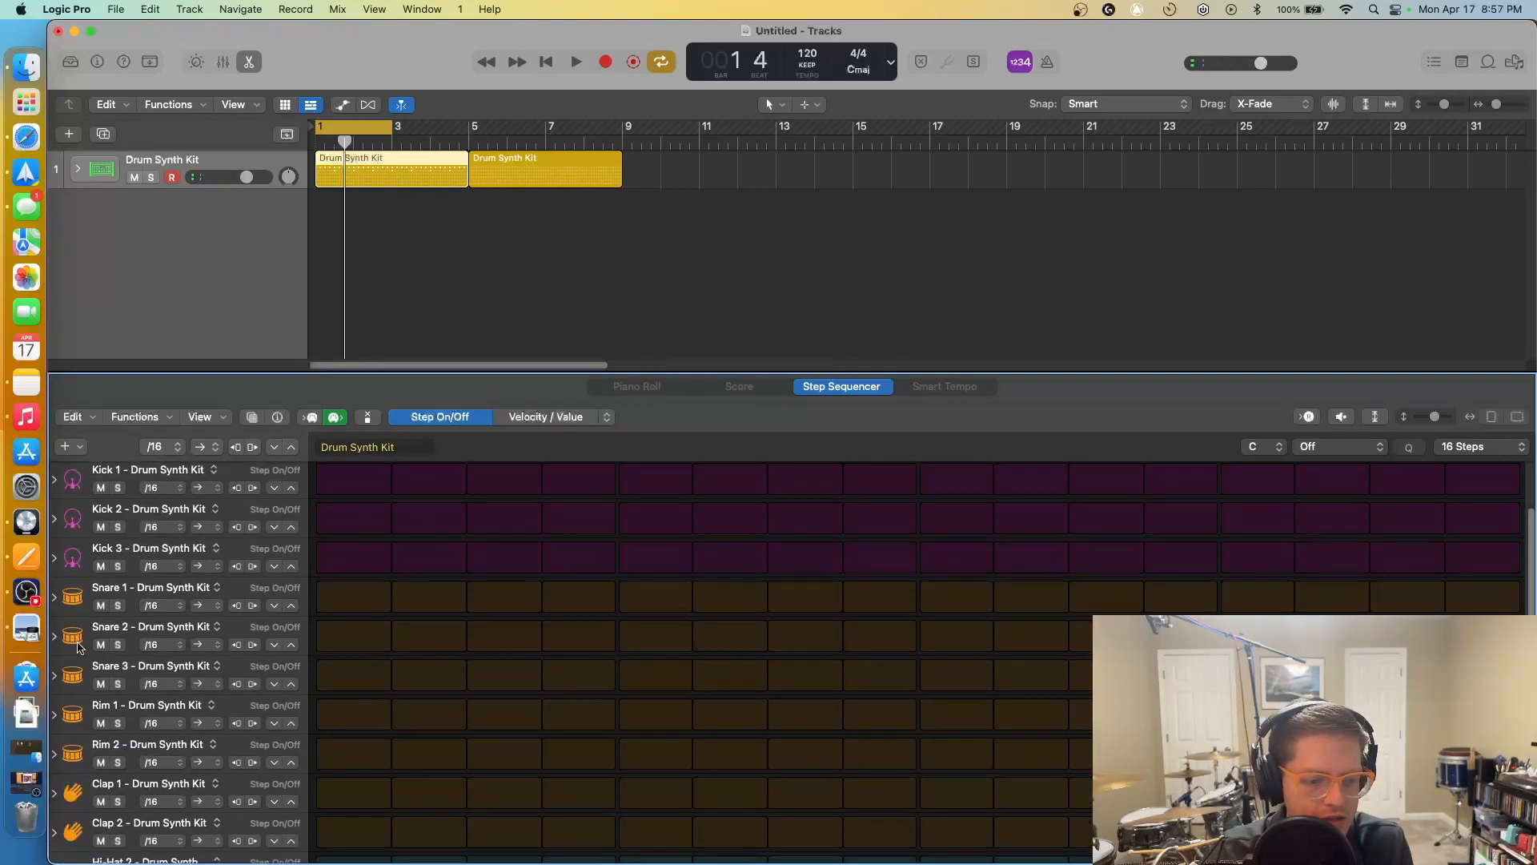
drag(72, 592, 80, 551)
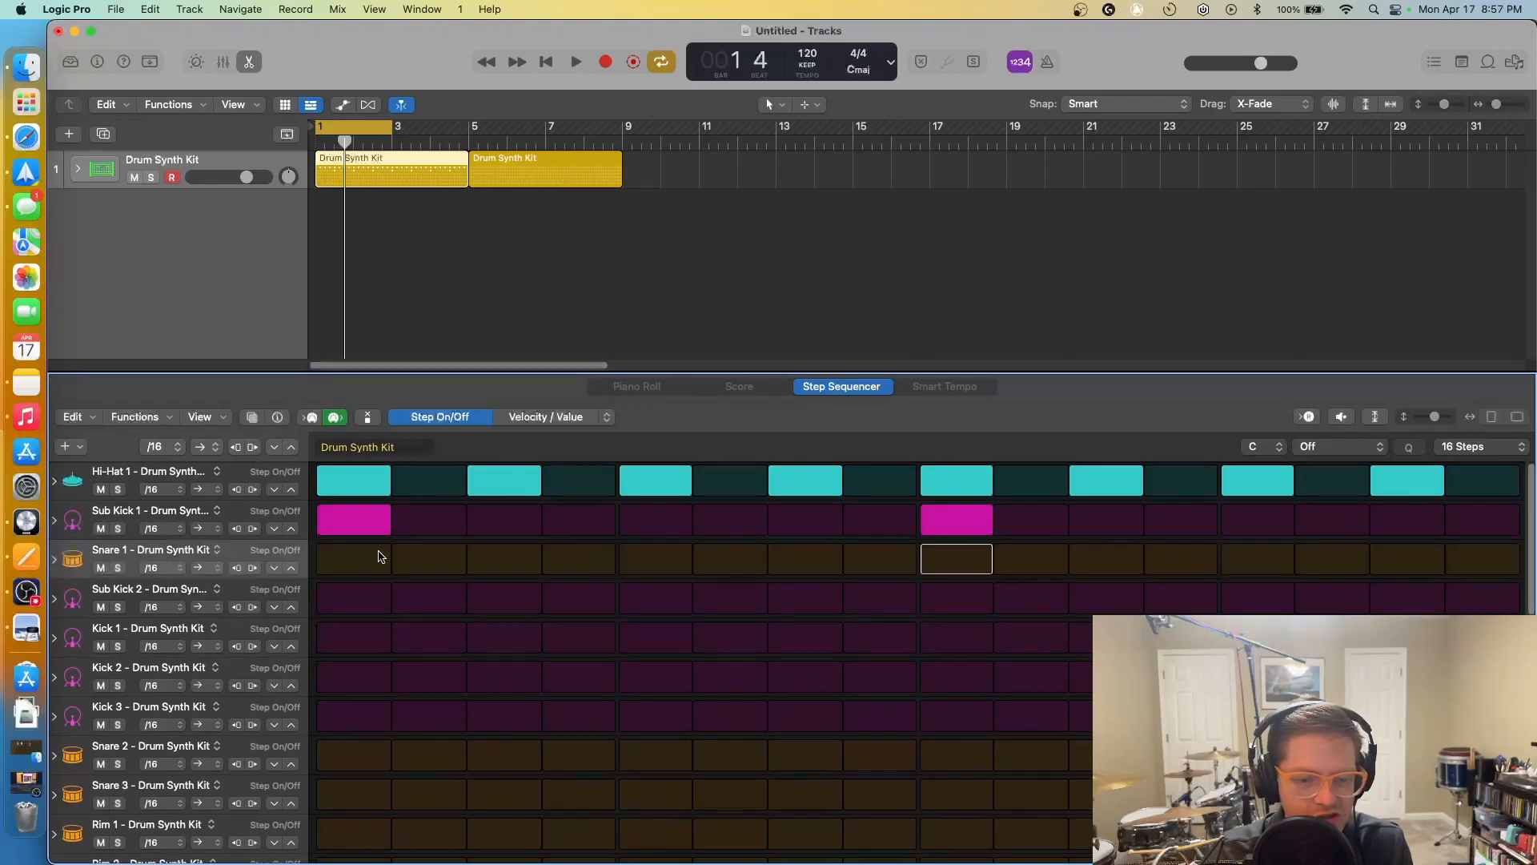
Move the Tom High and Tom Mid rows up between Sub Kick 1 and Snare 1
scroll(544, 756, down, 10)
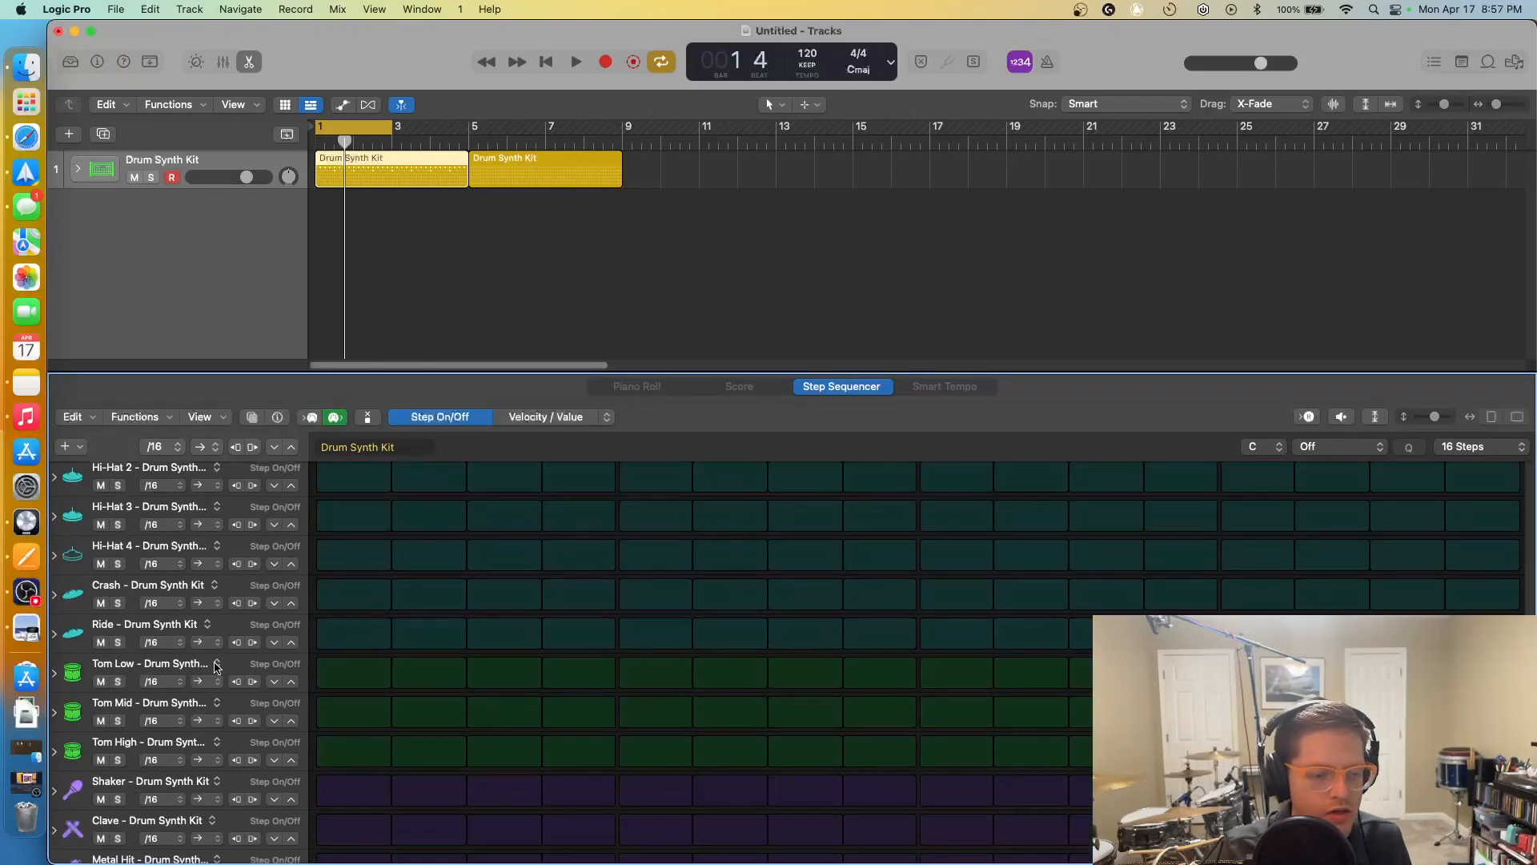
mouse_move(72, 591)
mouse_down()
mouse_move(77, 553)
mouse_move(79, 584)
mouse_up()
drag(82, 664, 98, 550)
scroll(95, 598, up, 5)
scroll(102, 613, up, 8)
scroll(102, 737, down, 10)
drag(78, 627, 114, 587)
scroll(95, 601, up, 10)
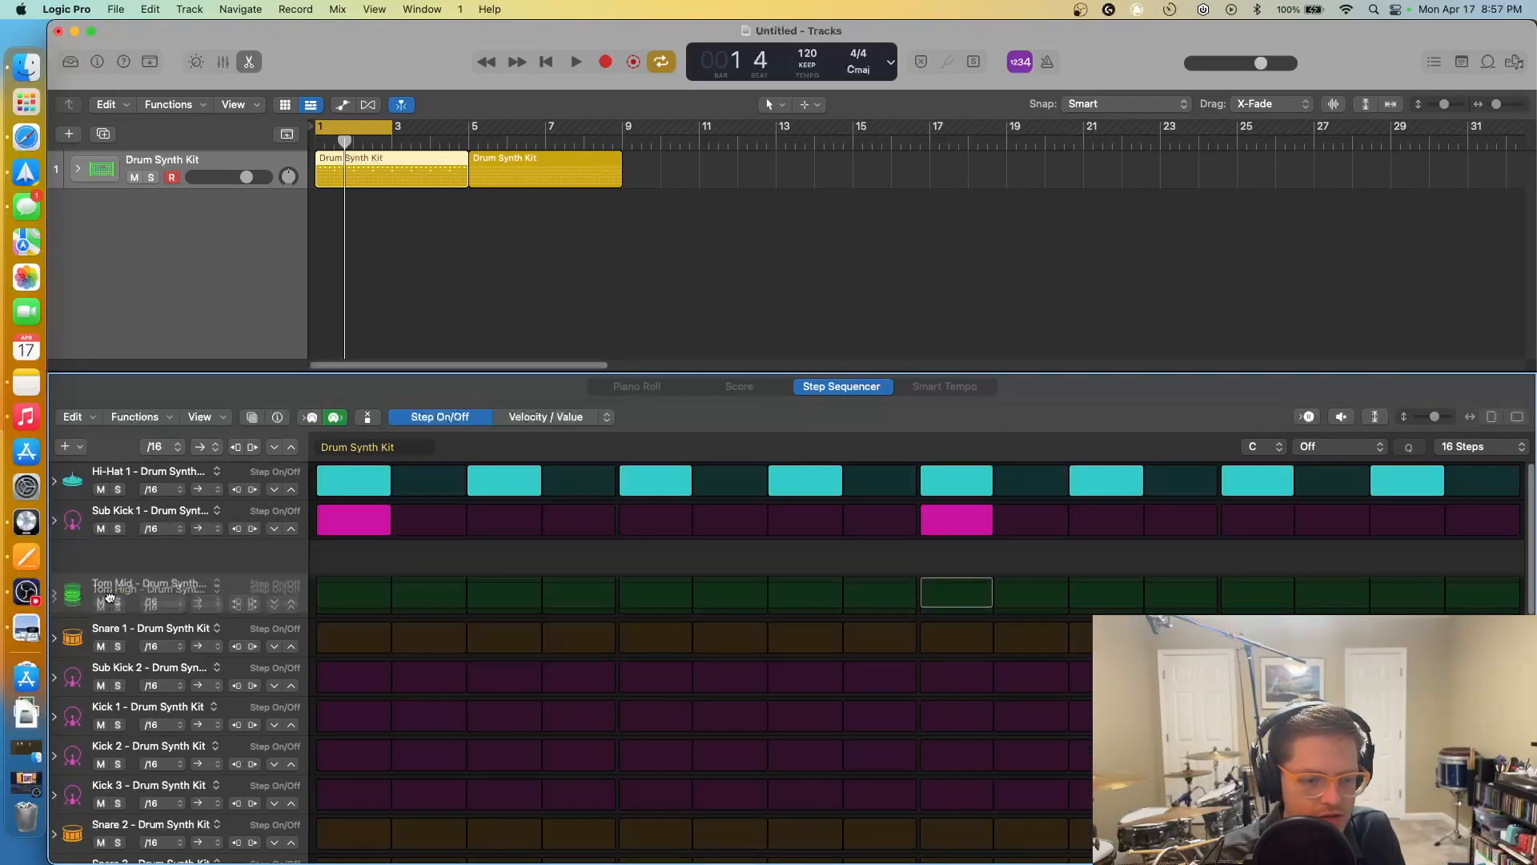
scroll(122, 704, down, 10)
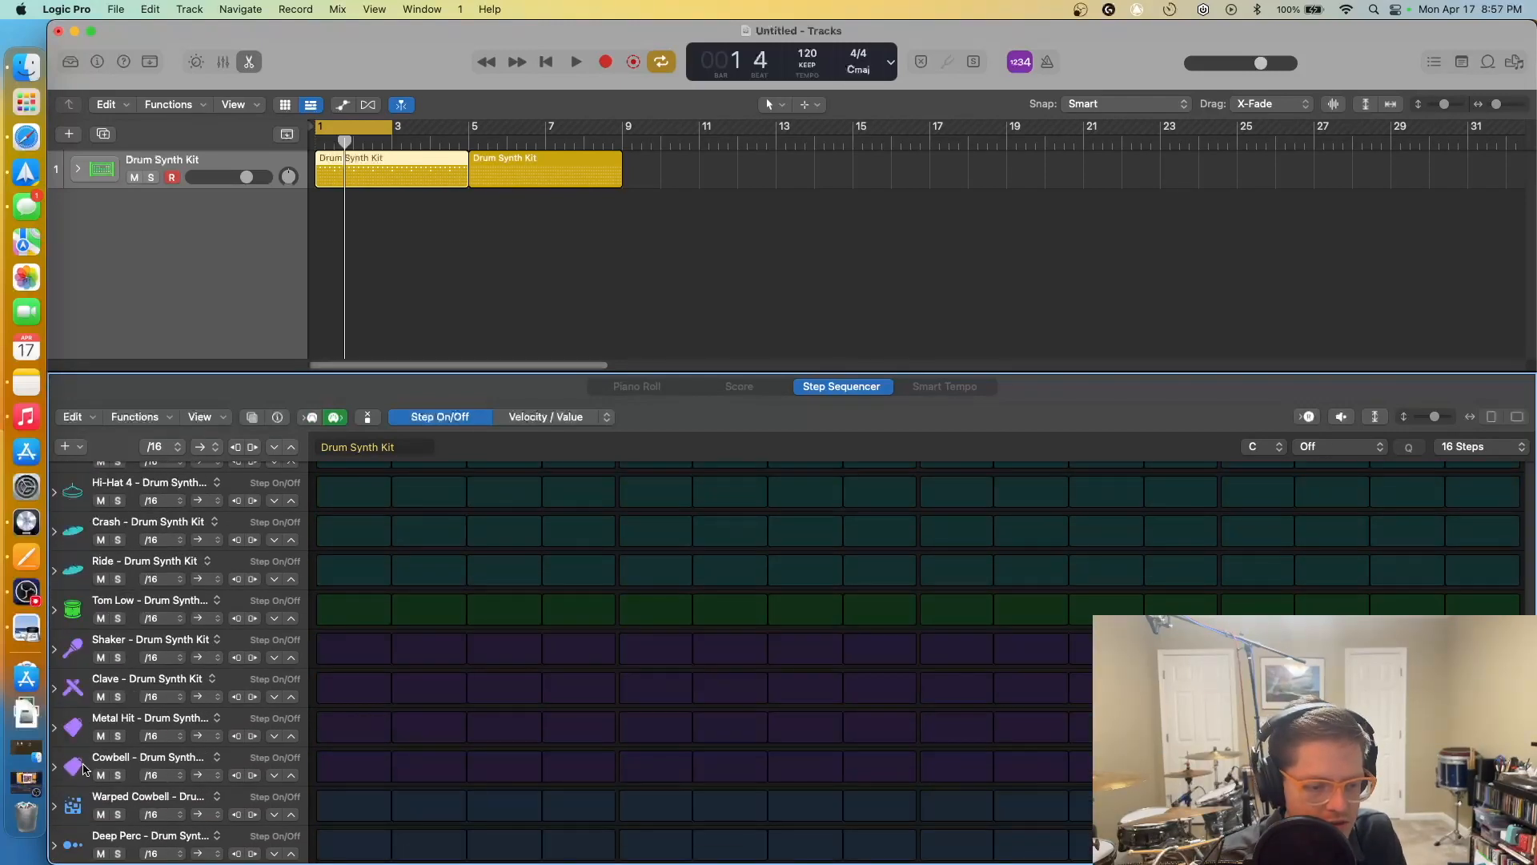
mouse_move(77, 690)
mouse_down()
mouse_move(104, 566)
mouse_move(97, 694)
mouse_up()
scroll(98, 636, up, 10)
scroll(104, 673, down, 6)
scroll(100, 685, down, 4)
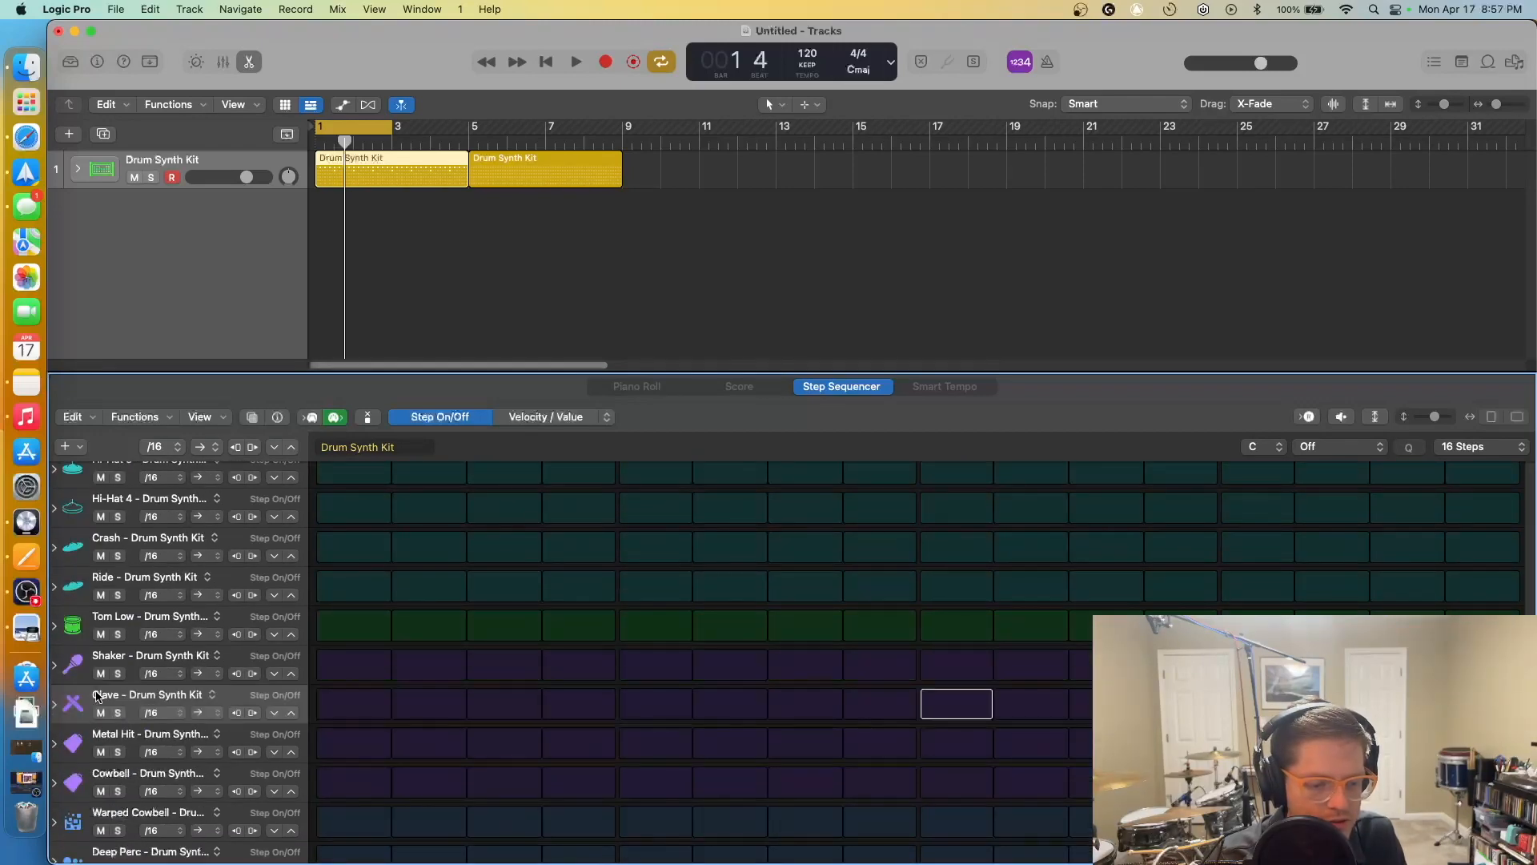
Audition the Metal Hit and Cowbell sounds, and move the Metal Hit row between Tom Mid and Snare 1
click(339, 740)
click(342, 743)
click(348, 776)
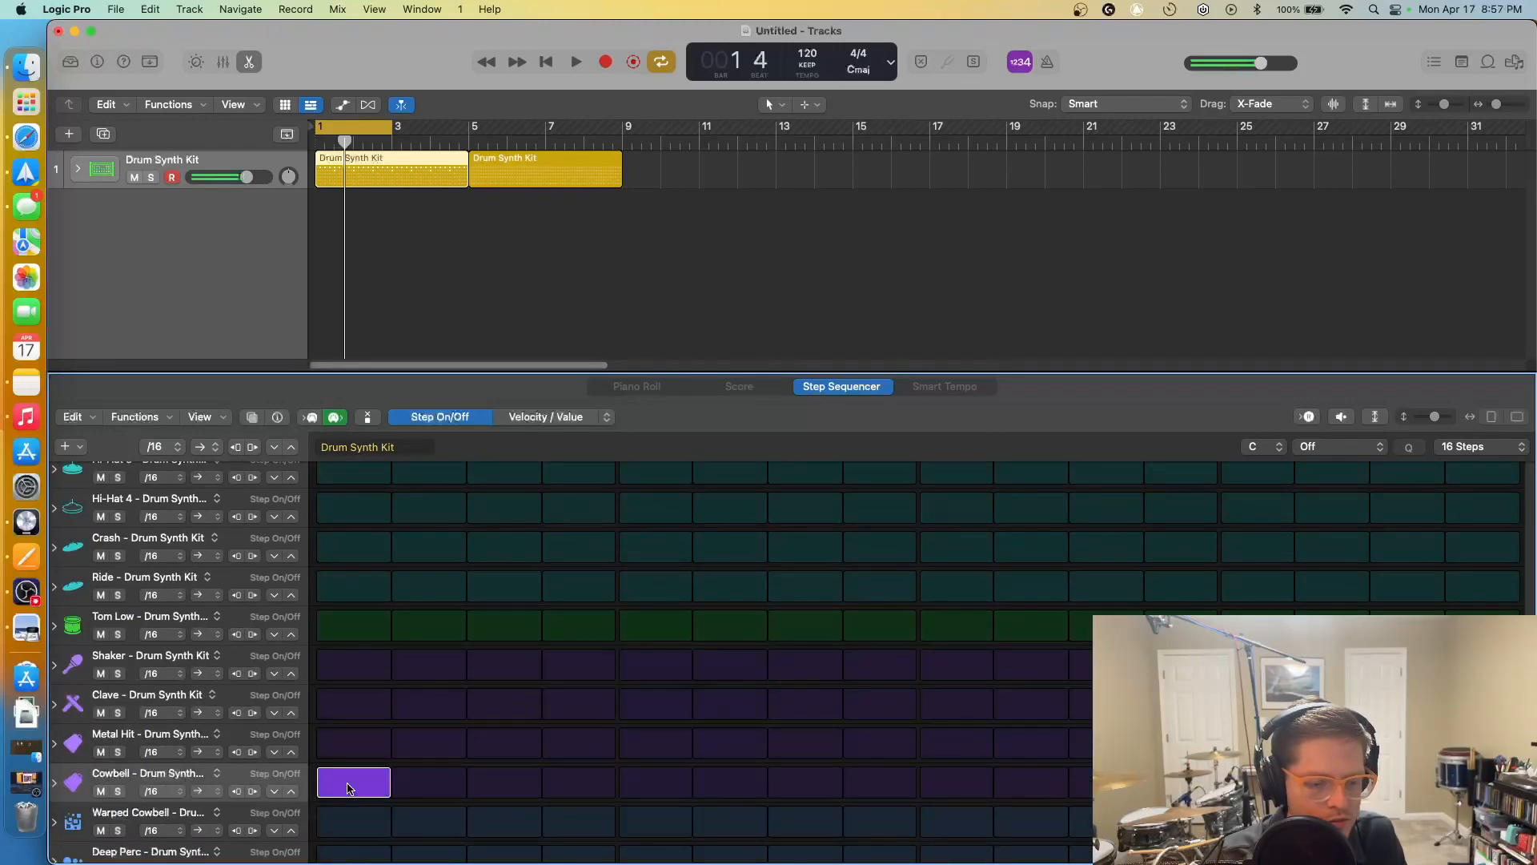
click(347, 780)
click(348, 755)
click(348, 755)
drag(74, 740, 138, 640)
scroll(94, 673, up, 10)
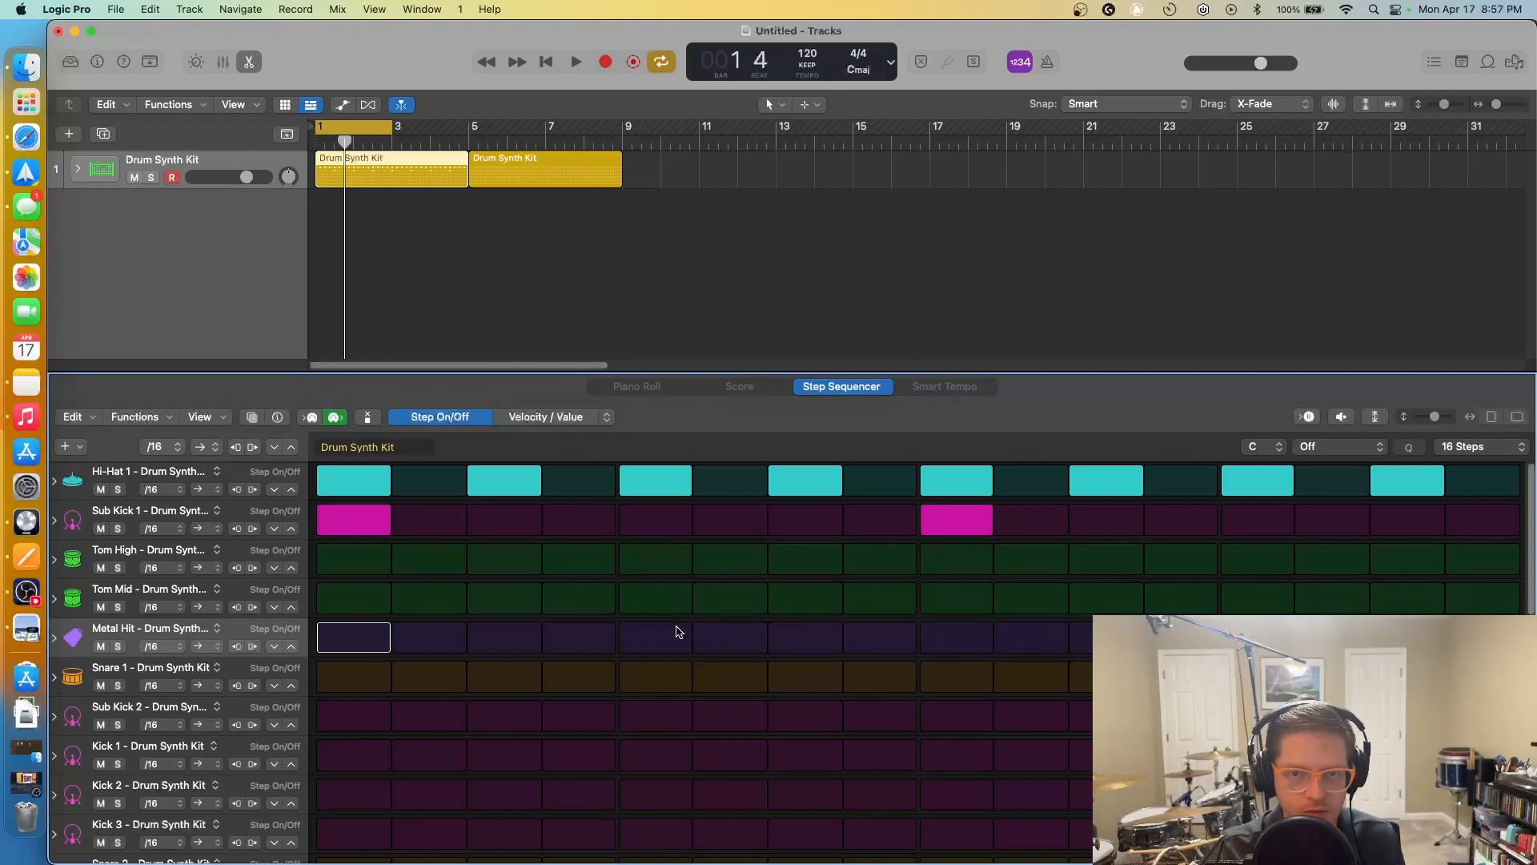
Turn on Snare 1 steps 5 and 13 and Sub Kick 1 step 16, listening to the loop
click(673, 685)
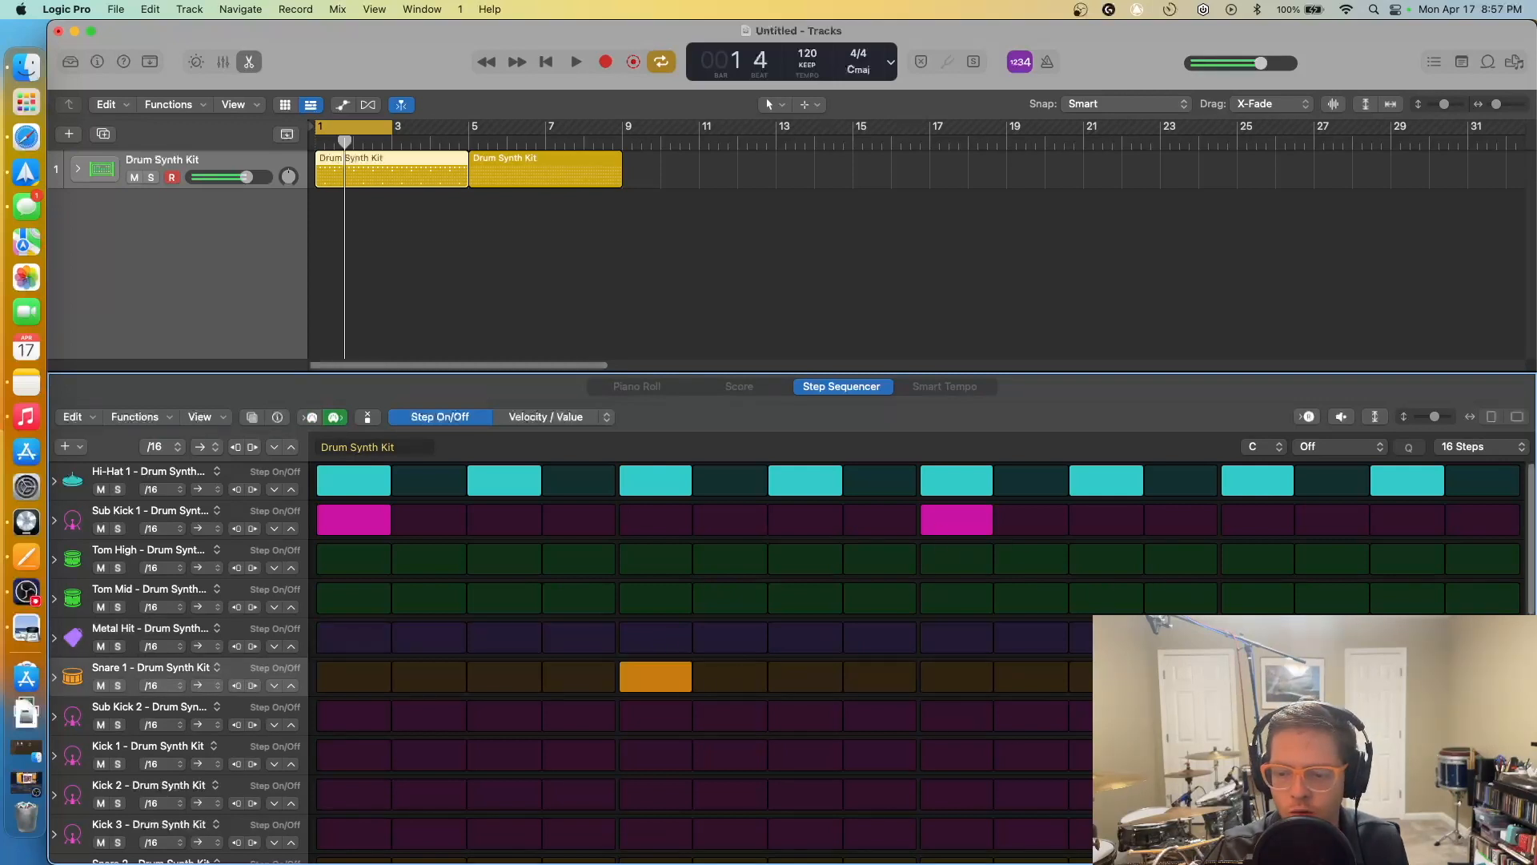
key(space)
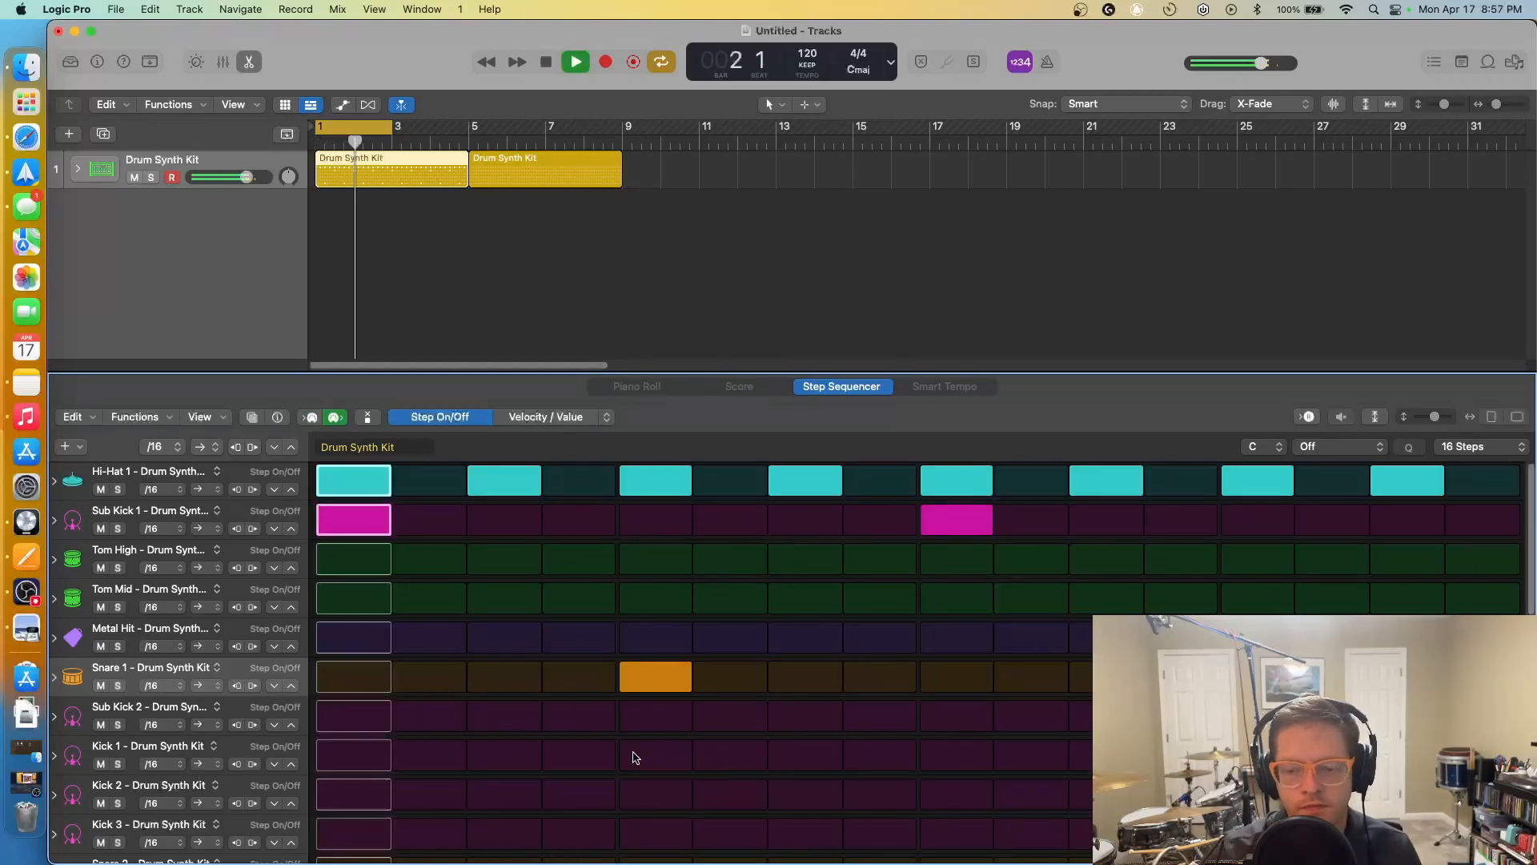
click(1454, 528)
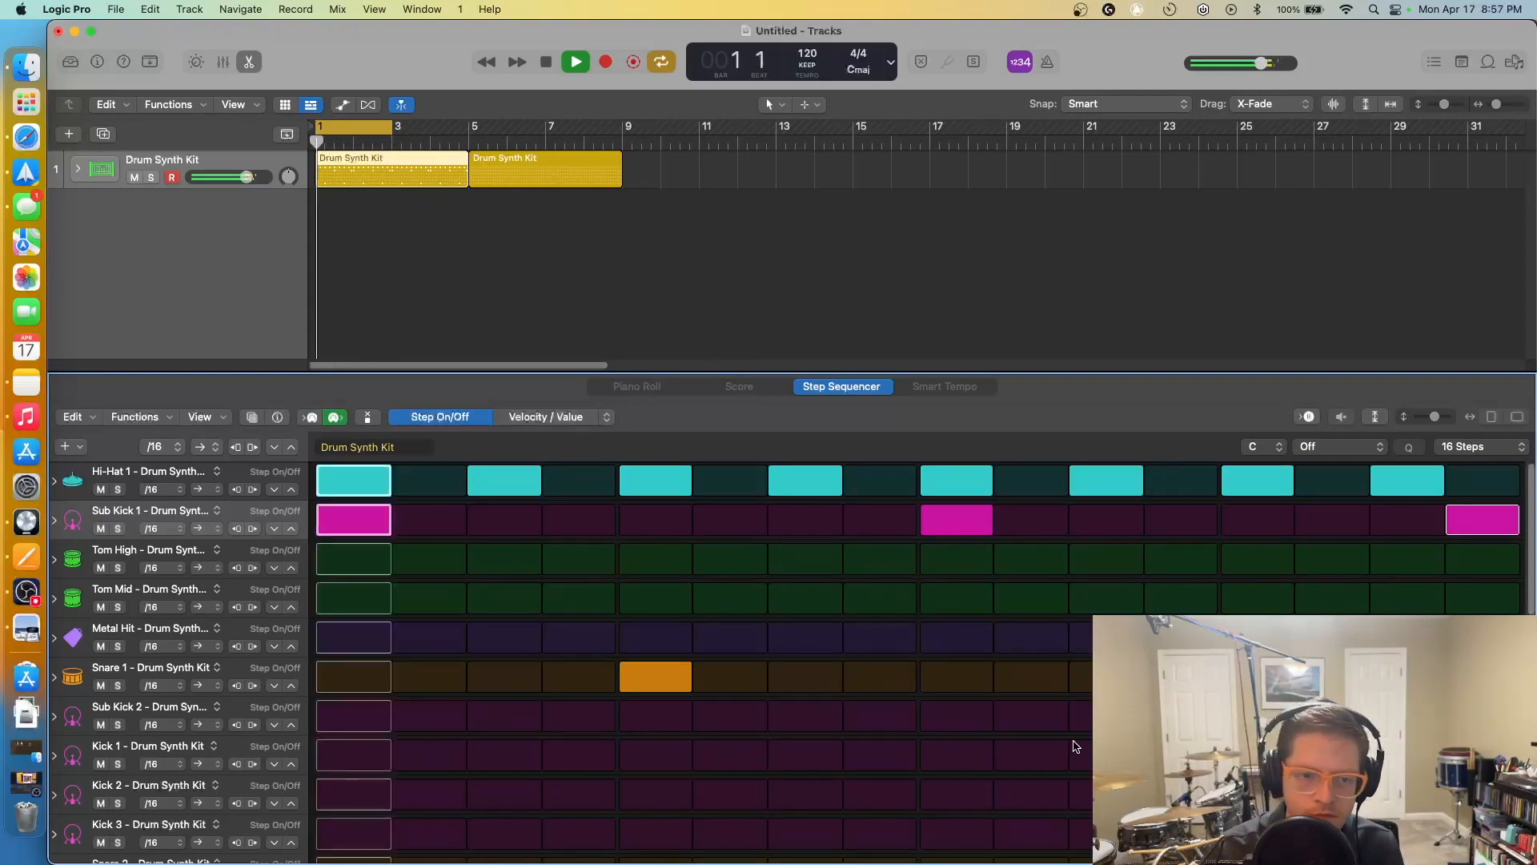
key(space)
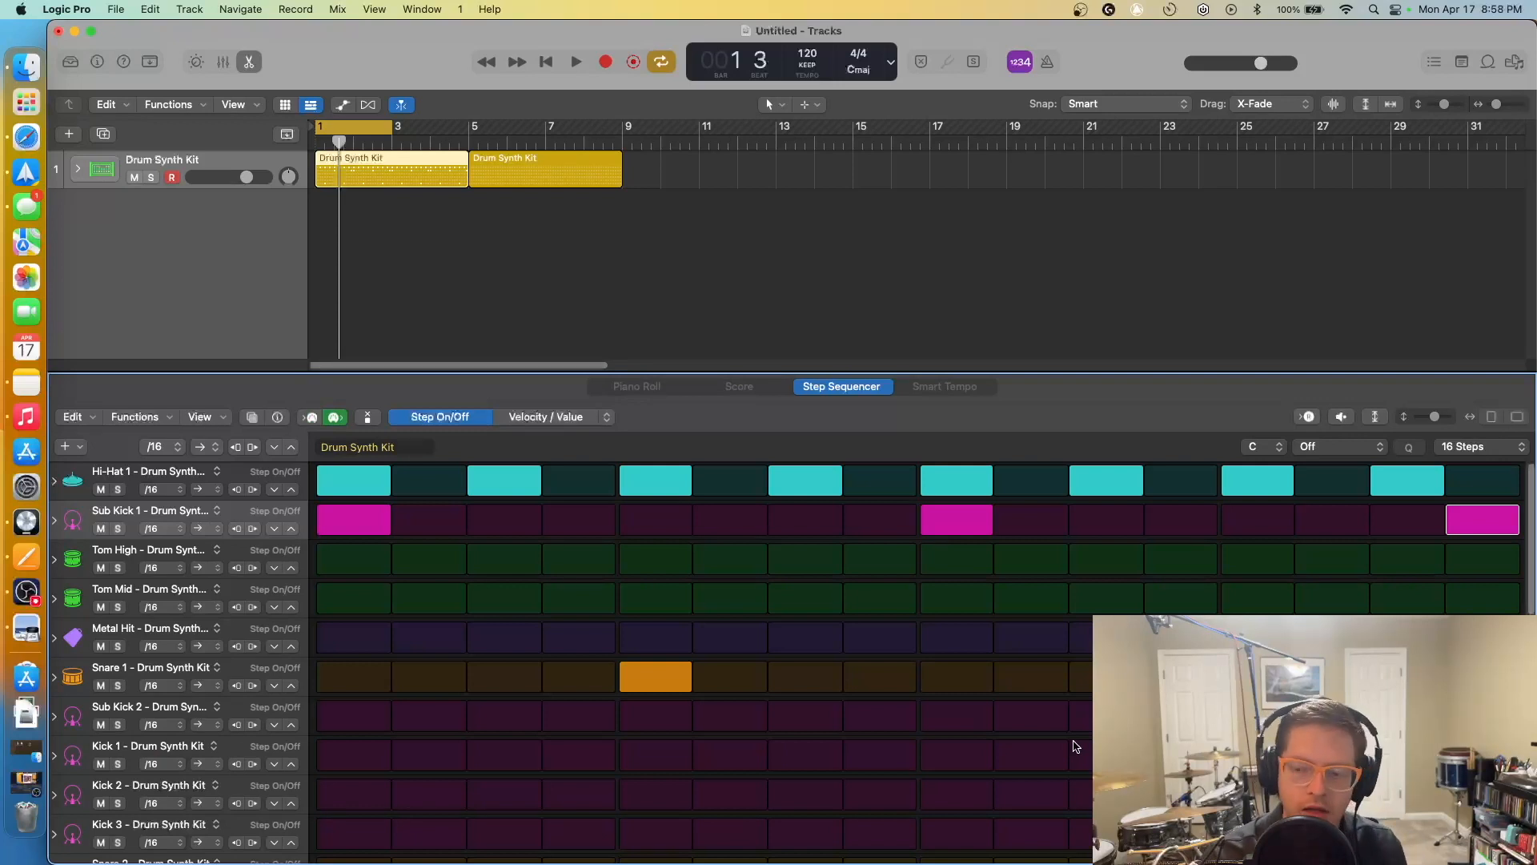
Extend the pattern to 32 steps with Sub Kick 1 step 16 turned off, and play it back
click(1504, 449)
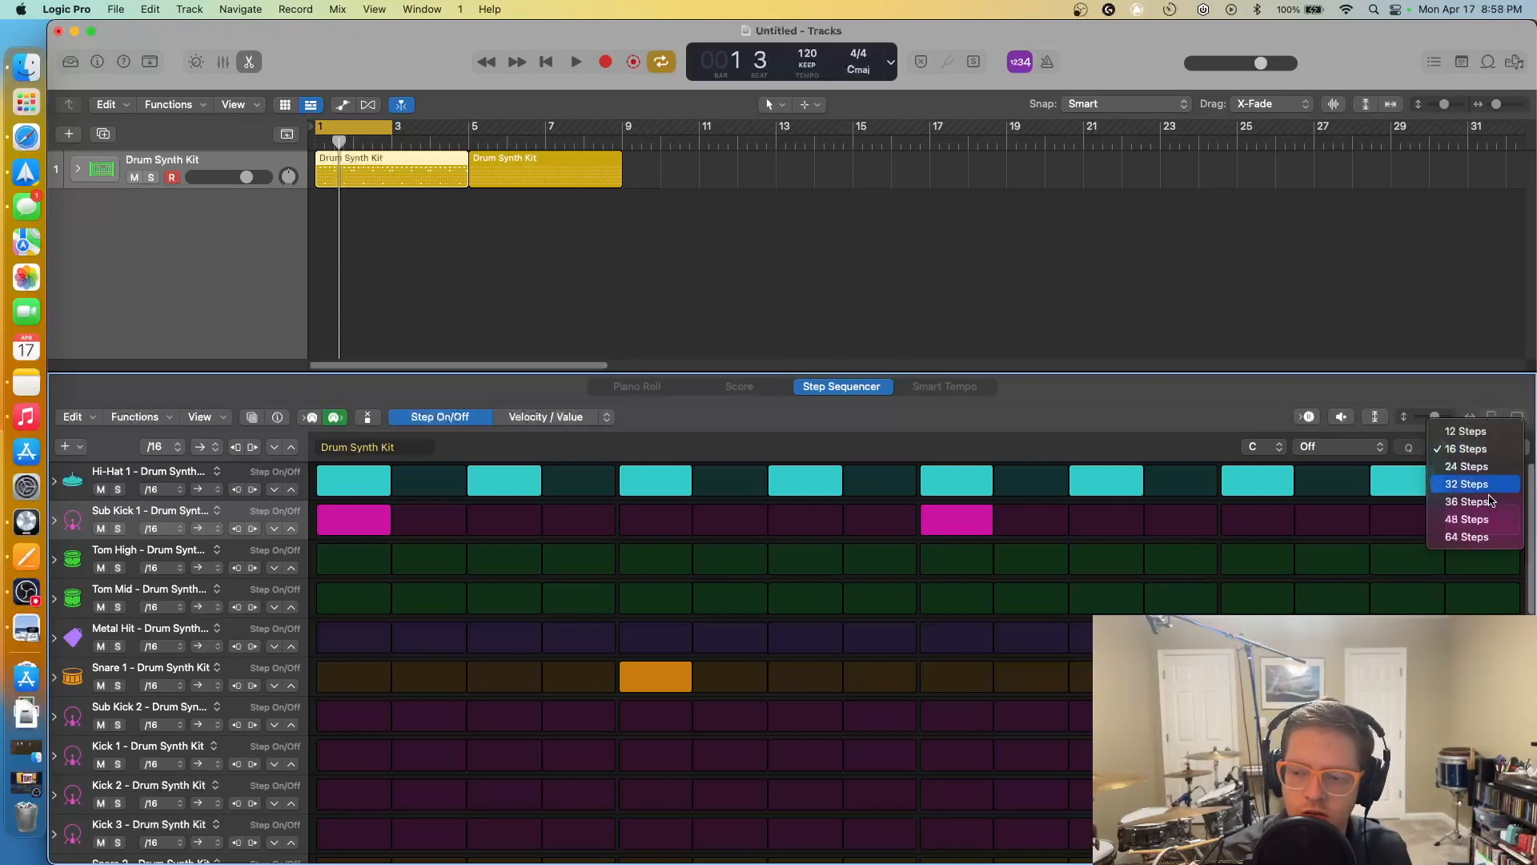
click(1501, 488)
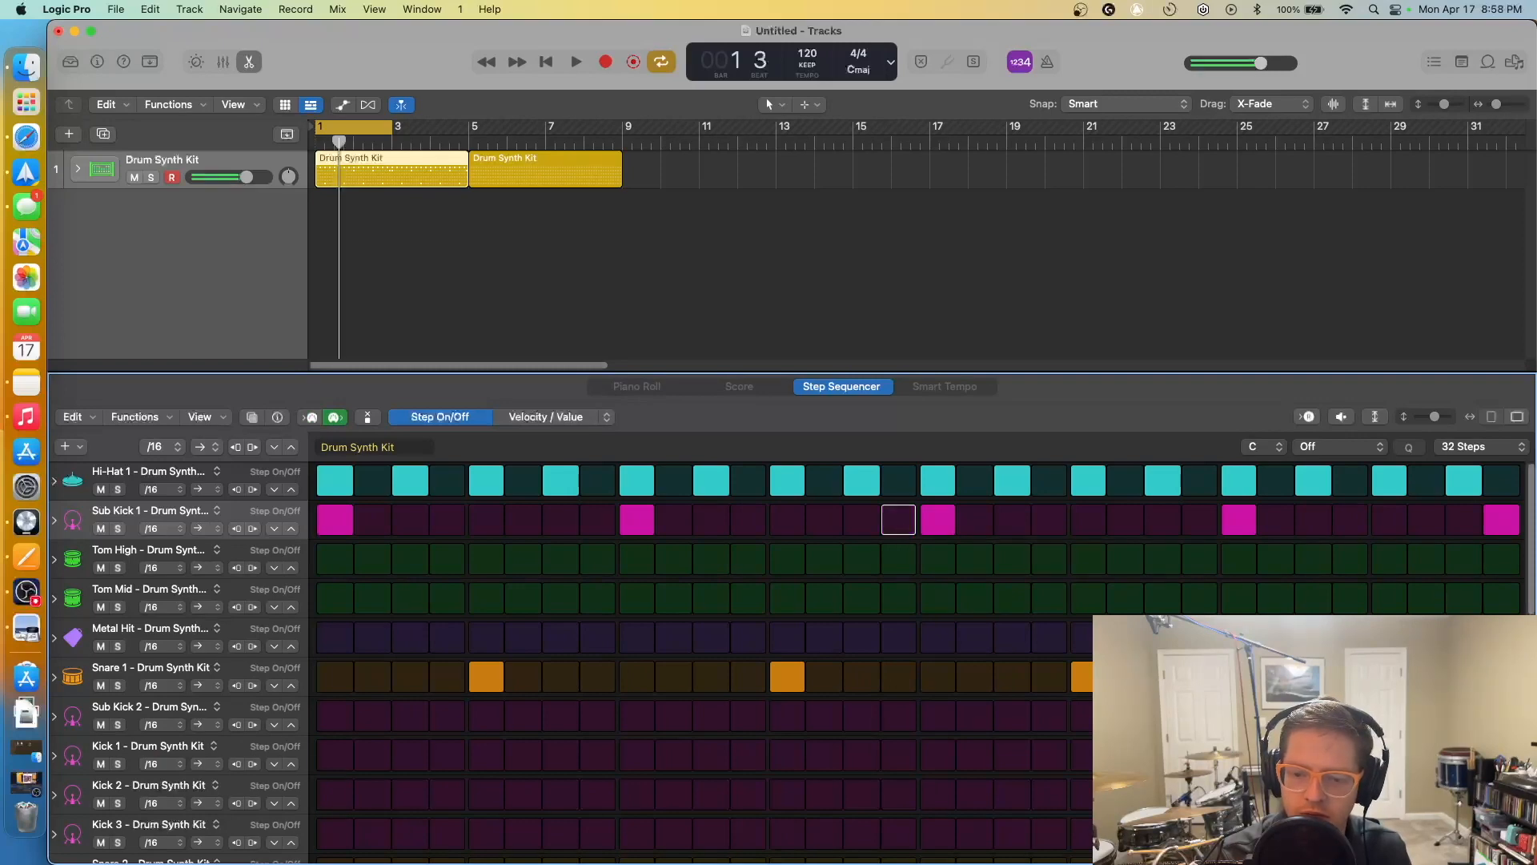
key(space)
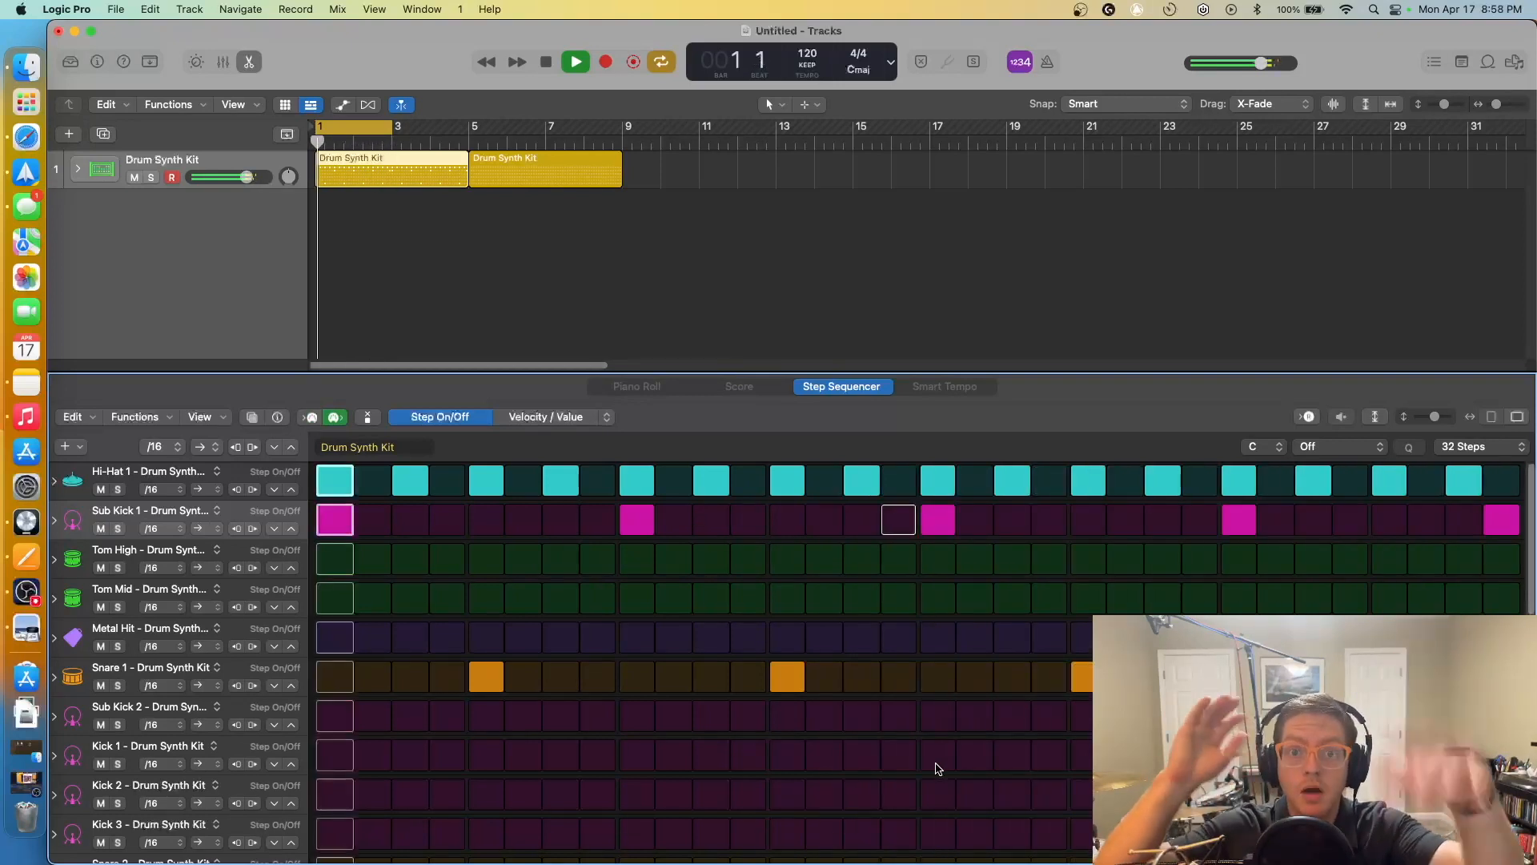
key(space)
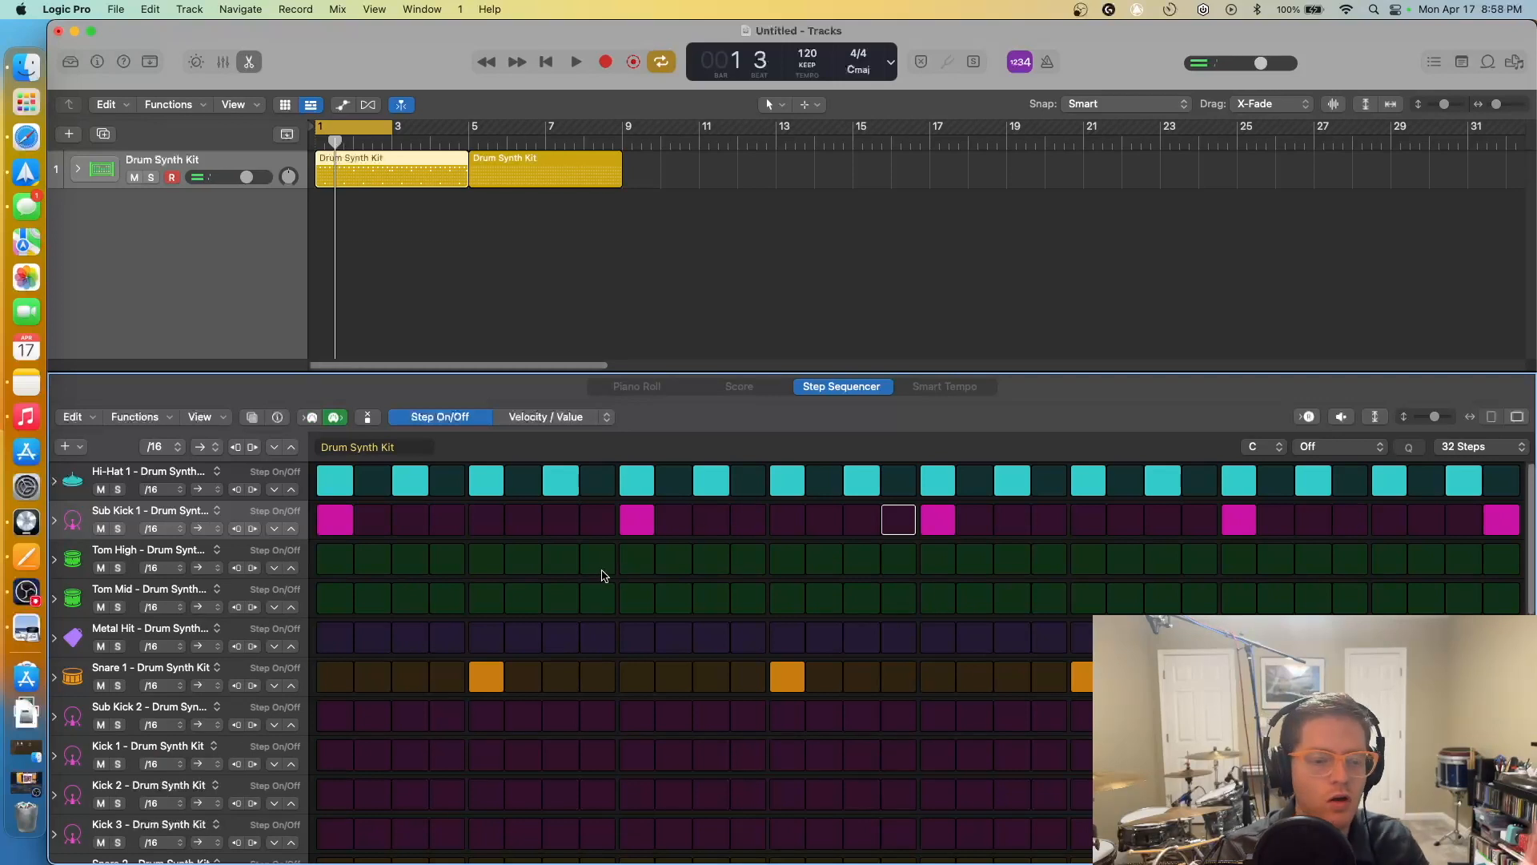
Turn on Hi-Hat 1 steps 6, 16 and 26, and play the pattern from bar 1
click(535, 493)
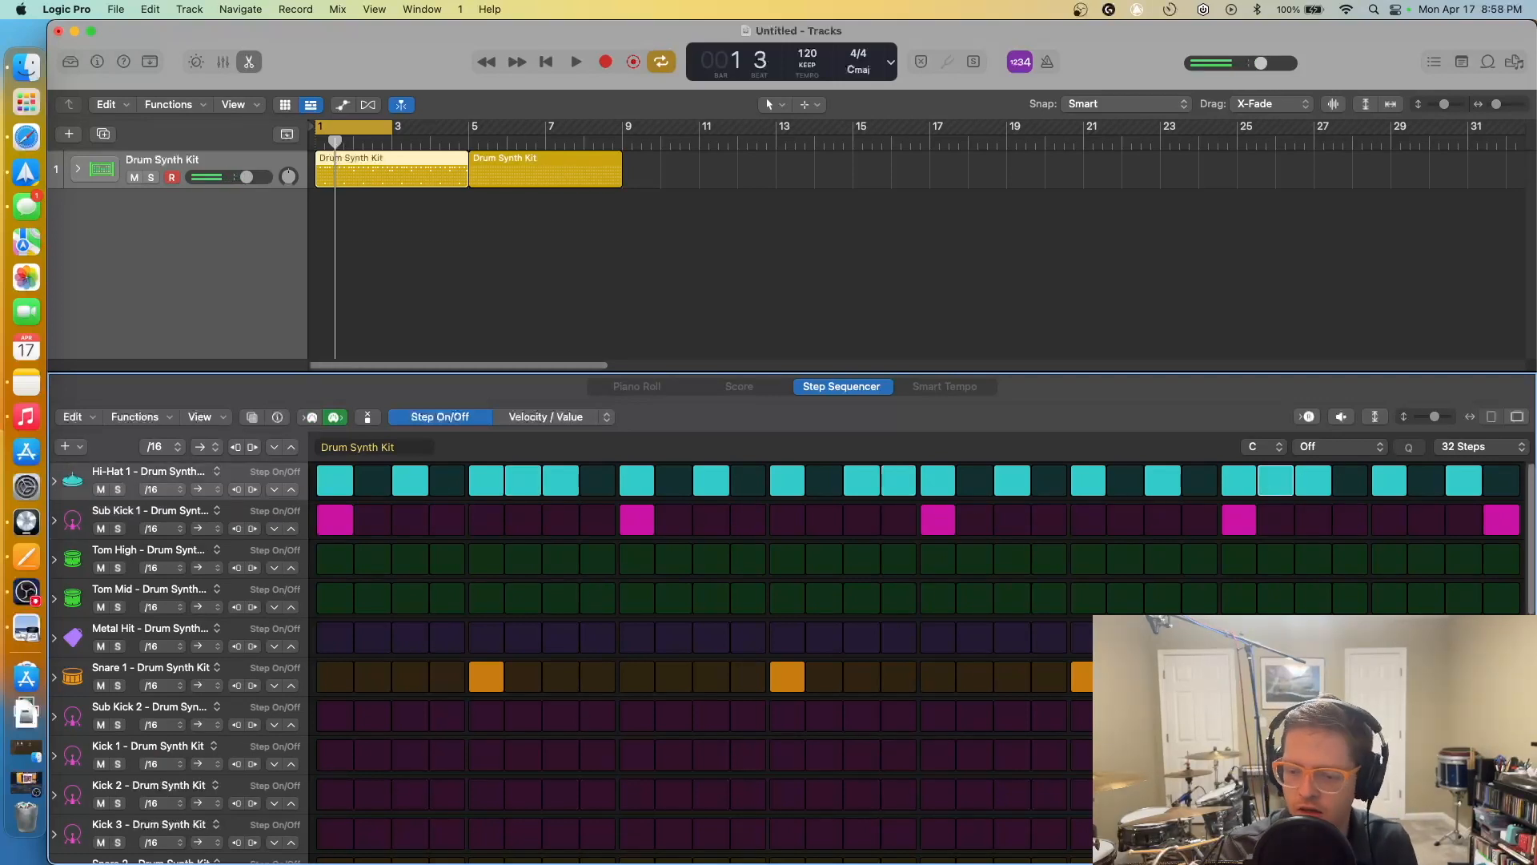
click(153, 677)
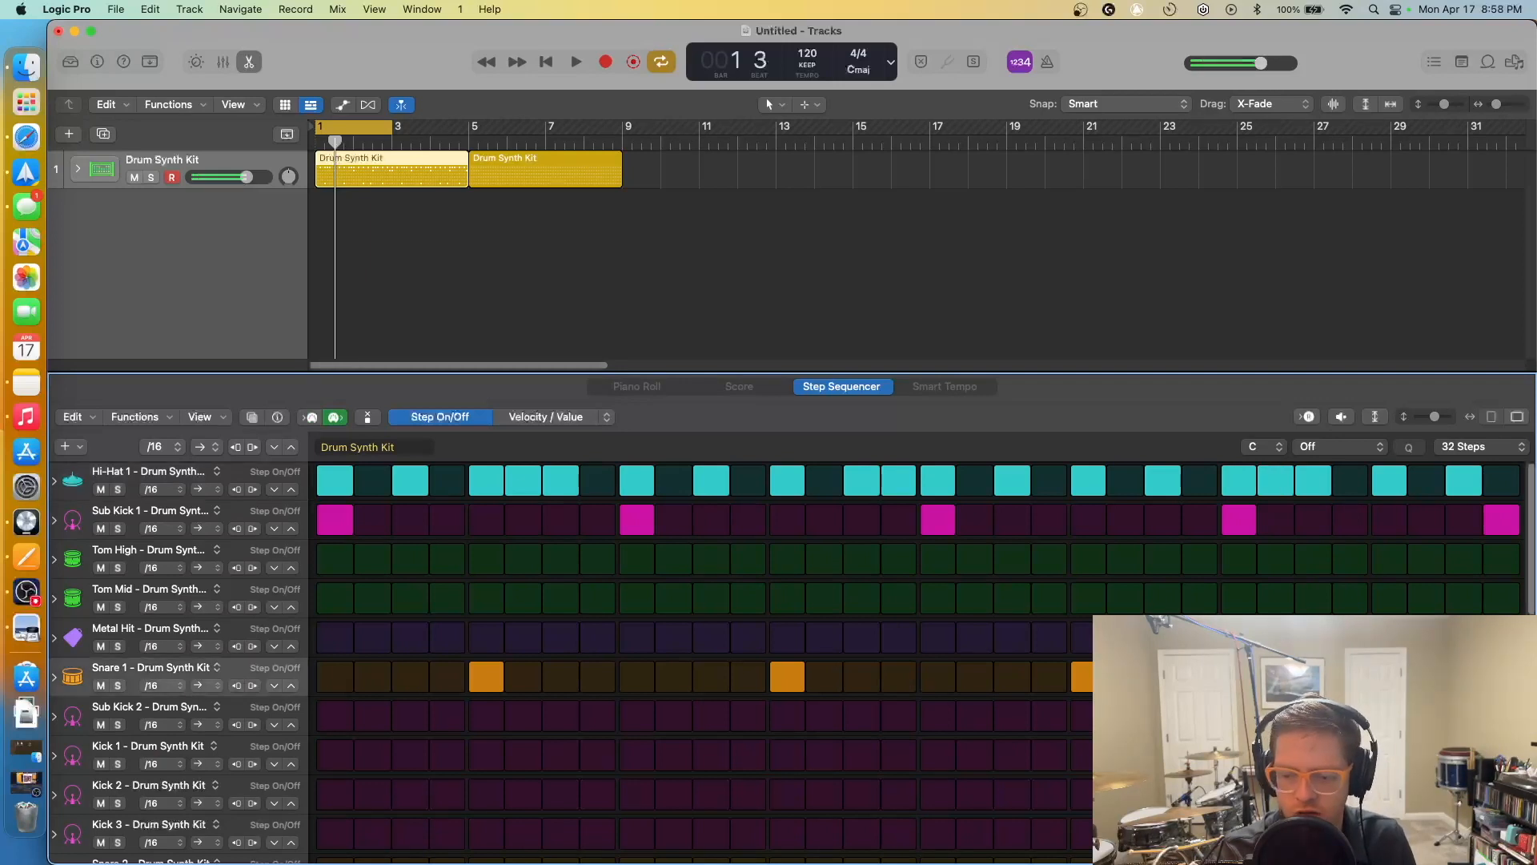
click(546, 62)
key(space)
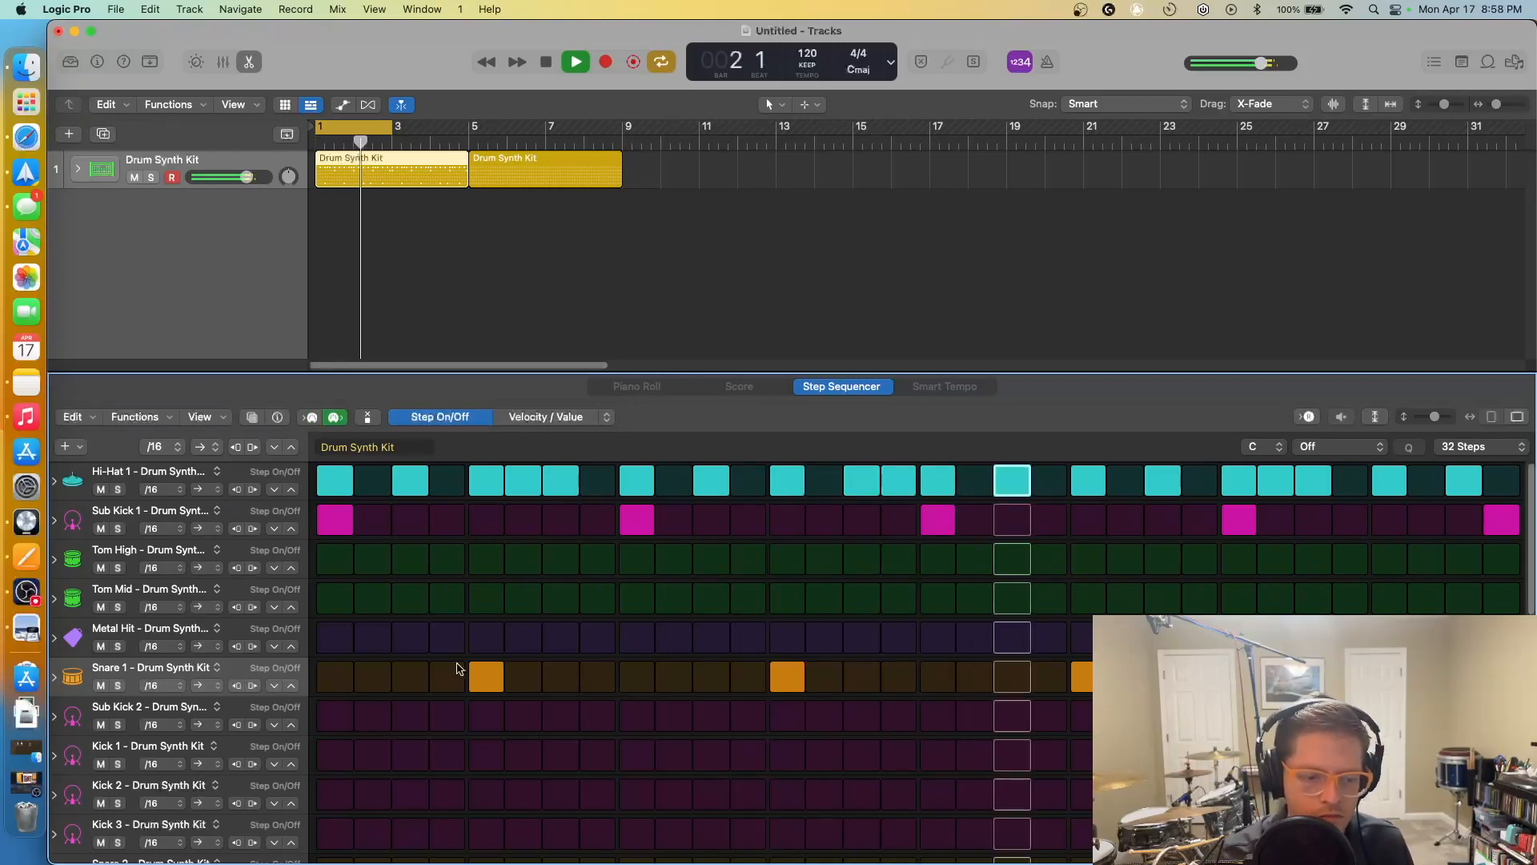
key(space)
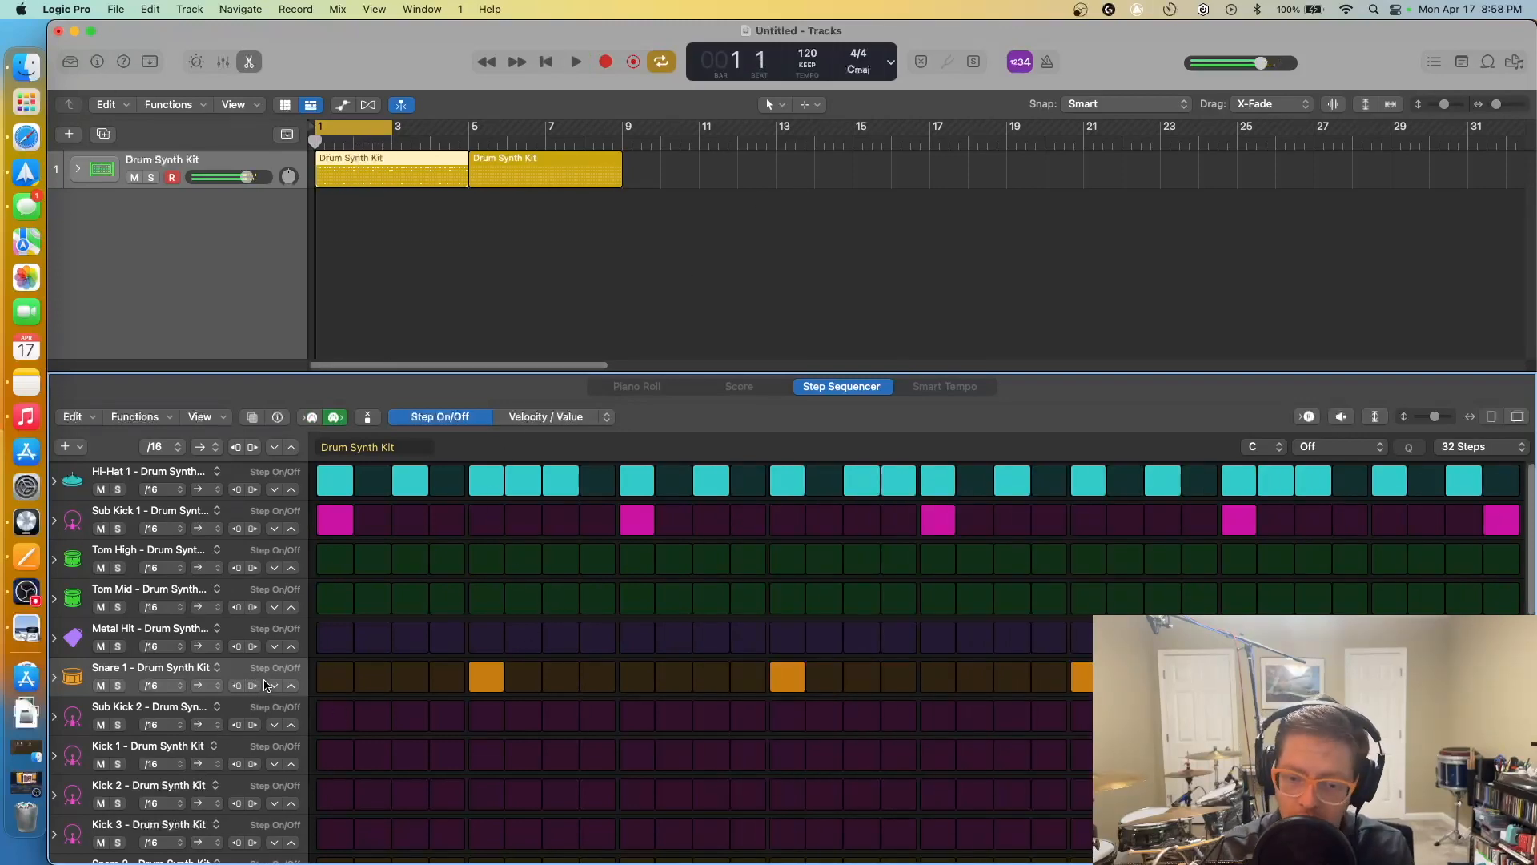
Audition the Hi-Hat 2, Hi-Hat 3, Hi-Hat 4 and Crash sounds on step 1, leaving their steps off
scroll(233, 702, down, 10)
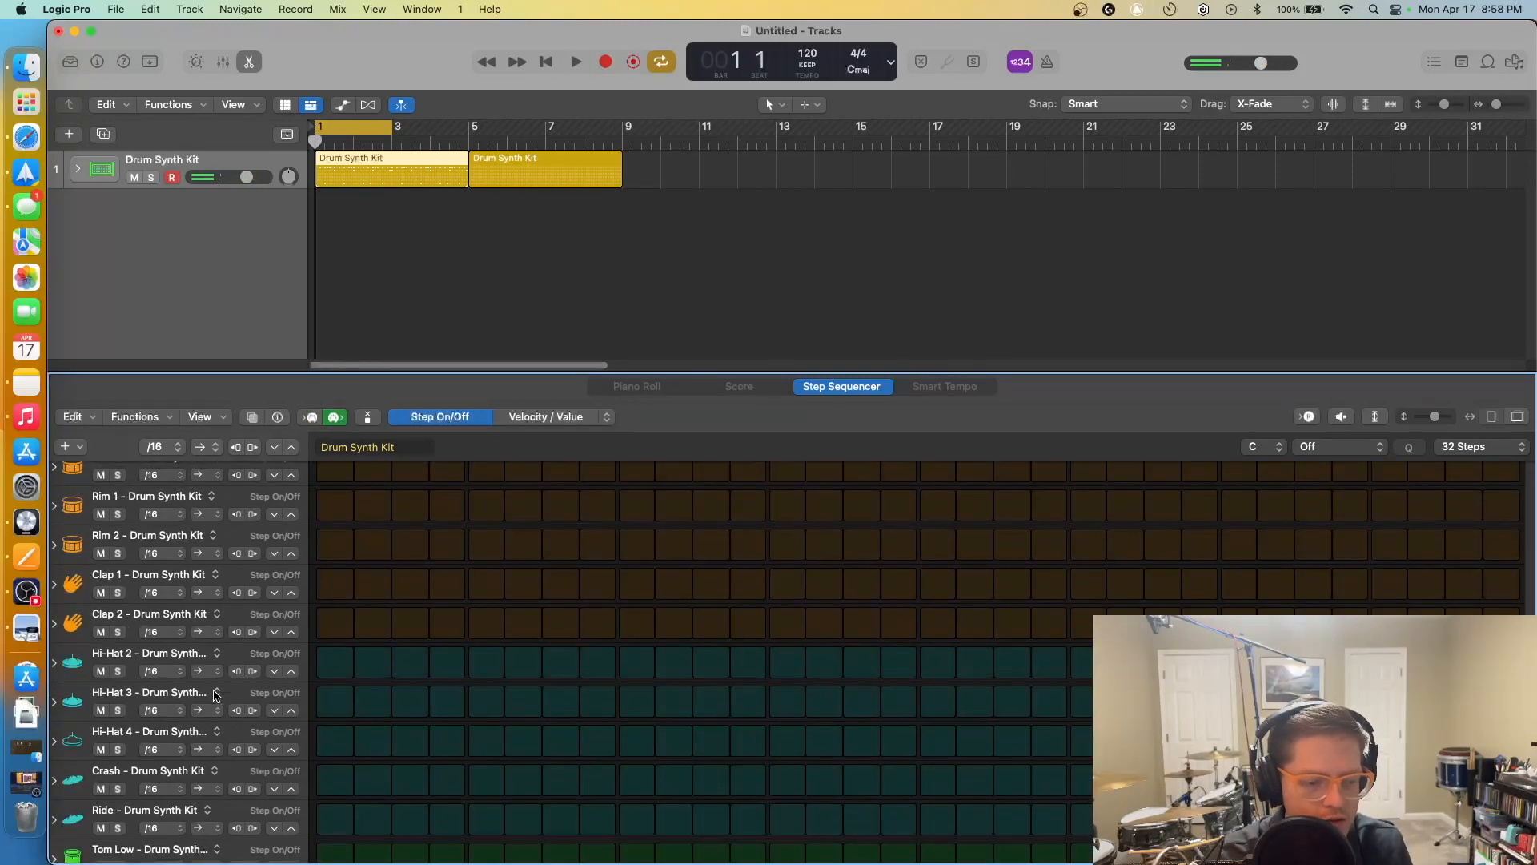
double_click(343, 739)
double_click(342, 697)
double_click(344, 665)
click(330, 677)
click(330, 677)
click(328, 783)
click(329, 783)
click(330, 731)
click(331, 735)
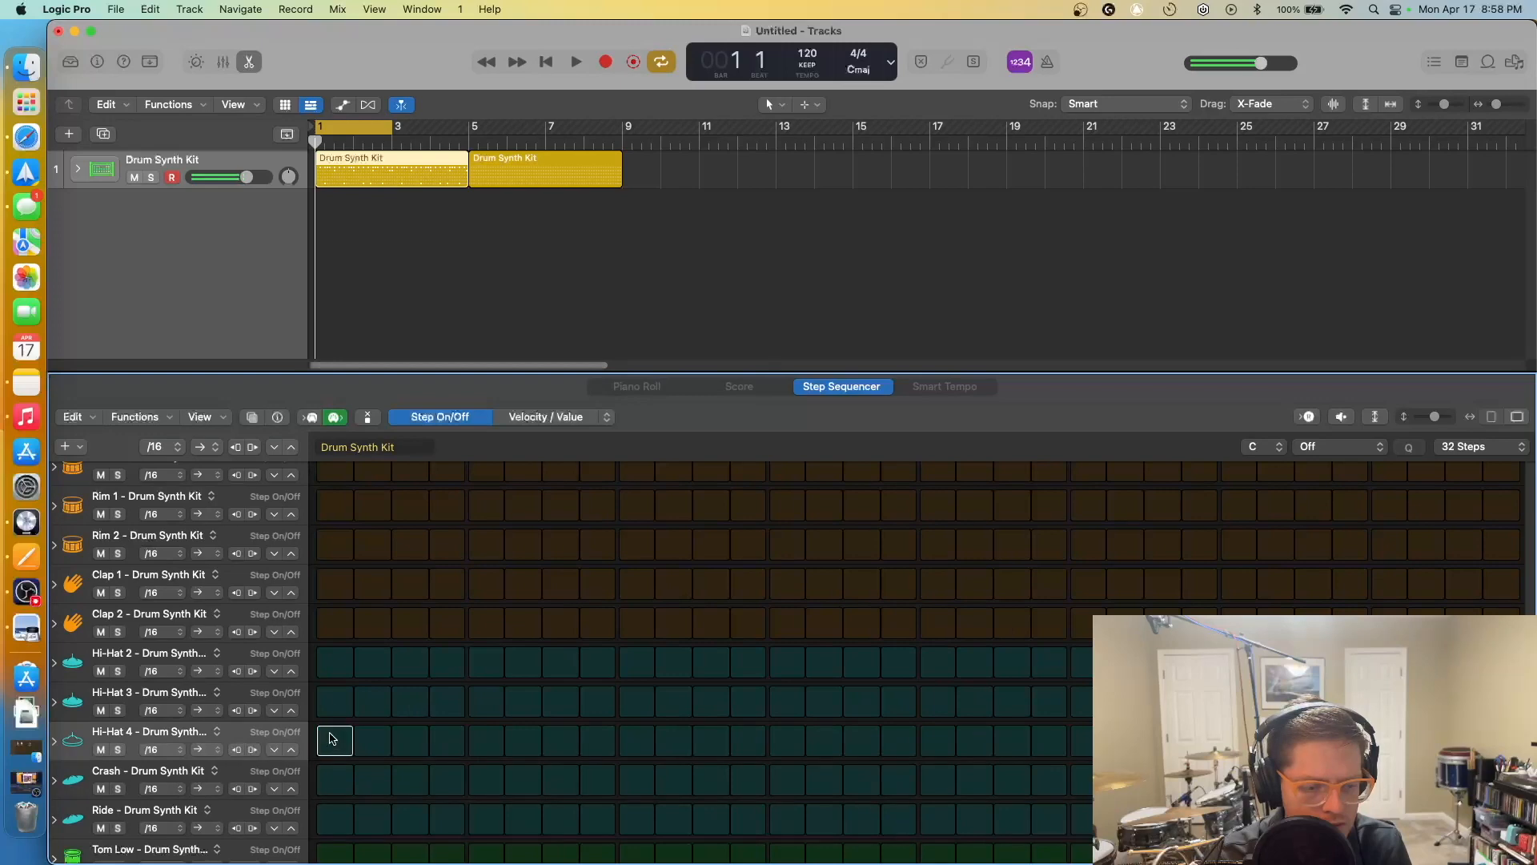
click(337, 664)
click(336, 665)
Move the Hi-Hat 2 row directly below Hi-Hat 1
click(152, 654)
click(73, 669)
drag(73, 670, 74, 517)
During playback, turn on Hi-Hat 2 steps 16 and 32 and turn off Hi-Hat 1 step 16
key(space)
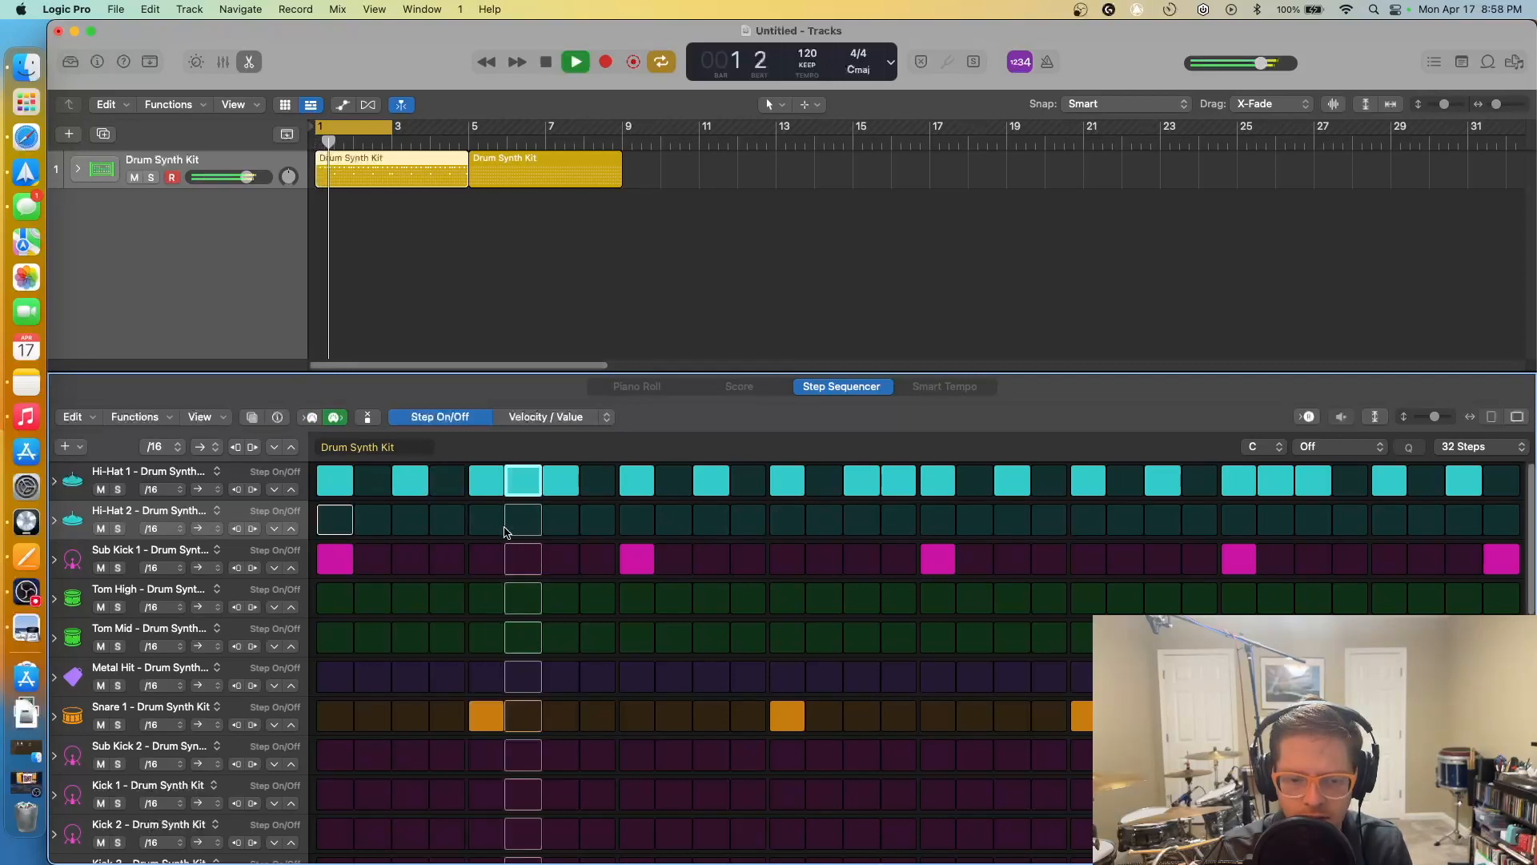
click(899, 520)
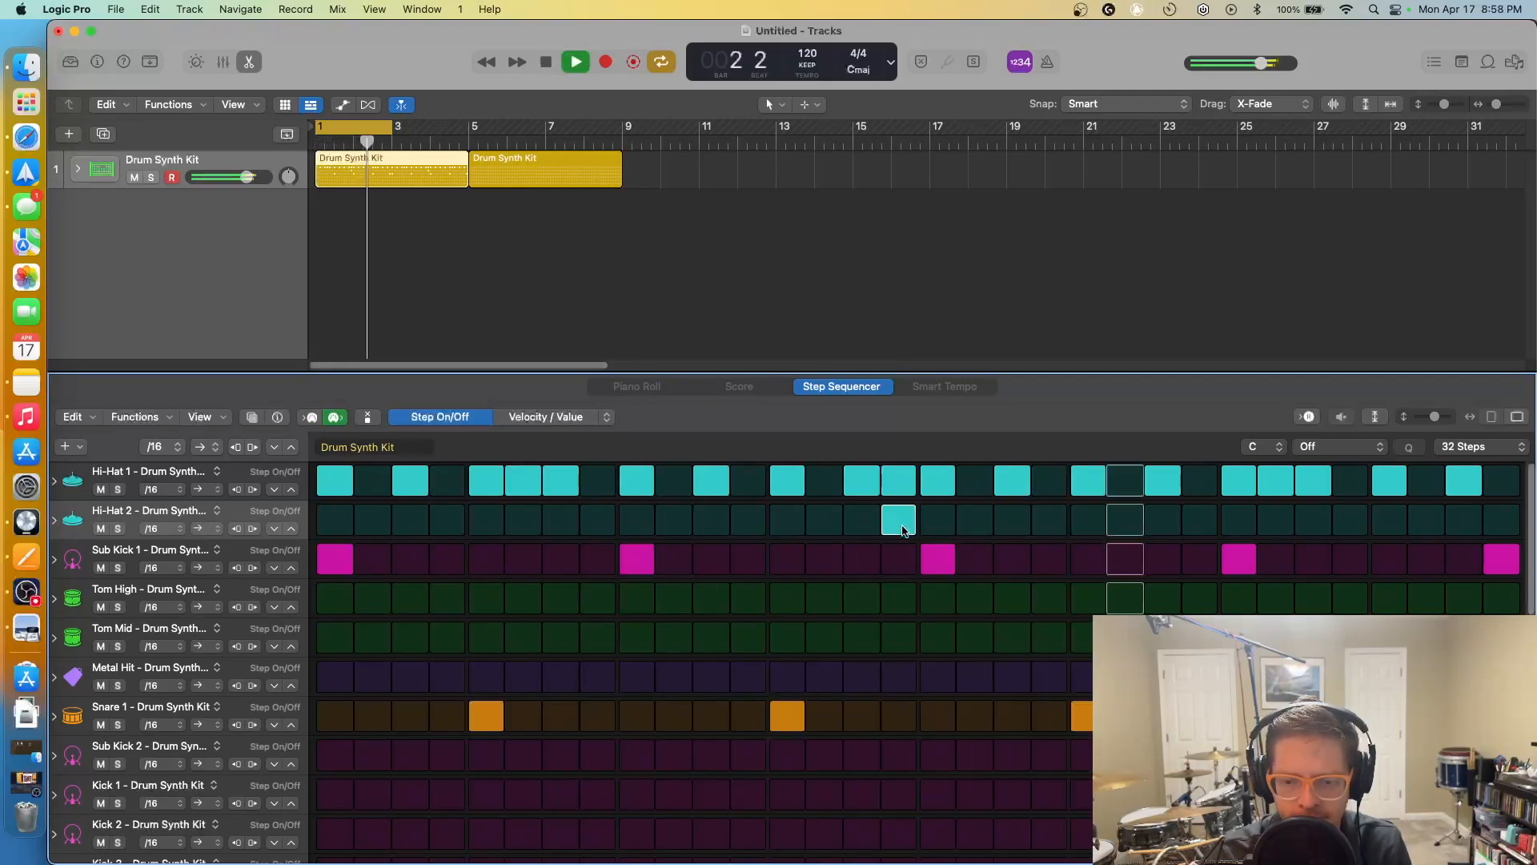
click(1502, 520)
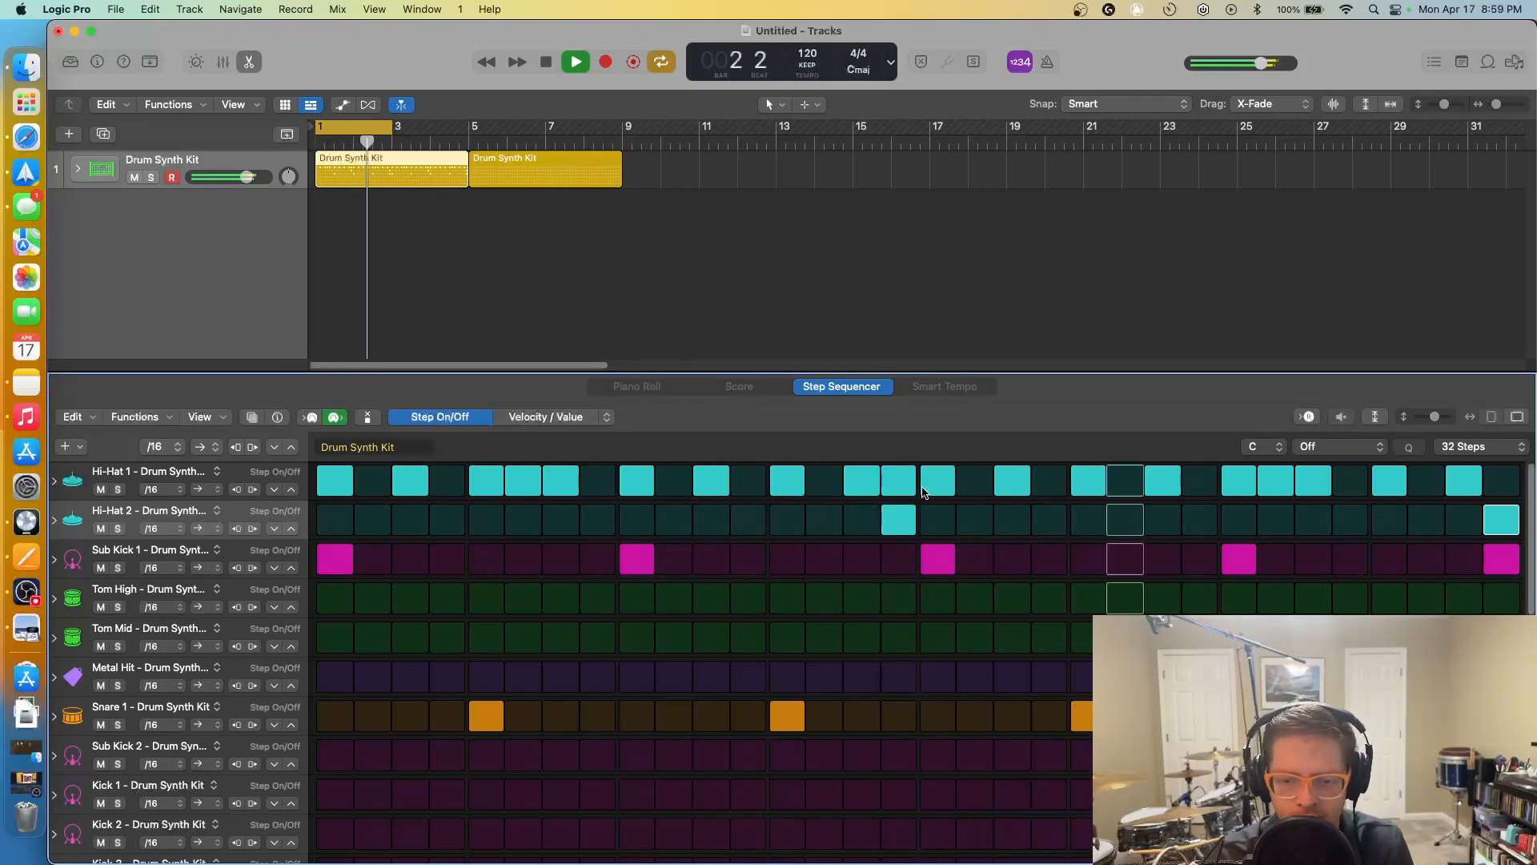
click(898, 480)
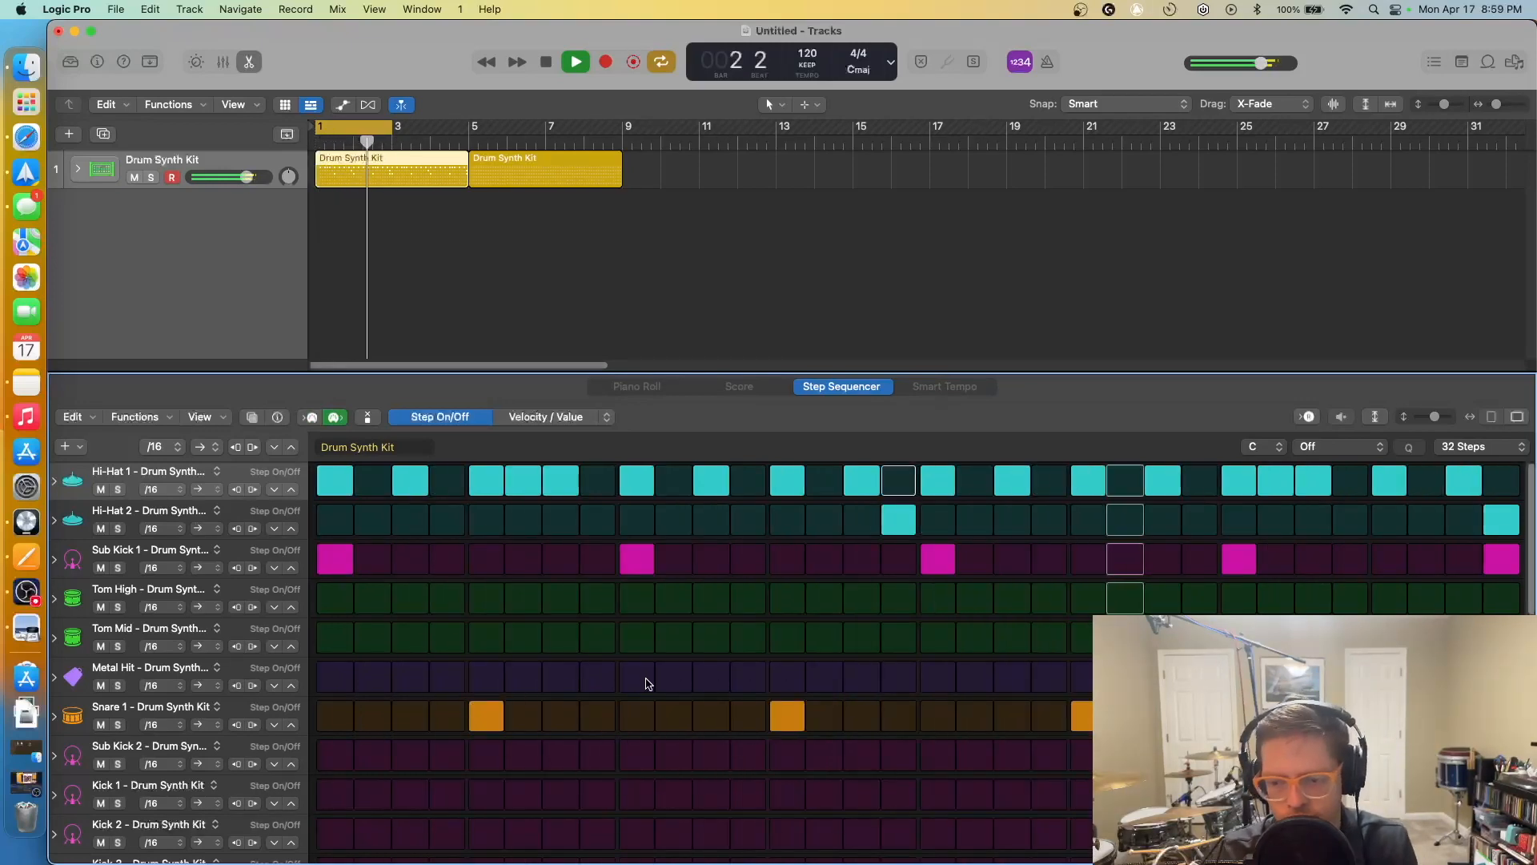
key(space)
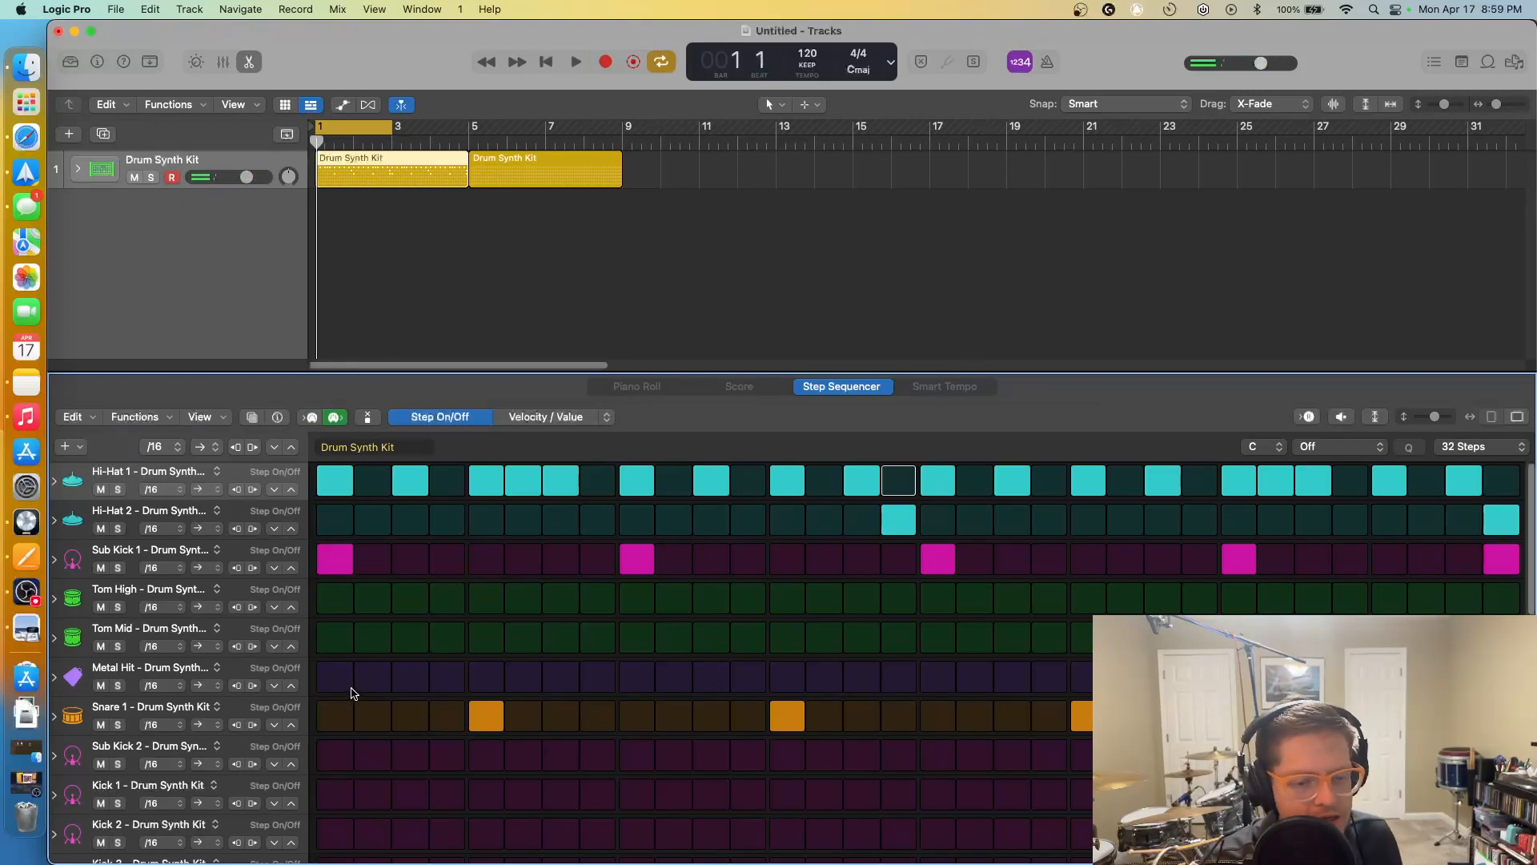
Turn on Metal Hit steps 1, 4, 7, 11, 13, 17 and 20, playing the pattern in between to check it
click(336, 678)
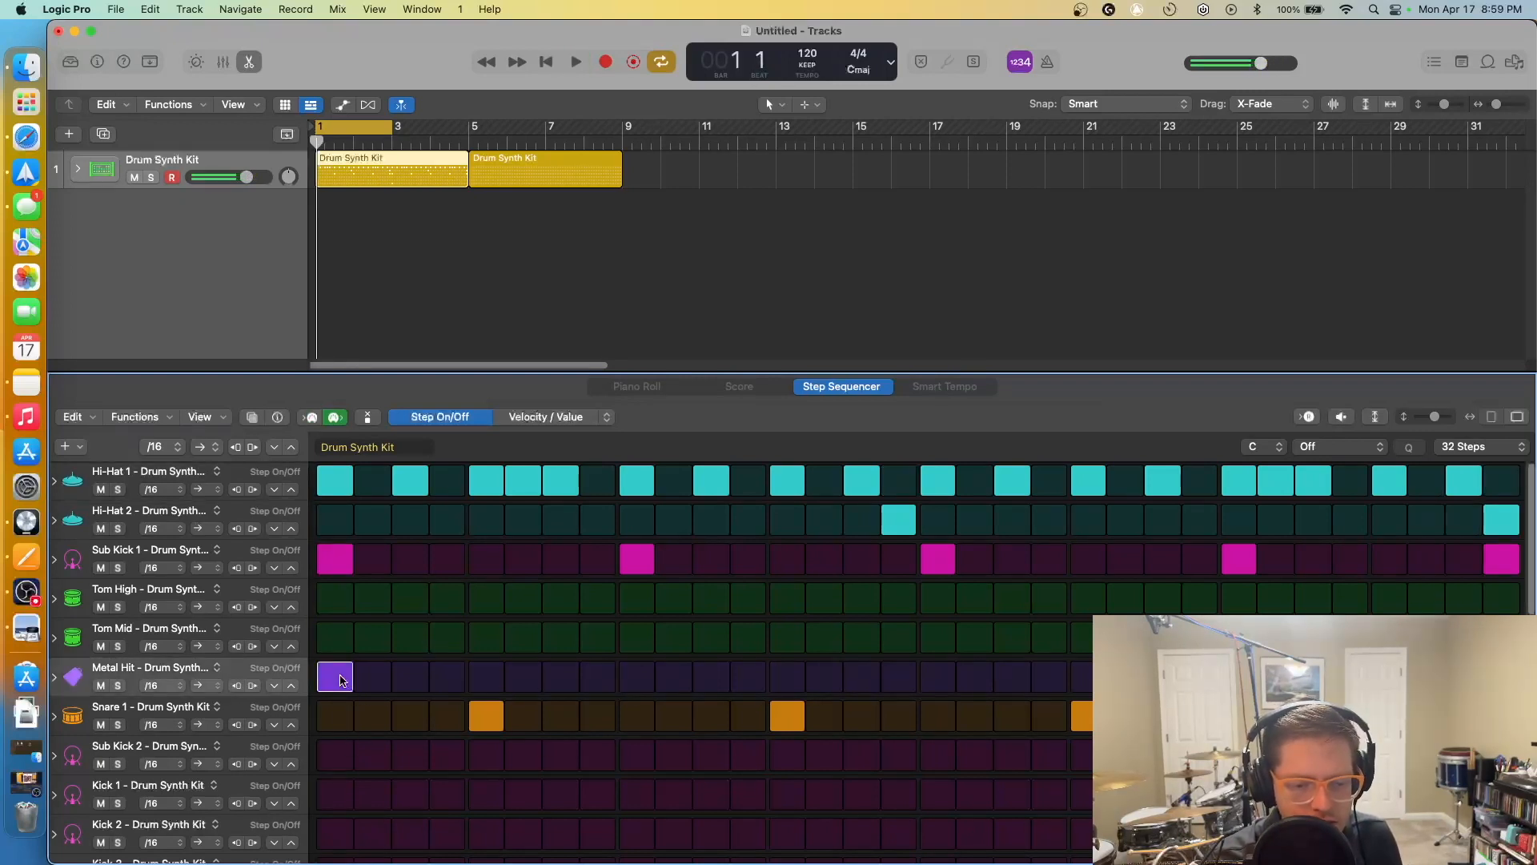
click(440, 678)
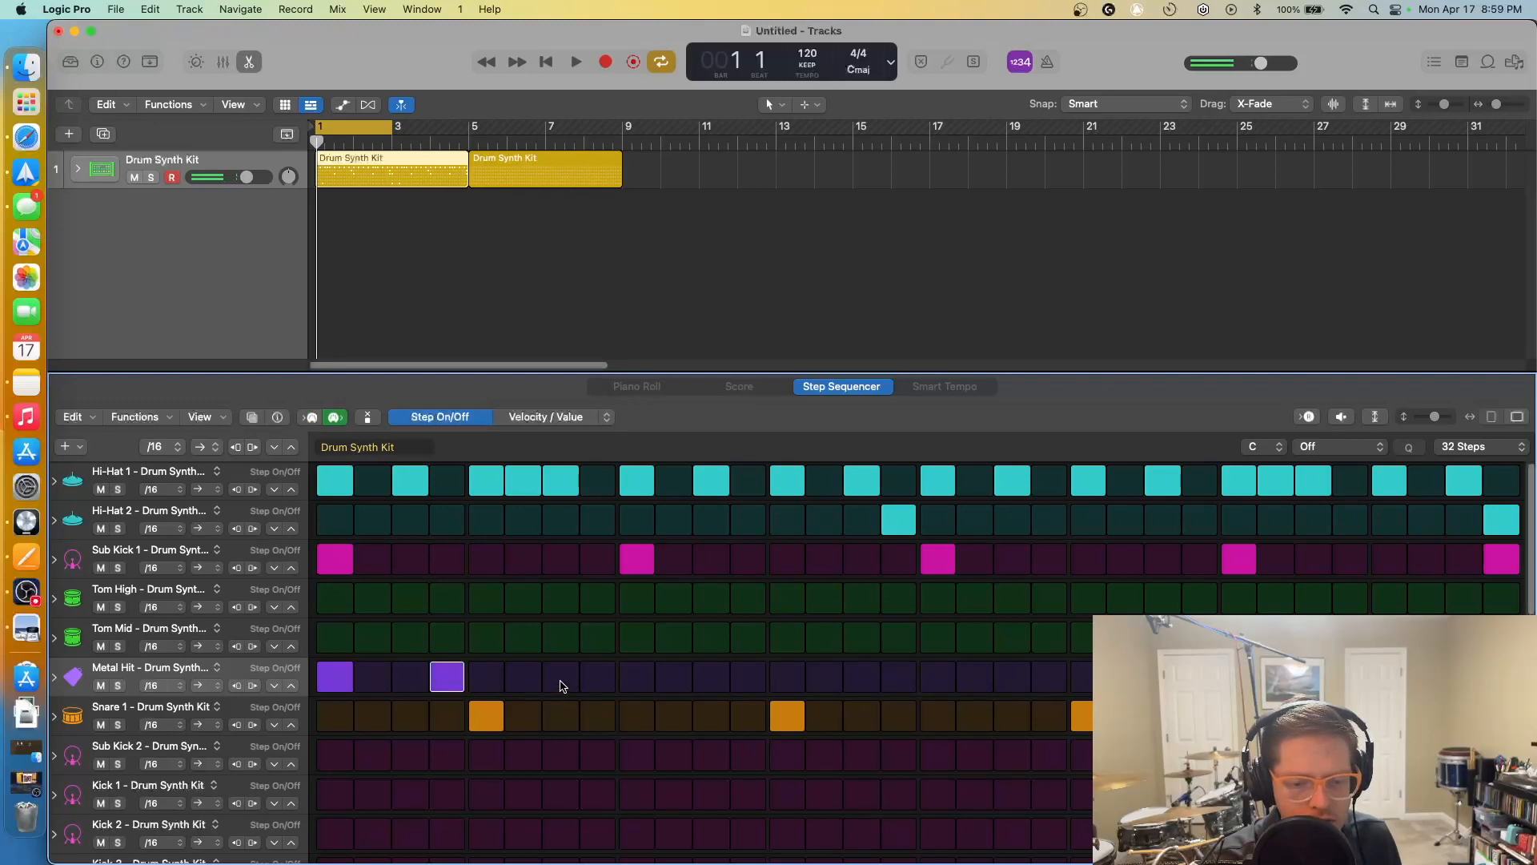
click(562, 679)
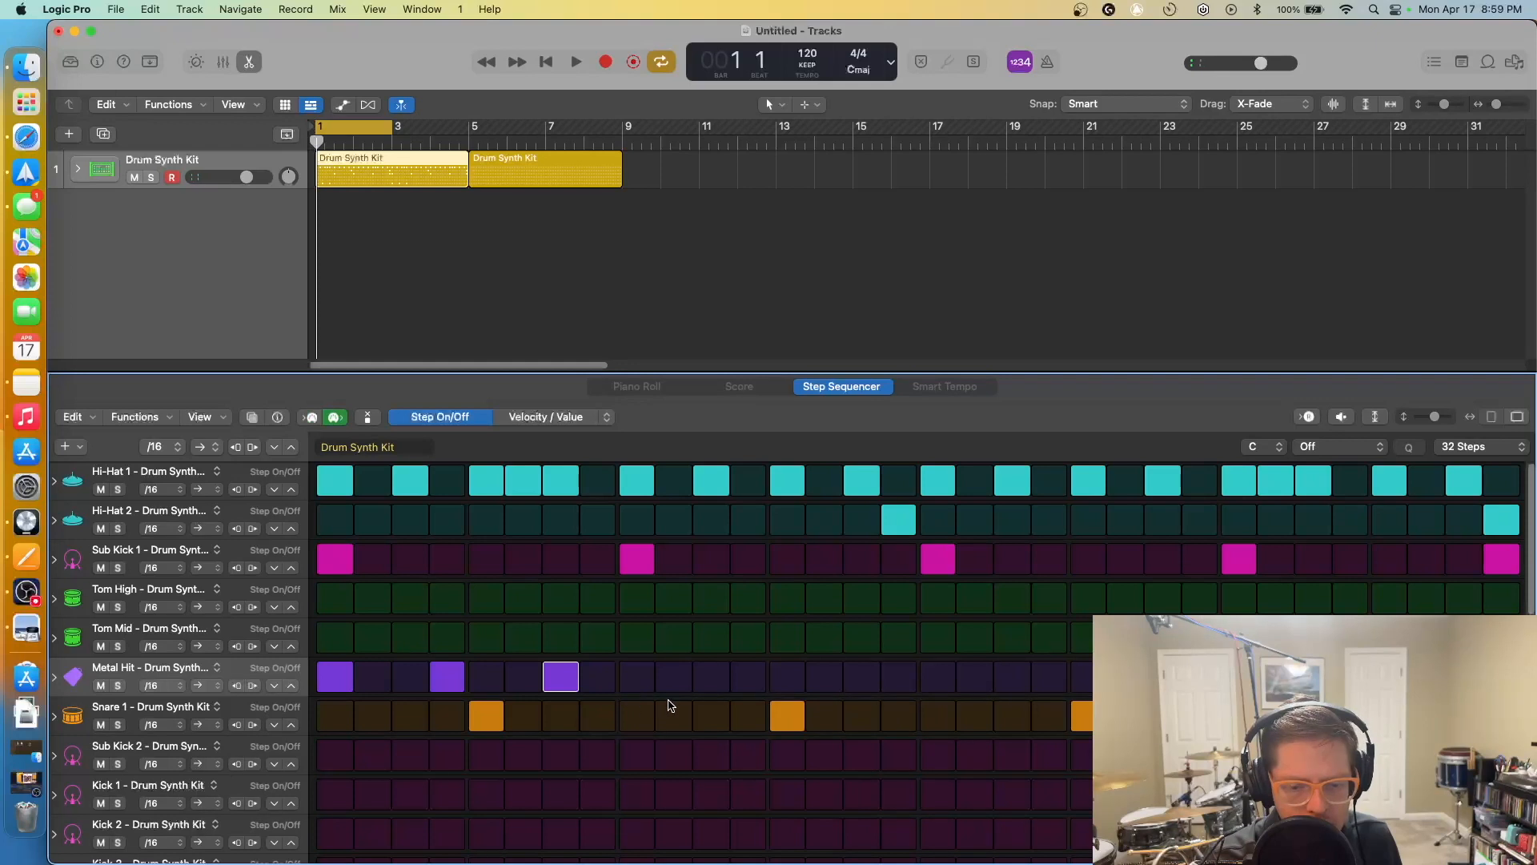
click(724, 687)
click(780, 689)
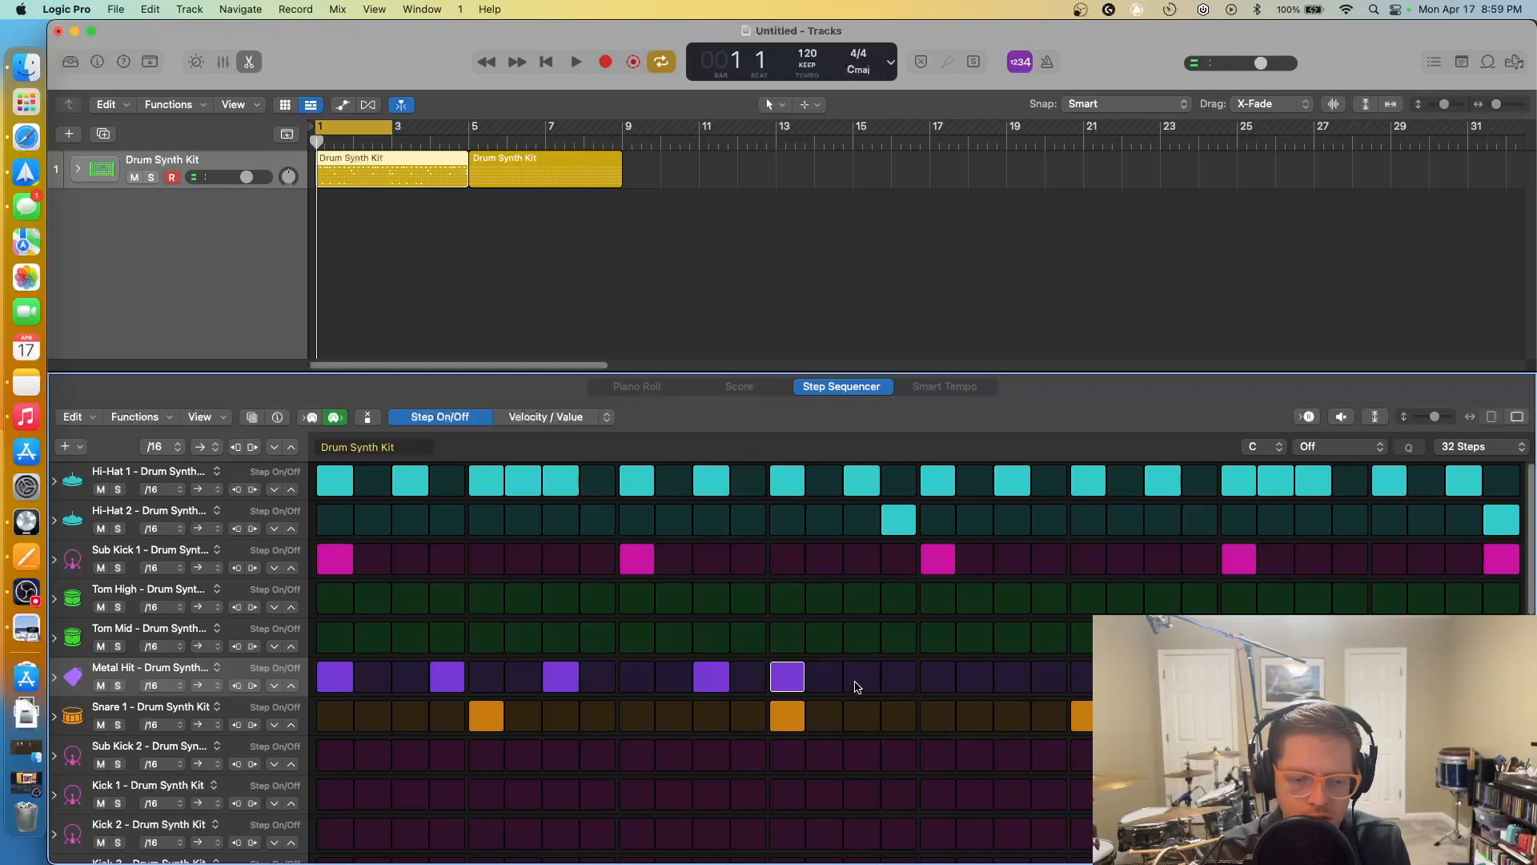
key(space)
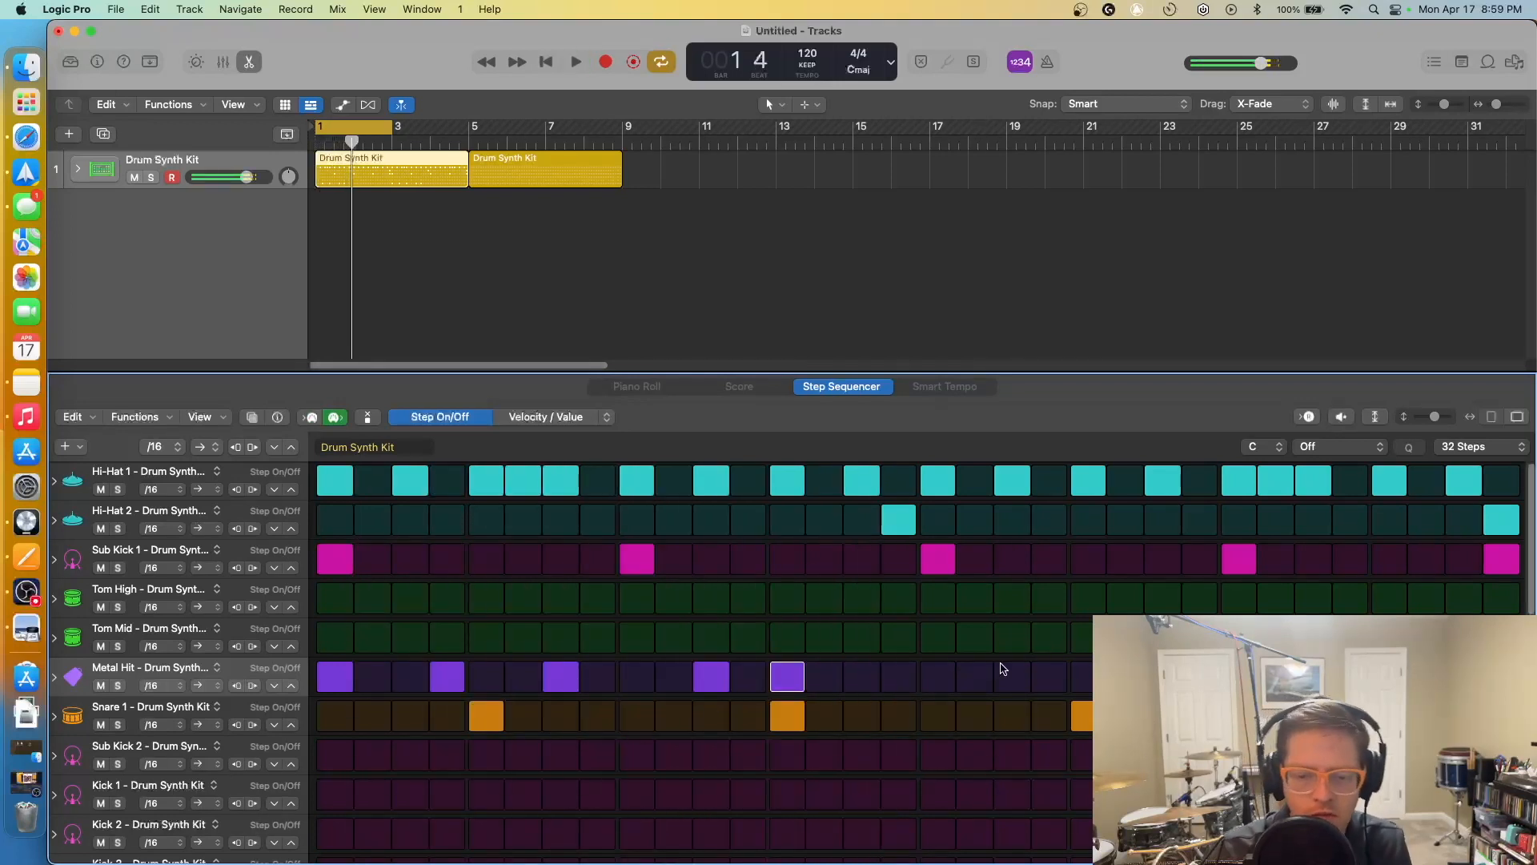
click(941, 684)
click(1043, 684)
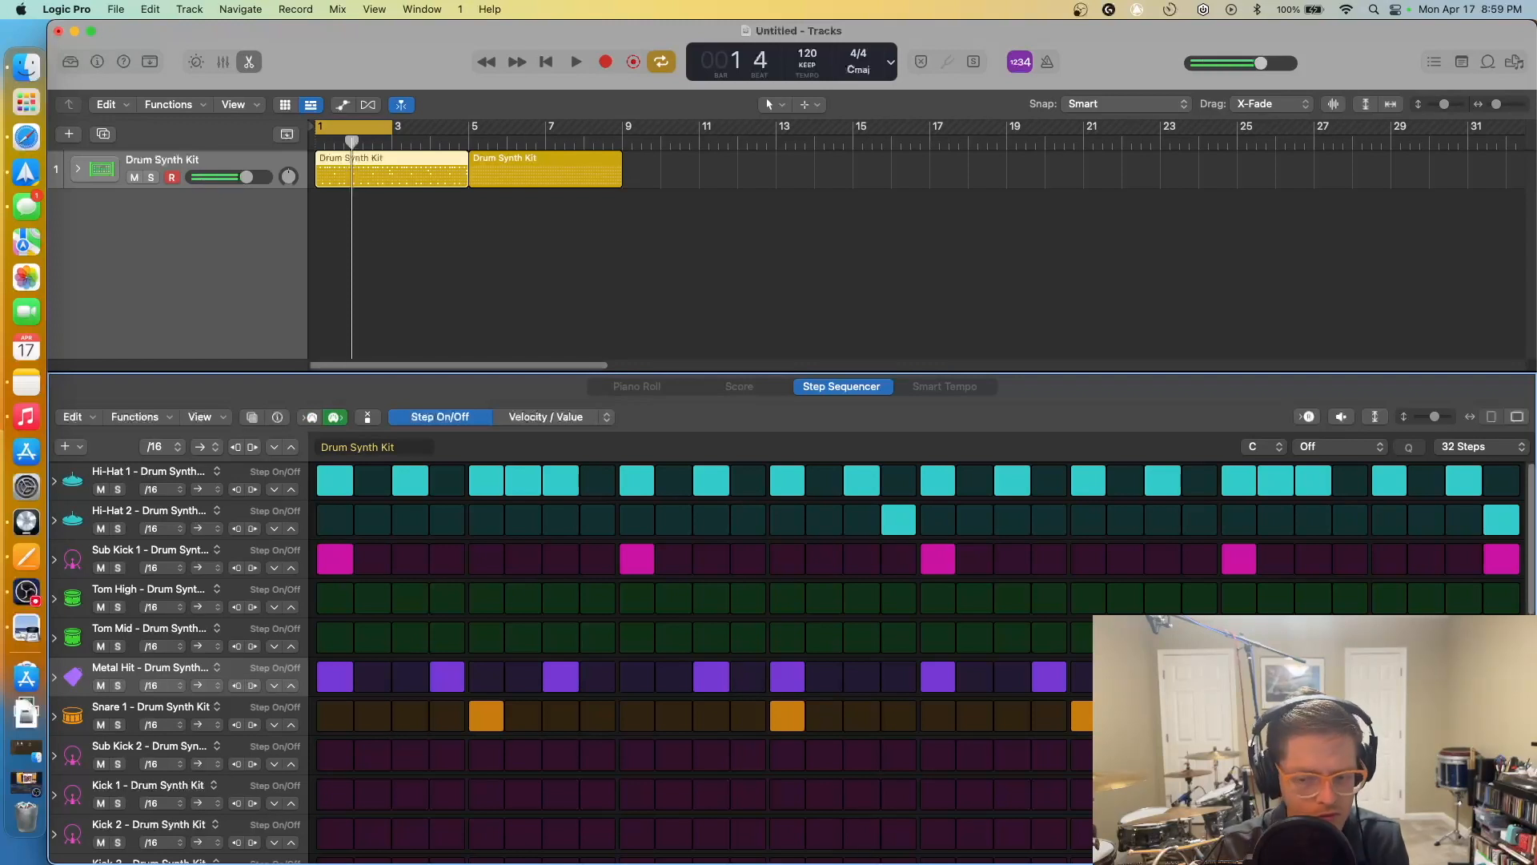
Play the pattern to hear the Metal Hit rhythm against the rest of the beat
key(space)
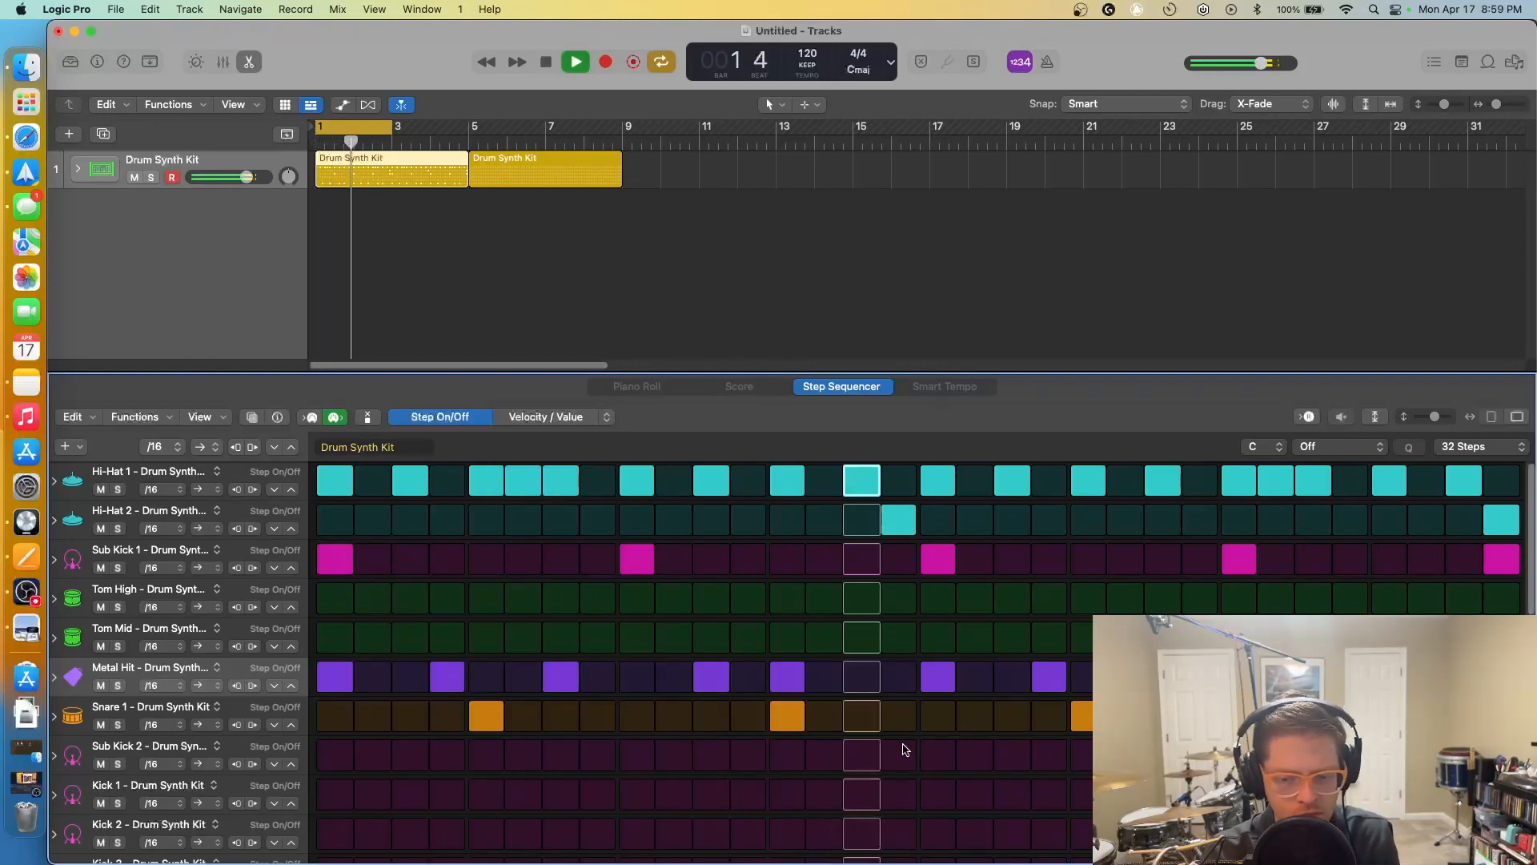
key(space)
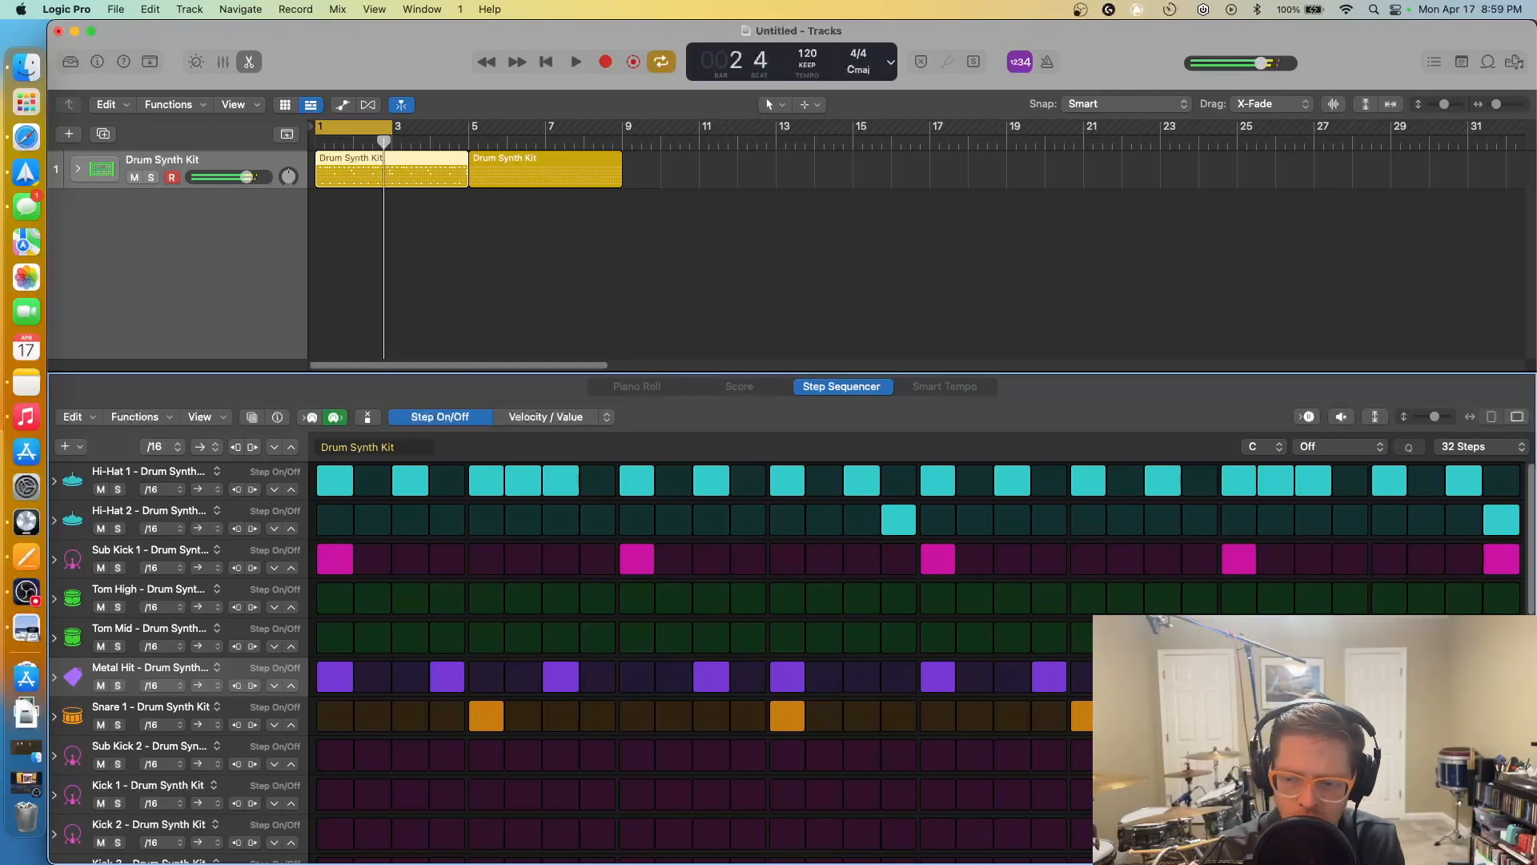
key(space)
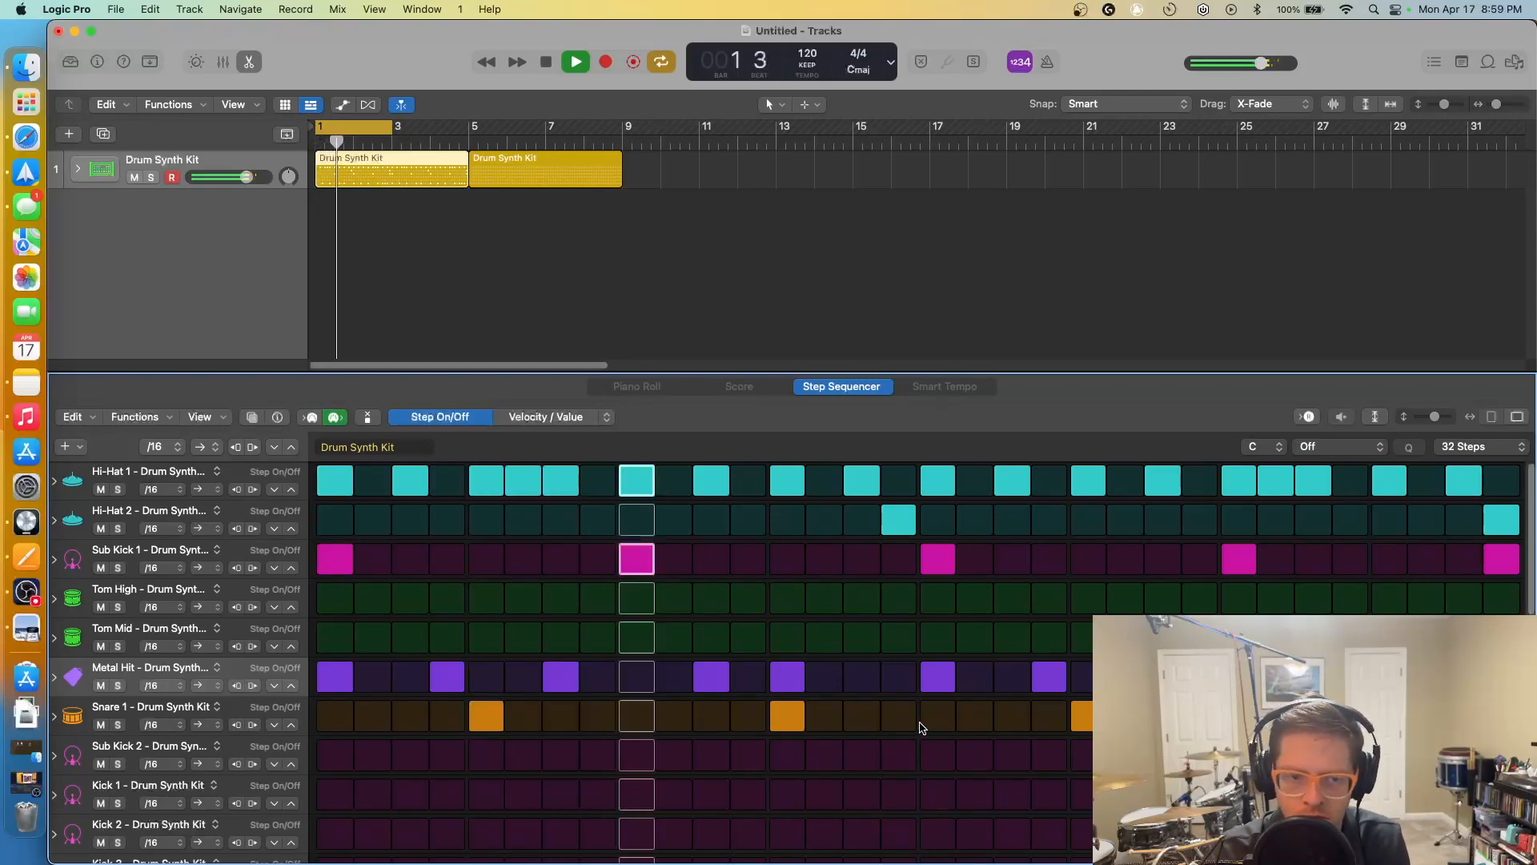
key(space)
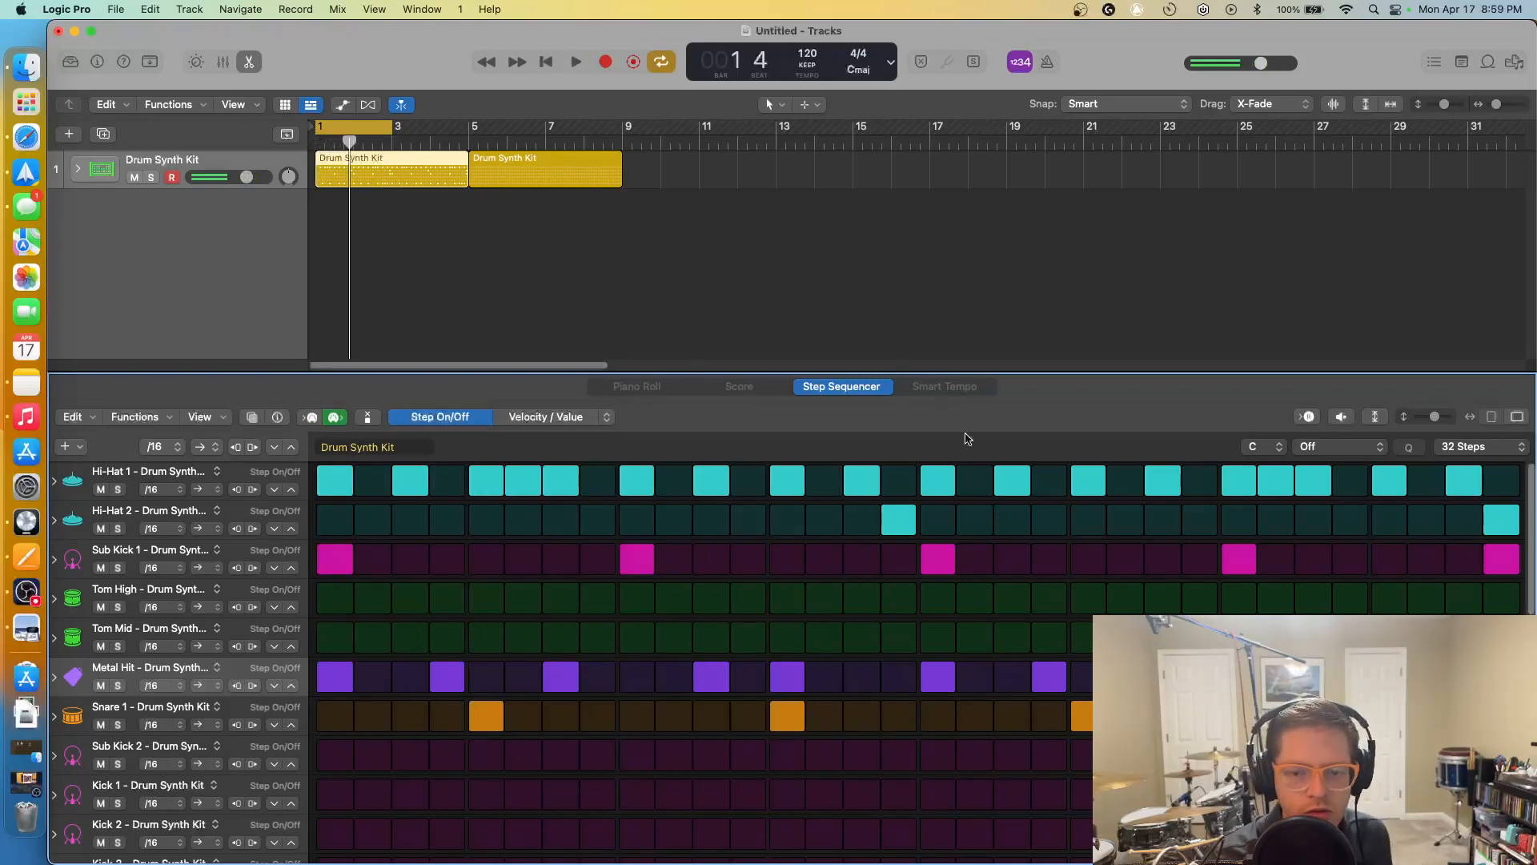
Reselect the first Drum Synth Kit region, set its pattern length to 64 steps and compare its two pages
click(941, 334)
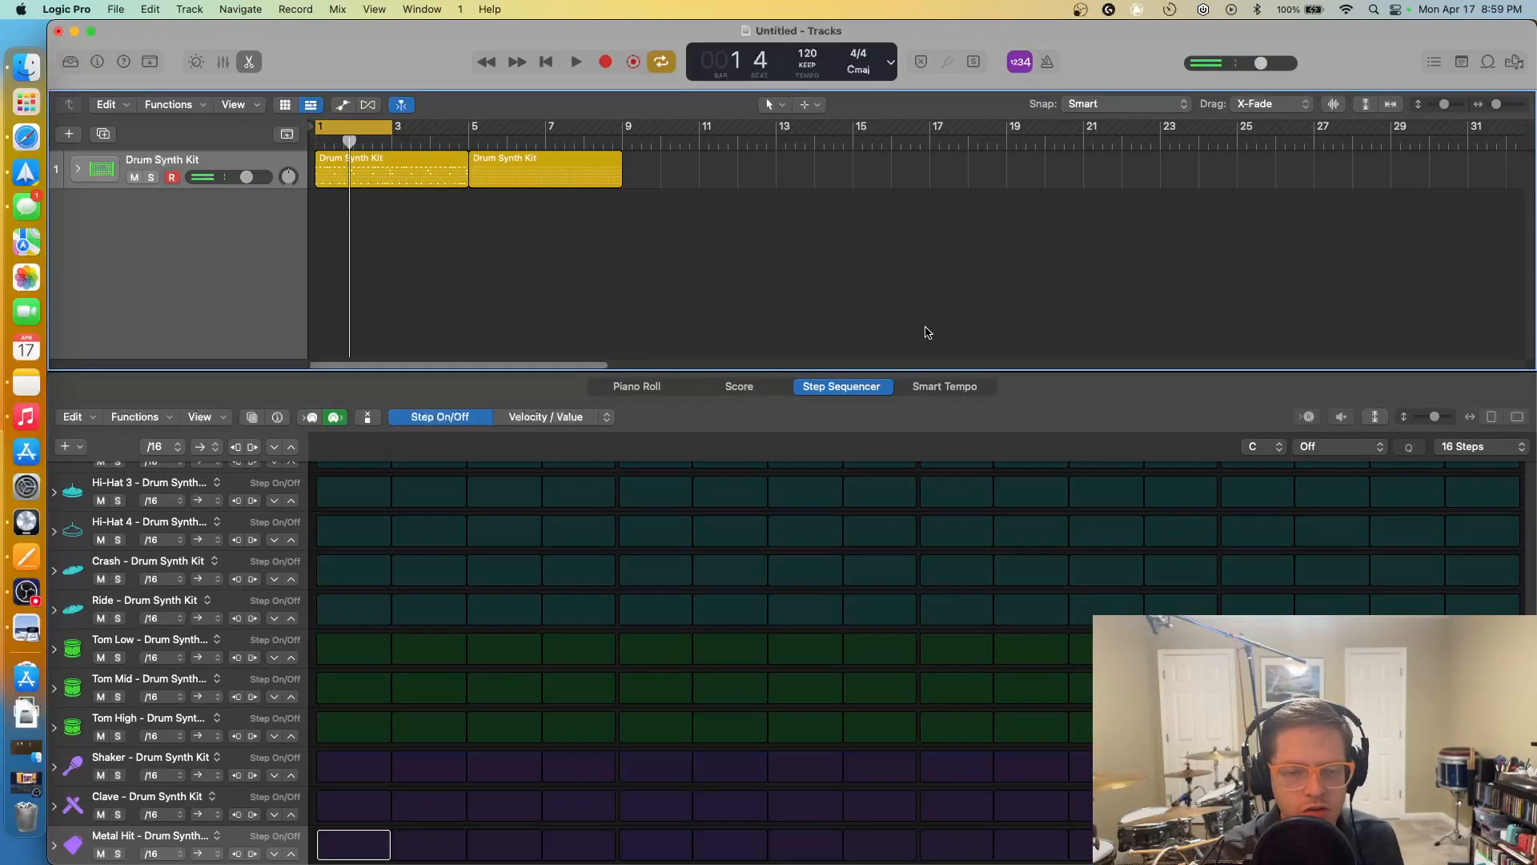
click(412, 177)
scroll(652, 513, up, 5)
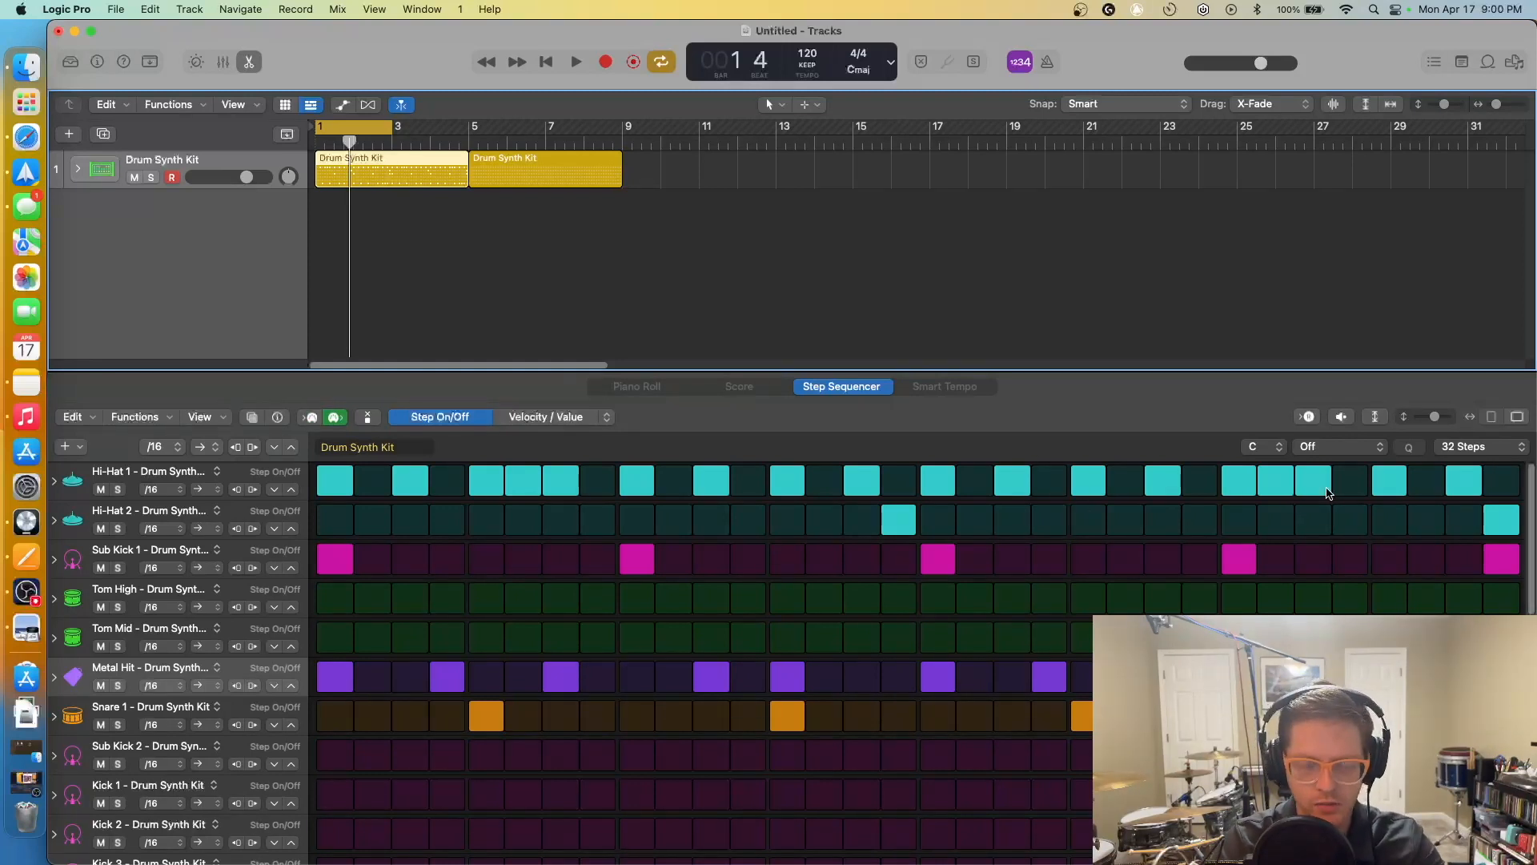
click(1521, 454)
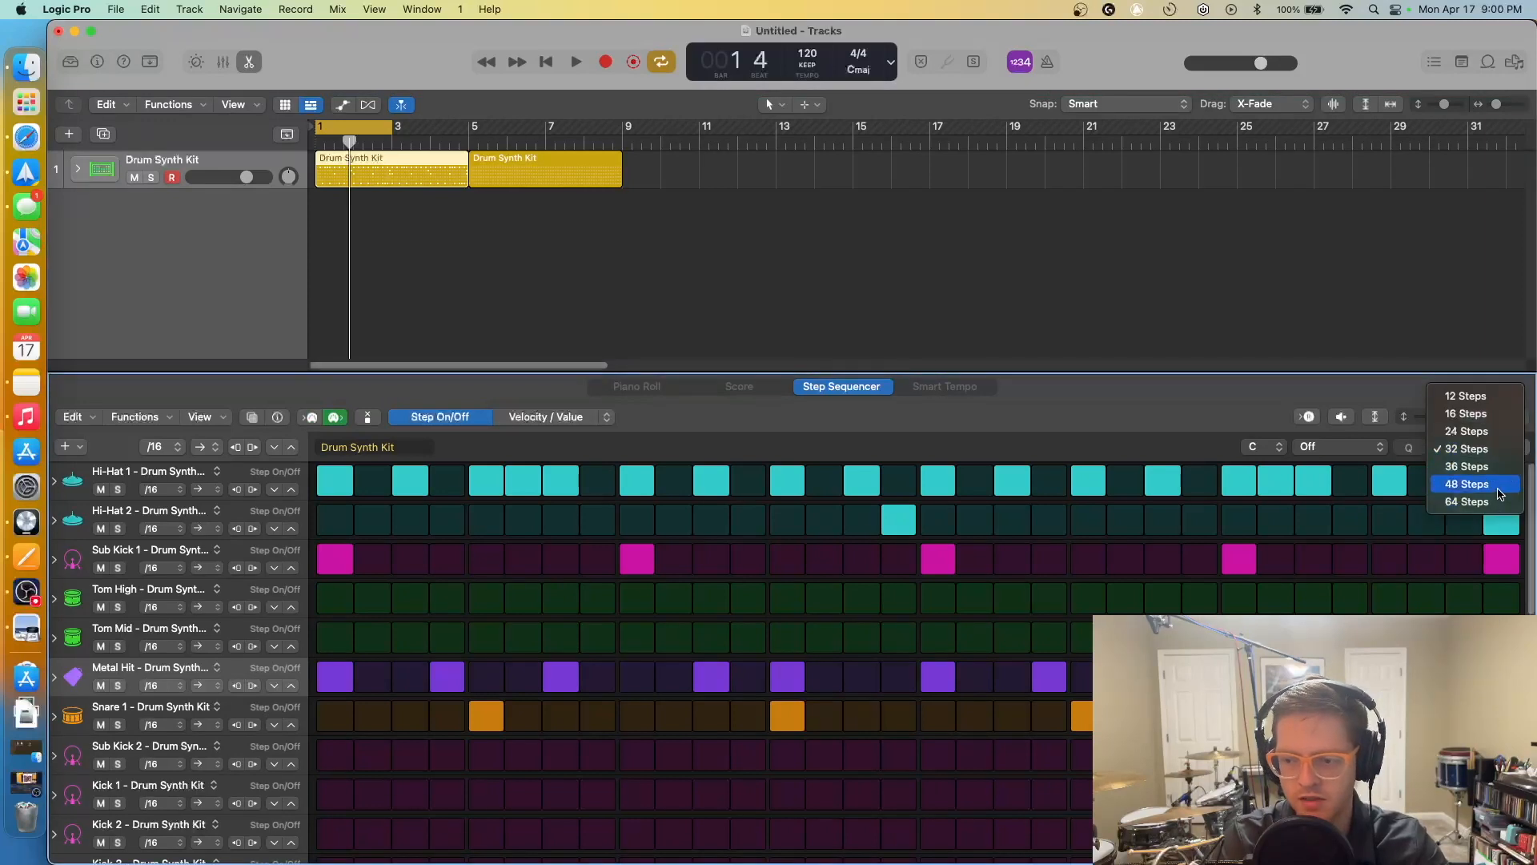
click(1491, 503)
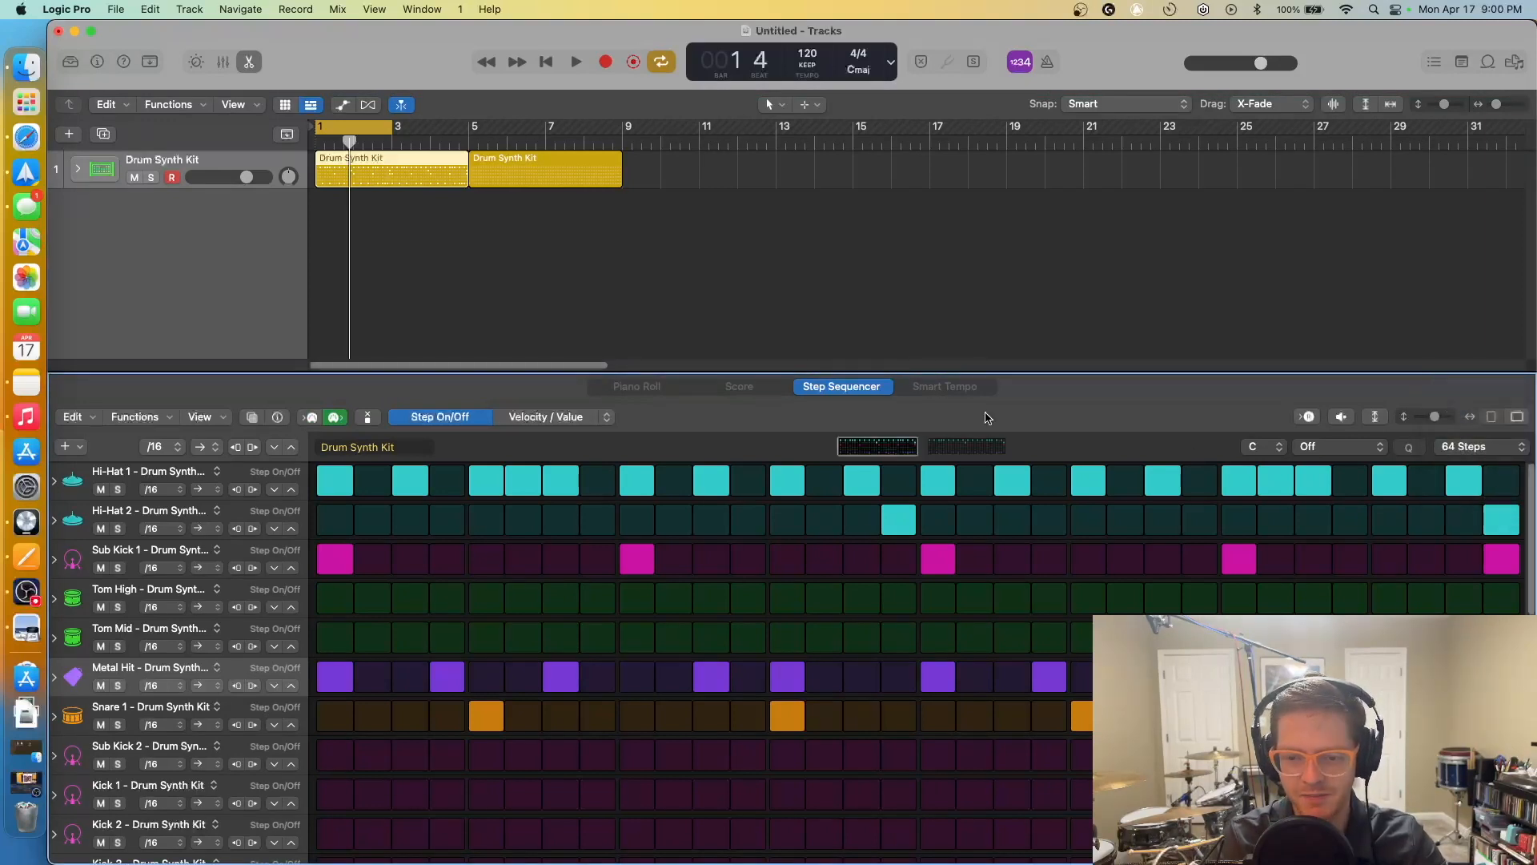
click(940, 454)
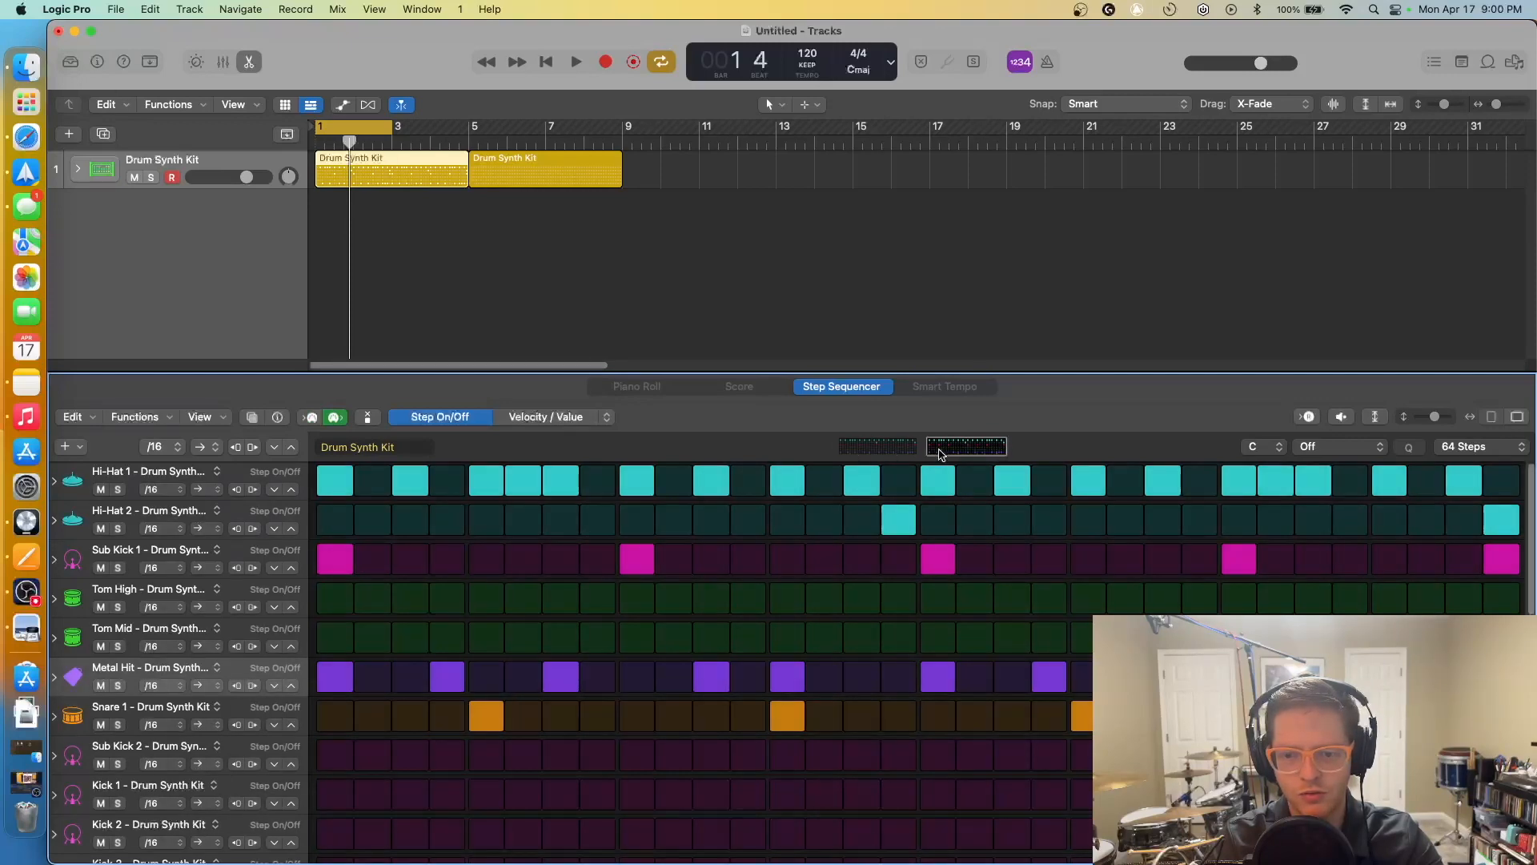
click(894, 449)
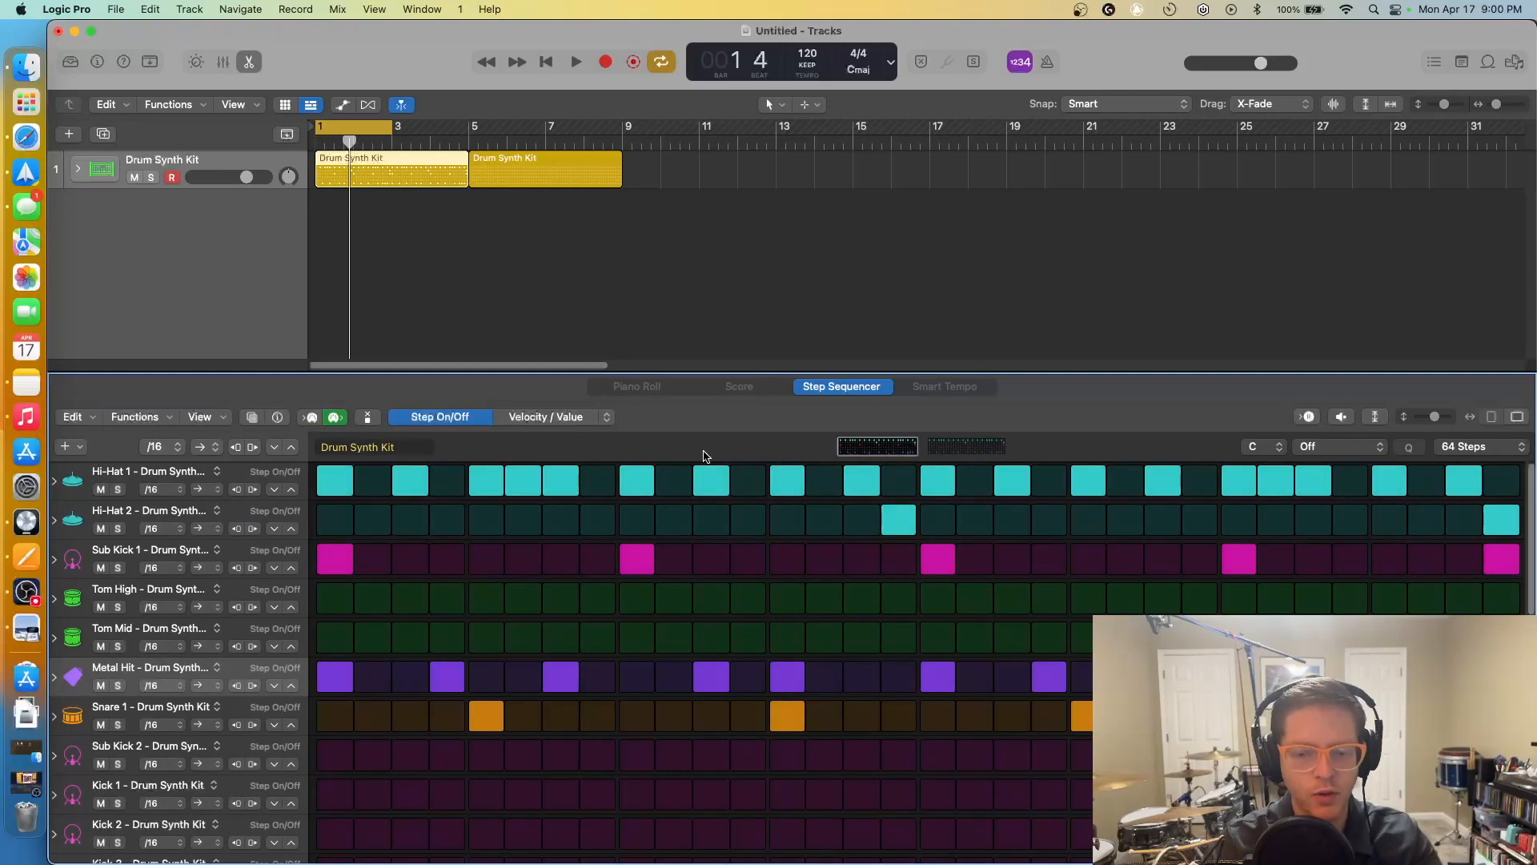
Play the extended pattern with its second page shown and cycle turned off to listen through bars 3 and 4
key(space)
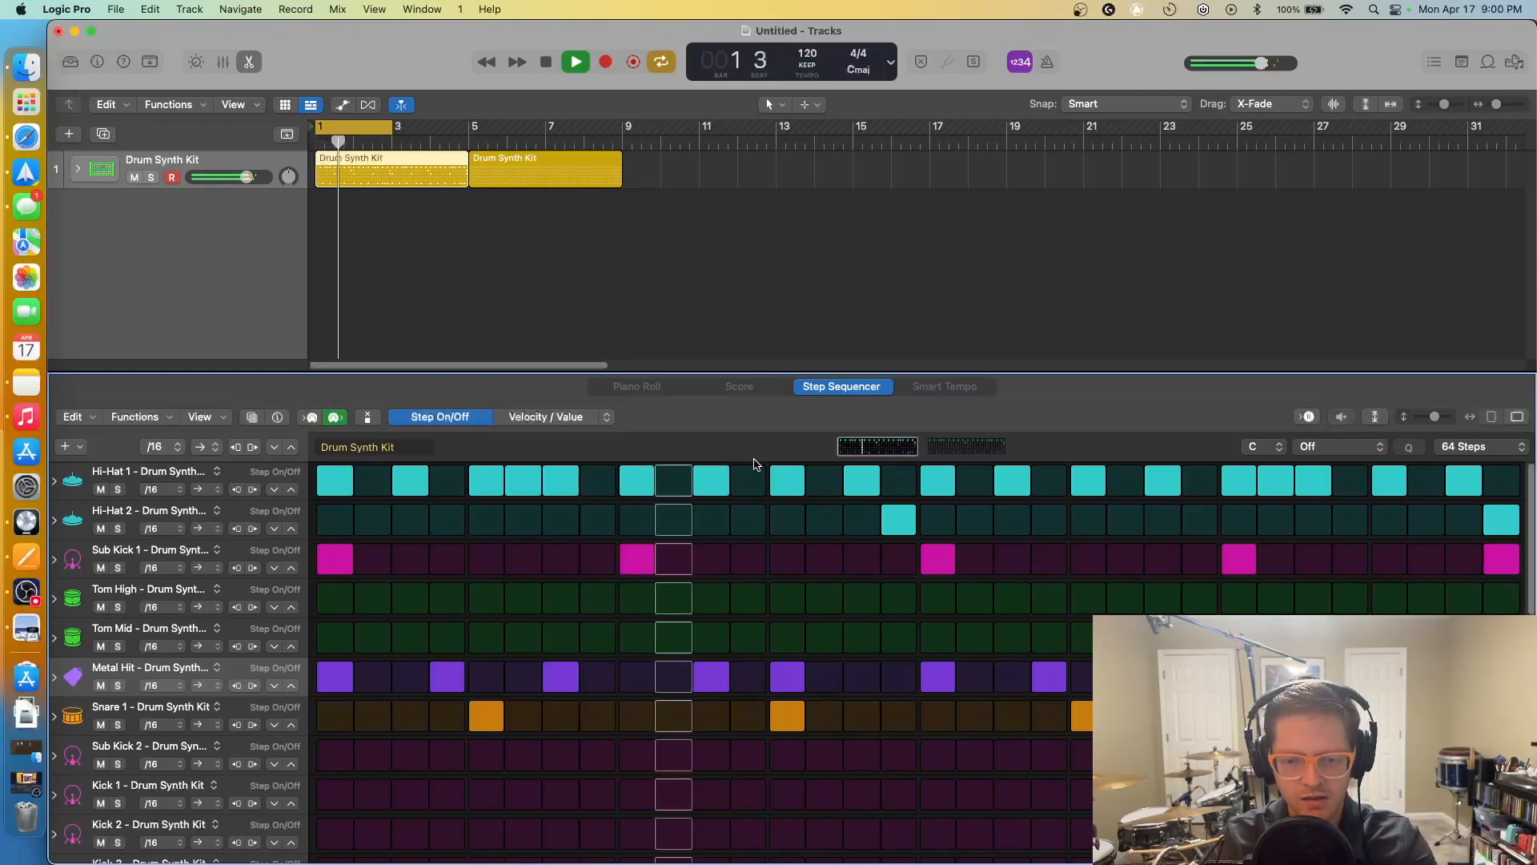
click(950, 453)
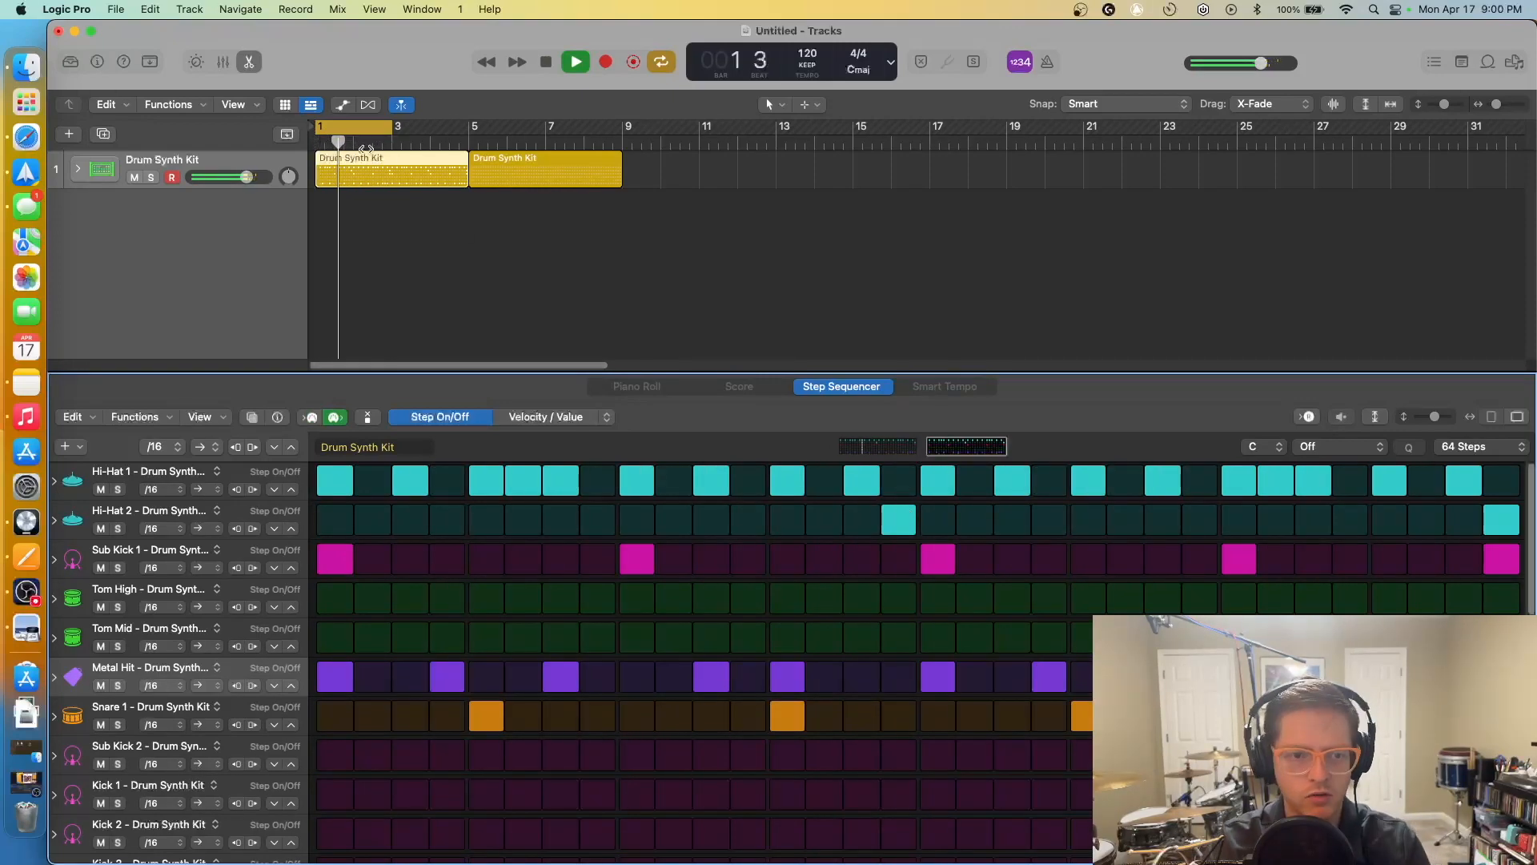
click(365, 134)
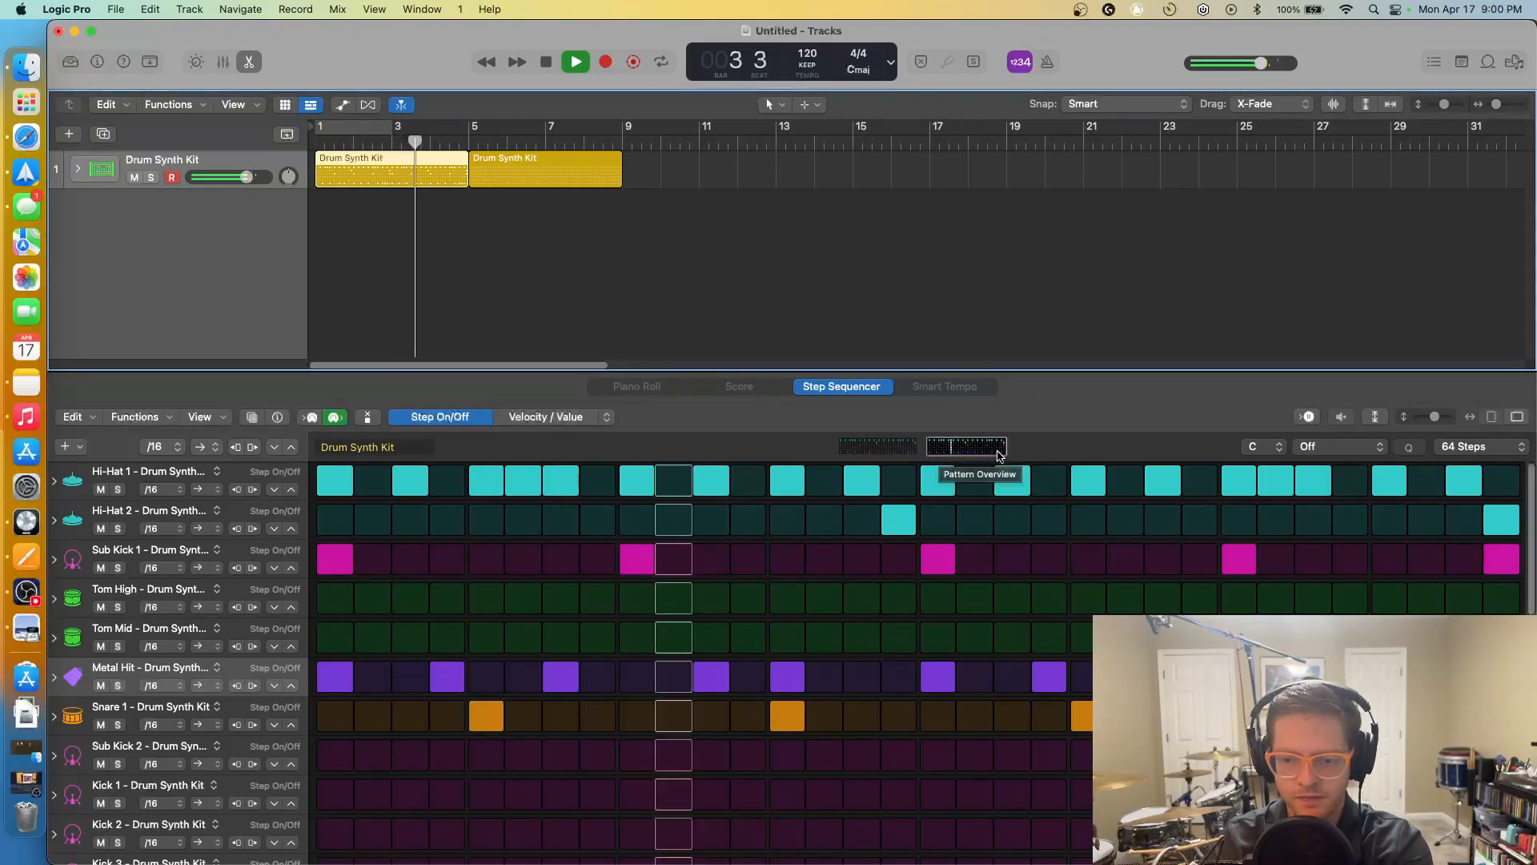
key(space)
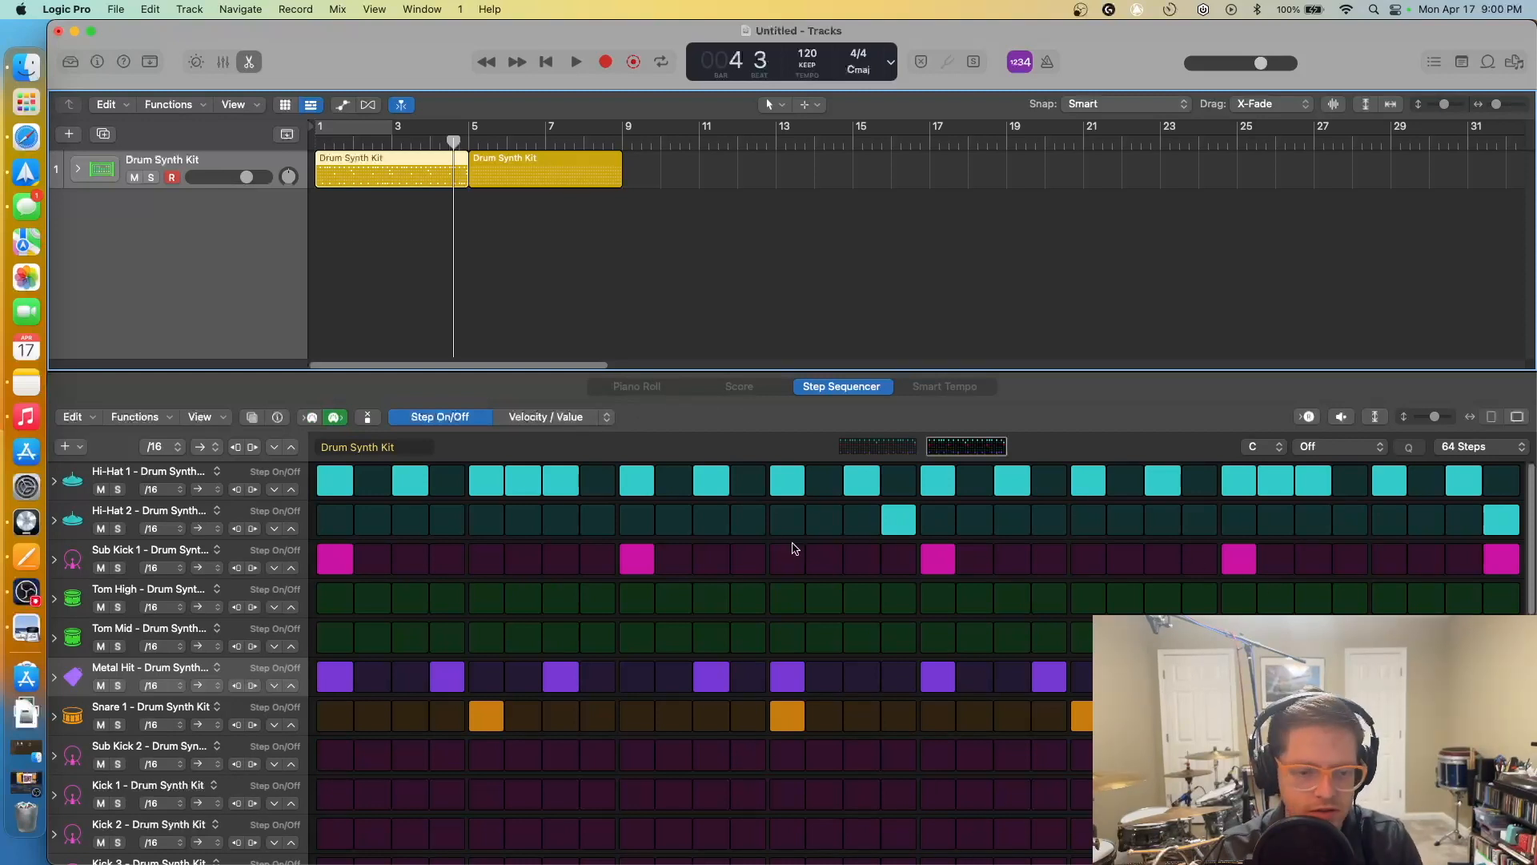
Set the cycle range to start at bar 3 and end at bar 5, and play it
drag(385, 129, 423, 128)
key(space)
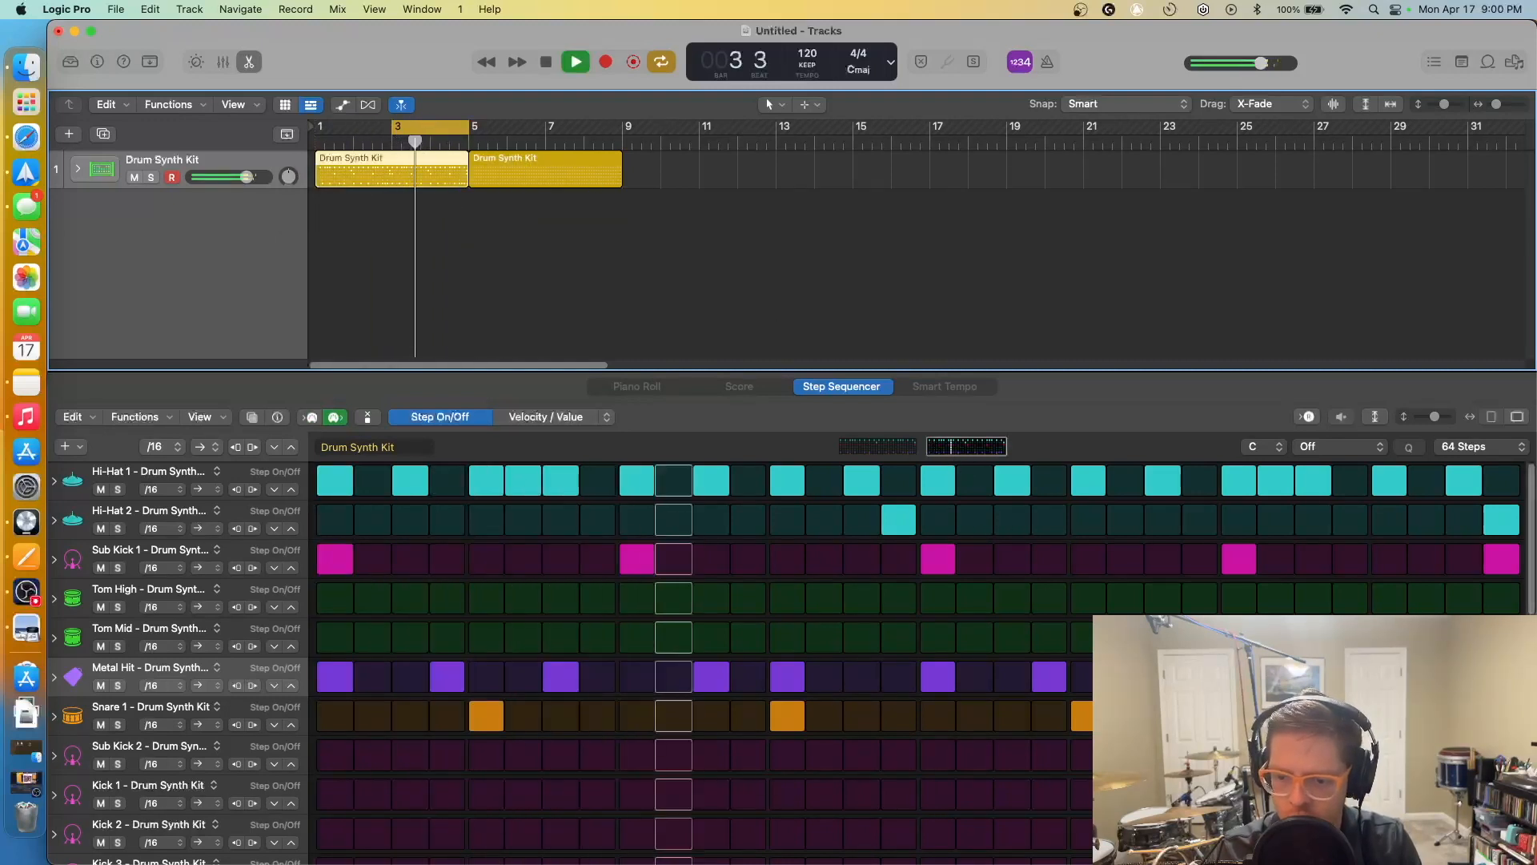
key(space)
On the pattern's second page, turn on Tom High steps 25 to 27 and Clap 1 step 31, and play the result
drag(1247, 609, 1303, 610)
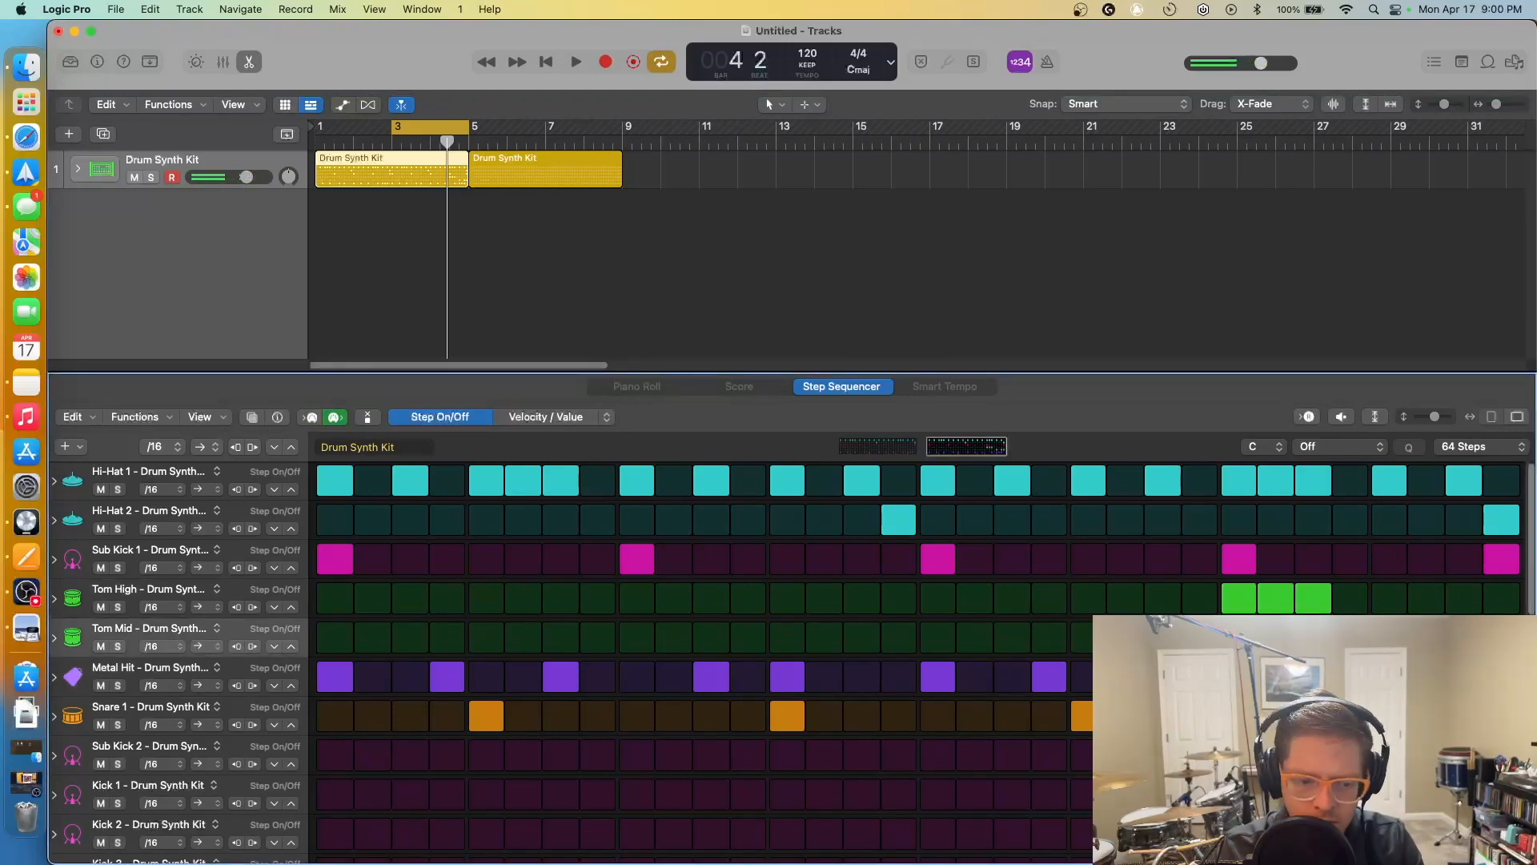
scroll(560, 657, down, 10)
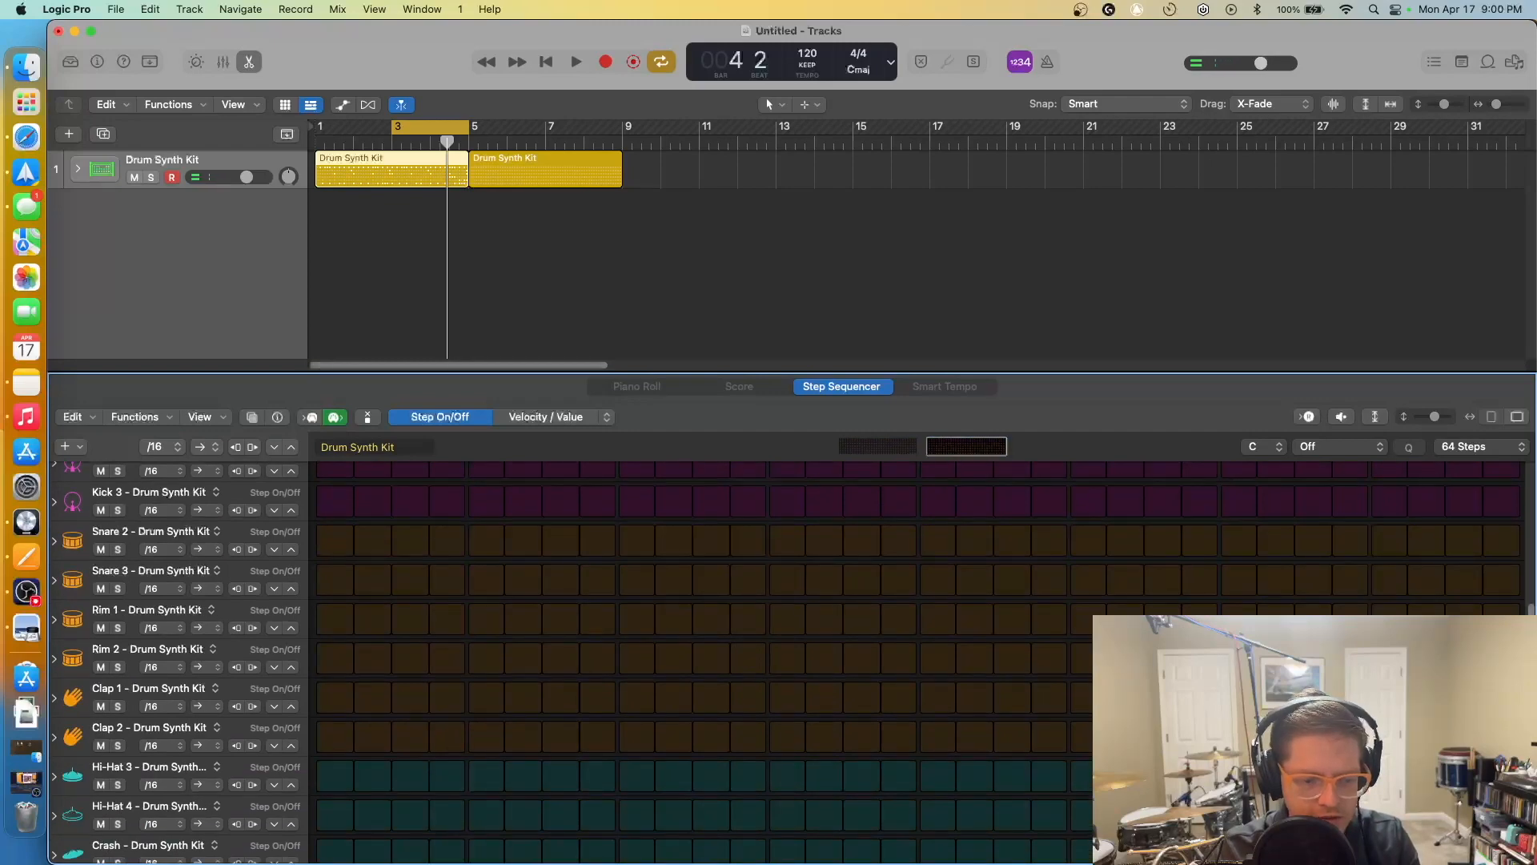
click(1465, 697)
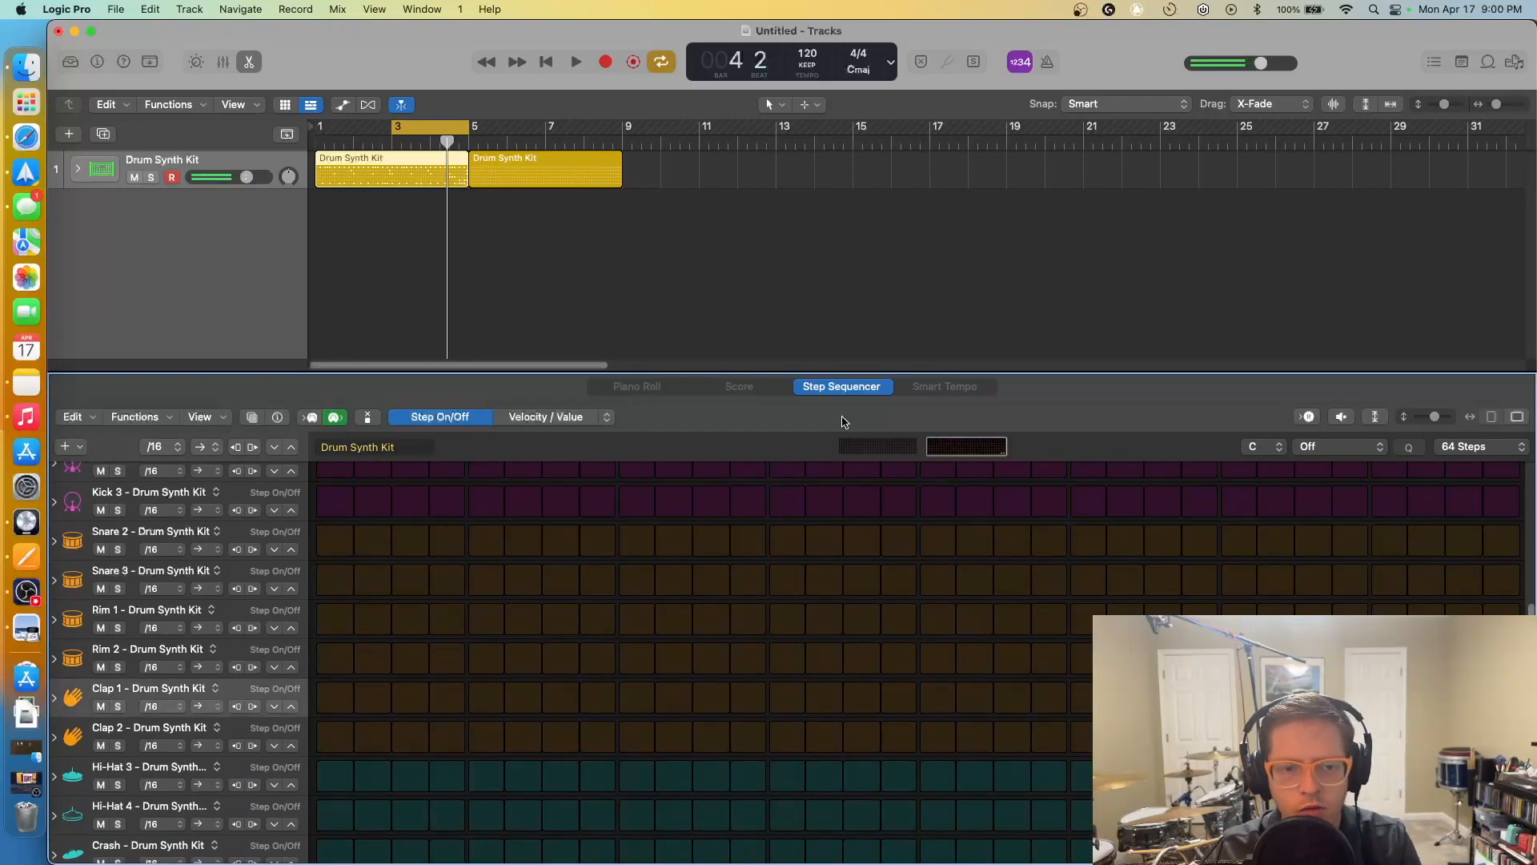
scroll(784, 516, up, 10)
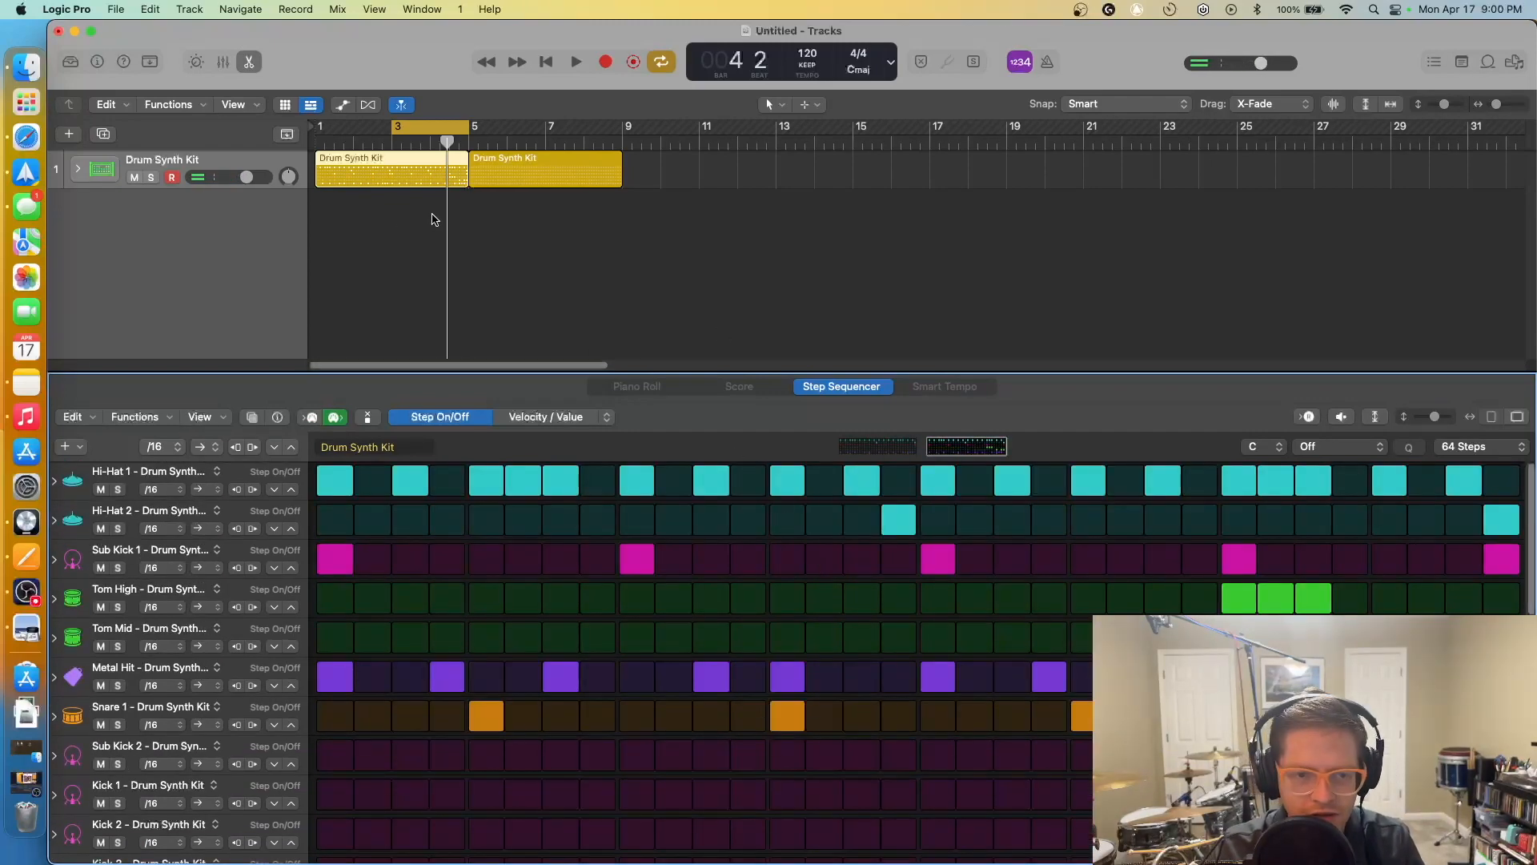
key(space)
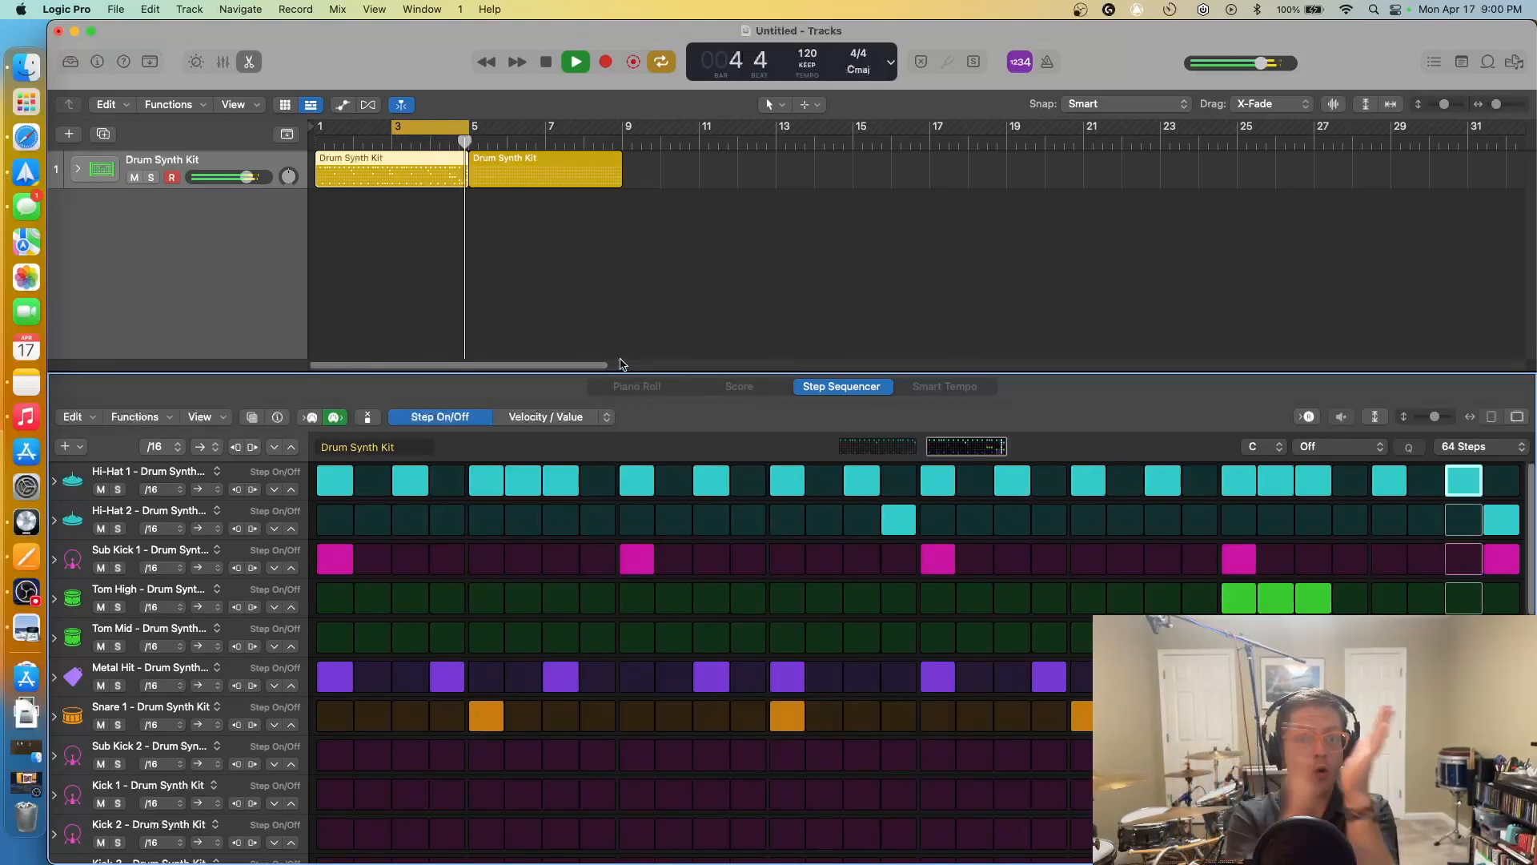
key(space)
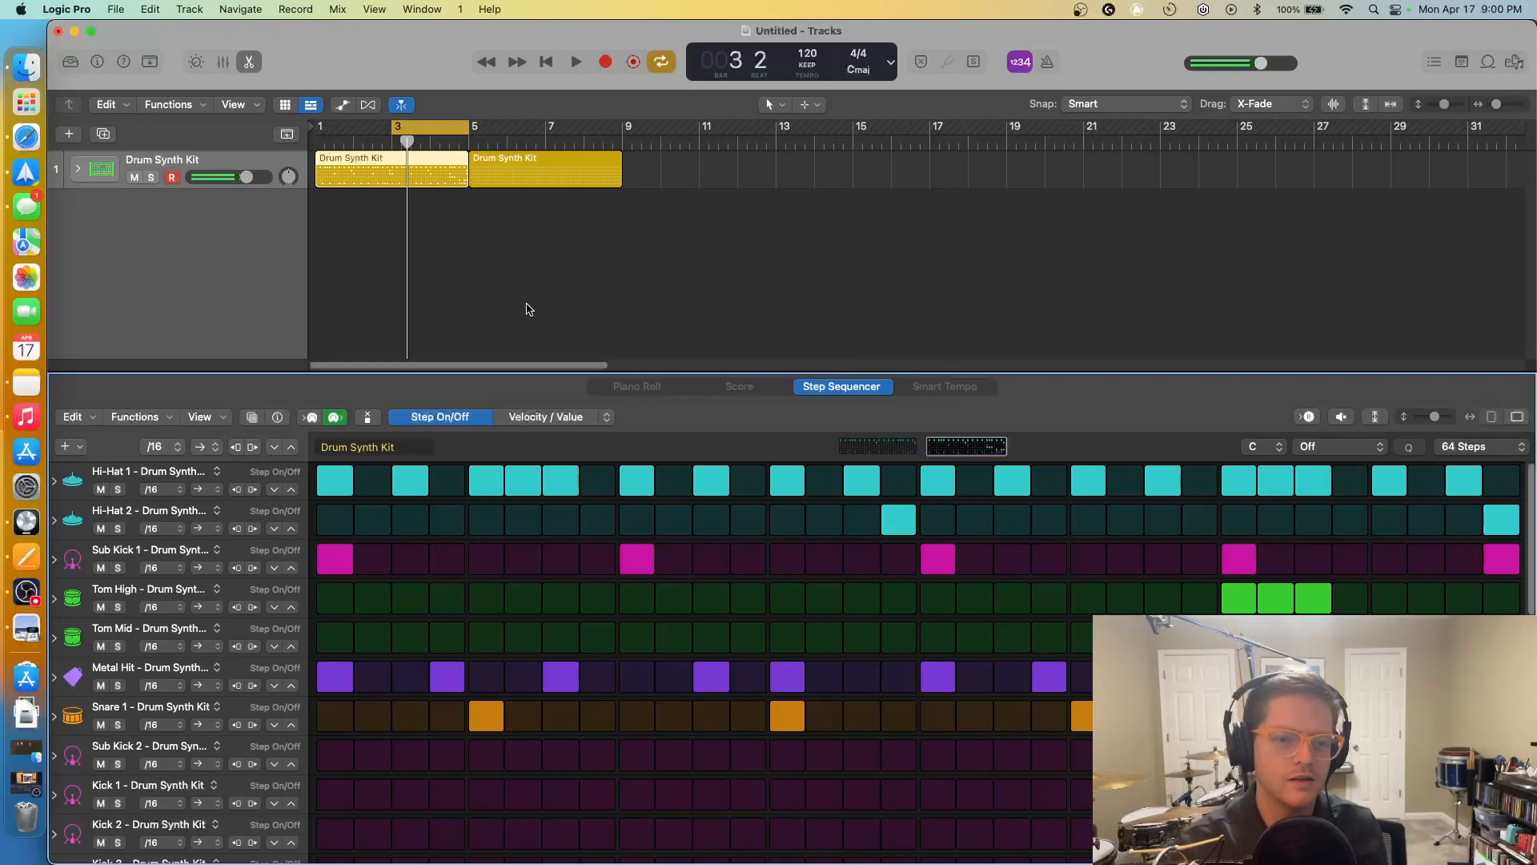
Extend the cycle range back to bar 1 so it spans bars 1 to 5, and play the pattern
click(400, 124)
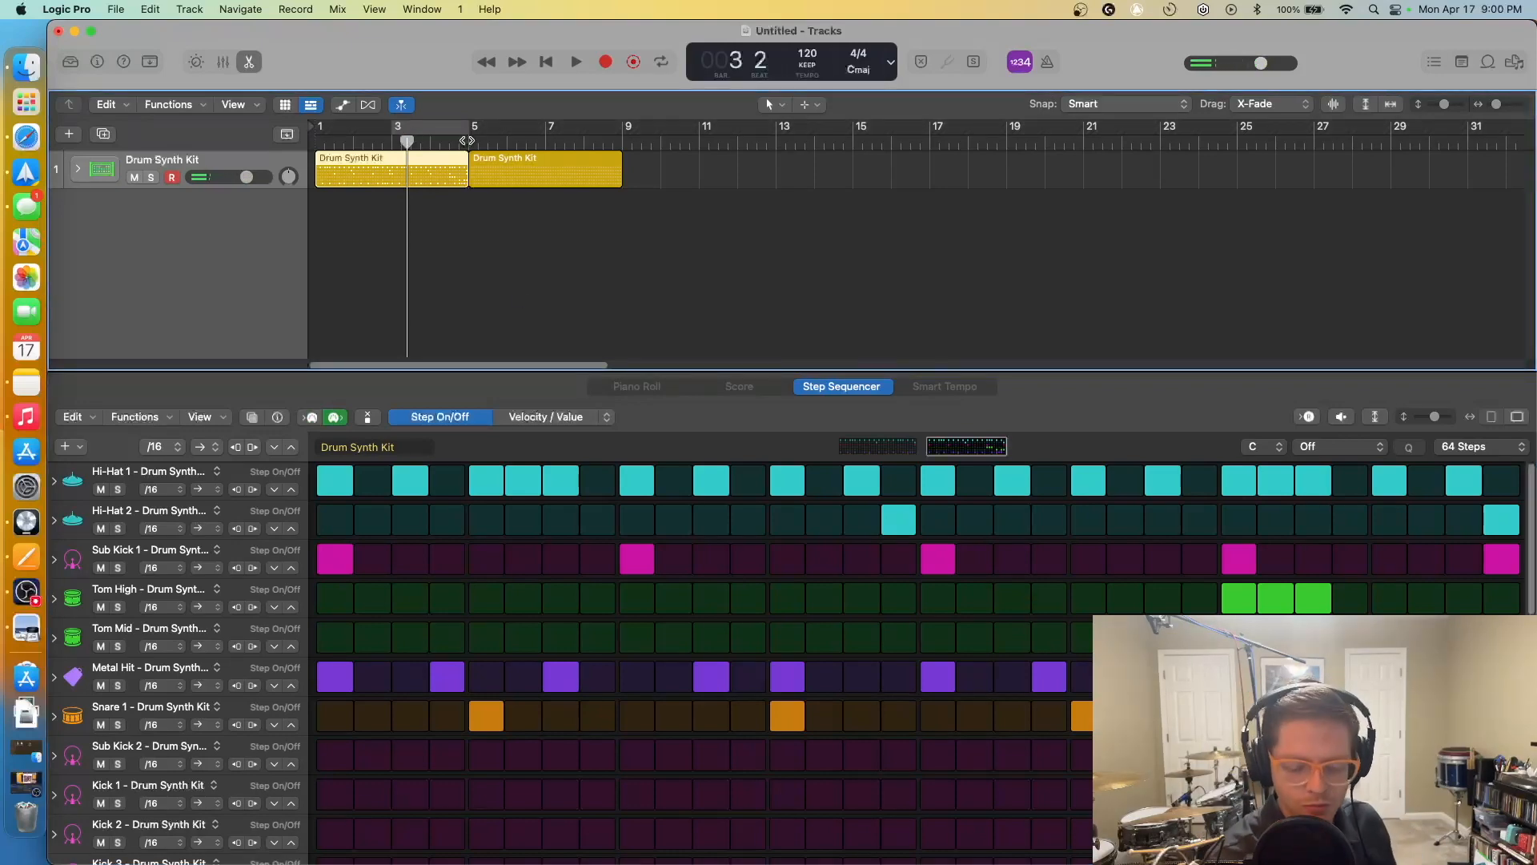
click(394, 128)
drag(395, 128, 256, 116)
key(space)
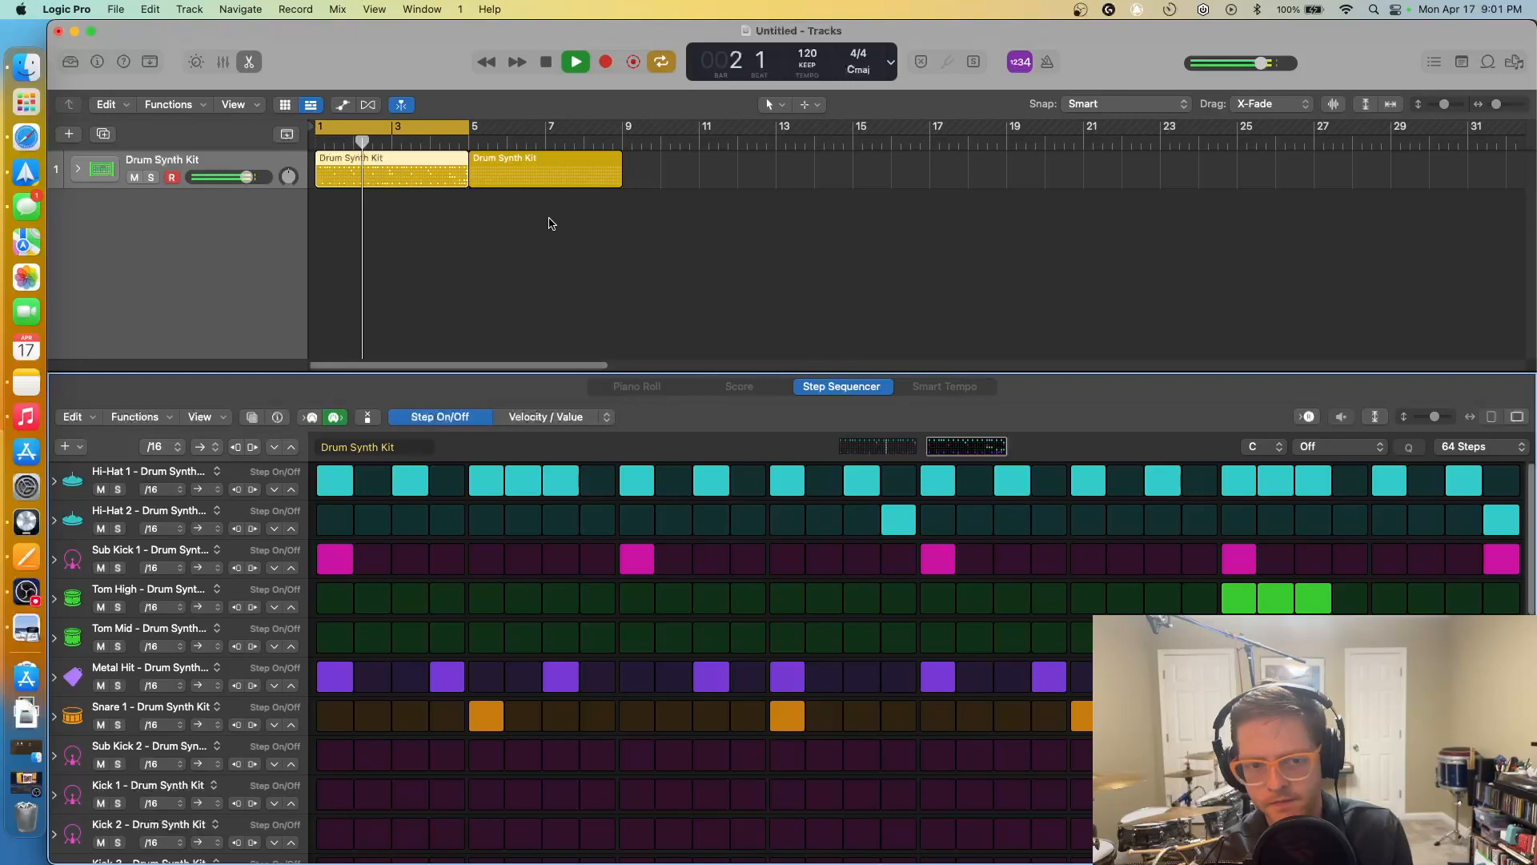
key(space)
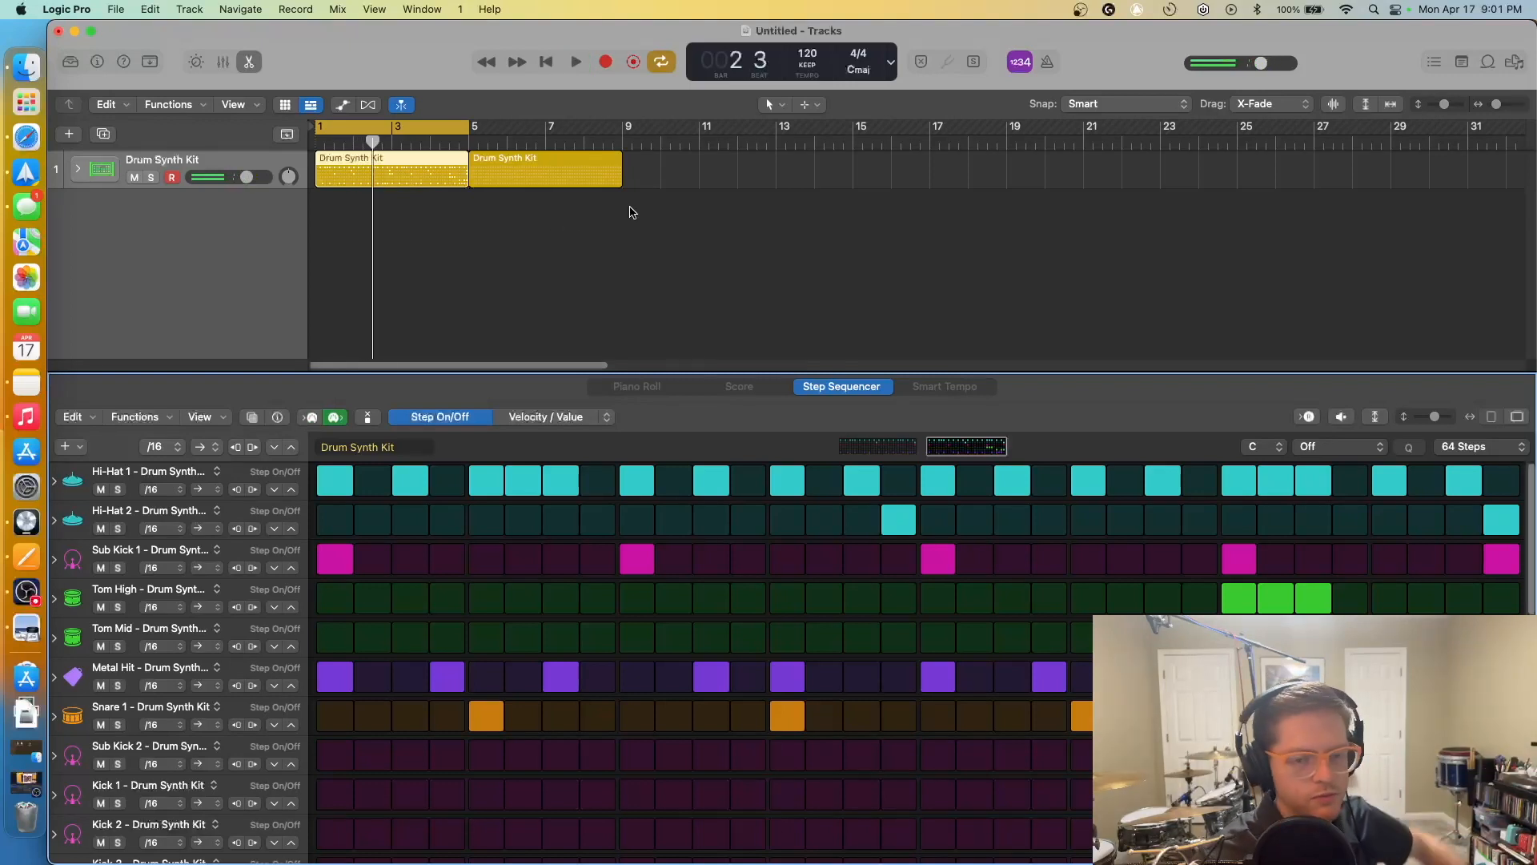
Delete the second Drum Synth Kit region, which starts at bar 5
click(626, 221)
drag(616, 262, 539, 162)
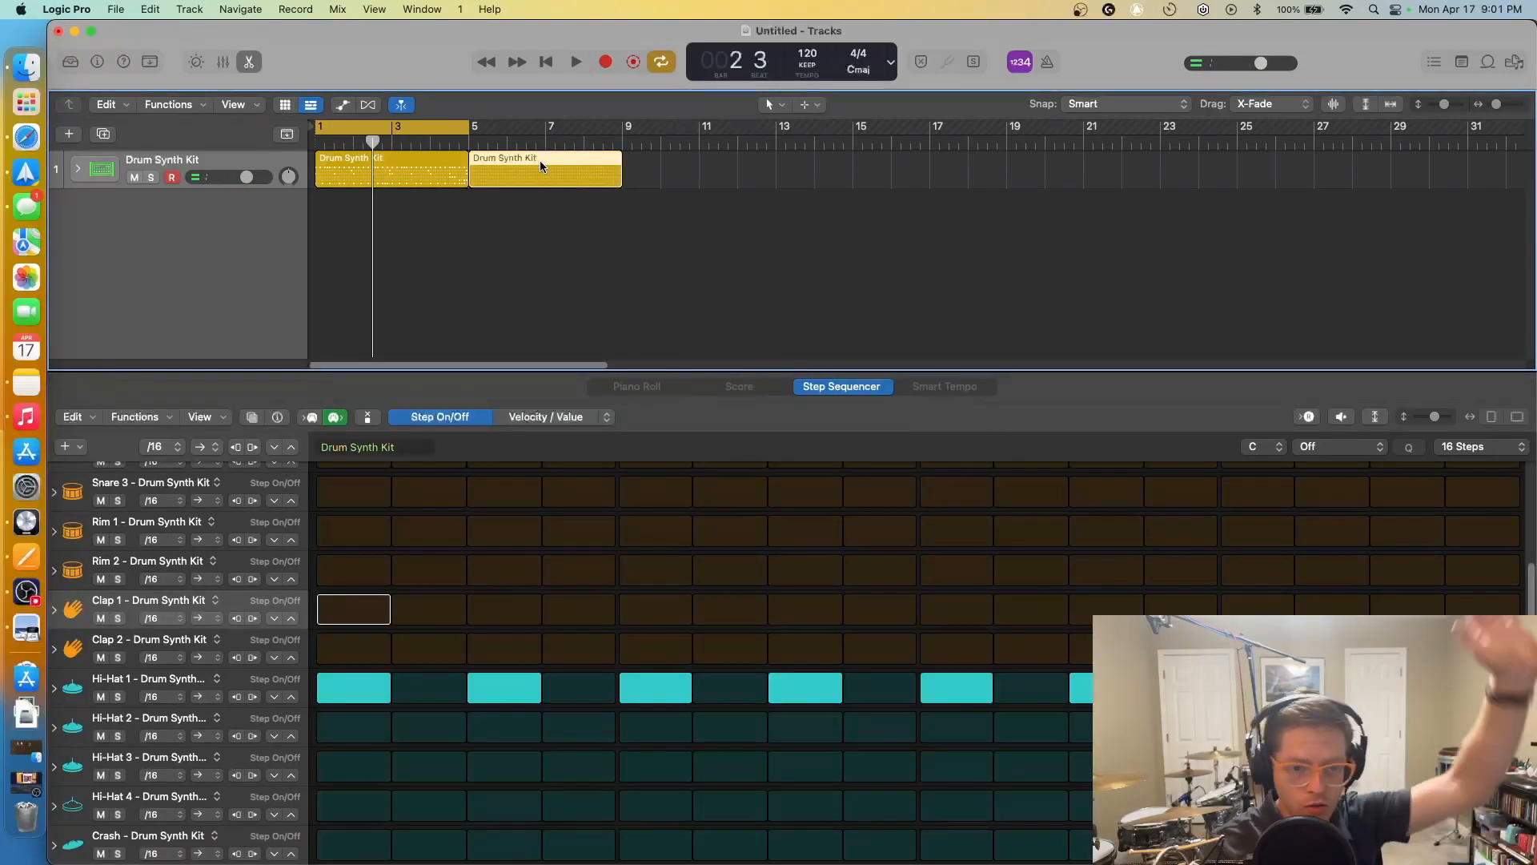
key(Delete)
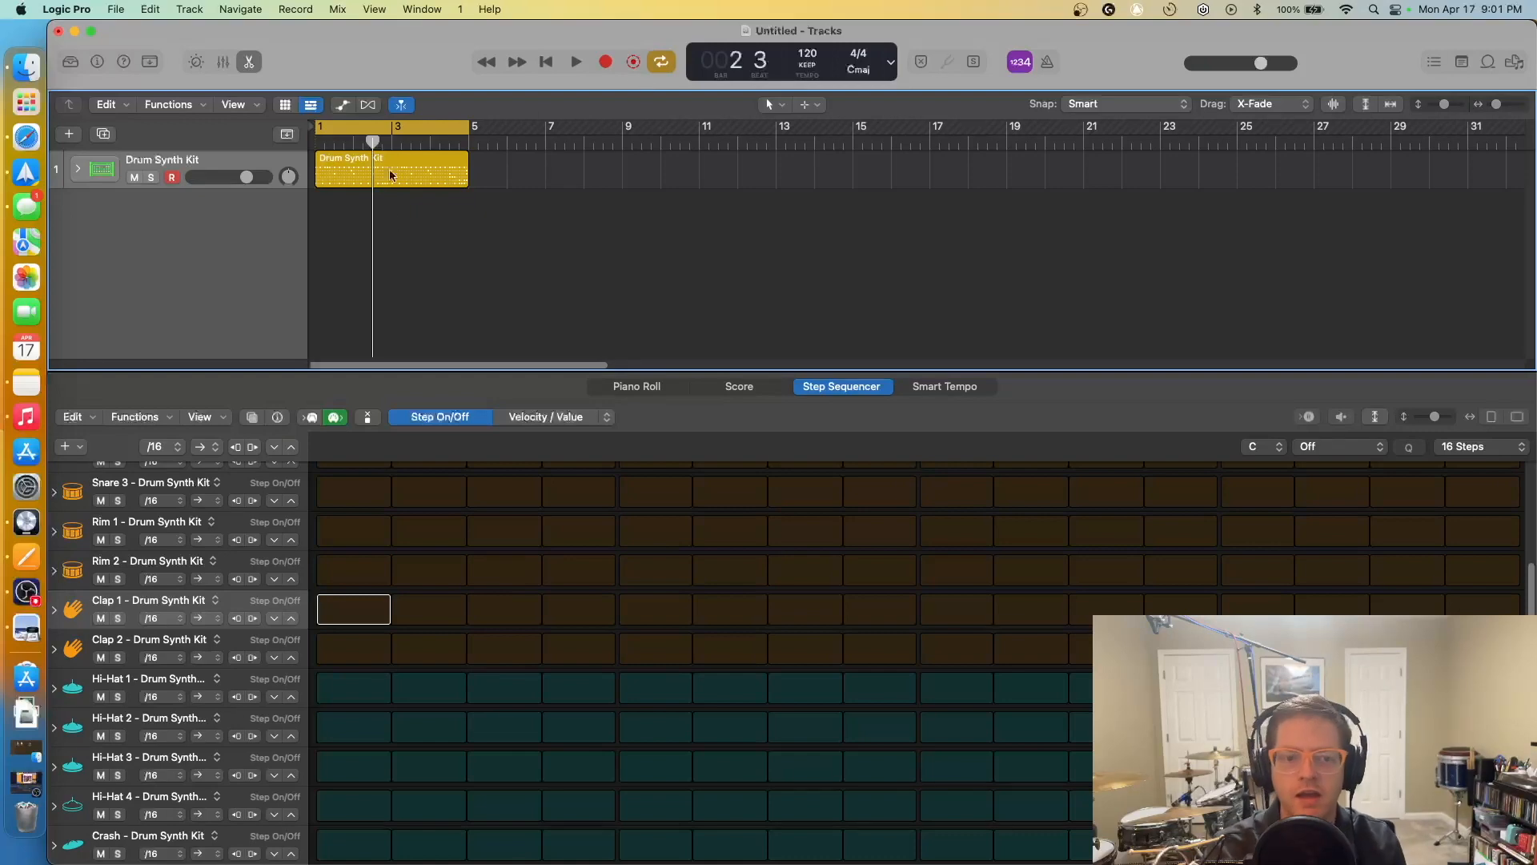
Return the playhead to bar 1, select the remaining Drum Synth Kit region and show the sound Library
key(Return)
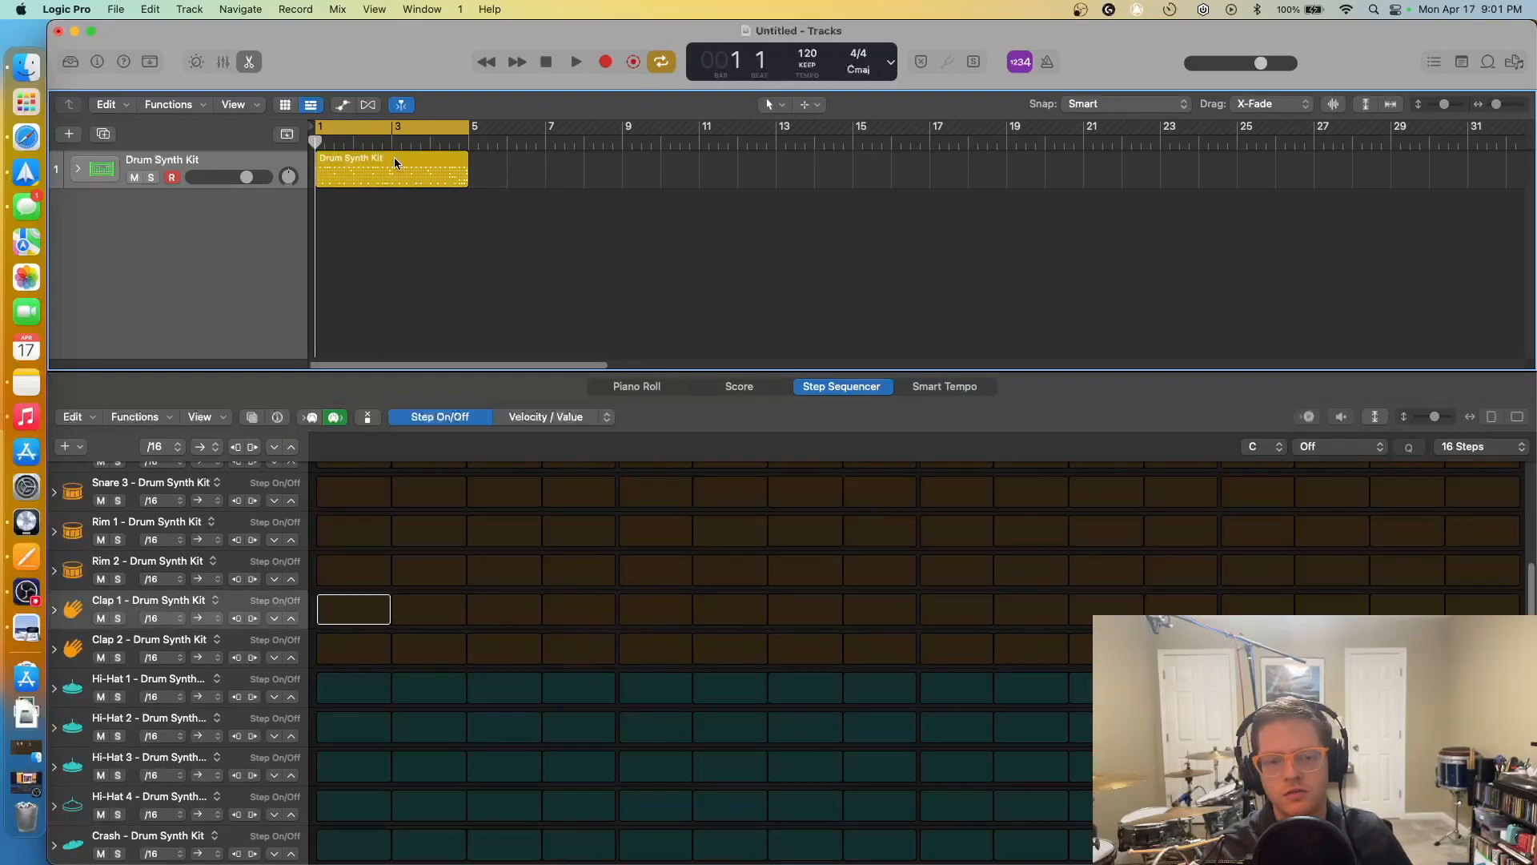
click(419, 186)
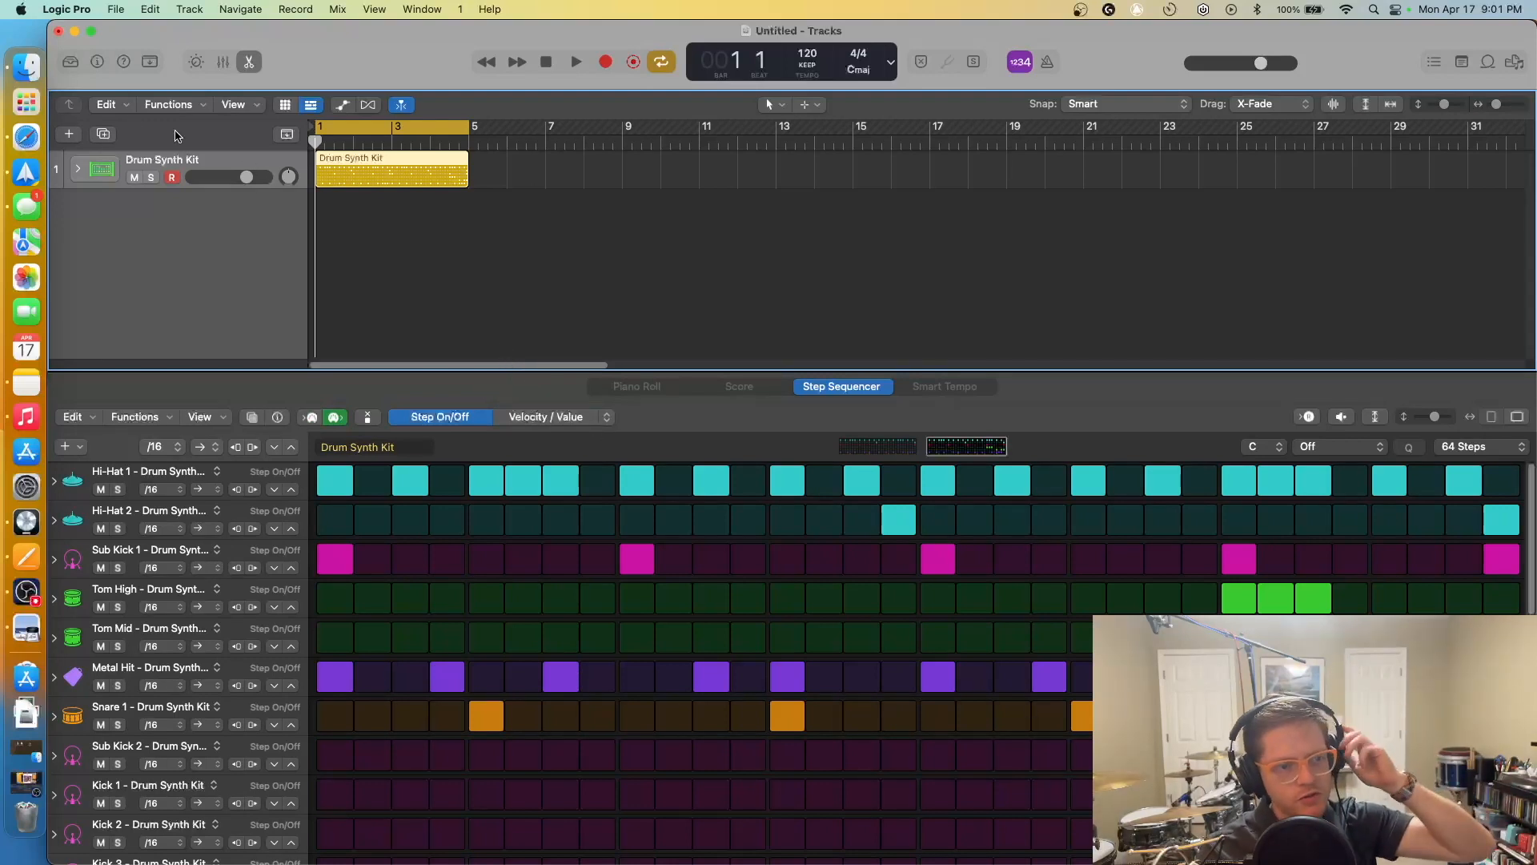
click(72, 62)
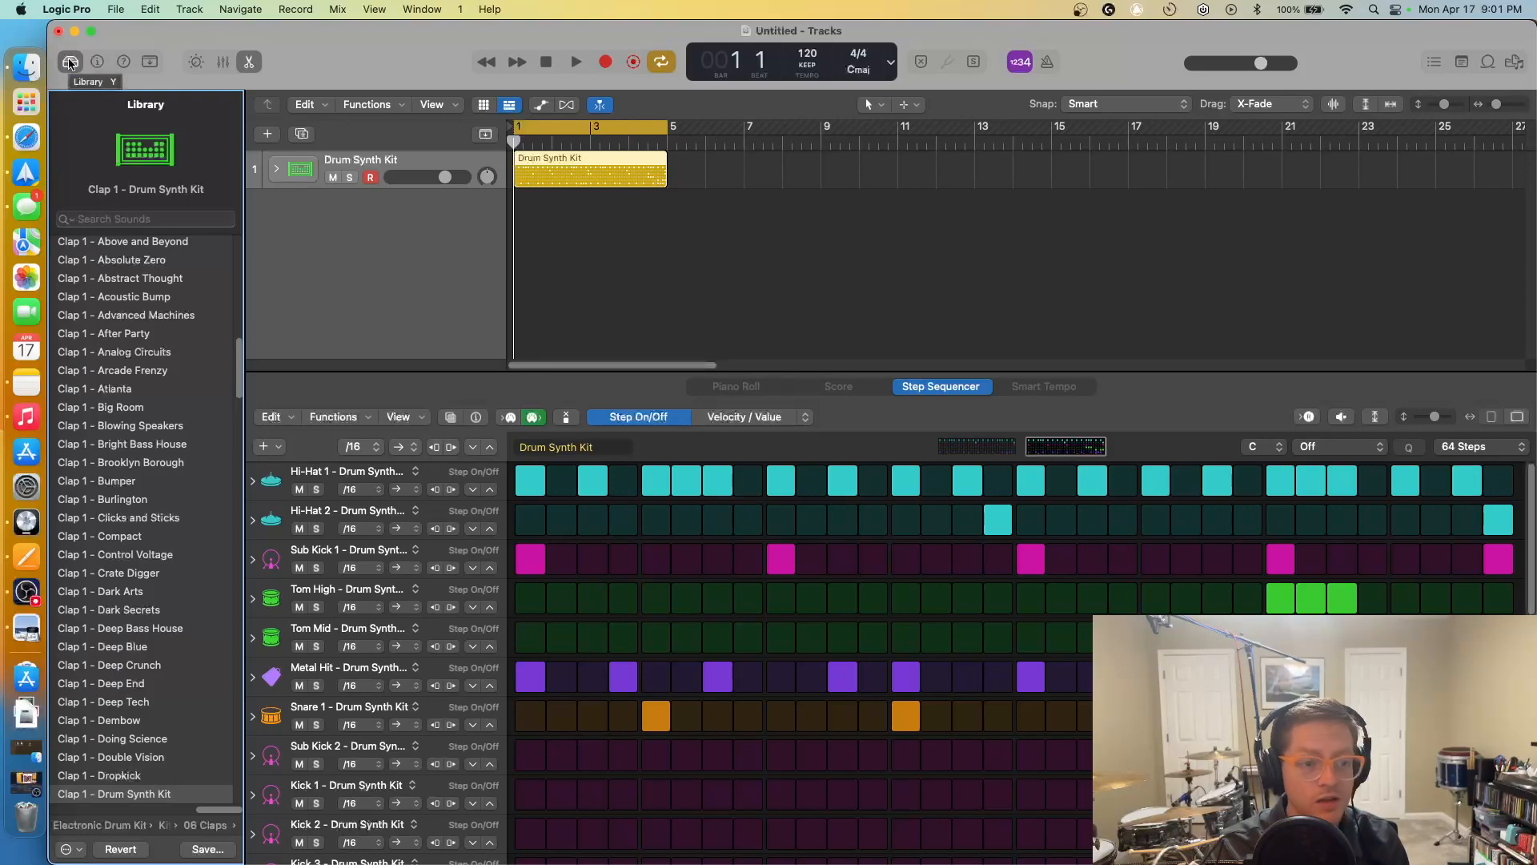
Widen the Library pane and go back to the Electronic Drum Kit category's list of kits
drag(243, 186, 374, 186)
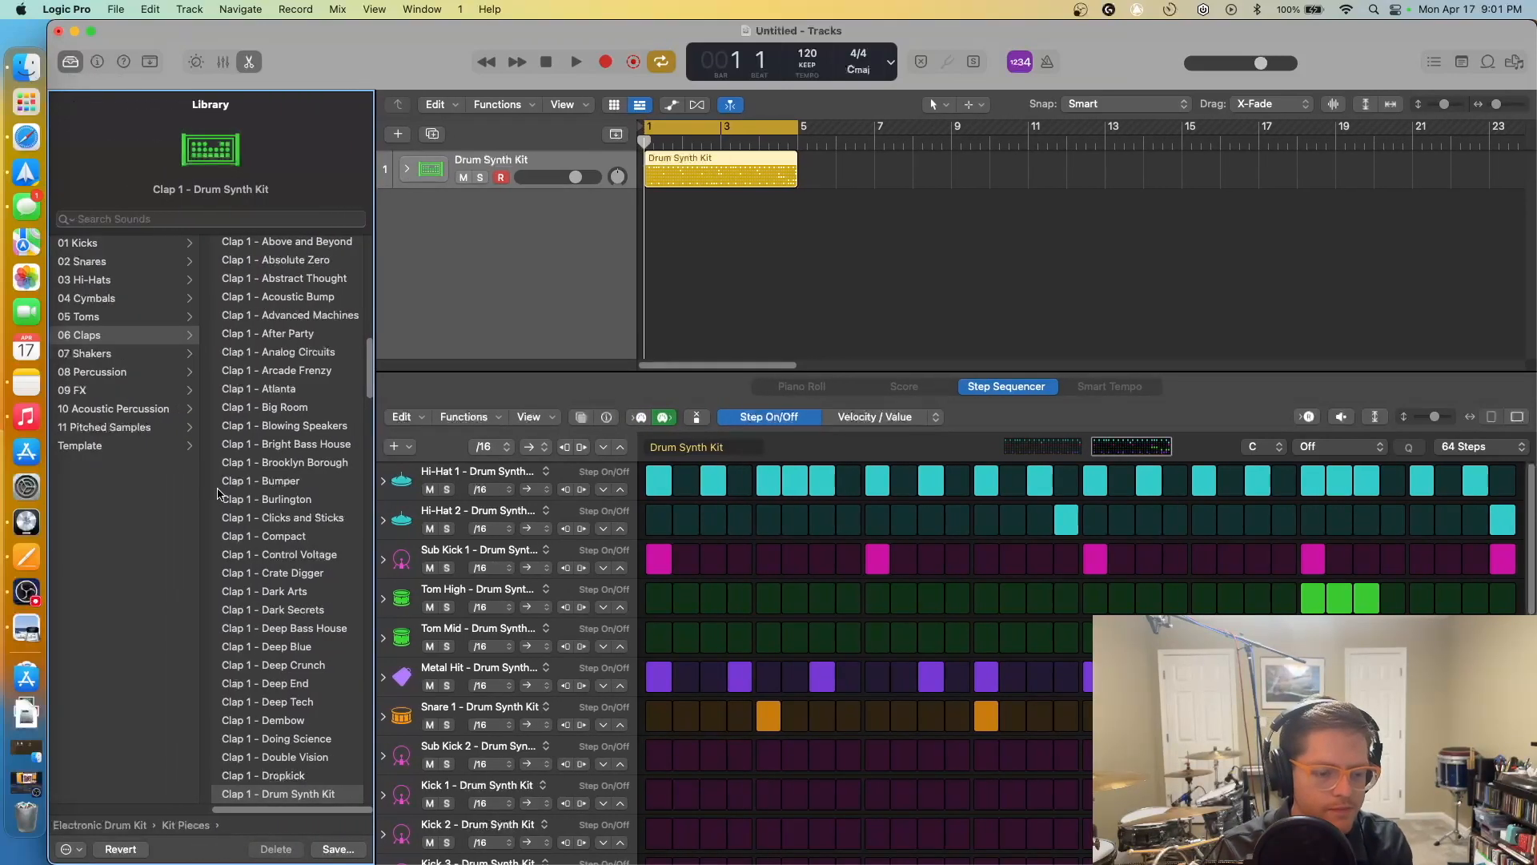
click(104, 828)
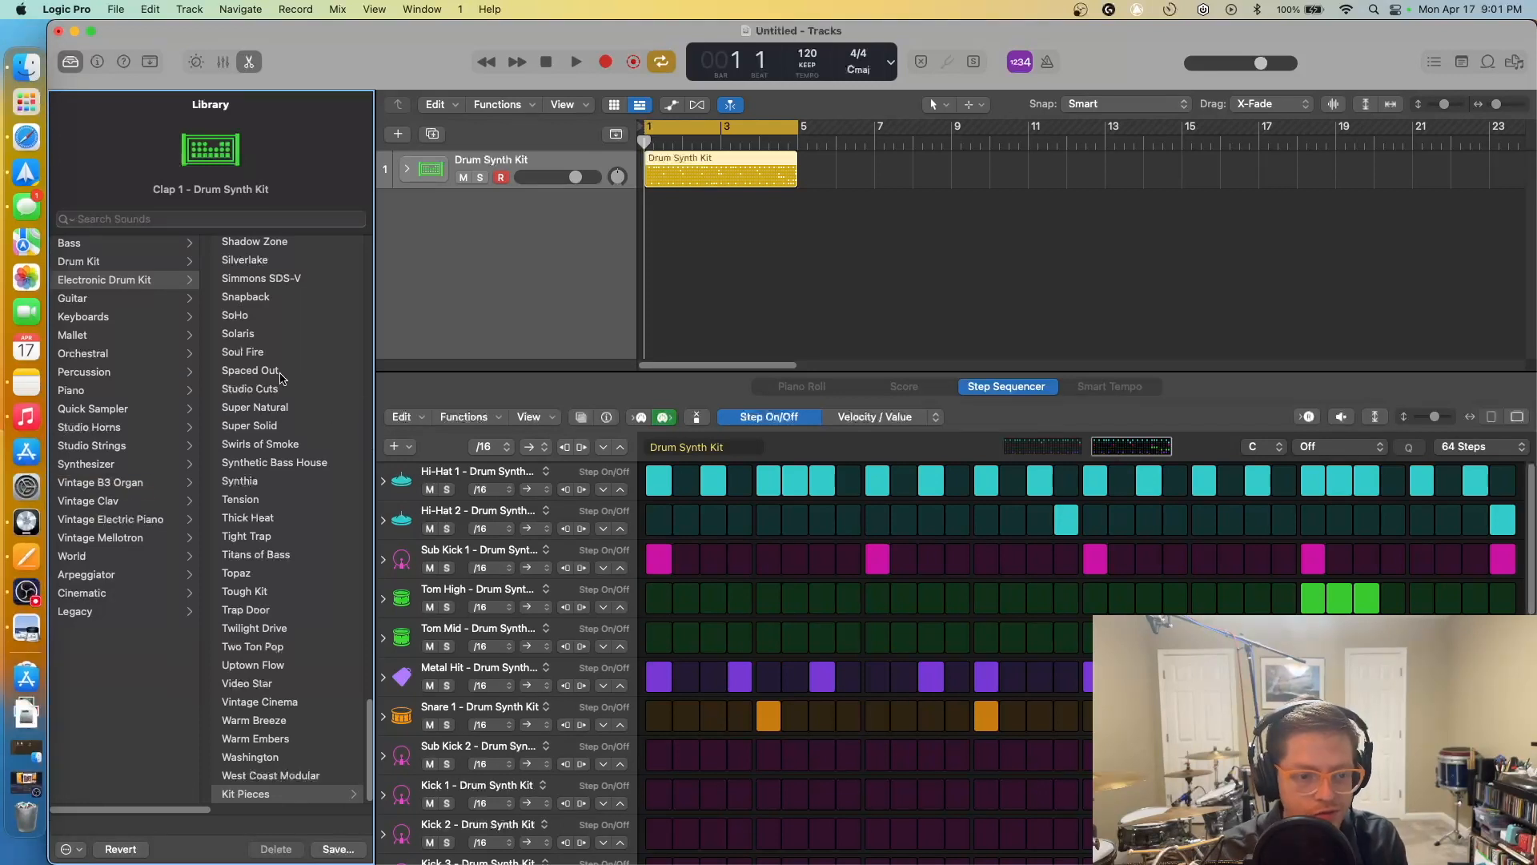
scroll(285, 386, right, 5)
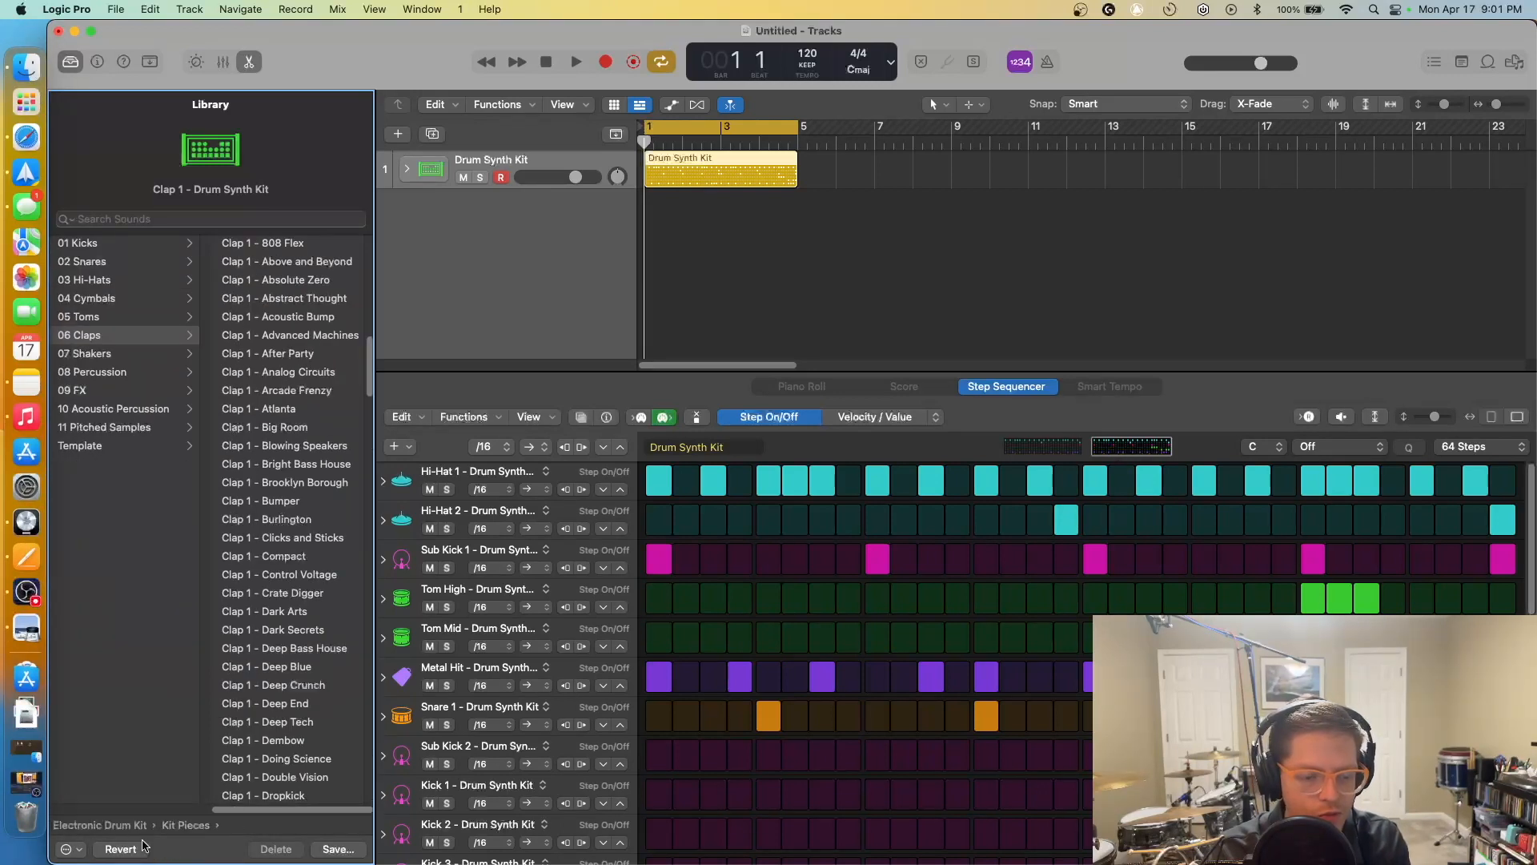
scroll(114, 830, left, 5)
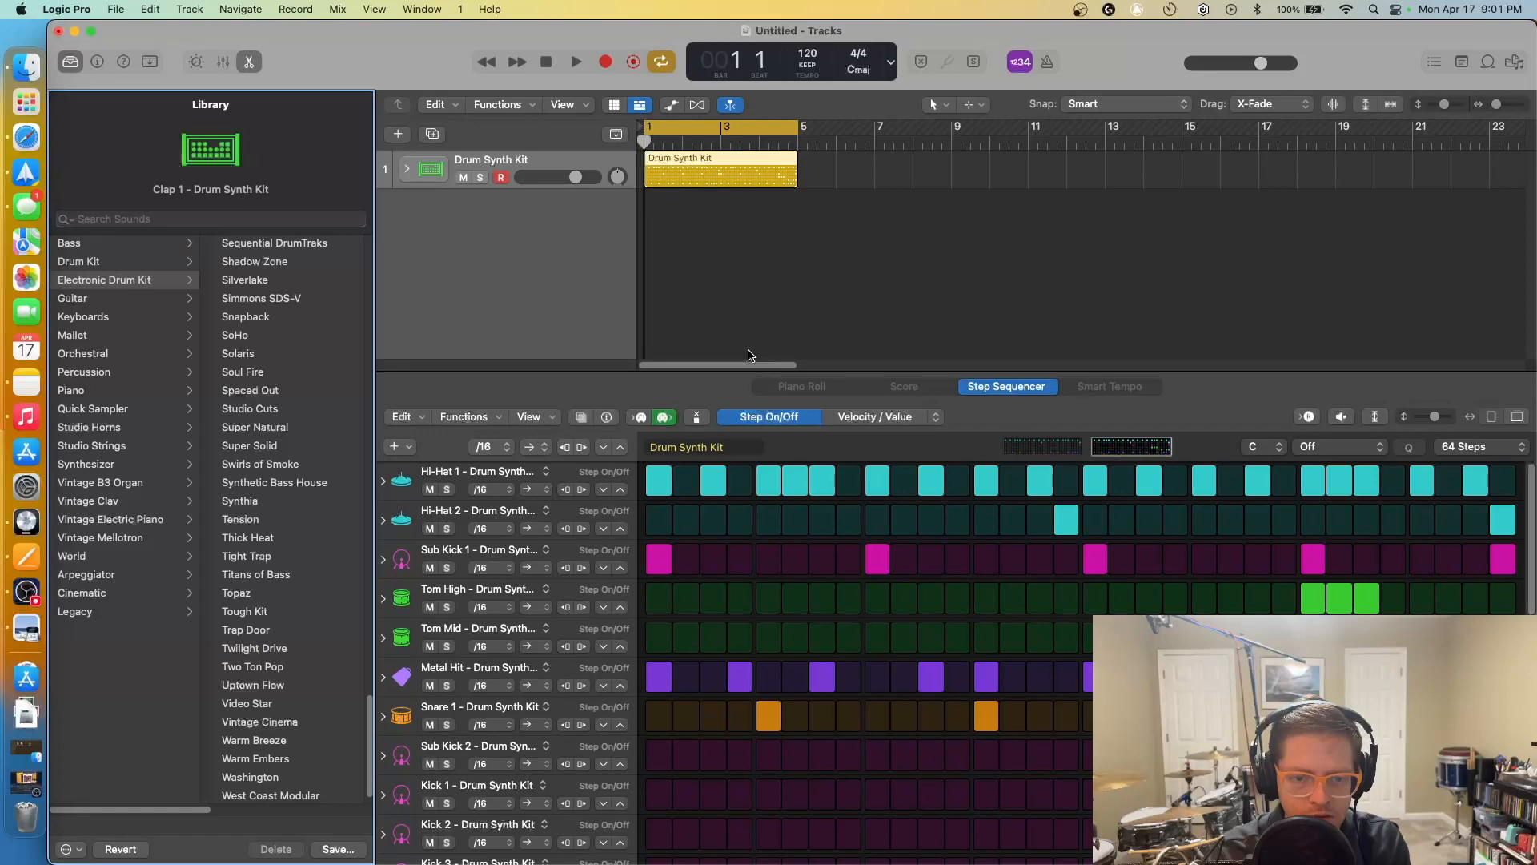
Hide the Step Sequencer editor and select the Drum Synth Kit track and its region
click(250, 63)
click(498, 164)
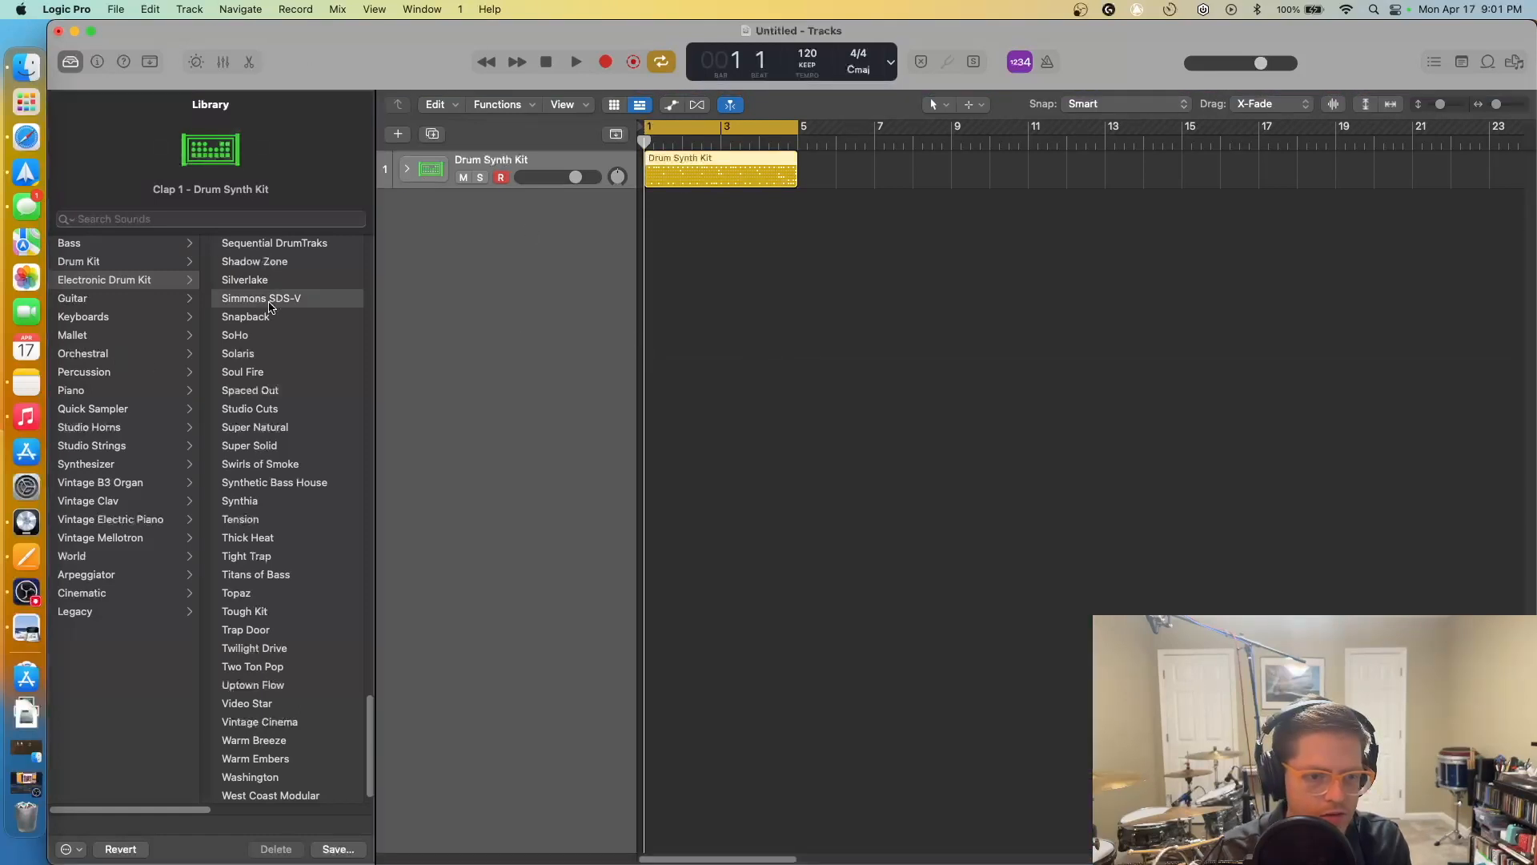
click(95, 824)
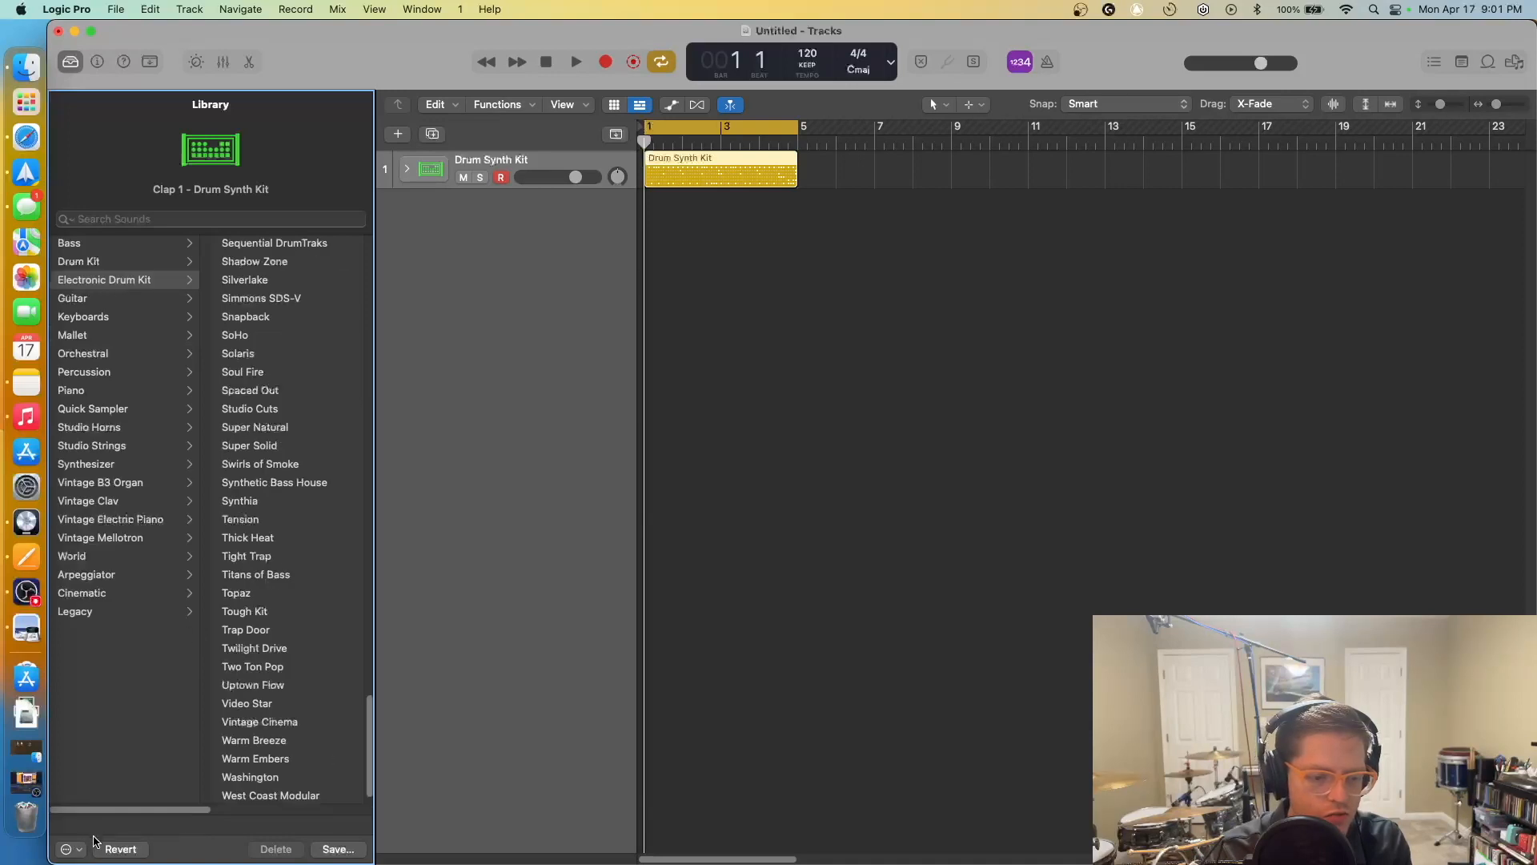
click(577, 558)
click(846, 251)
click(753, 184)
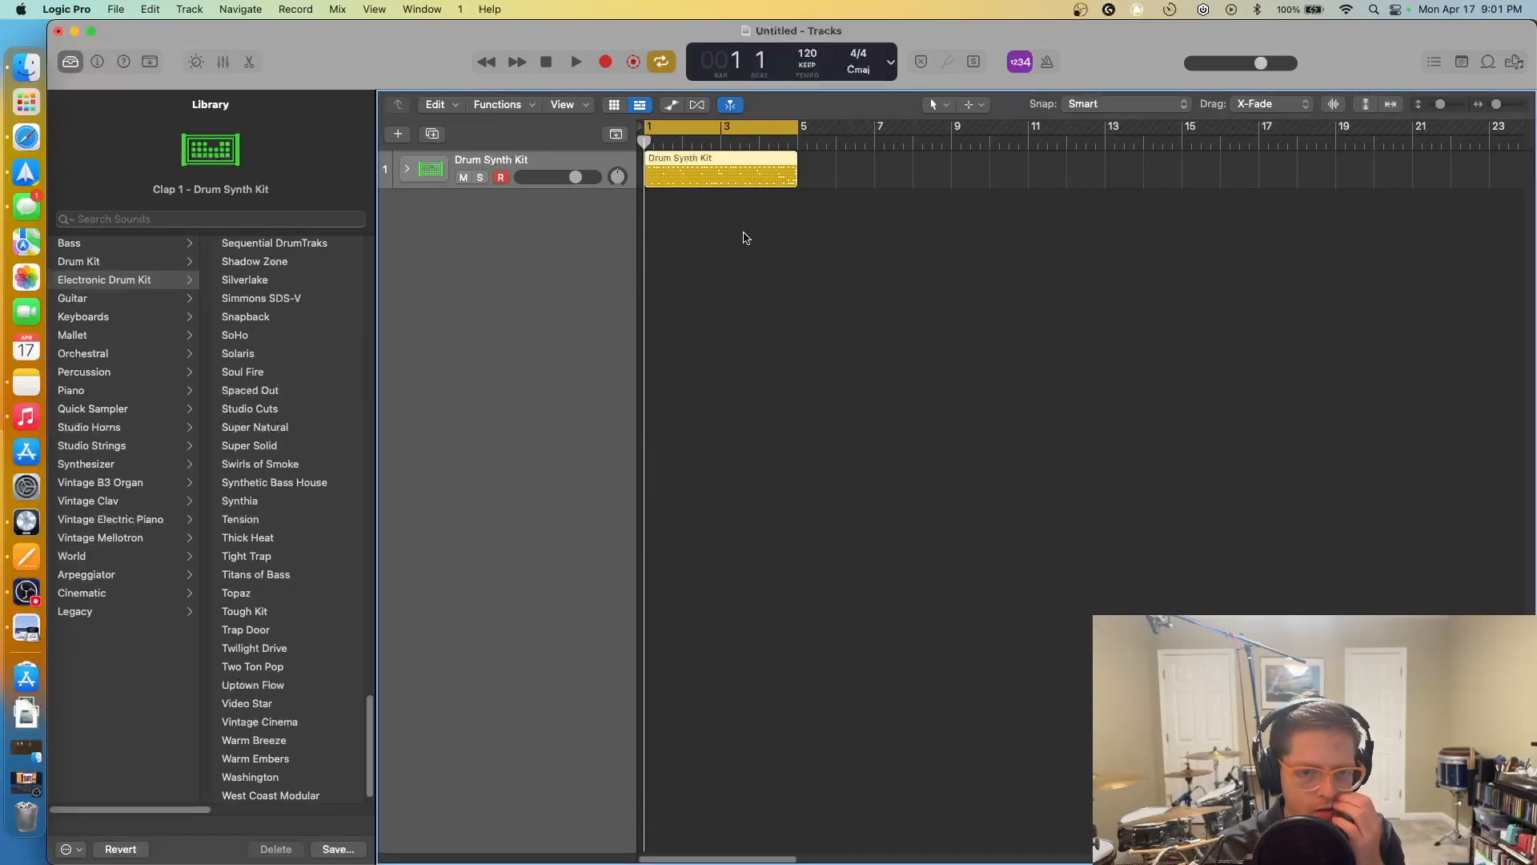
Try to load the East Bay kit from the Drum Kit category on the Drum Synth Kit track, and play the pattern briefly
click(132, 263)
click(312, 317)
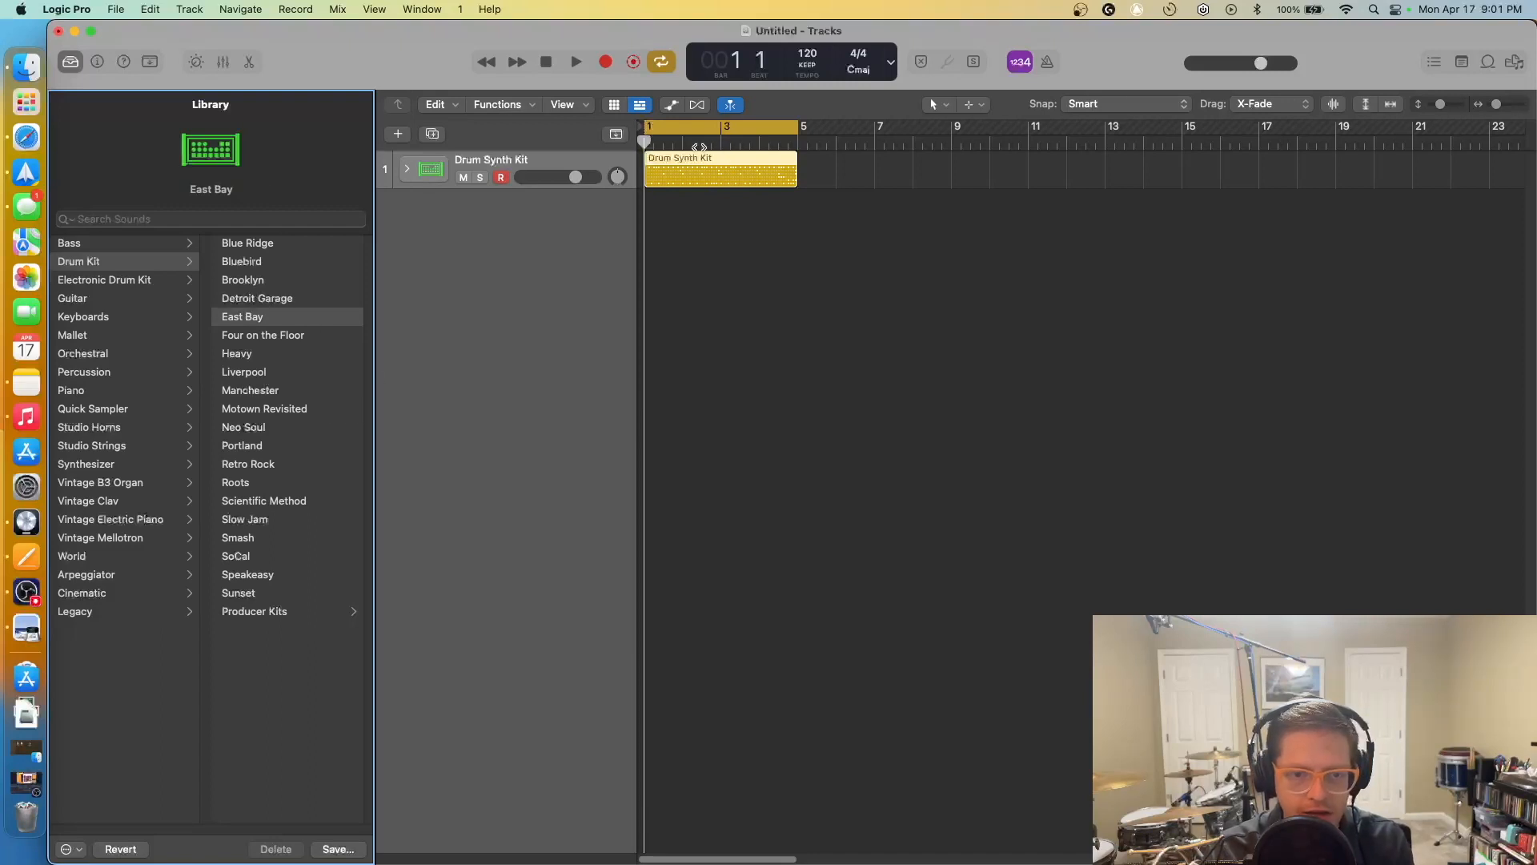
key(space)
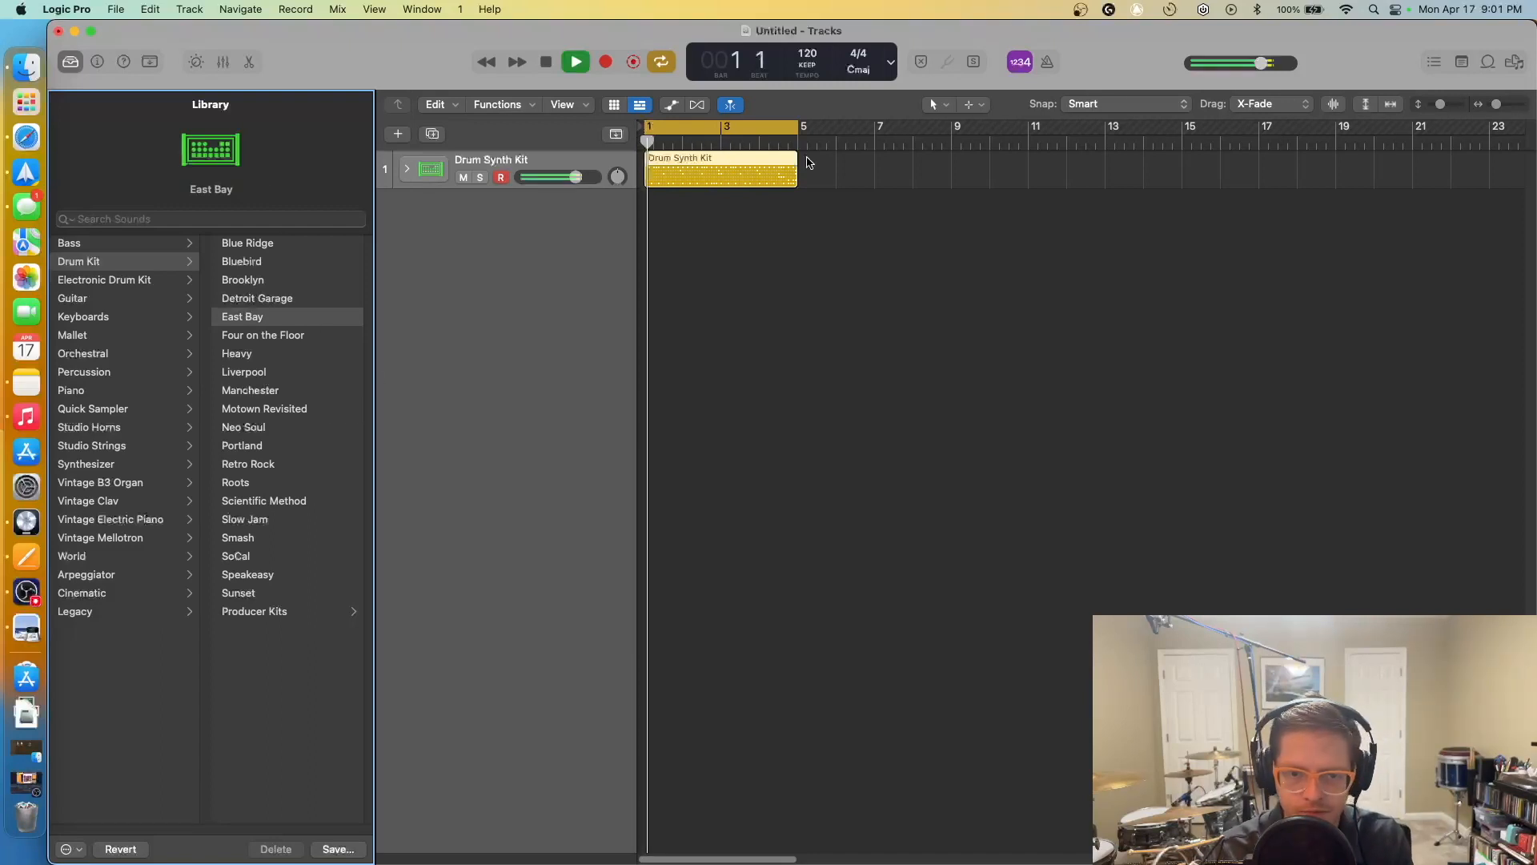
click(770, 266)
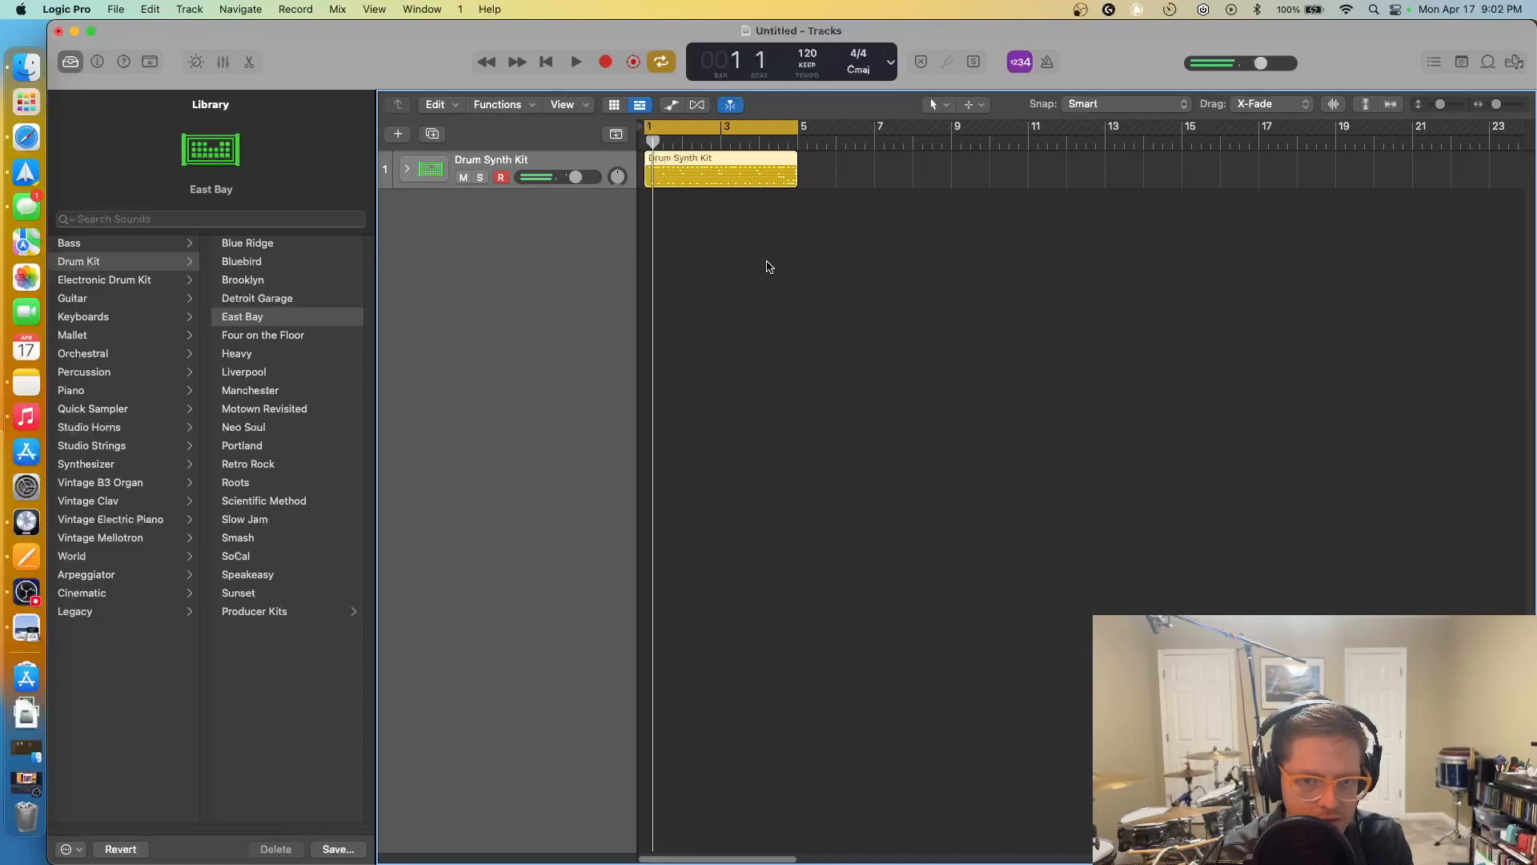
Turn off cycle mode and try again to apply the East Bay kit to the Drum Synth Kit track
key(c)
click(691, 186)
click(249, 319)
click(473, 169)
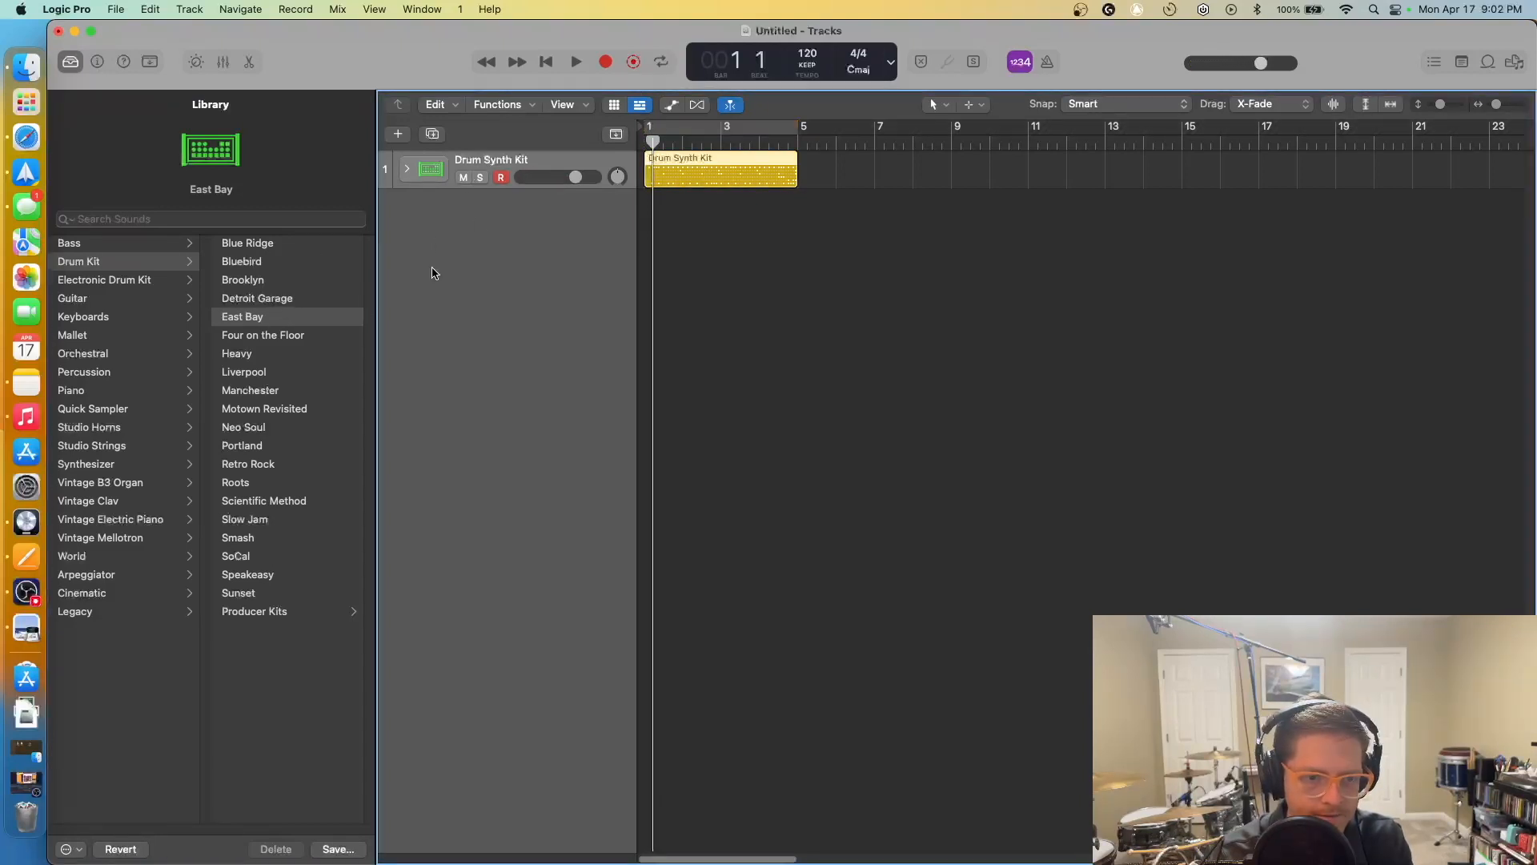
click(129, 261)
click(233, 319)
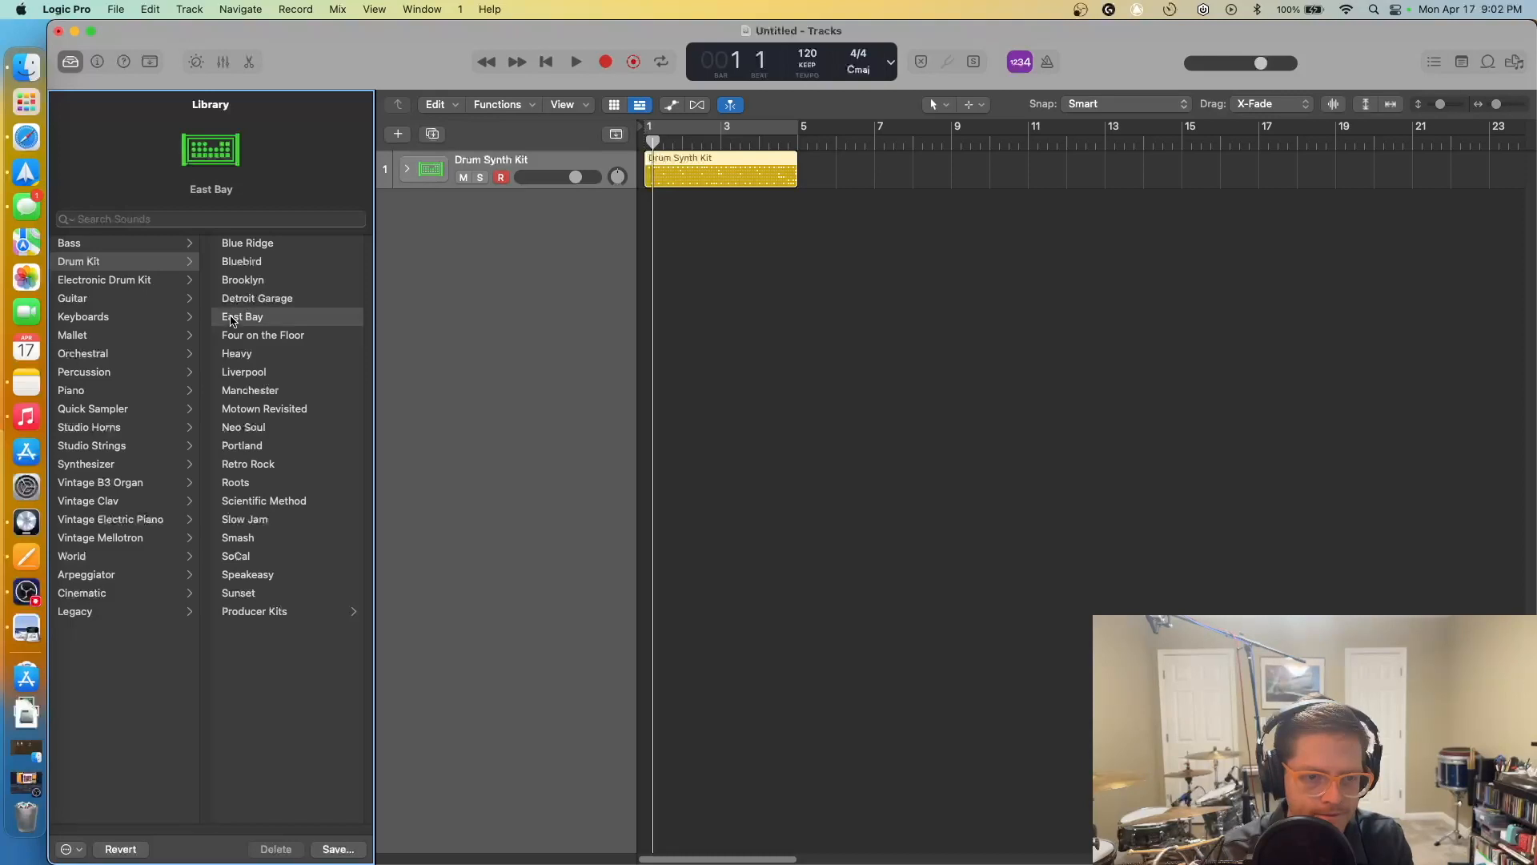
click(473, 254)
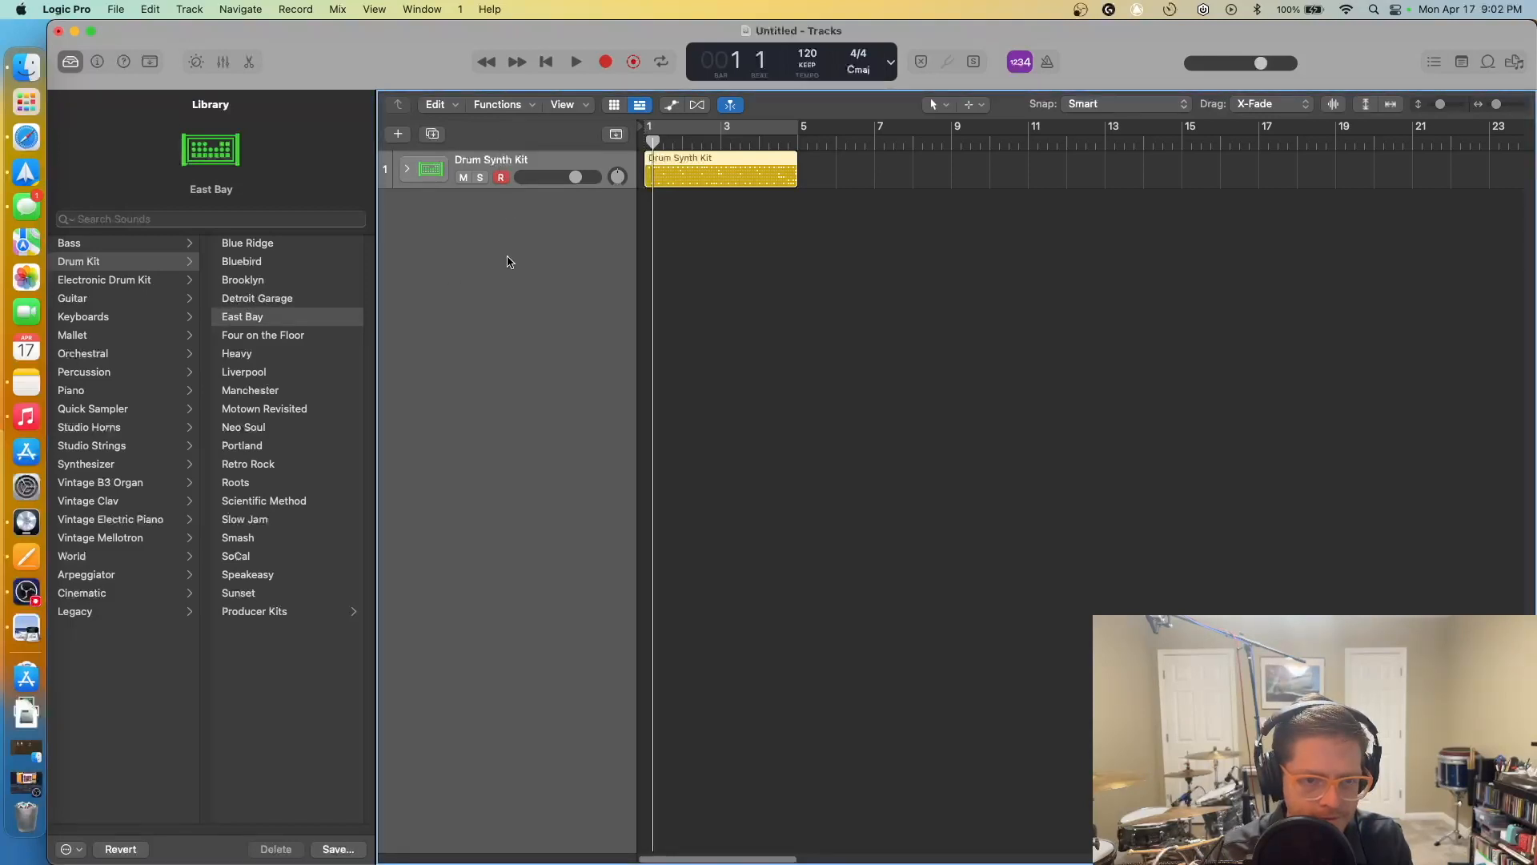
Create a new software instrument track and load the East Bay kit from the Drum Kit category on it
right_click(432, 231)
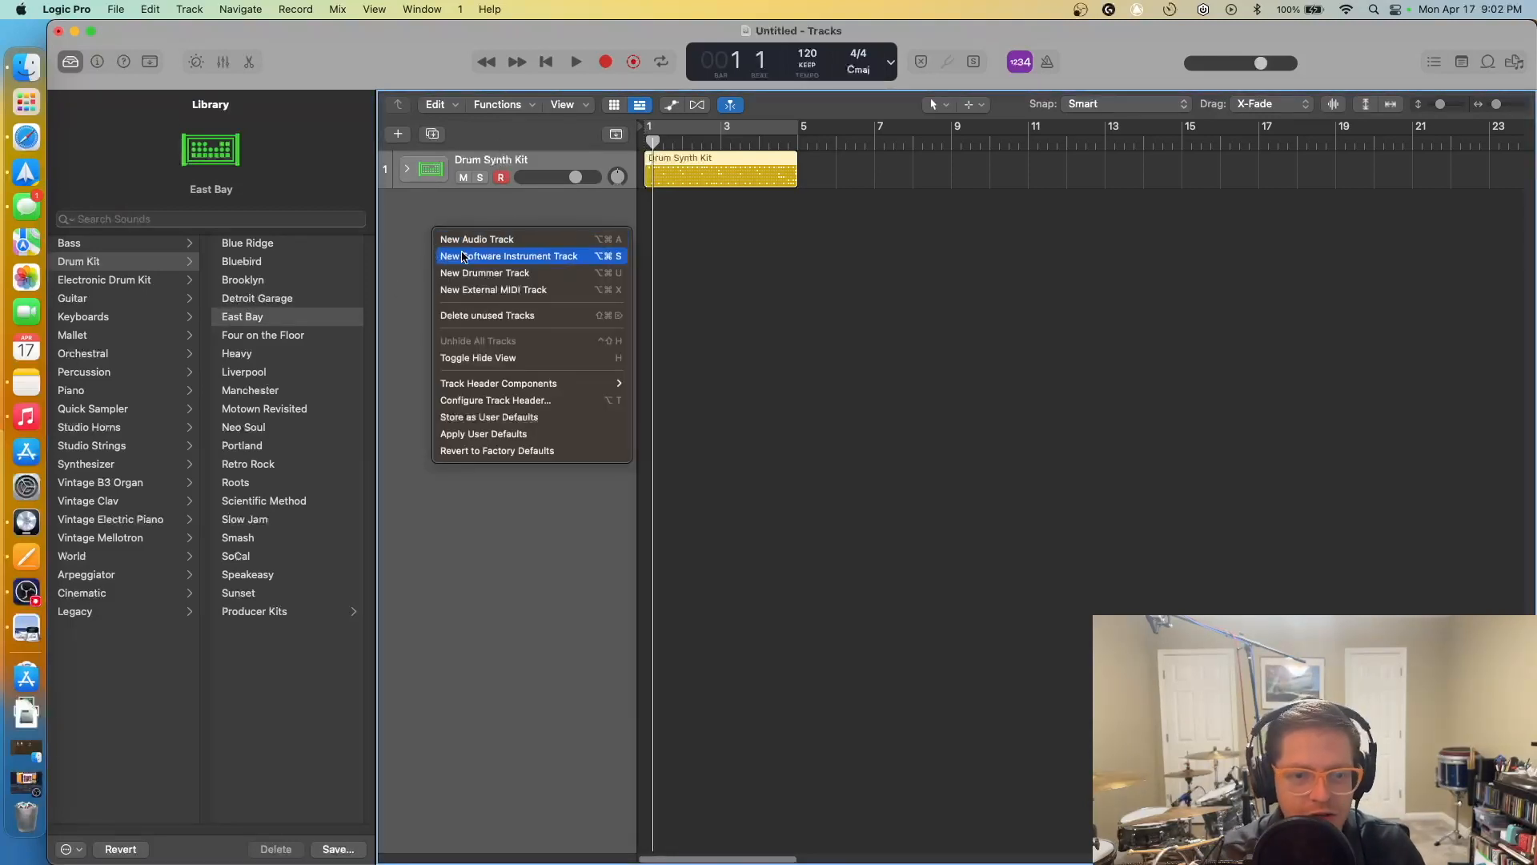
click(491, 261)
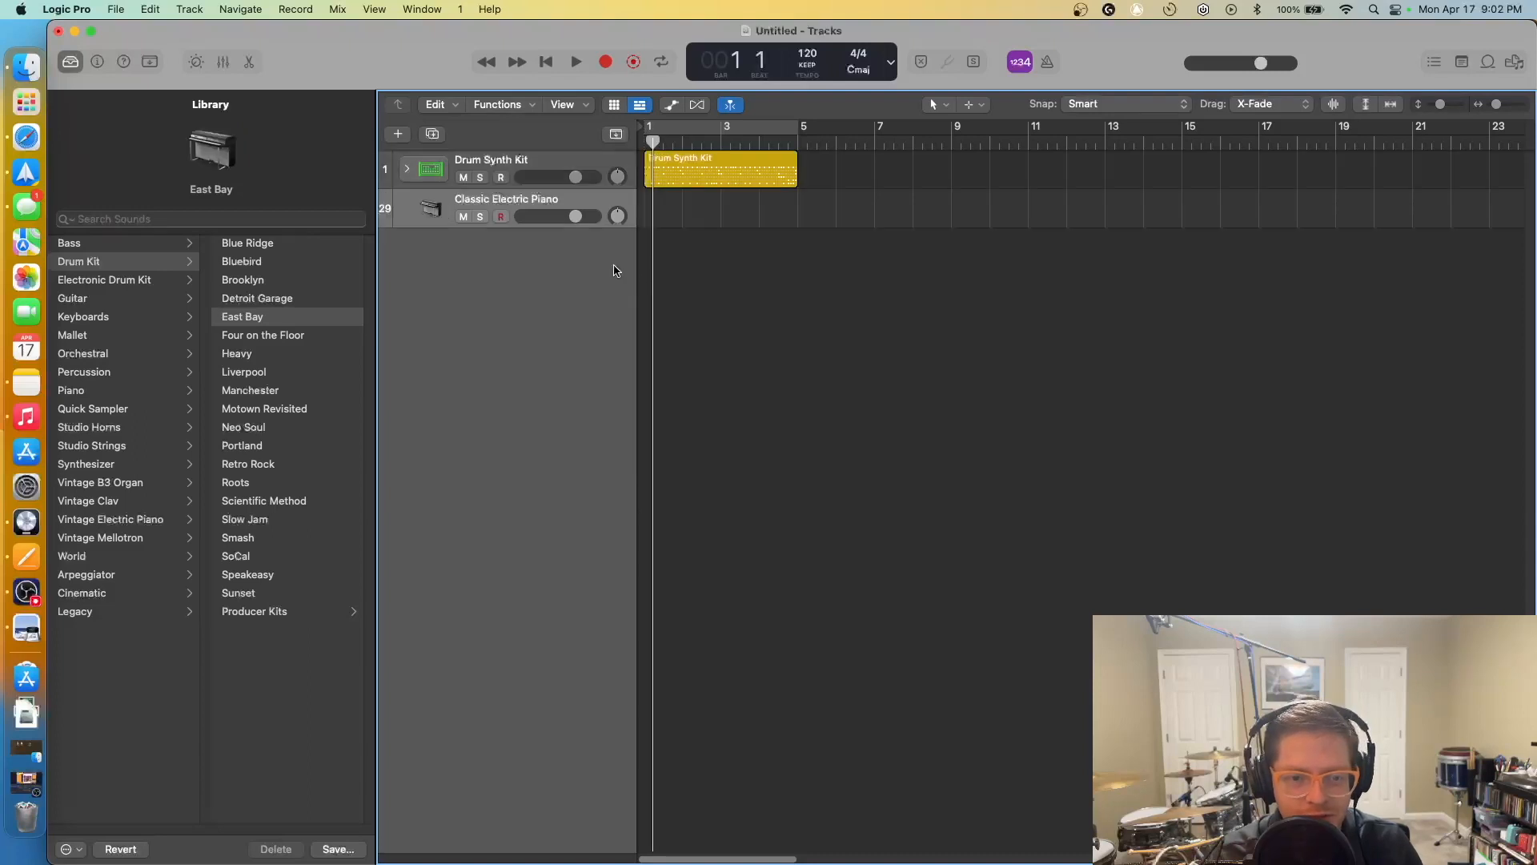
click(111, 264)
click(304, 317)
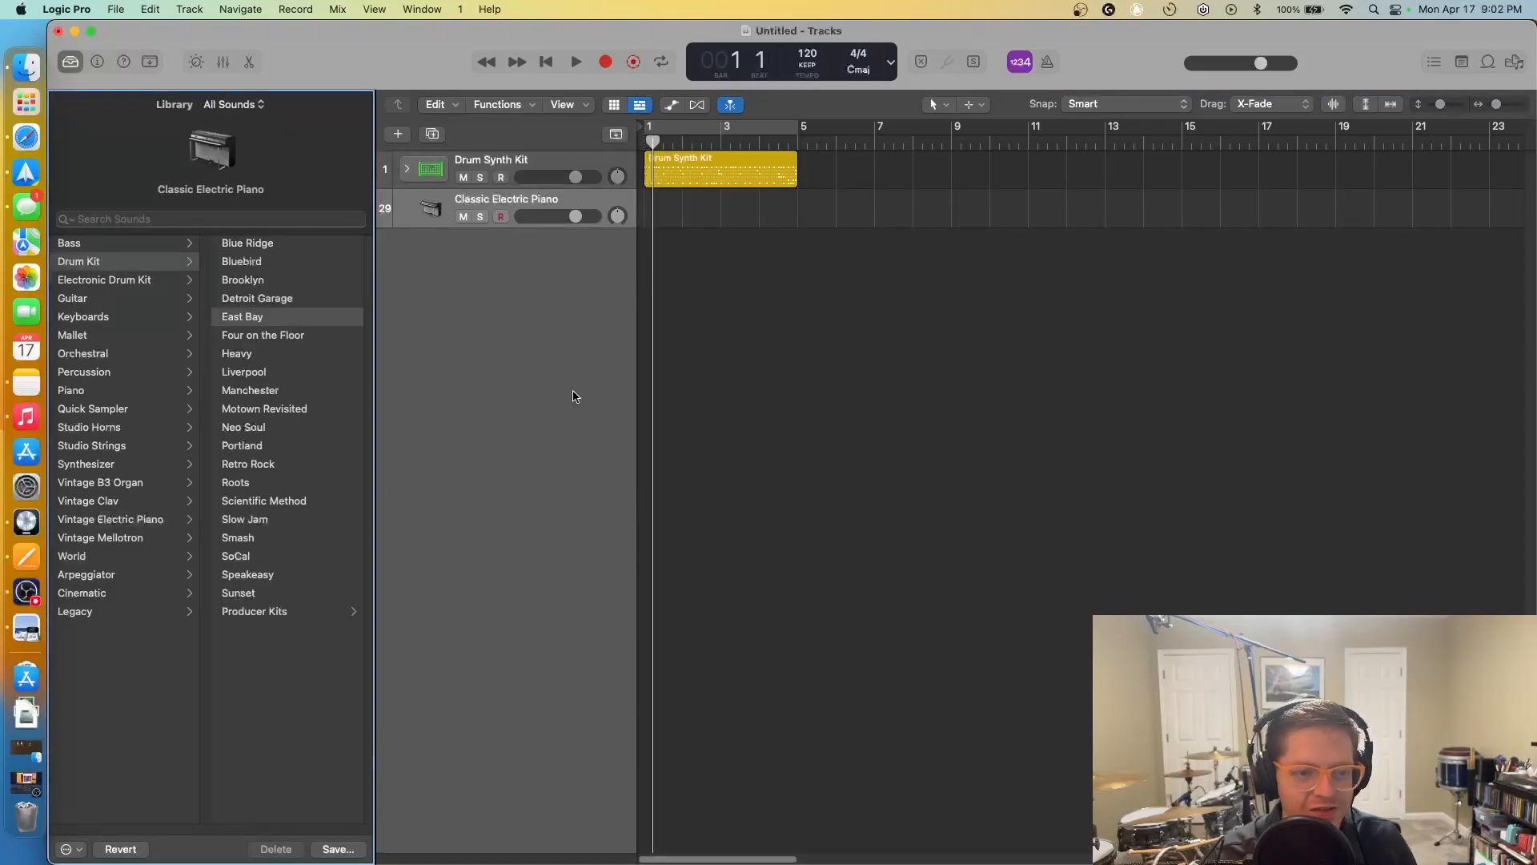
Copy the Drum Synth Kit region and paste it on the East Bay track at bar 1
click(712, 166)
drag(653, 144, 619, 143)
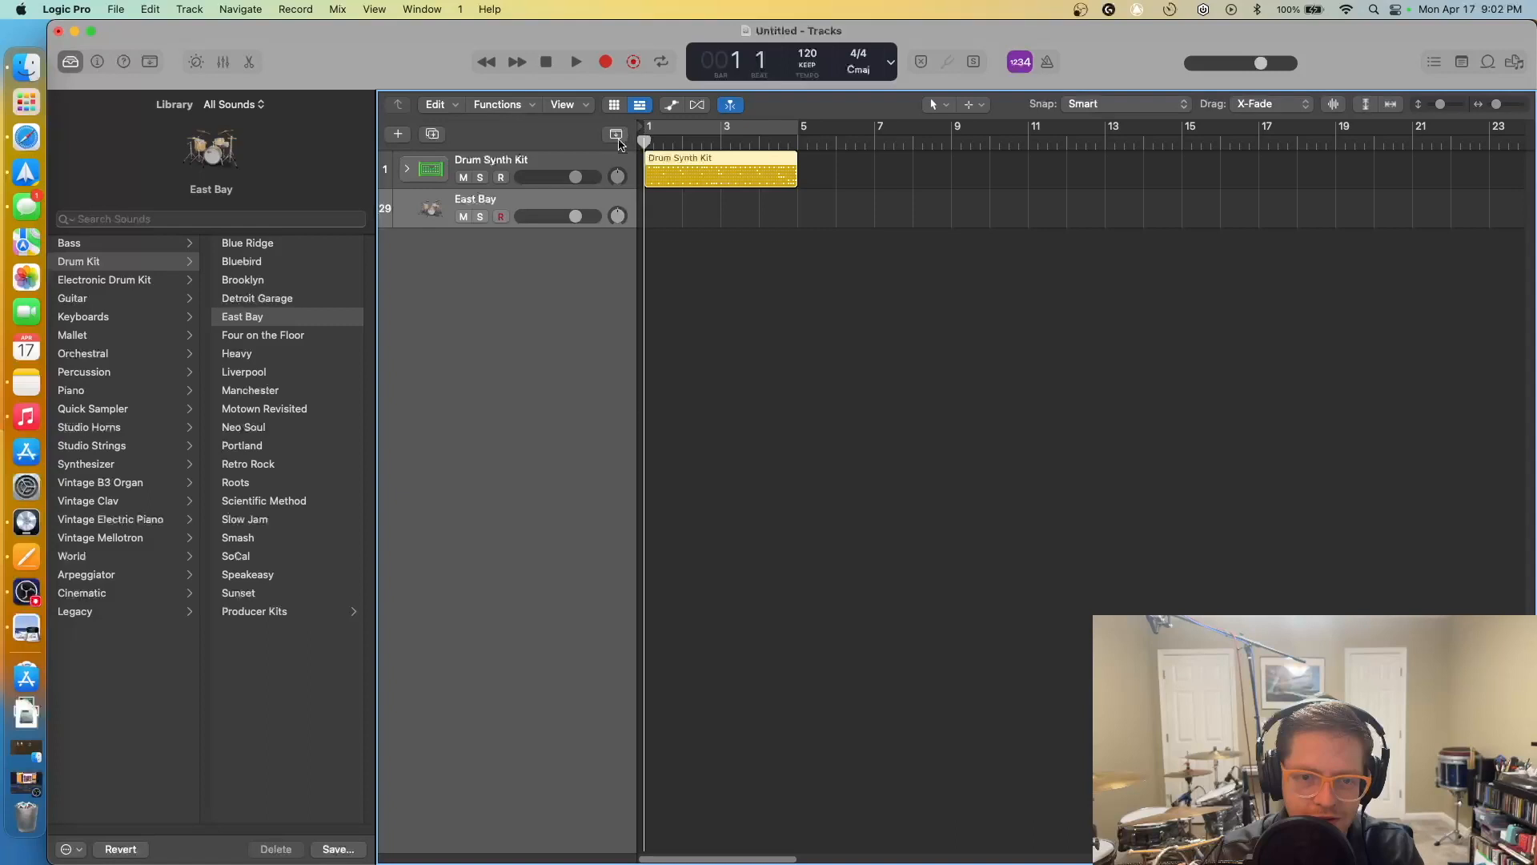
key(super+c)
key(super+v)
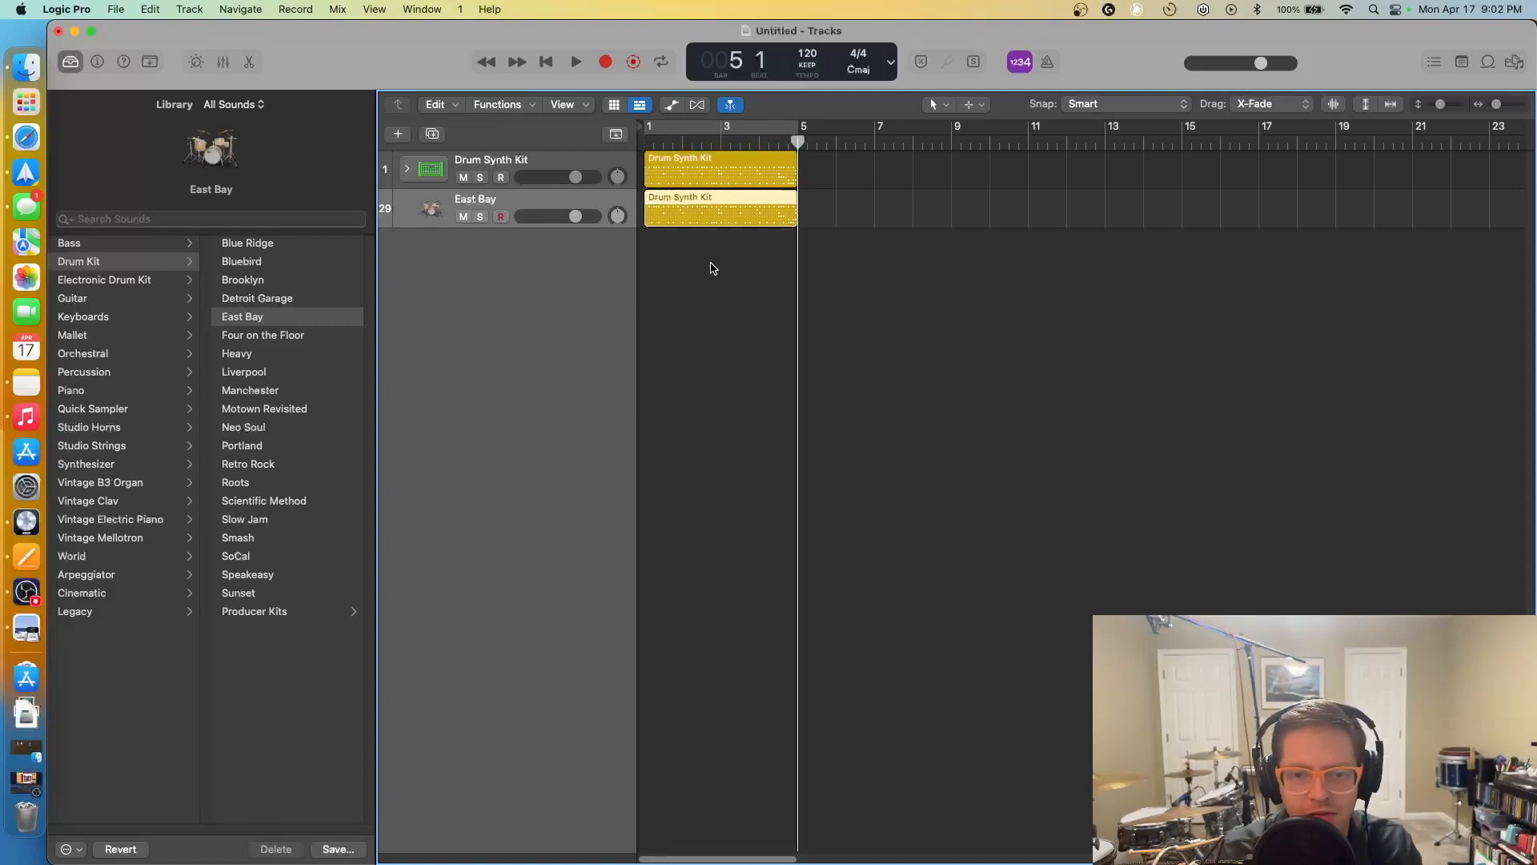
Solo the East Bay track and play its four-bar pattern from bar 1
key(s)
key(Return)
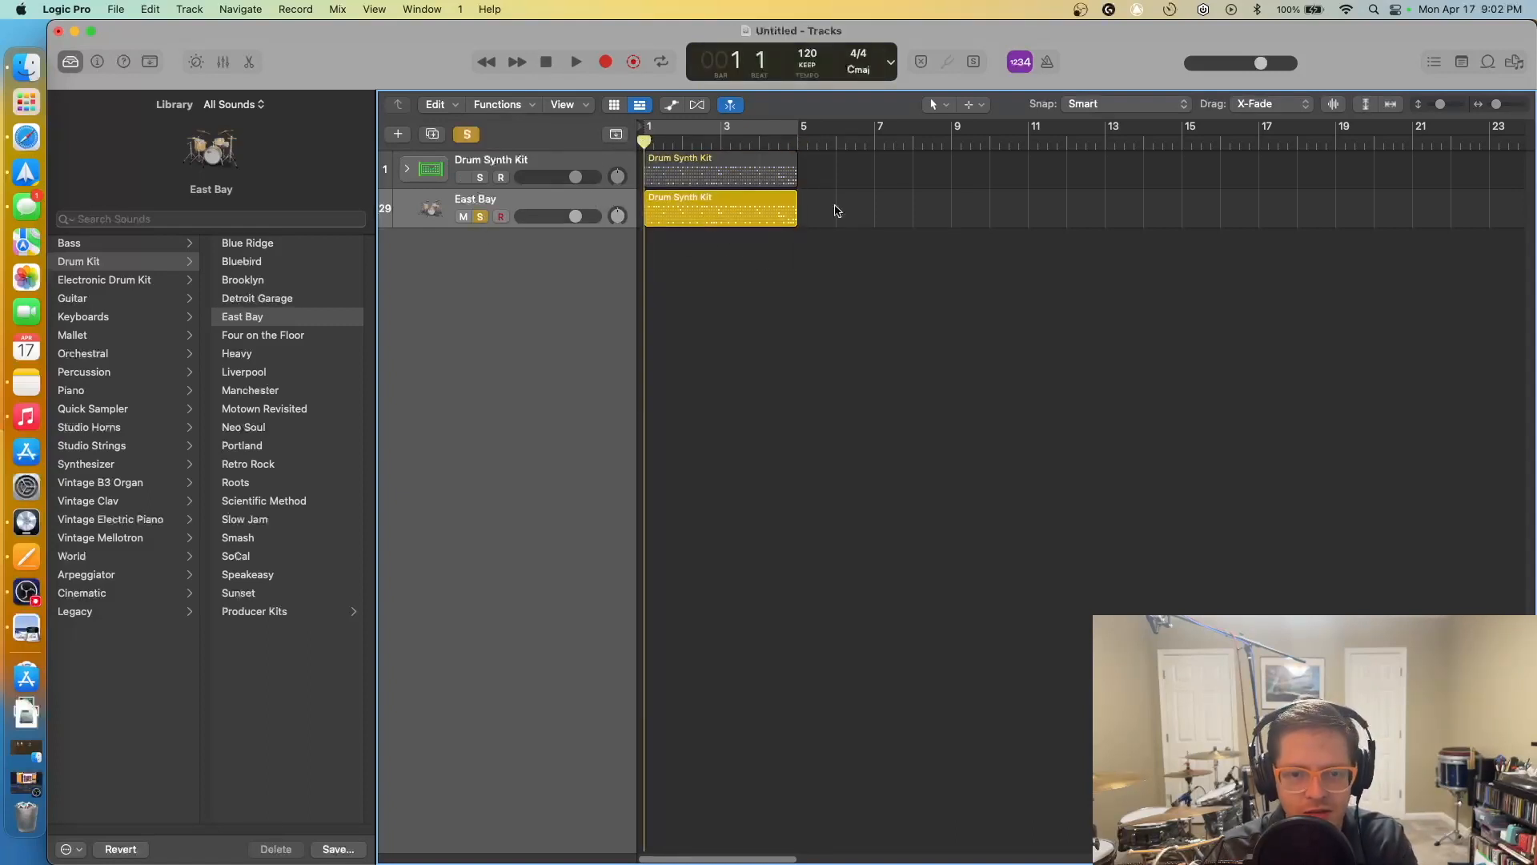
key(space)
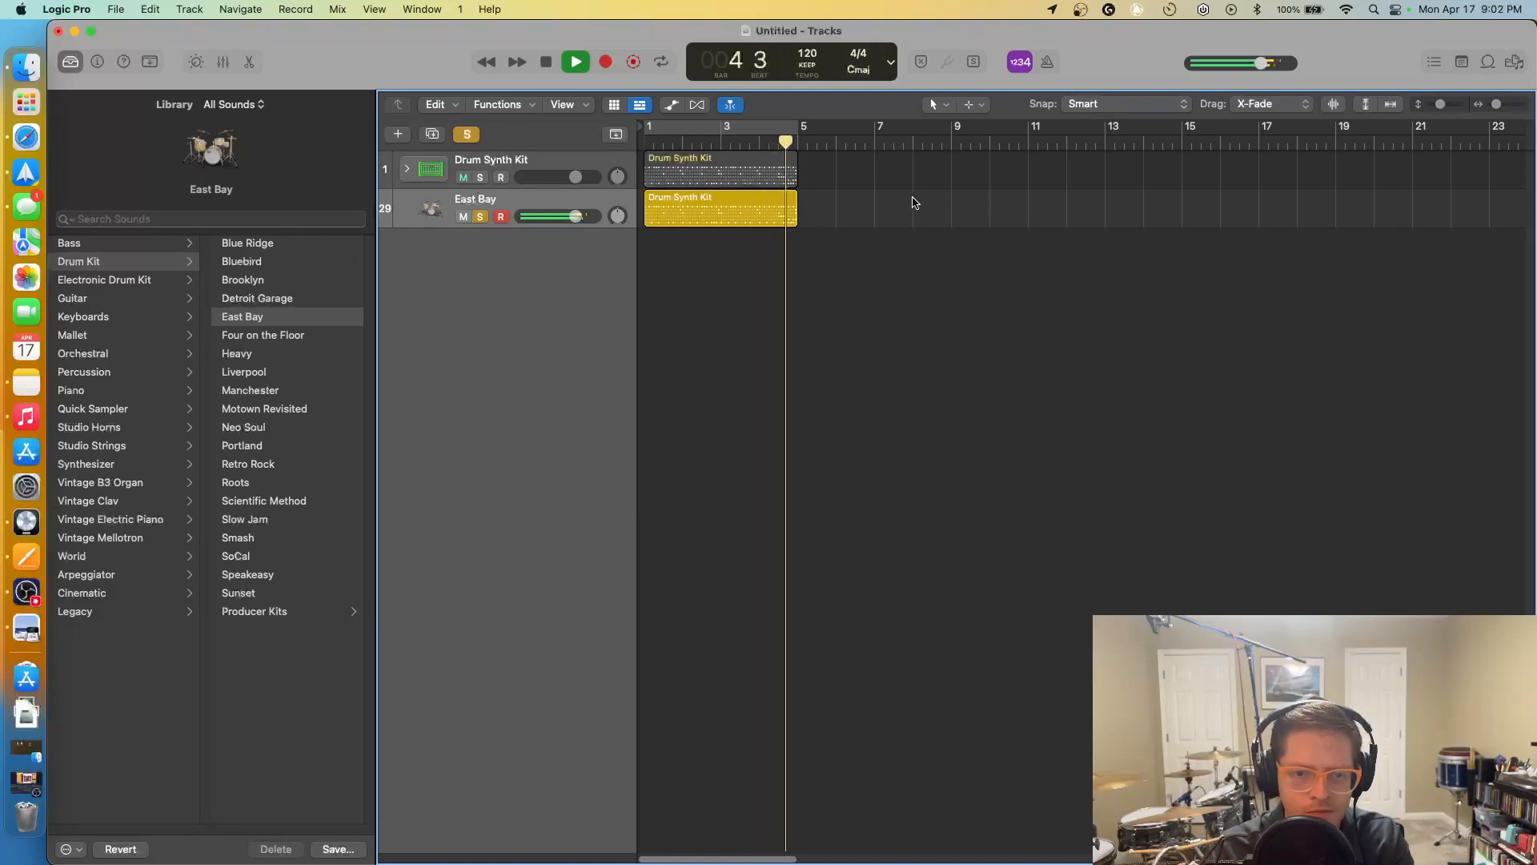
key(space)
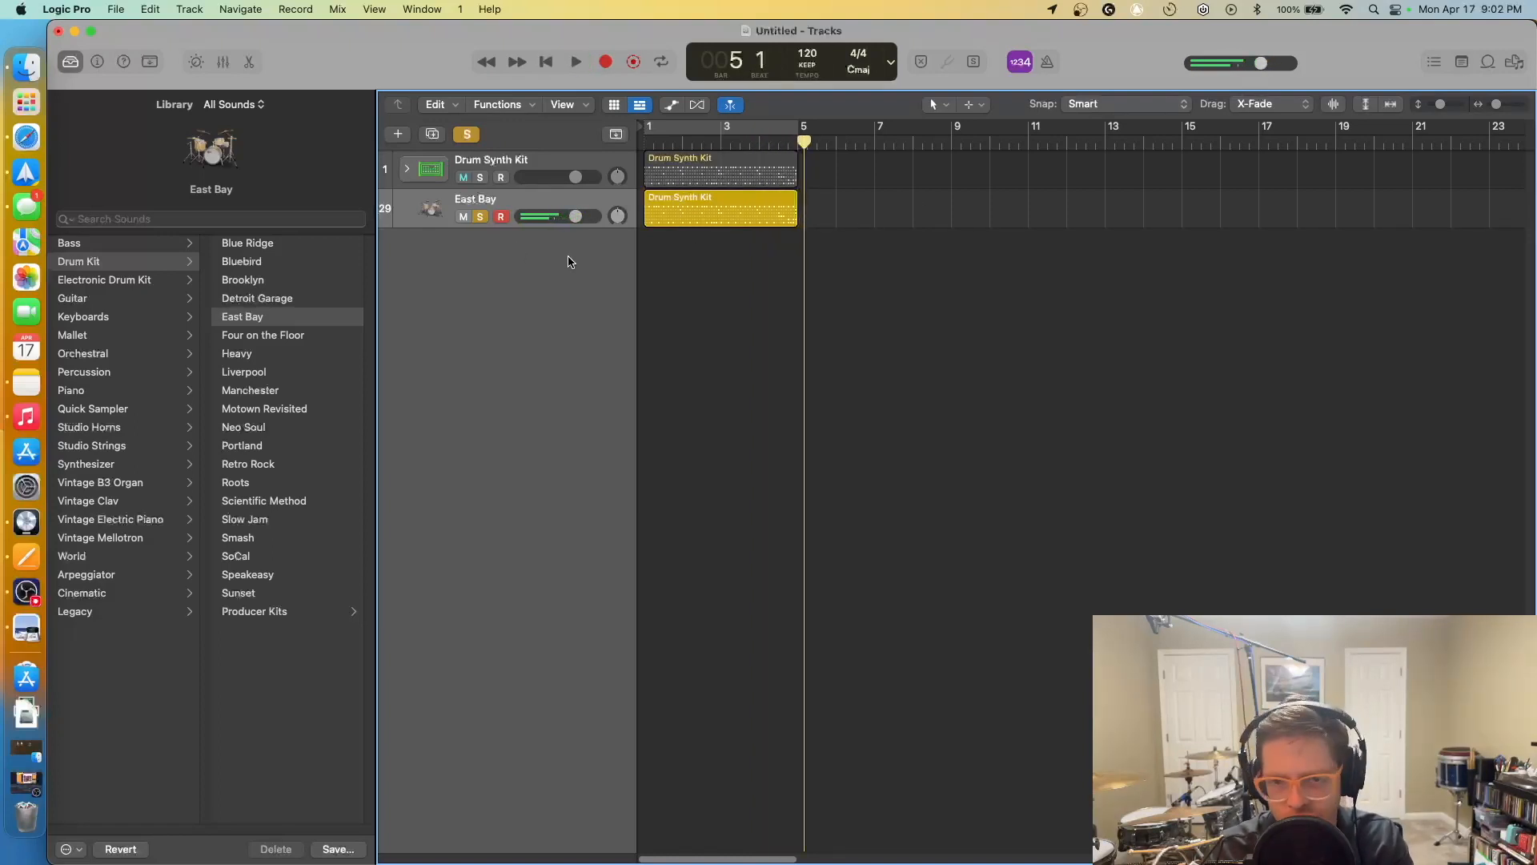
Switch the soloed track to the Liverpool kit and play the pattern from bar 1 with cycle mode on
click(256, 372)
key(space)
key(space)
key(space)
key(space)
key(Return)
key(space)
key(c)
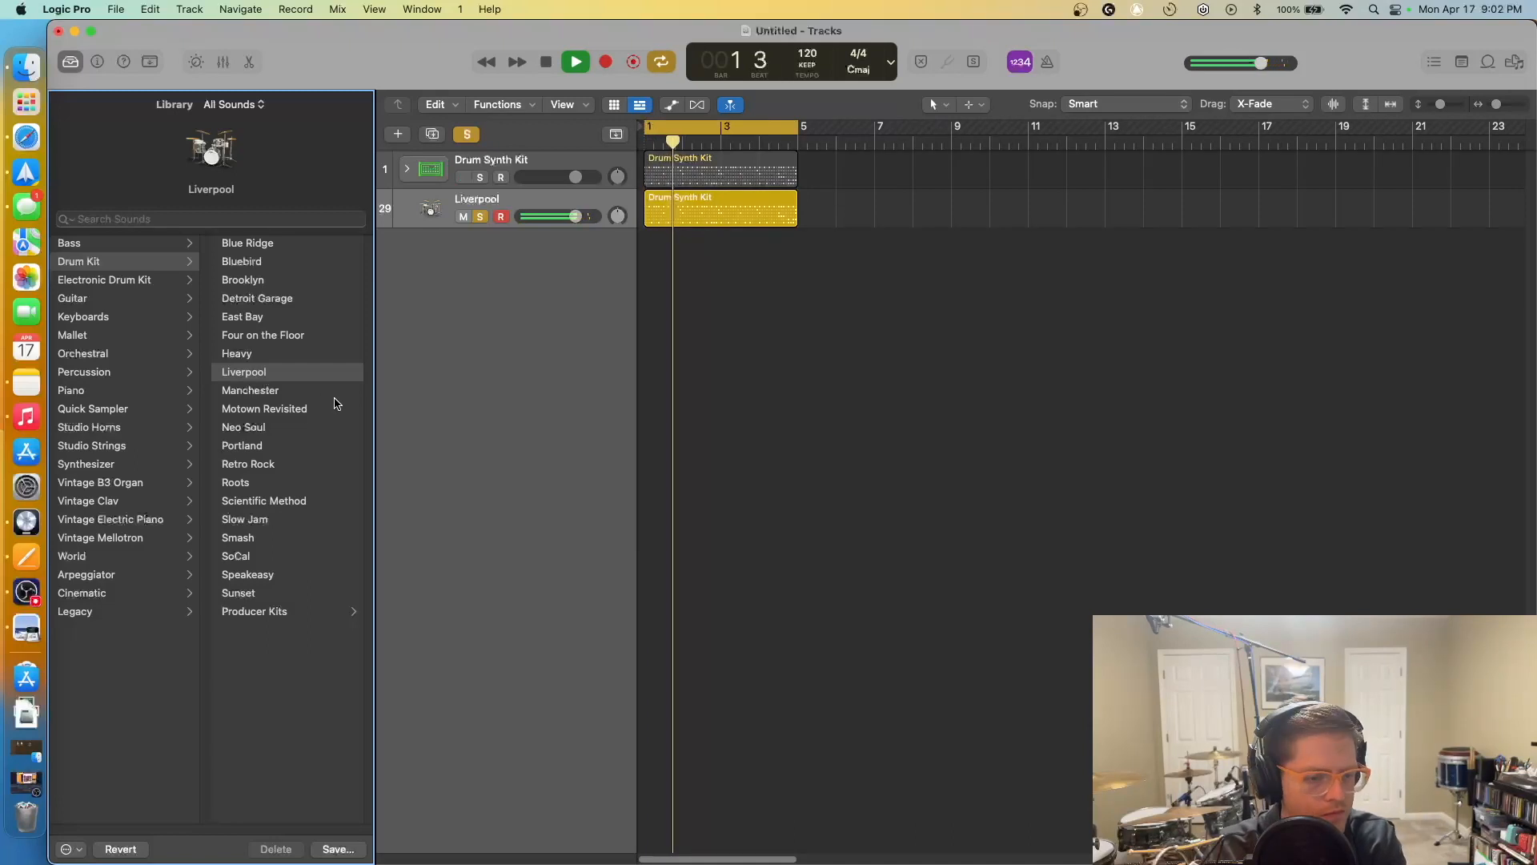
Audition the looping pattern with the Neo Soul kit, then the electronic kits Analog Haze, Autumn Leaves and Big Bump
click(308, 427)
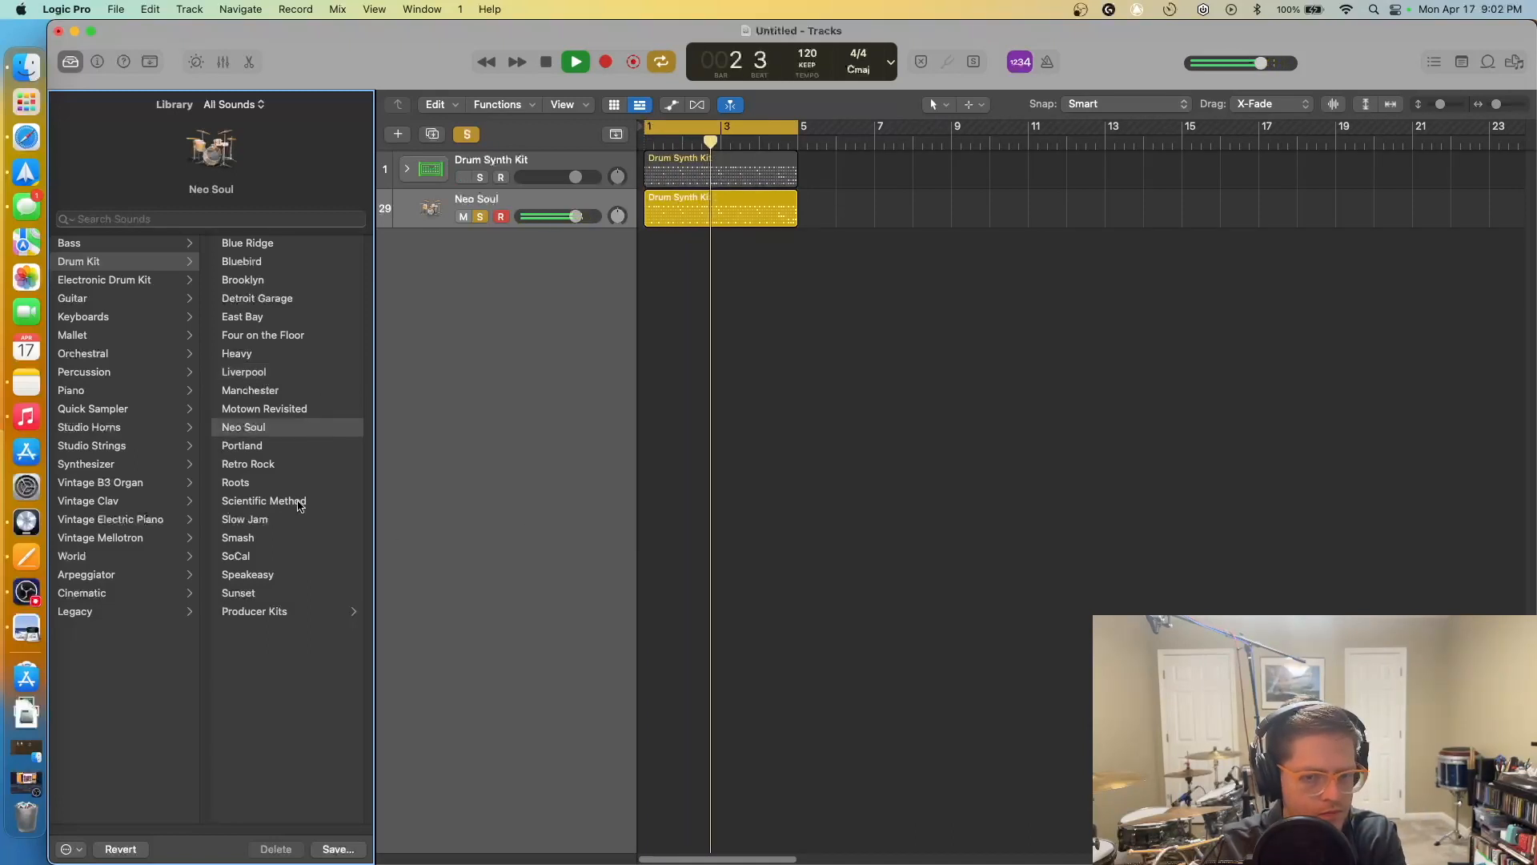
click(104, 280)
click(304, 537)
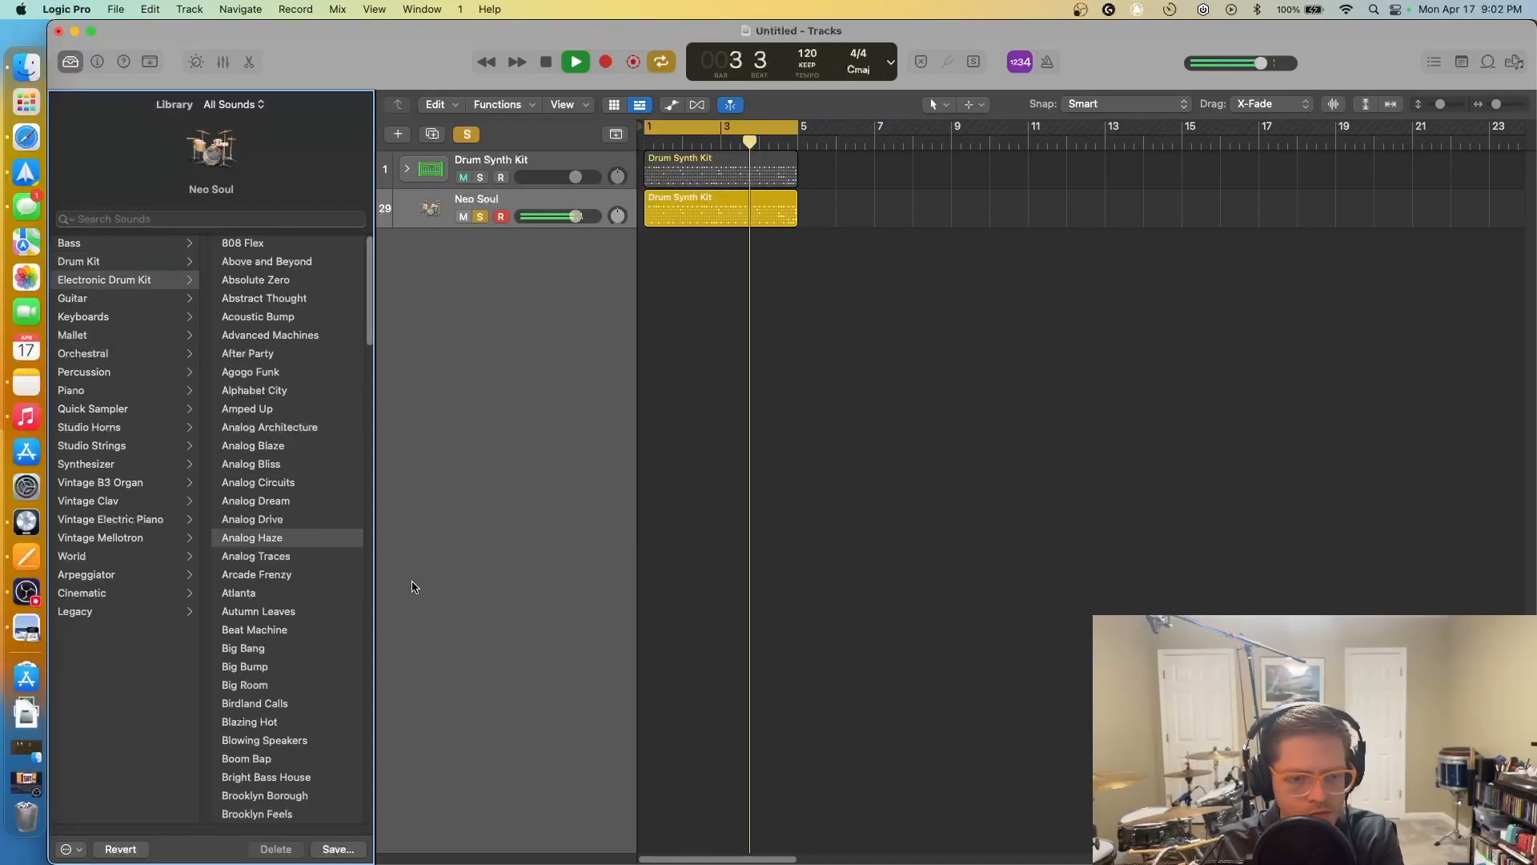
click(288, 611)
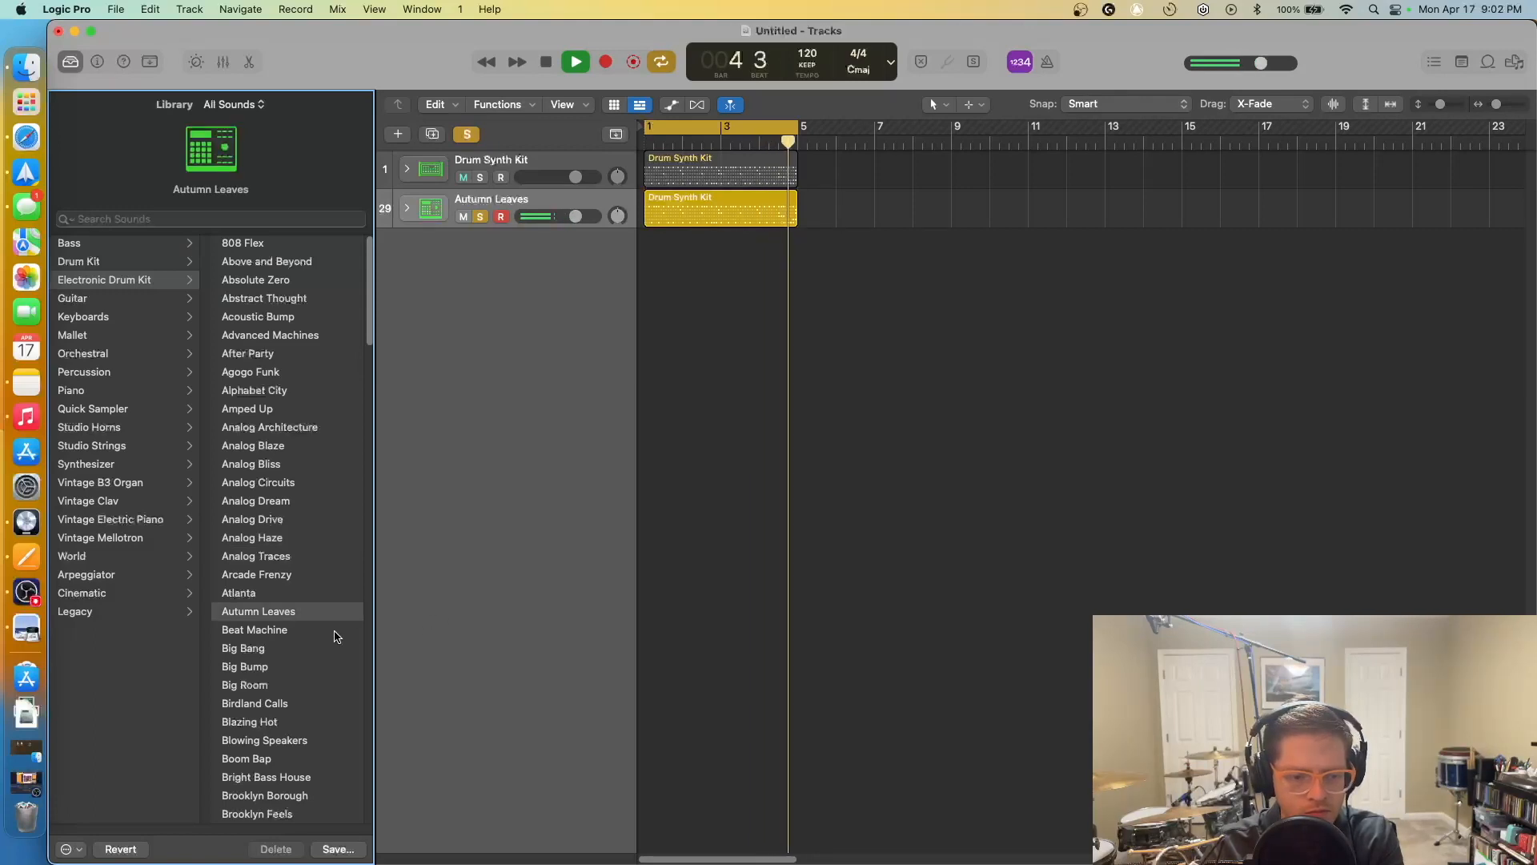
scroll(333, 632, down, 5)
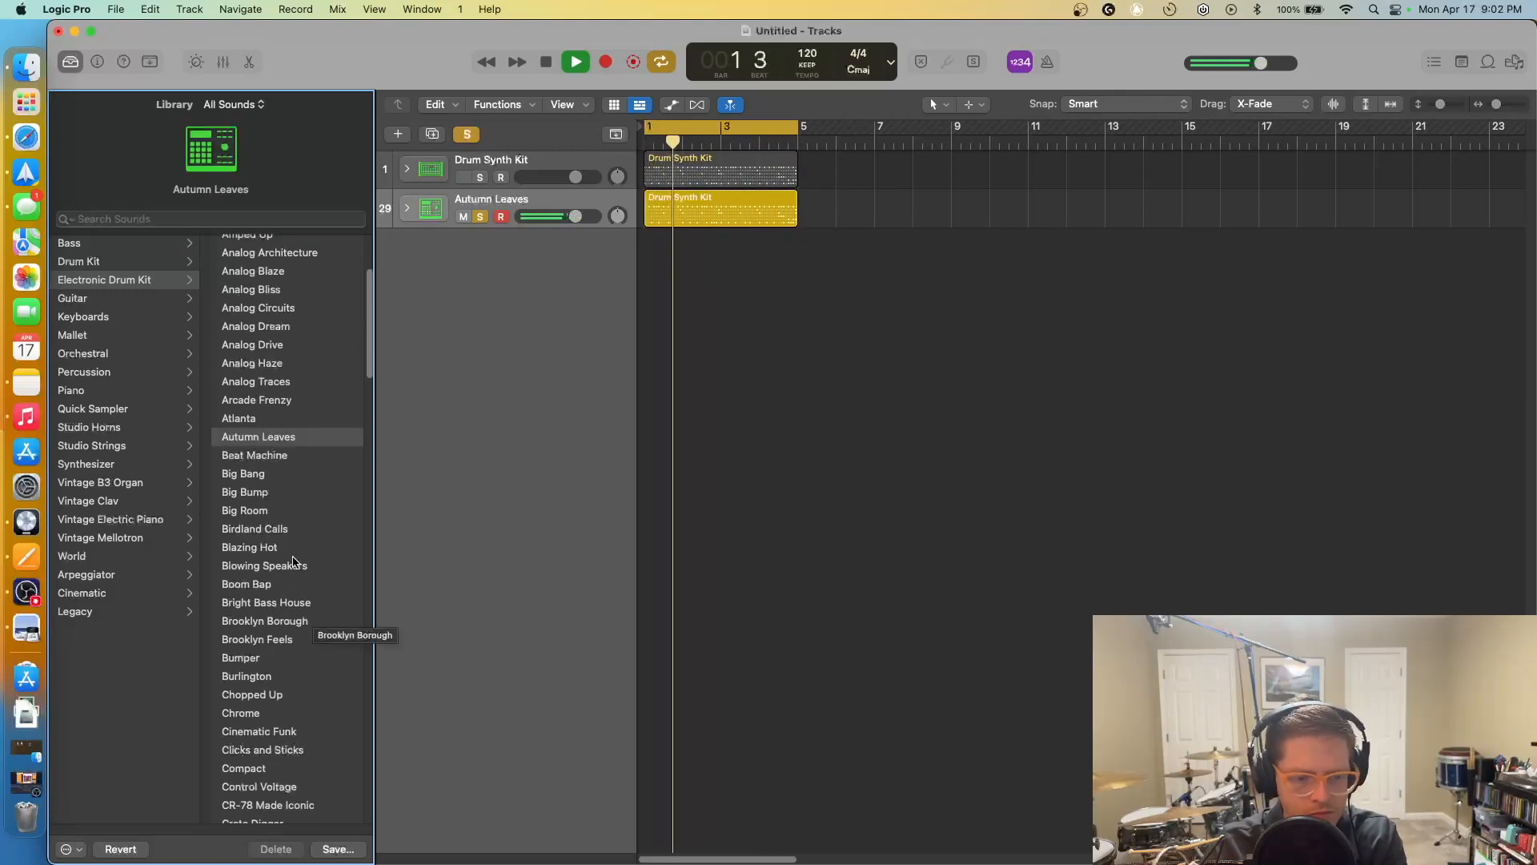
click(283, 491)
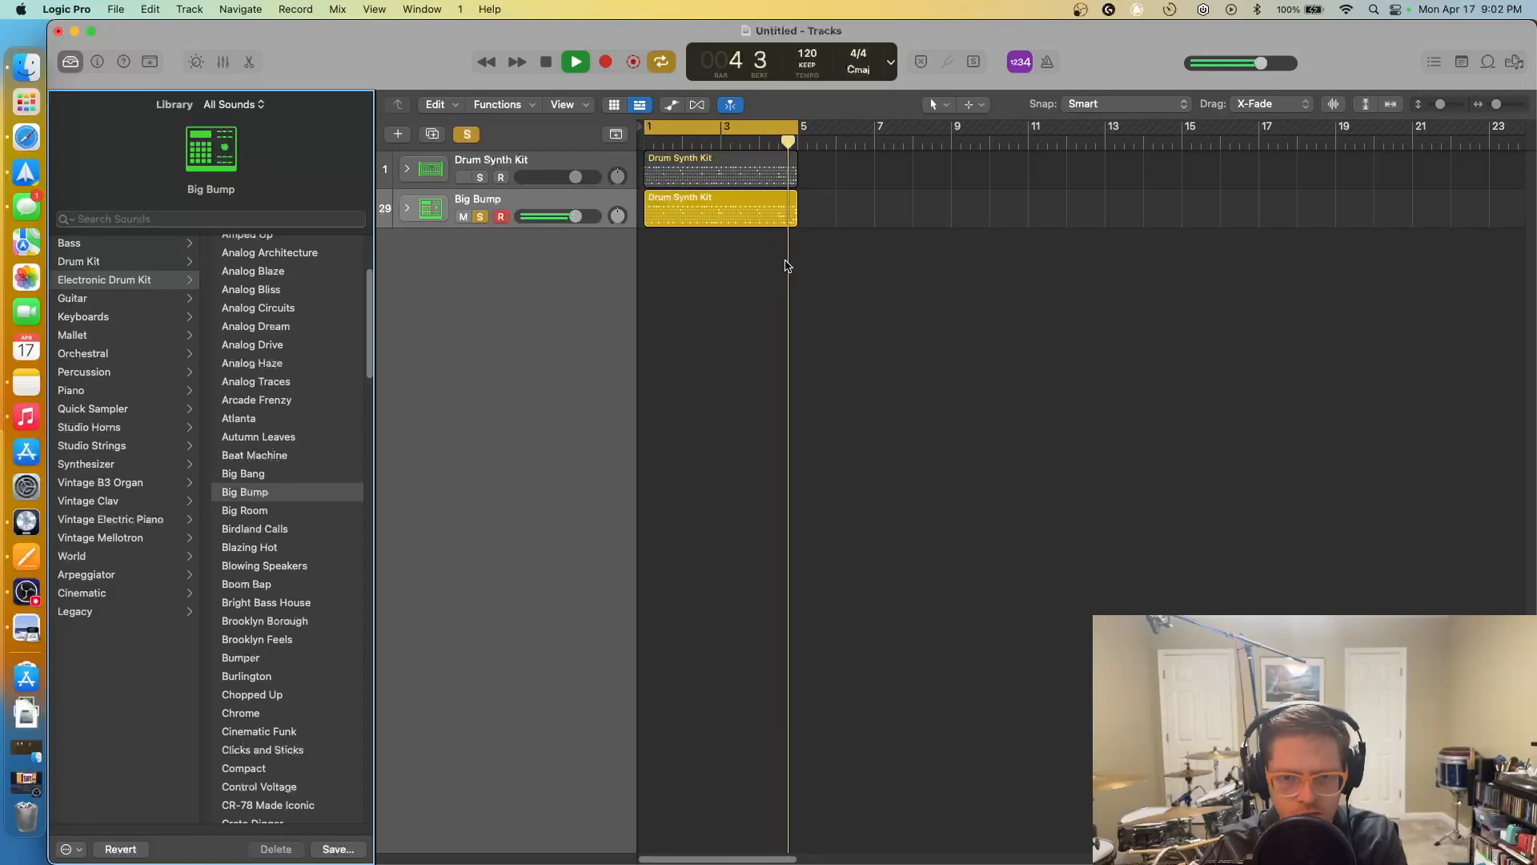
Stop playback, load the 808 Flex electronic kit on the soloed track and play the pattern with it
scroll(298, 254, up, 5)
key(space)
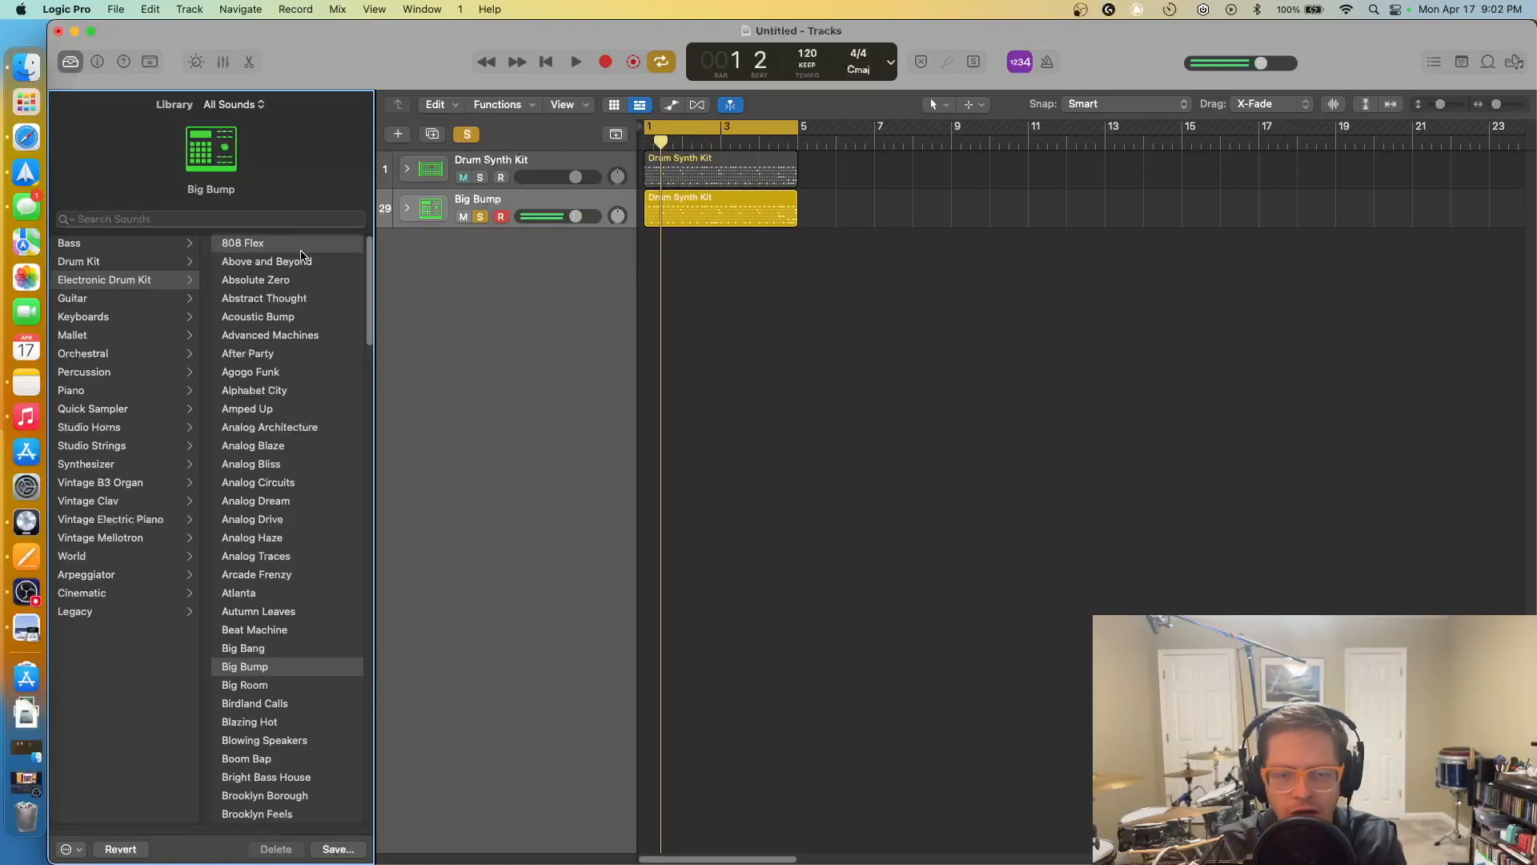
click(296, 244)
key(space)
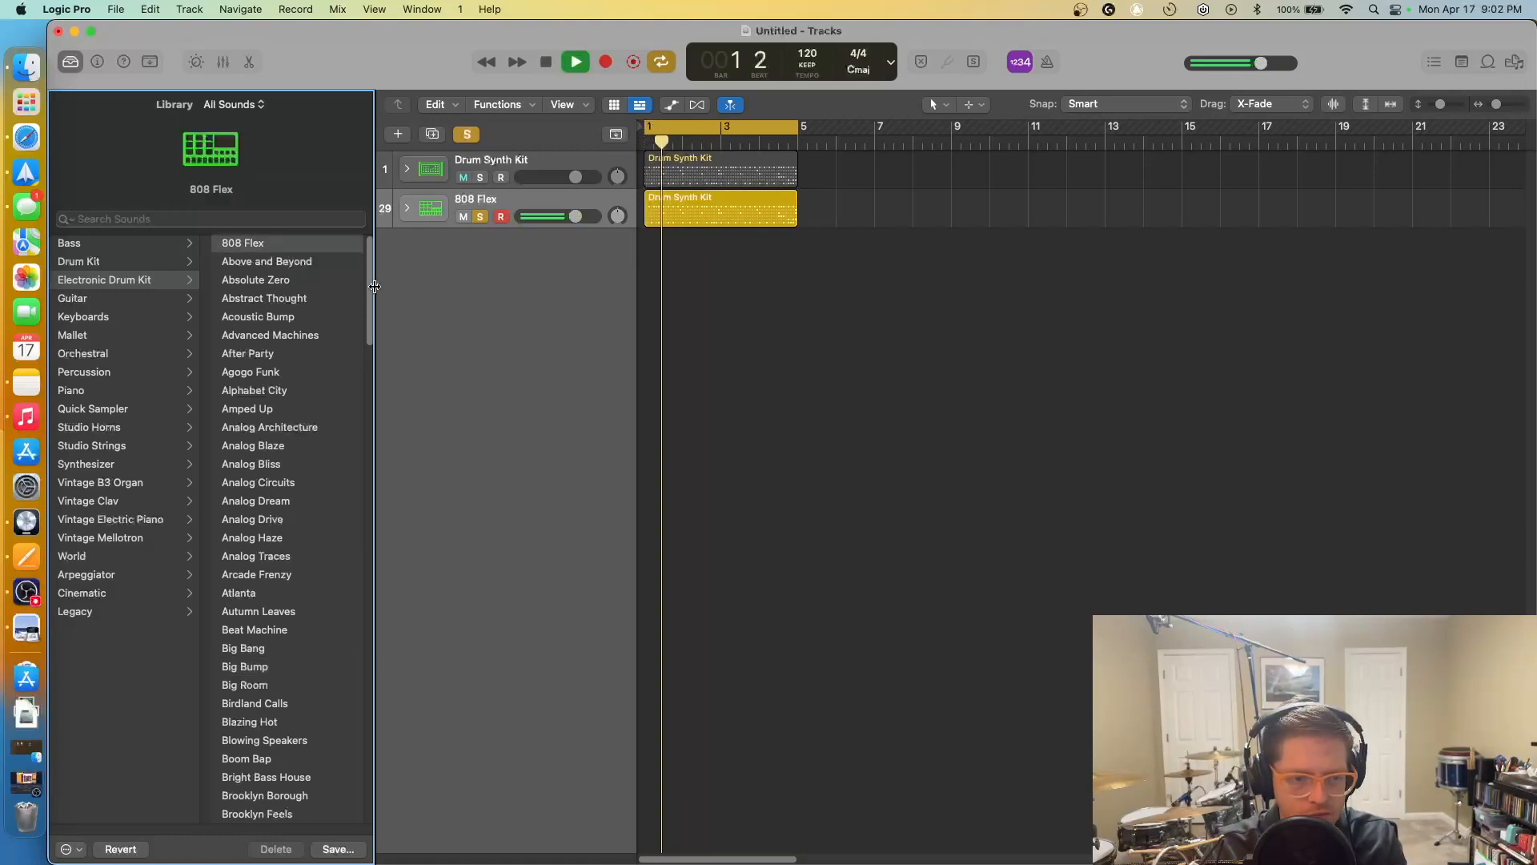
key(space)
Turn off solo on the 808 Flex track and delete that track together with its copied region
click(492, 169)
click(494, 205)
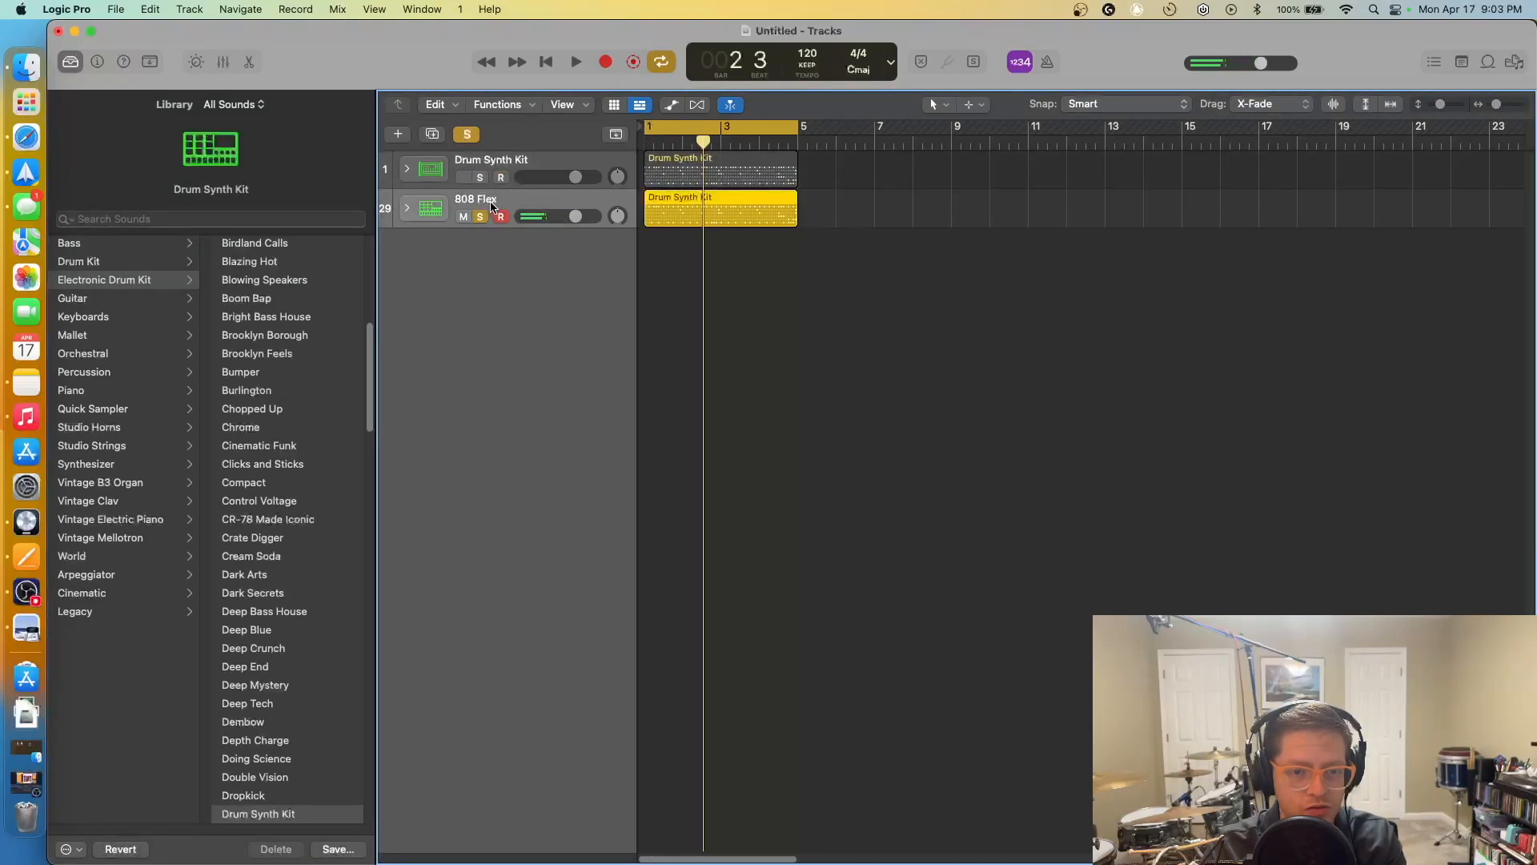
click(480, 216)
key(super+Delete)
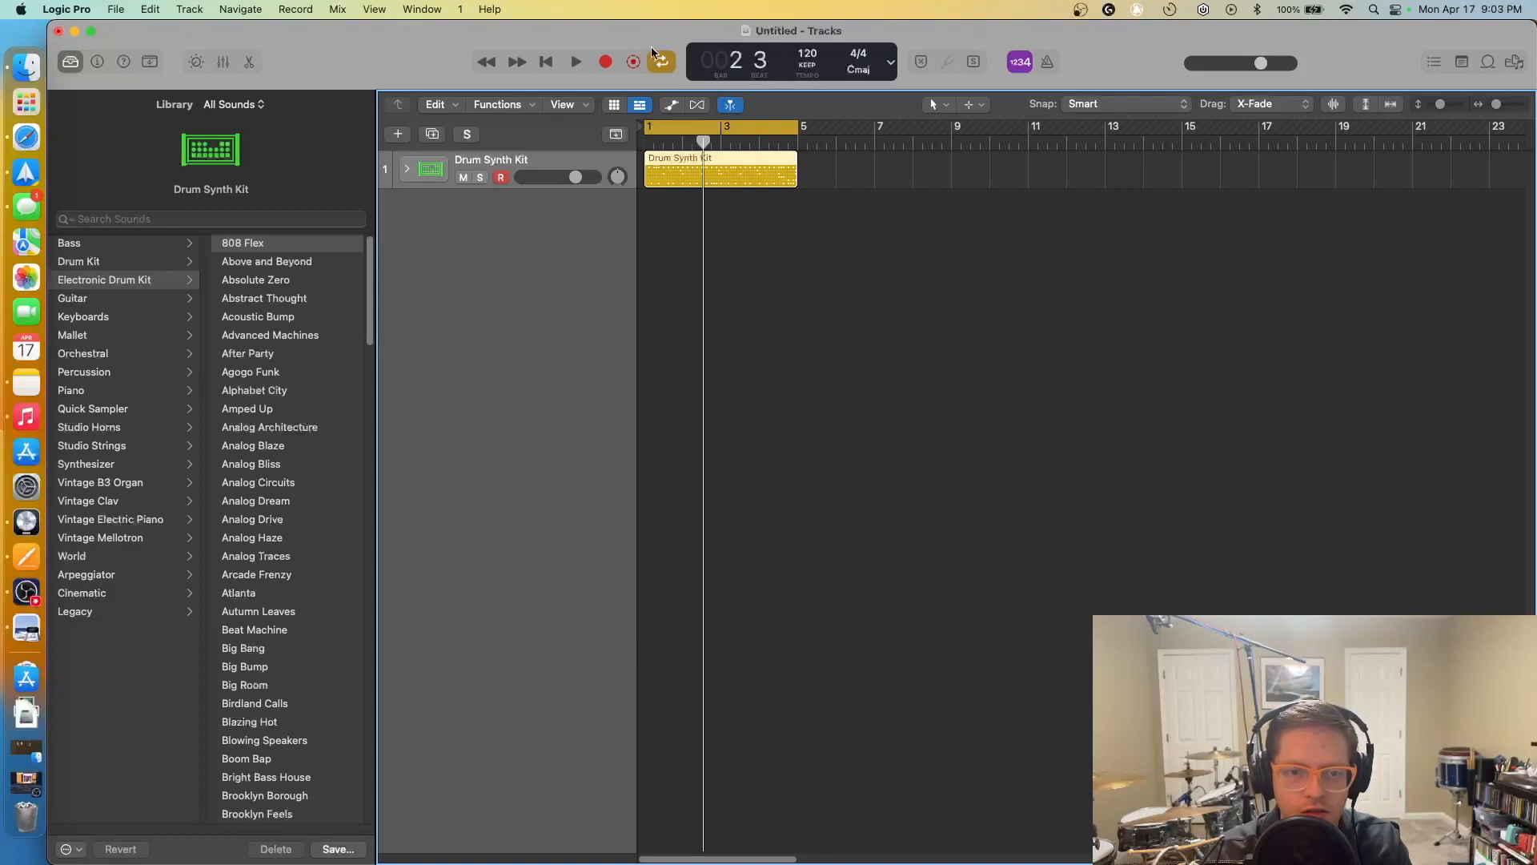
Play the Drum Synth Kit pattern from bar 1, return the playhead to bar 1 and turn off cycle mode
click(546, 67)
key(space)
key(space)
click(546, 64)
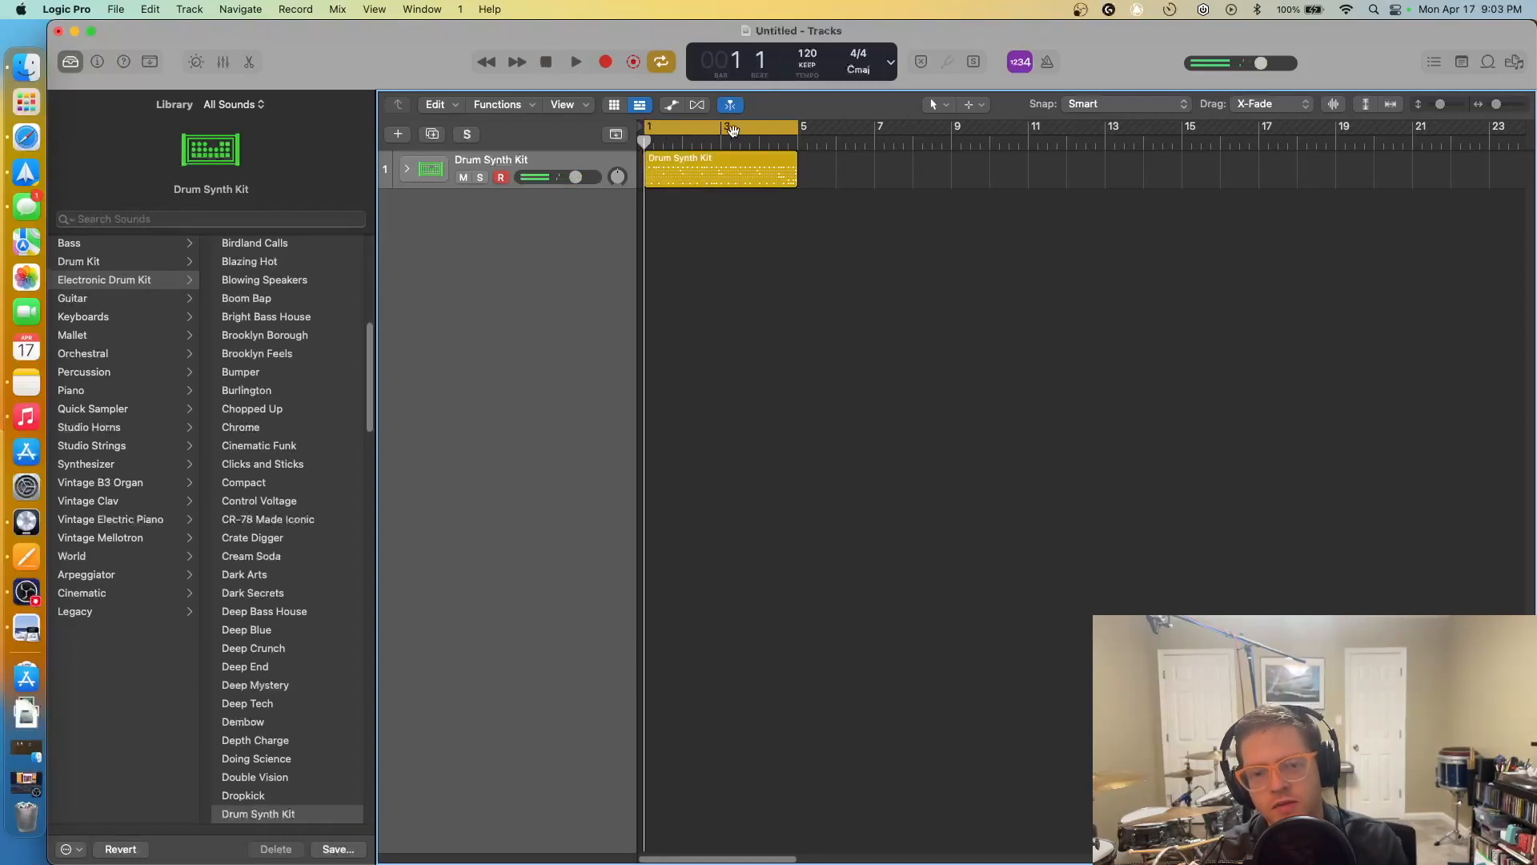
key(c)
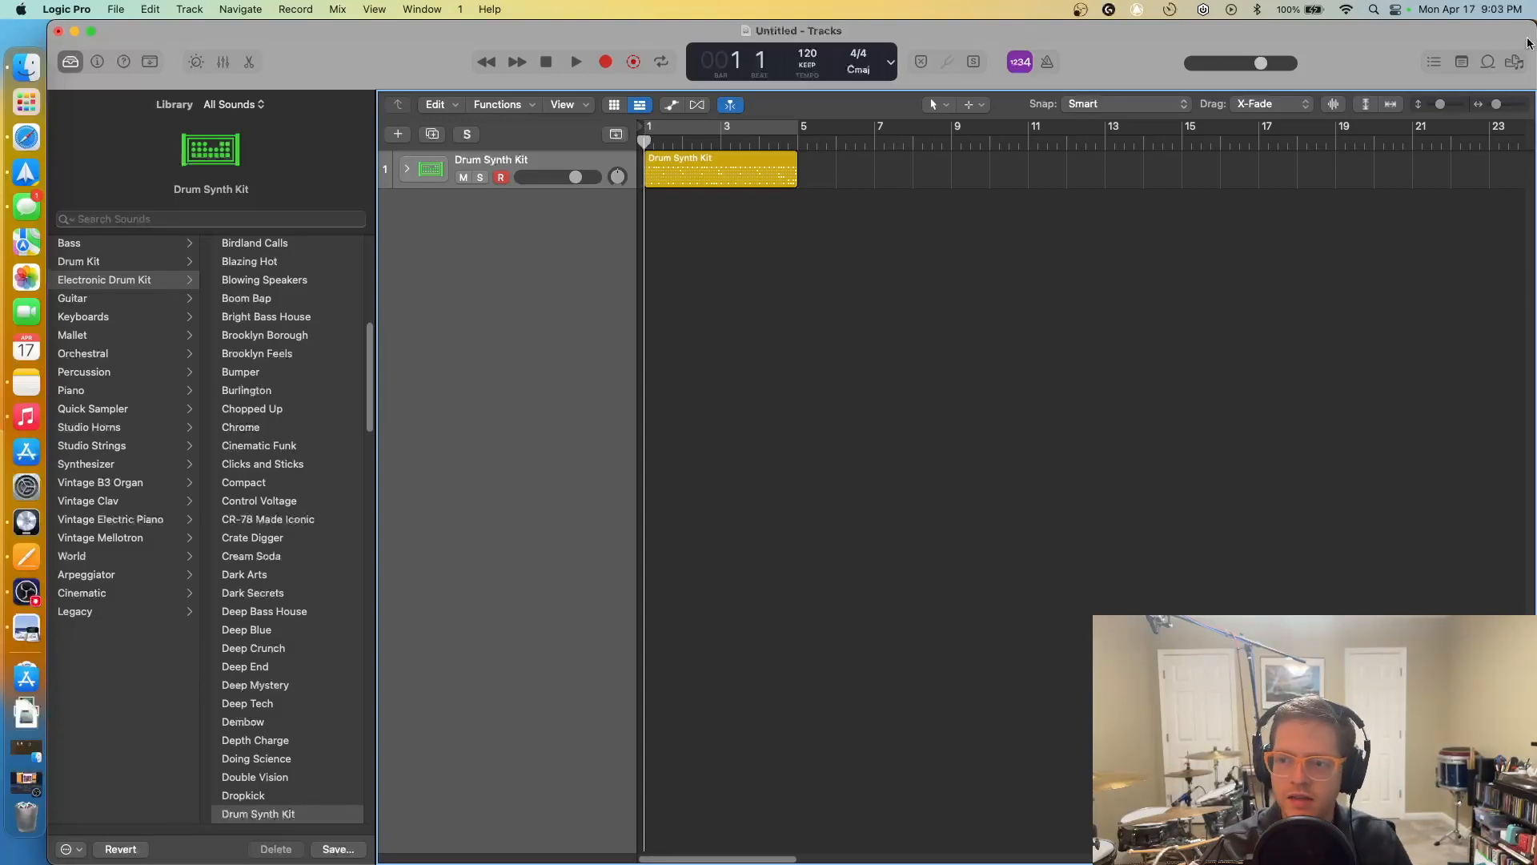
Narrow the project window to reveal the project instructions beside it, and swap the Library for the Loop Browser
drag(1529, 26, 823, 15)
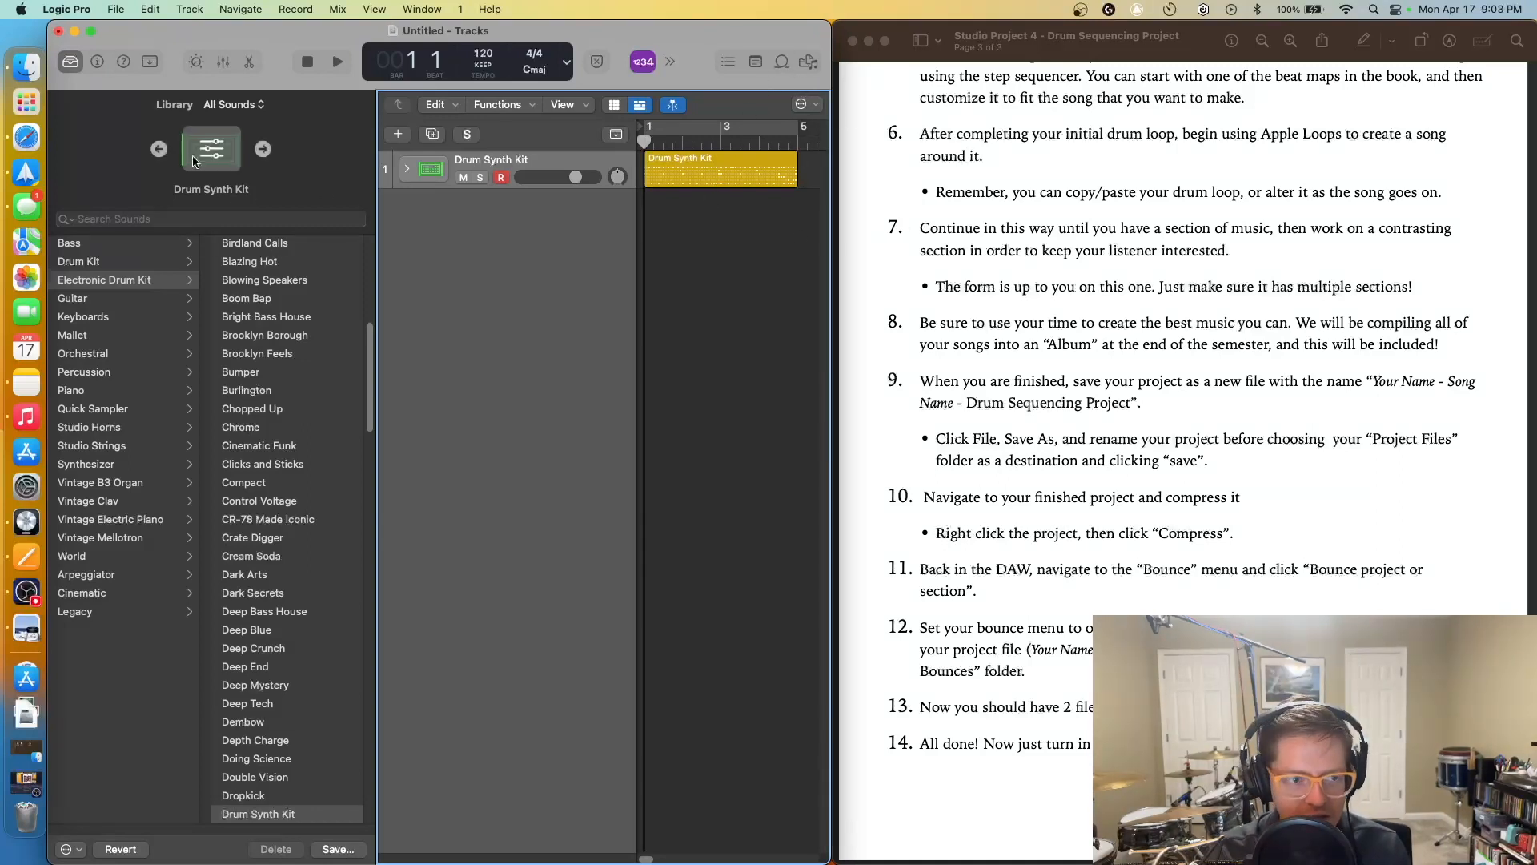
click(71, 61)
click(781, 62)
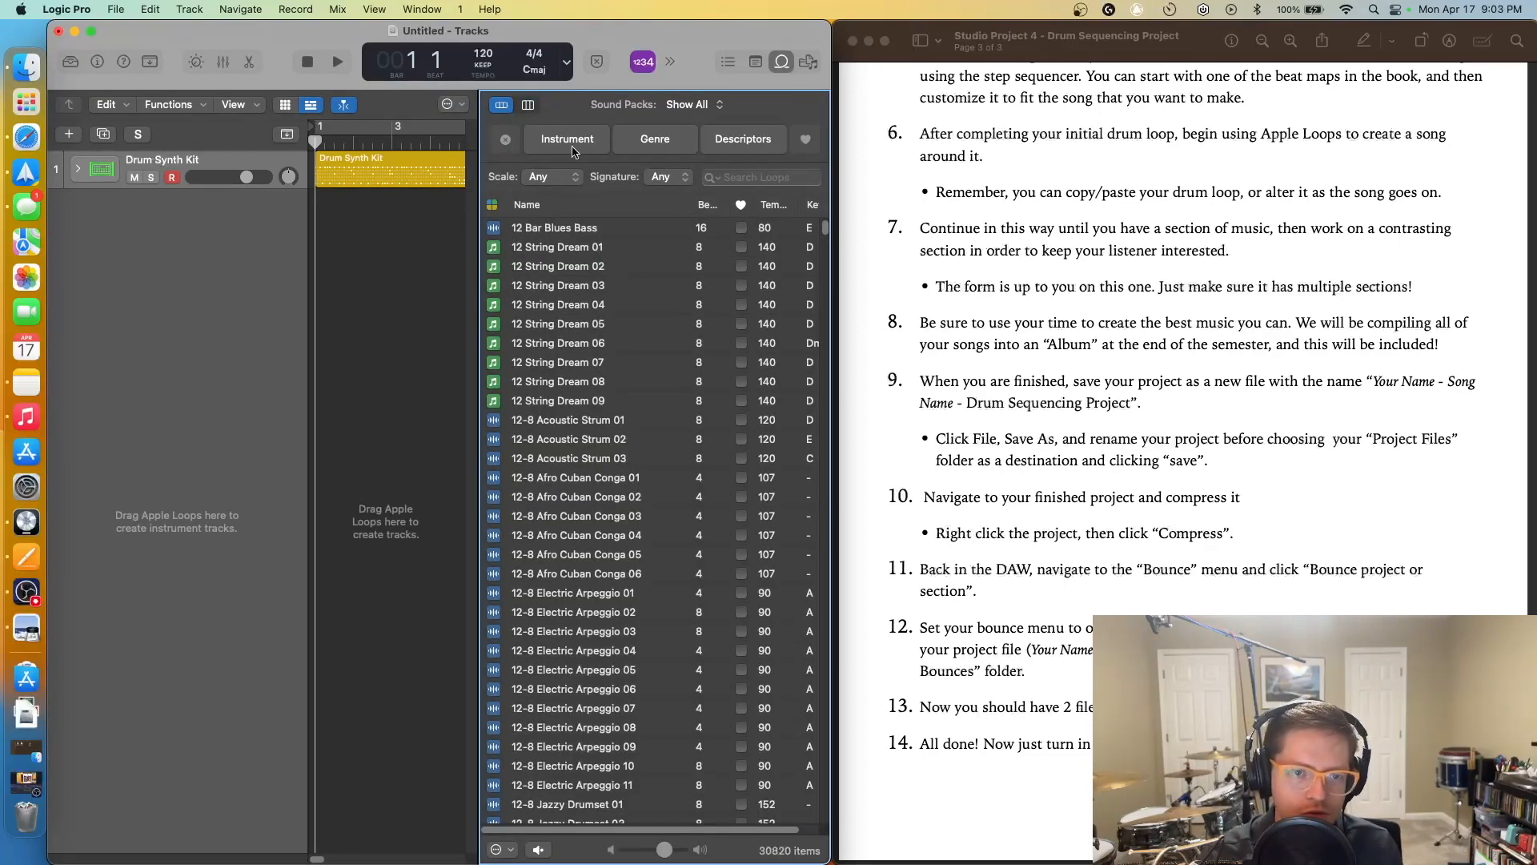
Close the Loop Browser and loop the four-bar Drum Synth Kit region so it repeats up to bar 17
click(781, 61)
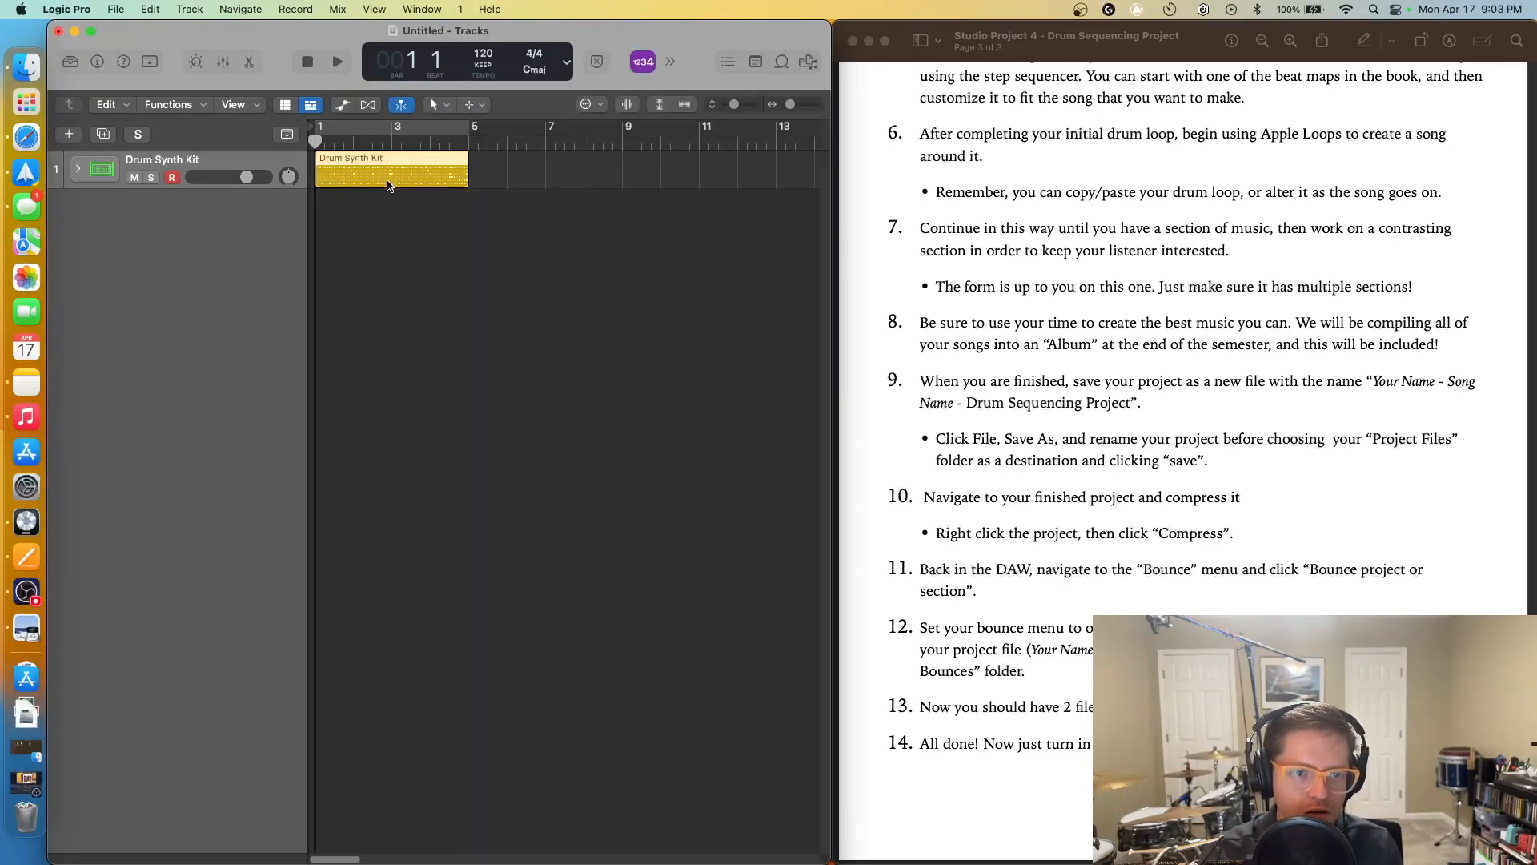
drag(476, 159, 336, 200)
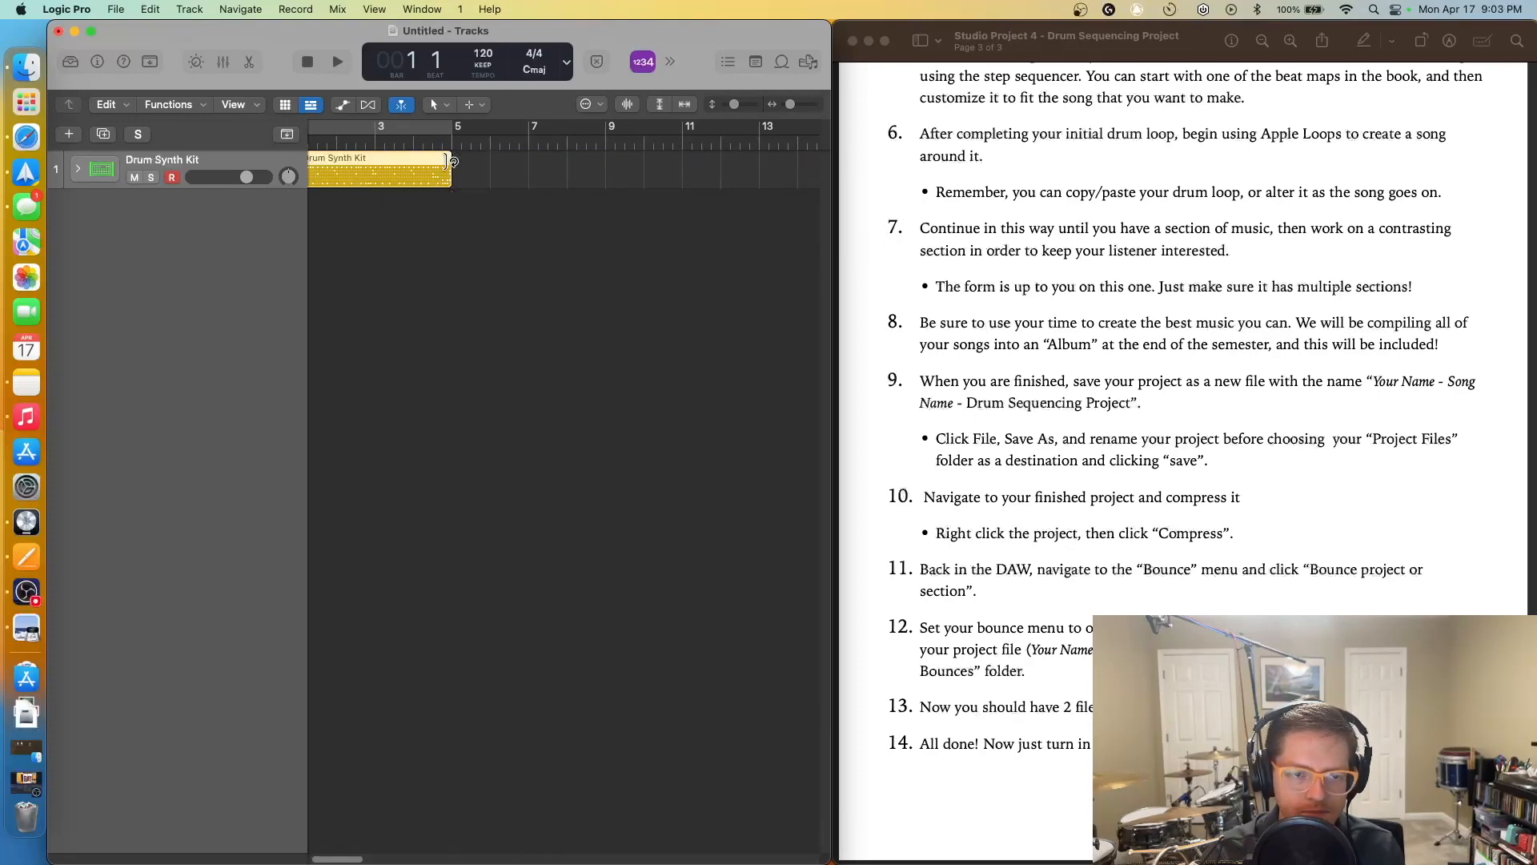
key(e)
double_click(387, 181)
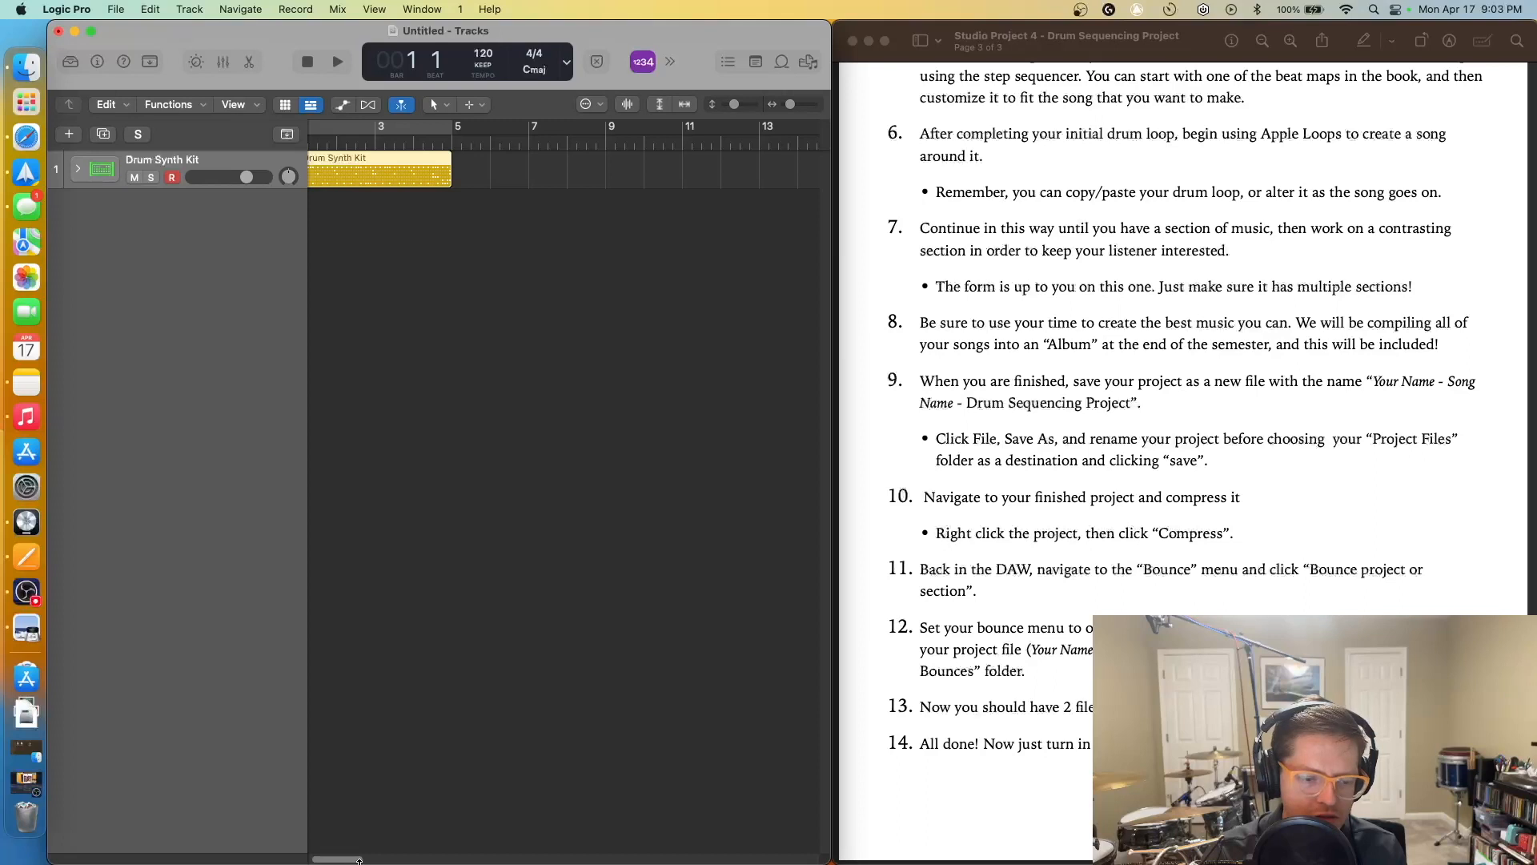
drag(338, 860, 335, 861)
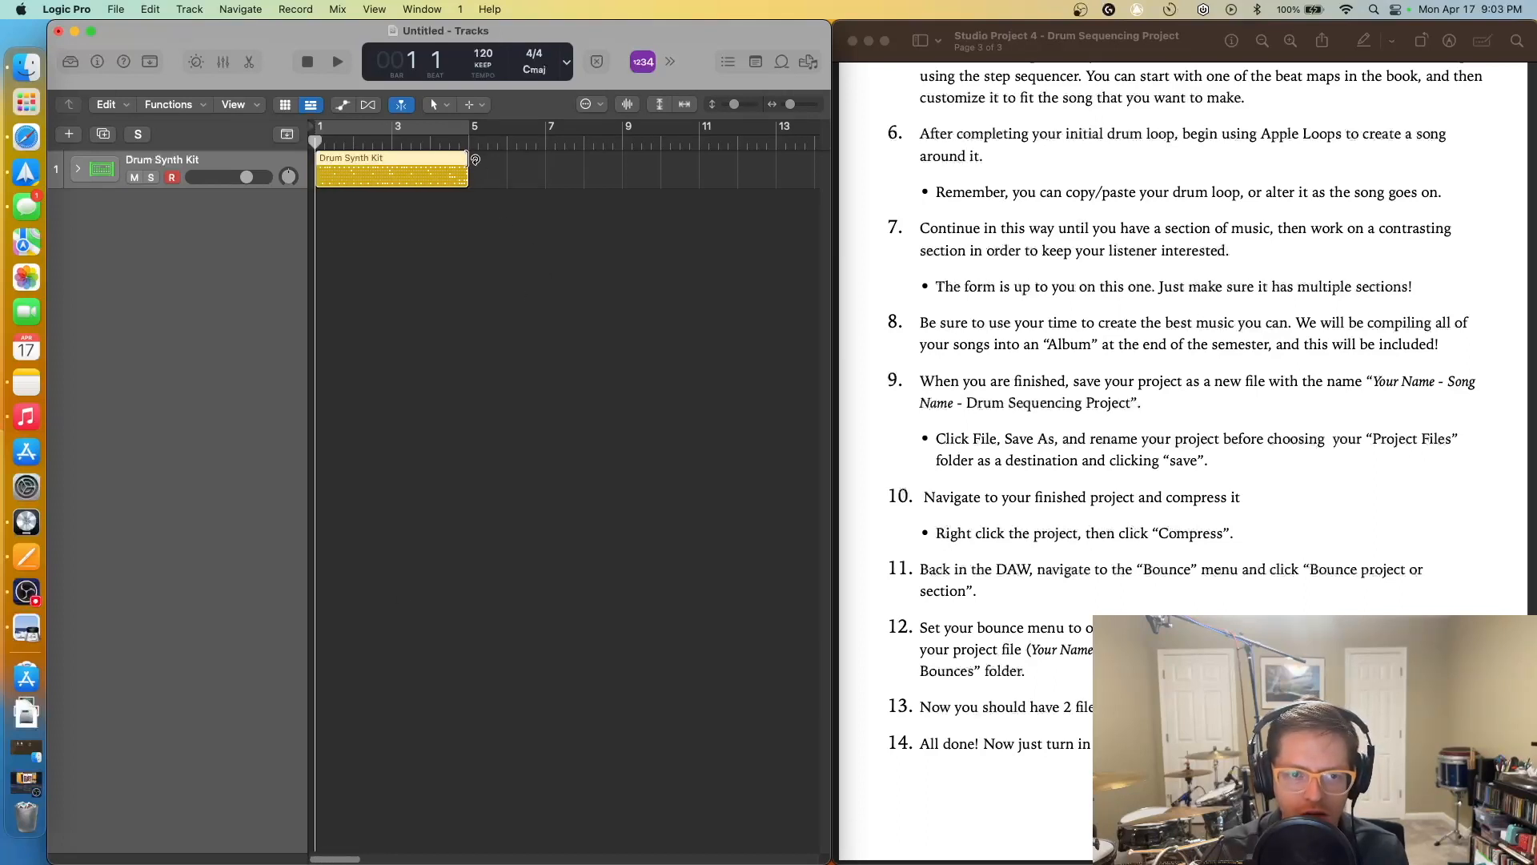
drag(468, 183, 734, 170)
drag(349, 861, 216, 836)
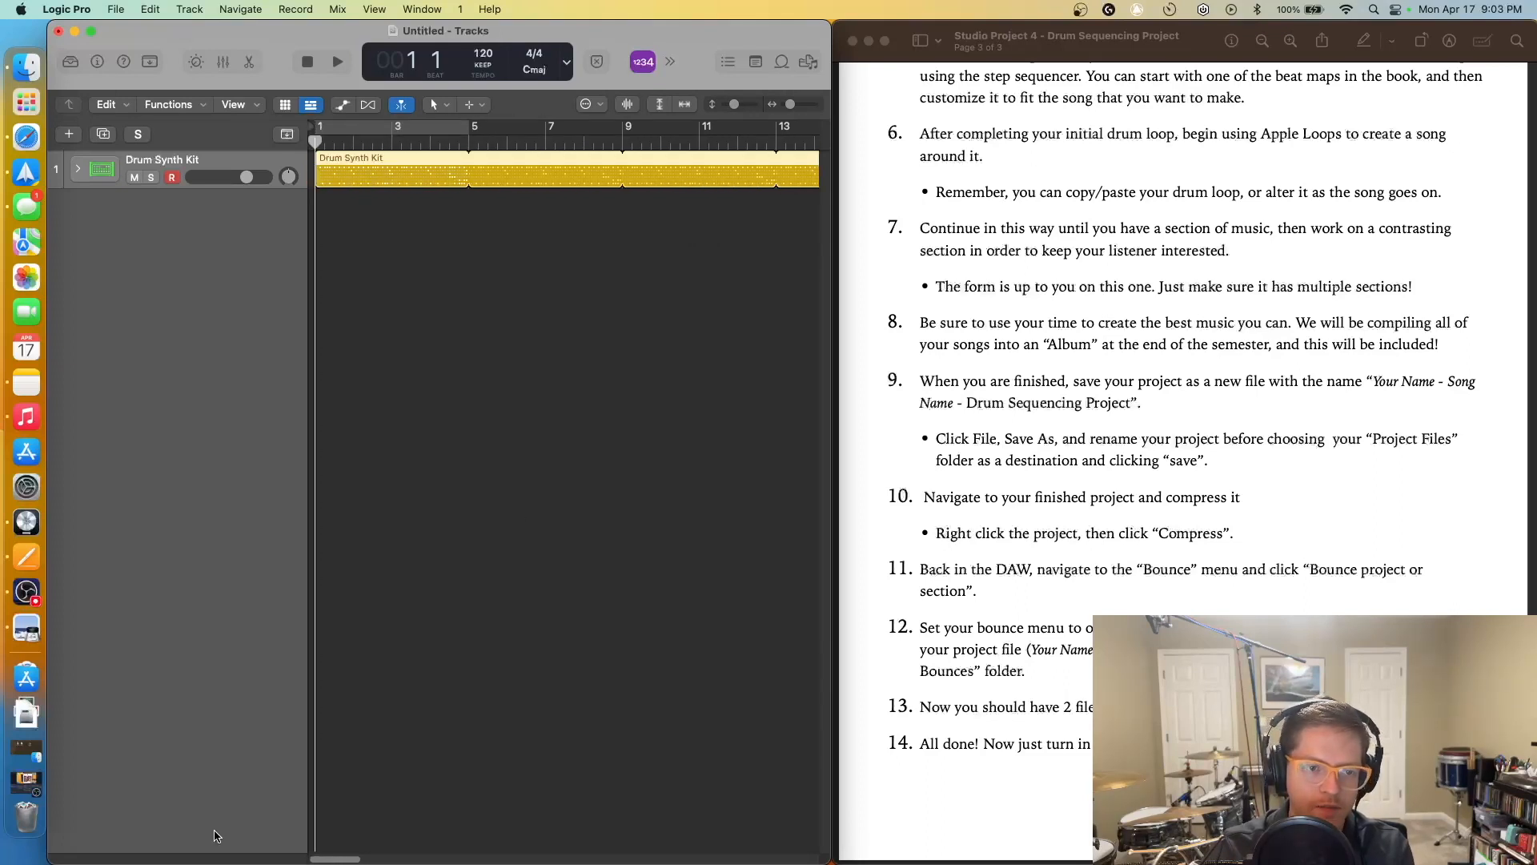
drag(792, 105, 790, 105)
click(672, 321)
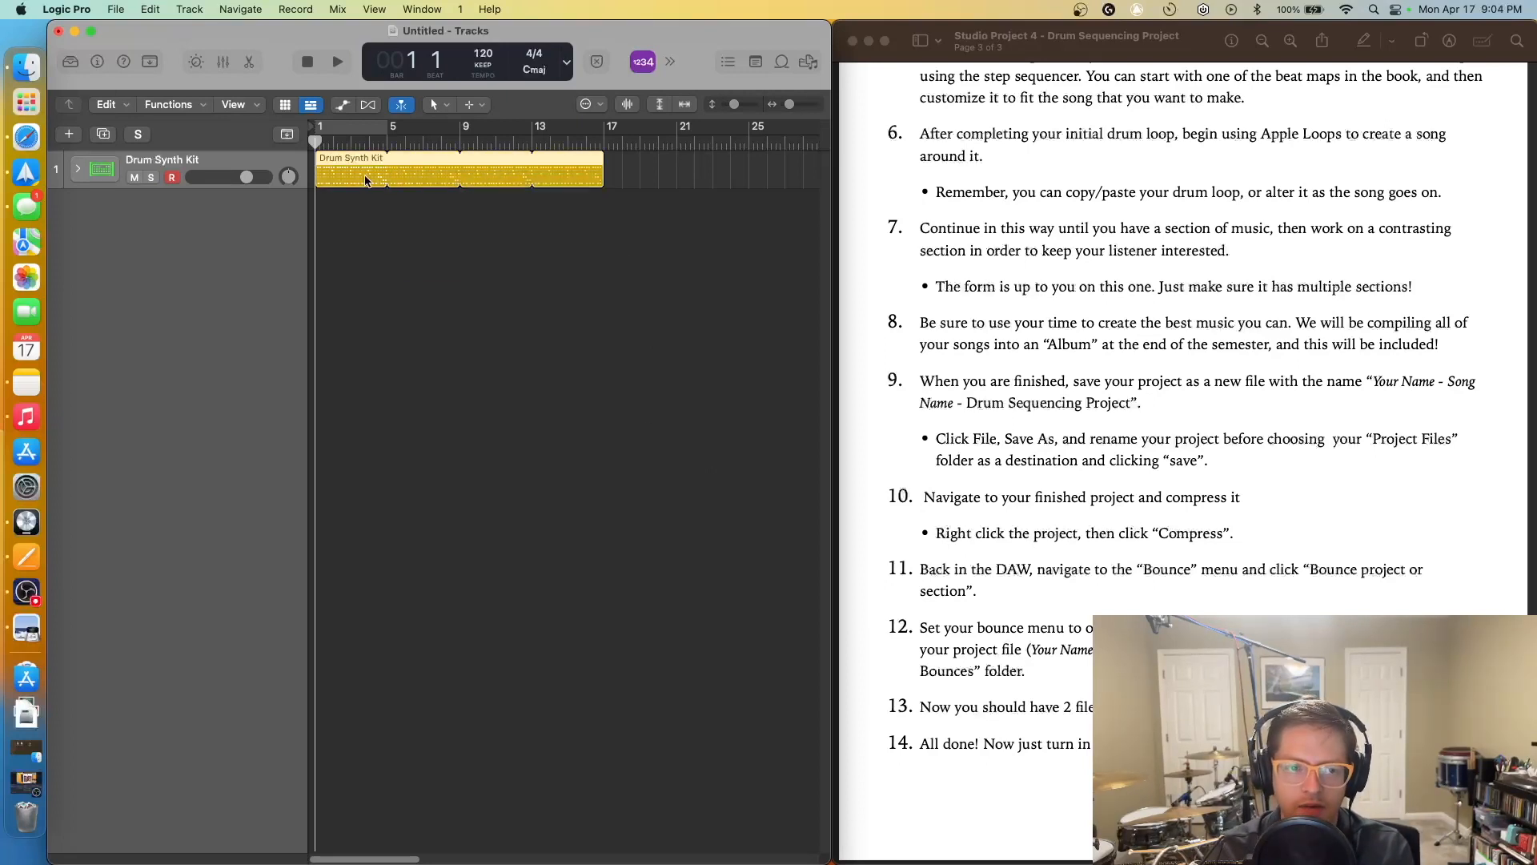
Copy the looped Drum Synth Kit region and paste it on the same track at bar 17
right_click(360, 185)
click(317, 214)
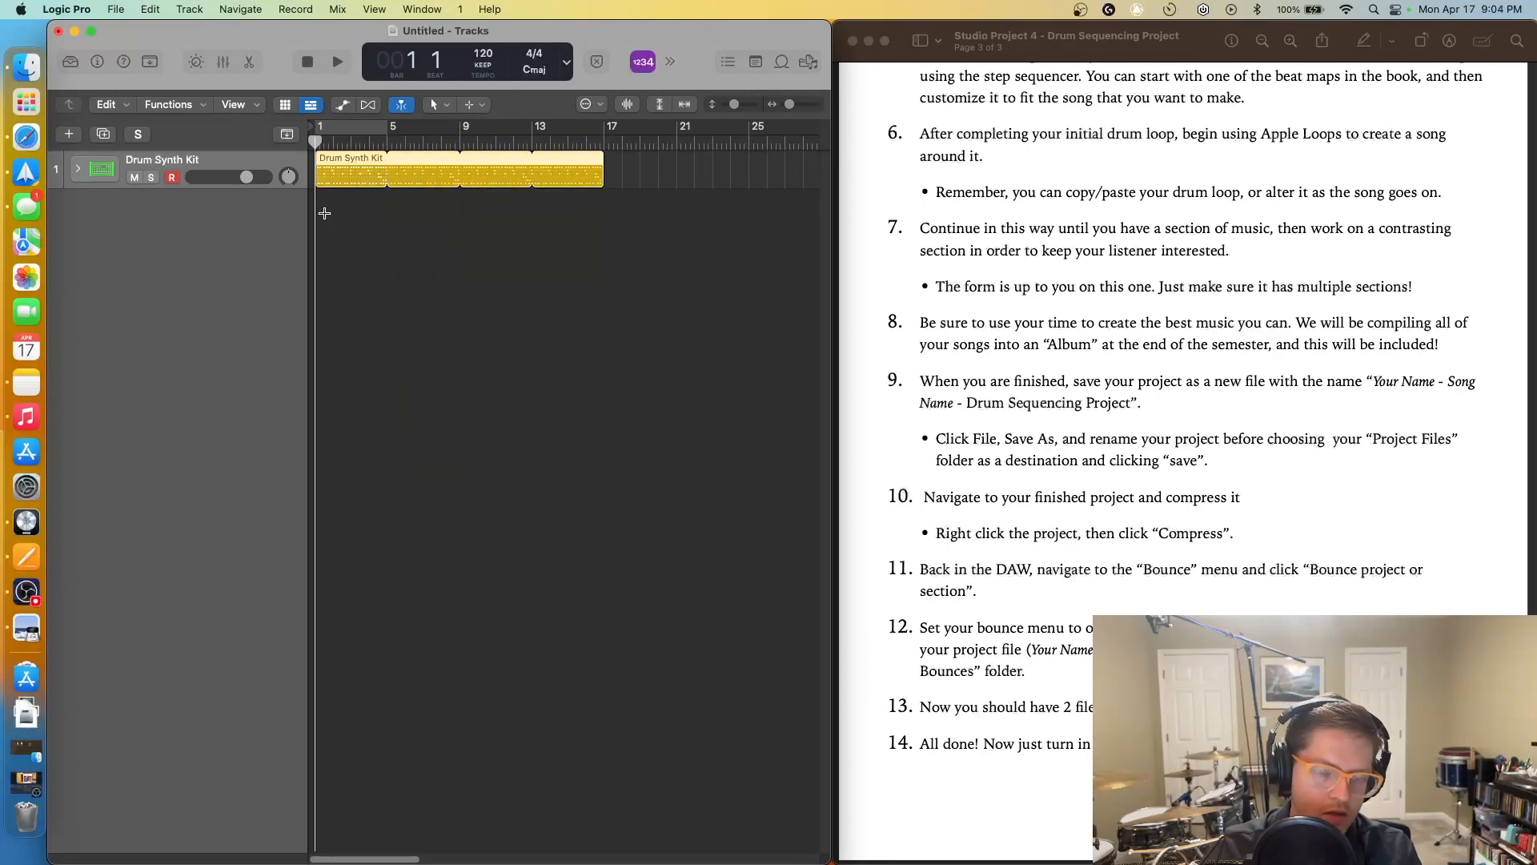
click(616, 134)
key(super+v)
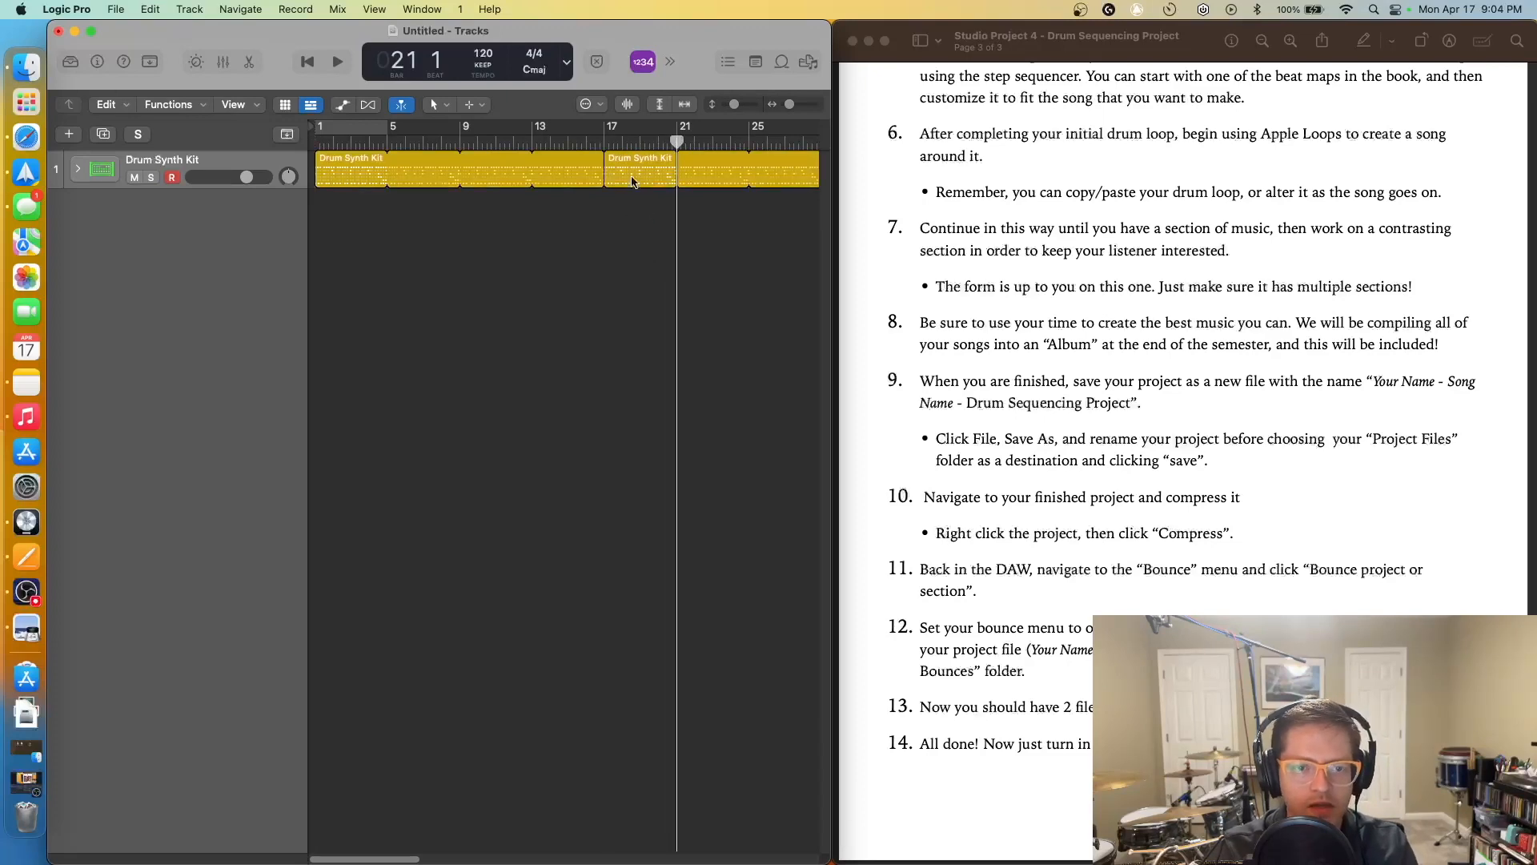
Open the region at bar 17 in the Step Sequencer and turn on all 16 Hi-Hat 1 steps in its first bar
click(640, 159)
double_click(641, 160)
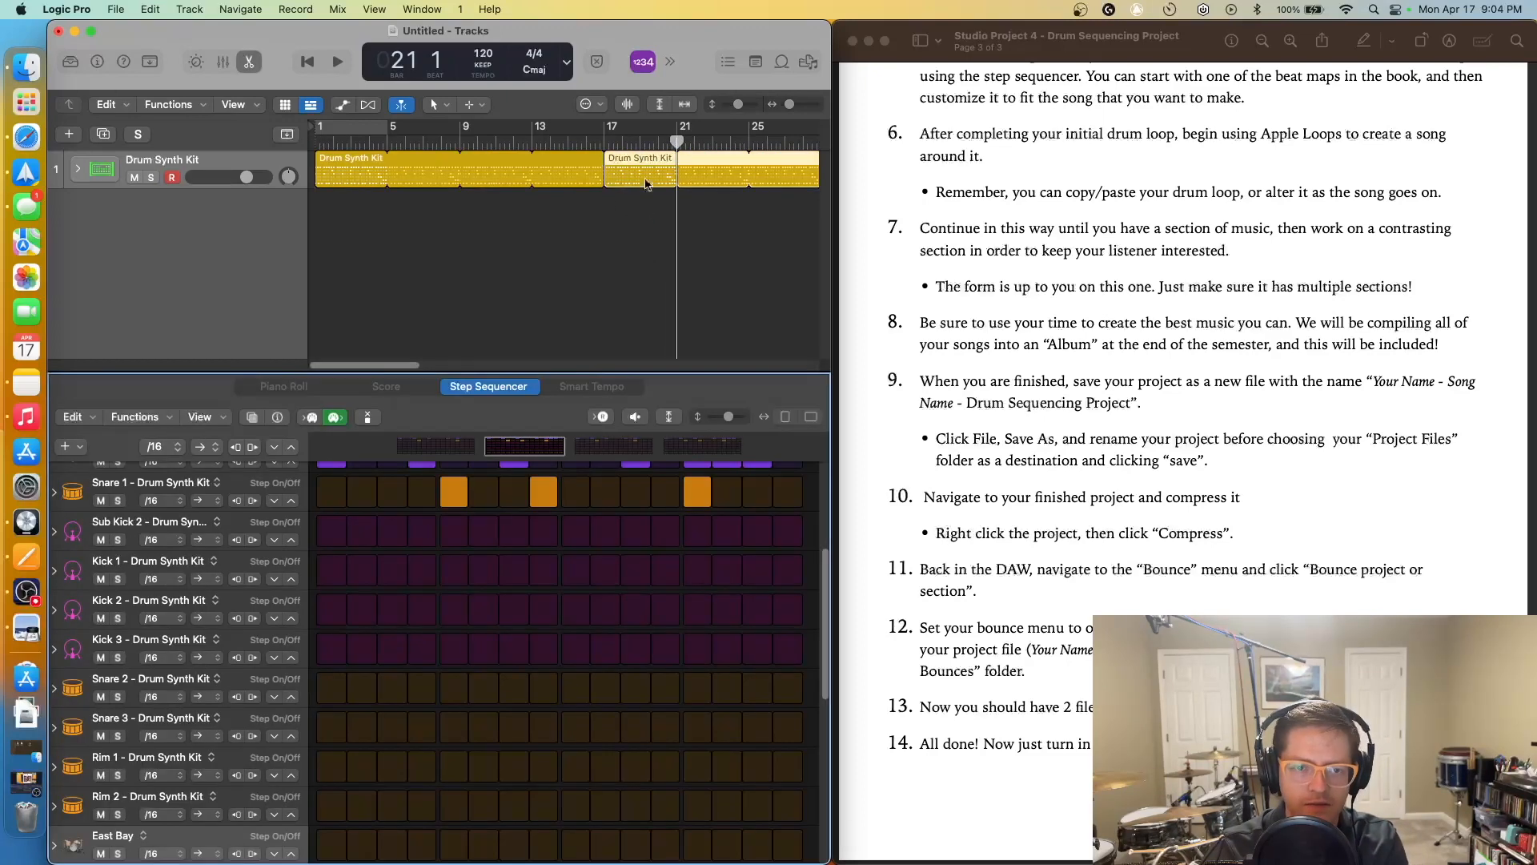
drag(729, 417, 726, 416)
scroll(756, 527, up, 4)
scroll(752, 529, up, 3)
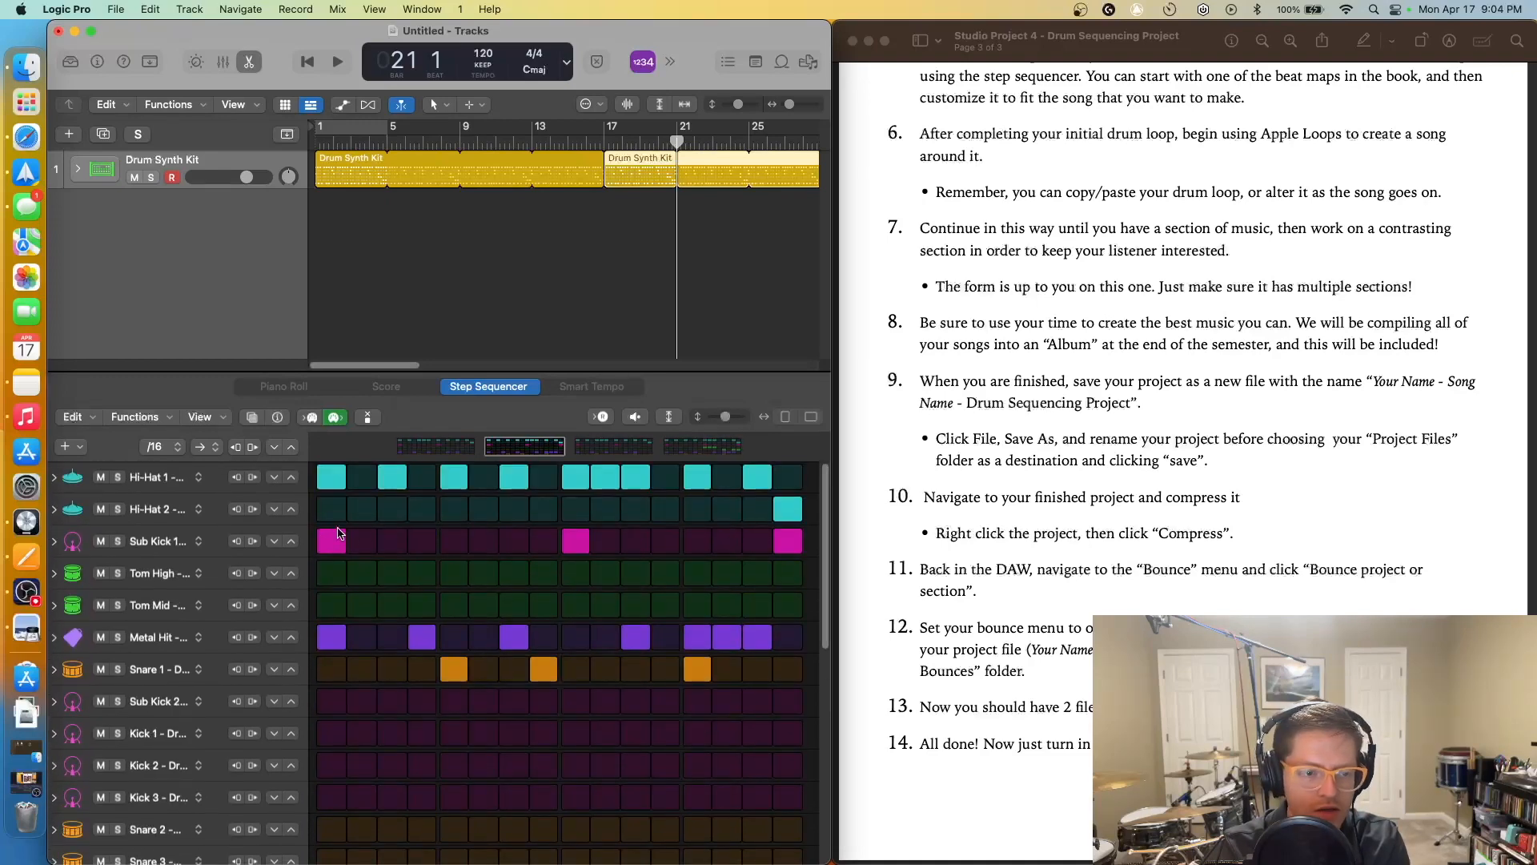
click(422, 449)
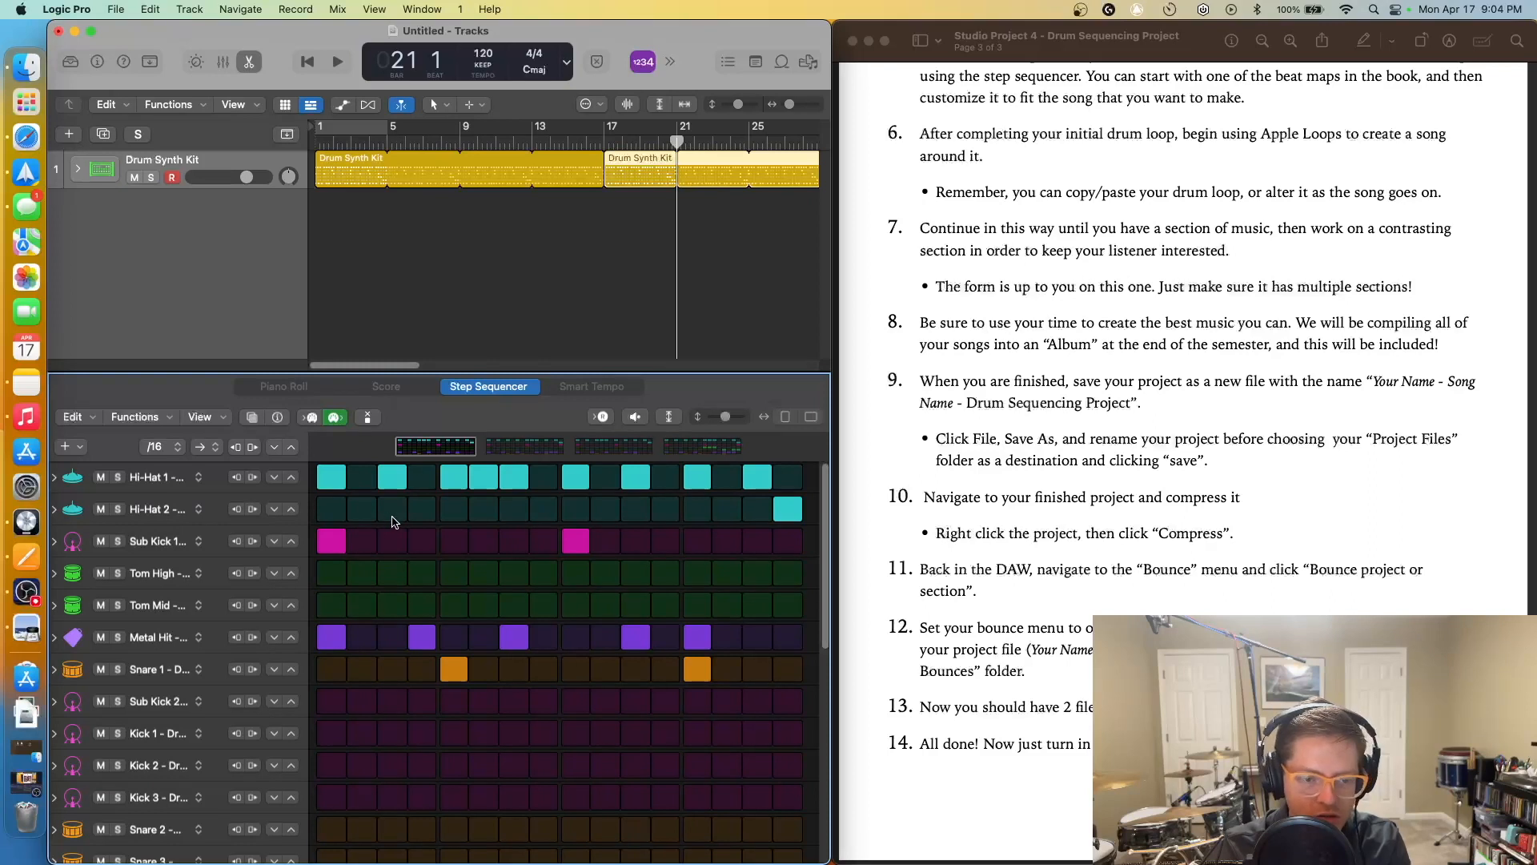
drag(361, 466, 811, 470)
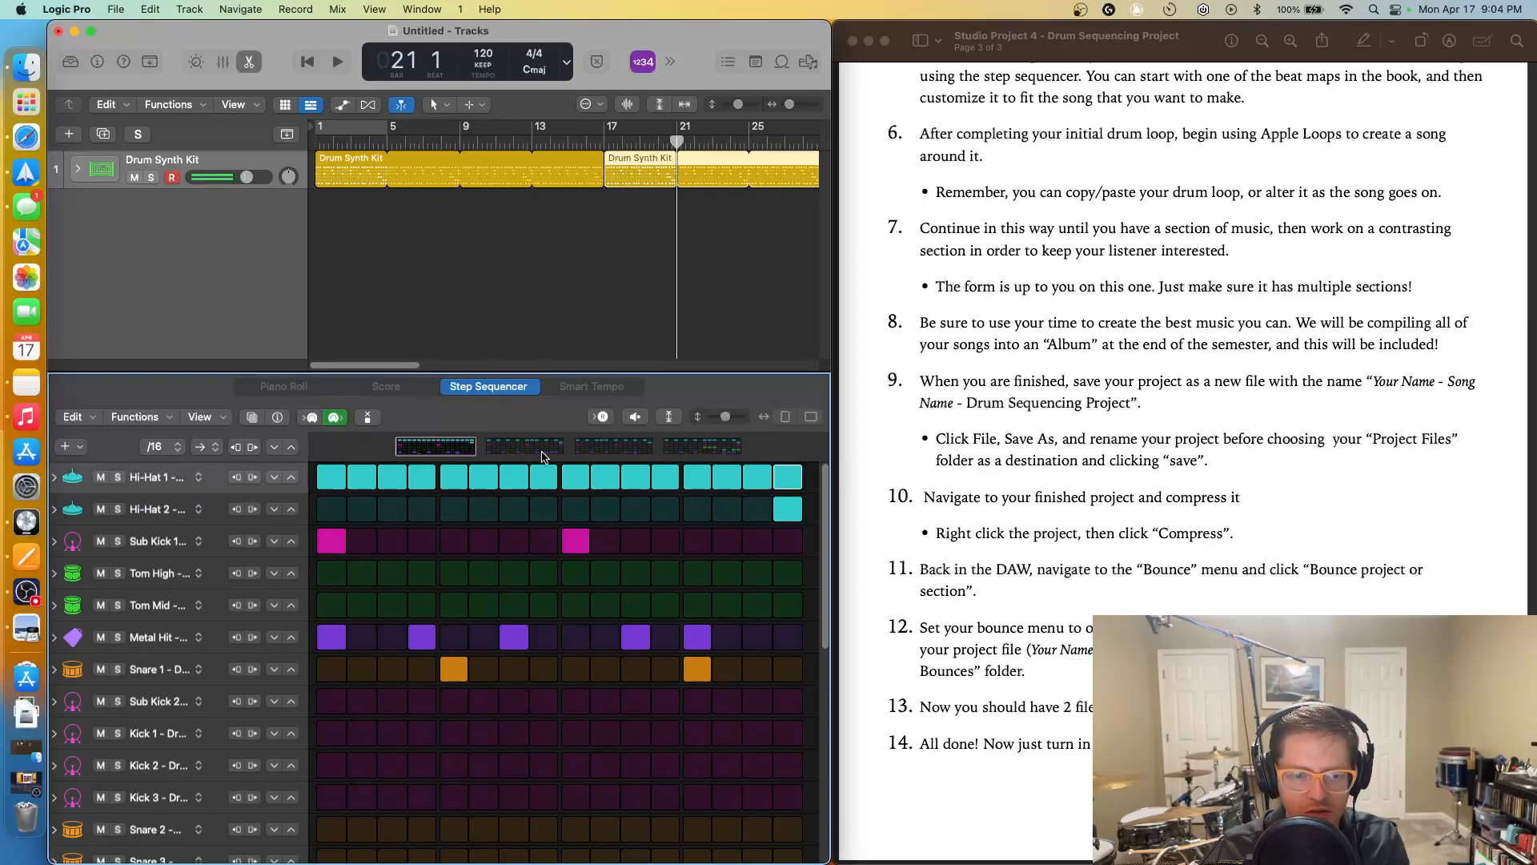
Turn on all 16 Hi-Hat 1 steps in the second, third and fourth bars of the pattern
click(507, 447)
drag(359, 476, 825, 475)
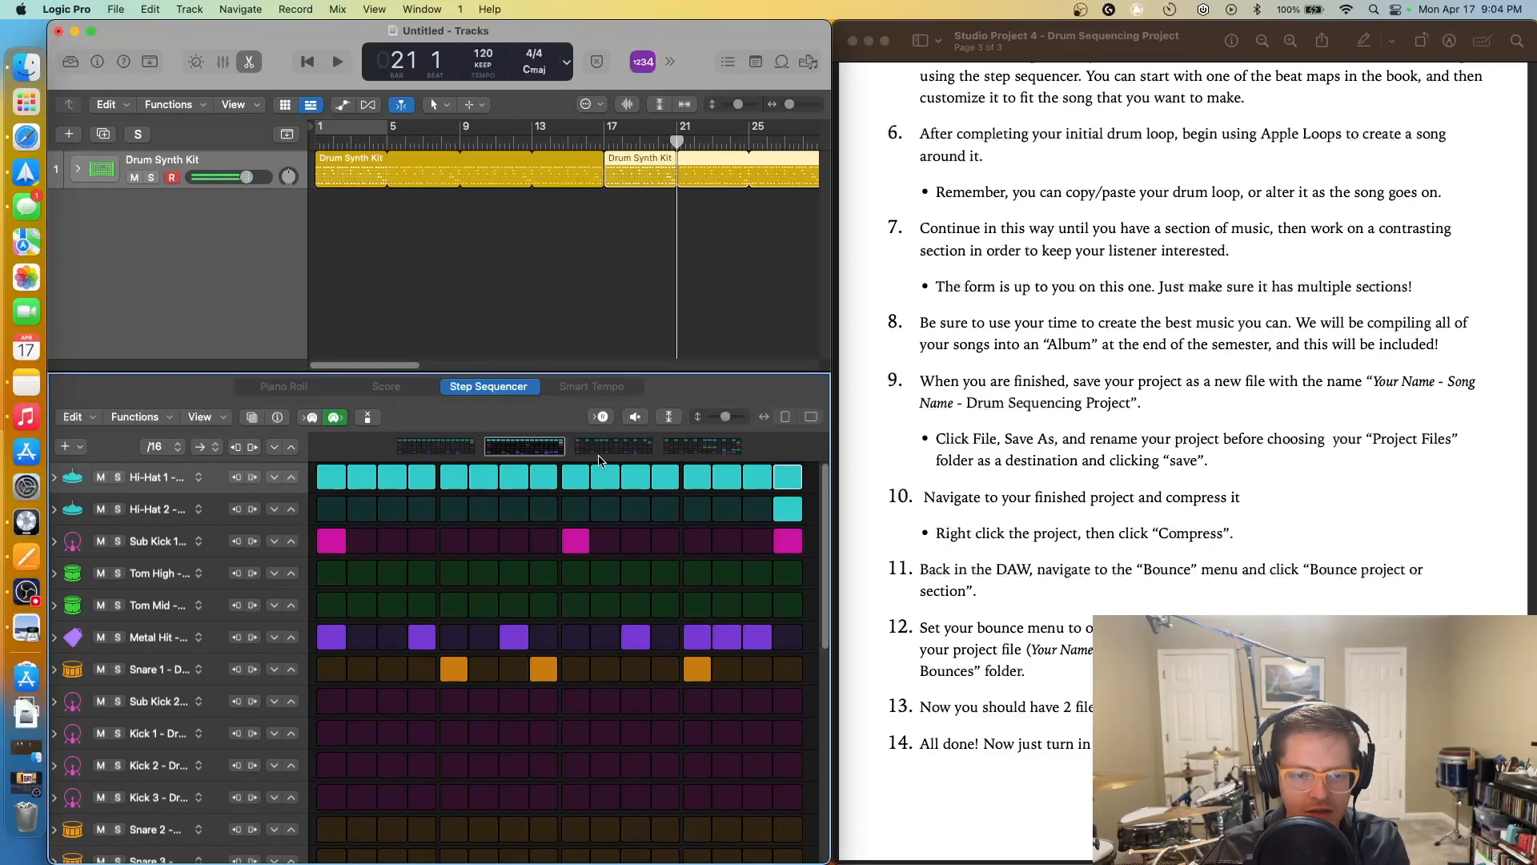
click(599, 450)
drag(360, 481, 817, 481)
click(700, 447)
drag(362, 474, 801, 476)
Add Snare 1 hits on steps 6, 8, 15 and 16 in the first bar of the pattern
click(448, 447)
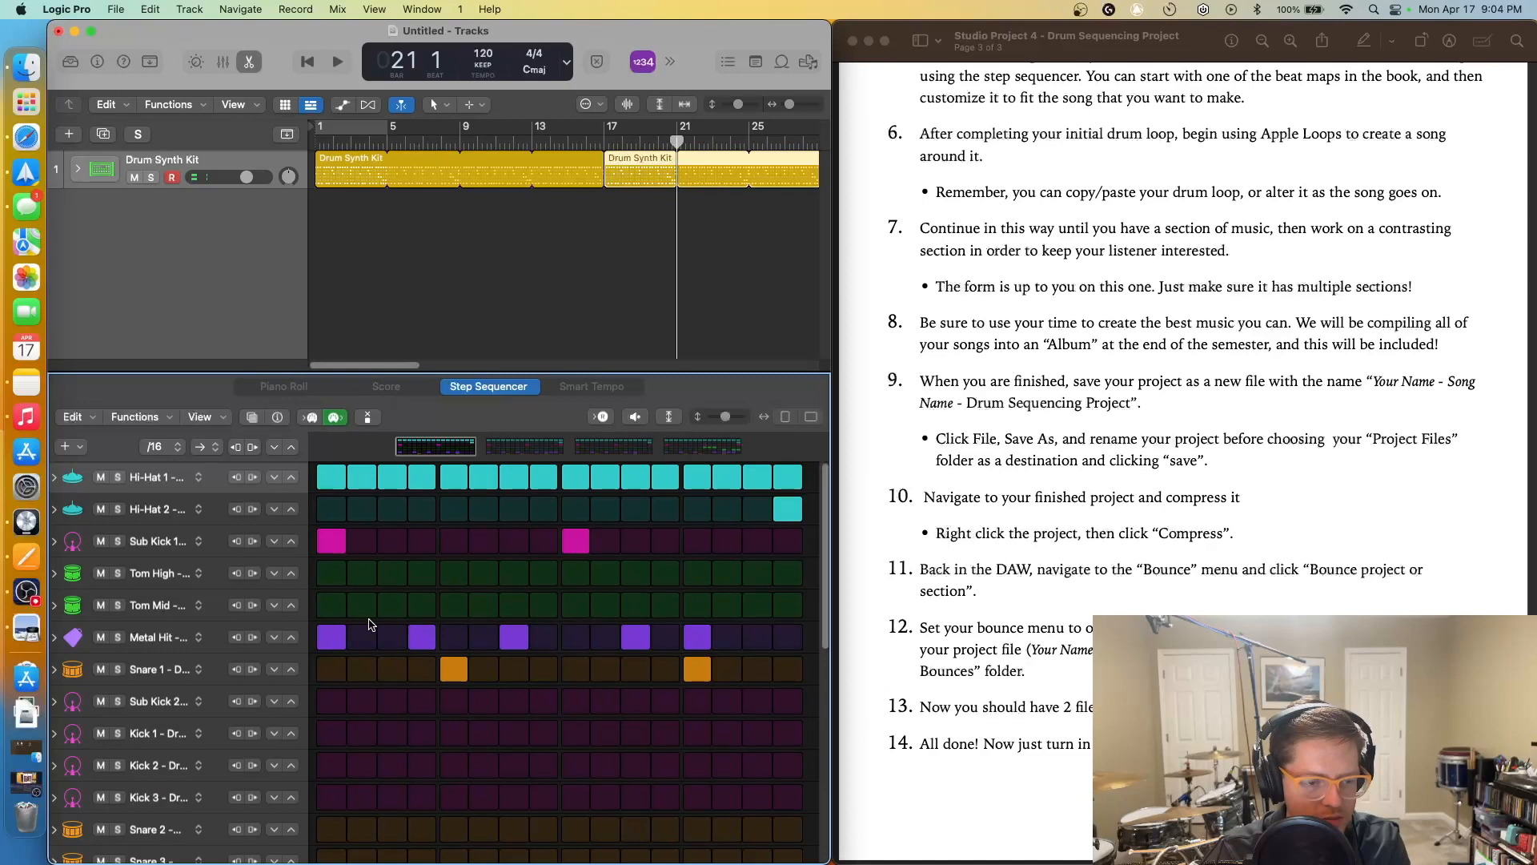
click(484, 671)
click(544, 671)
drag(748, 673, 791, 672)
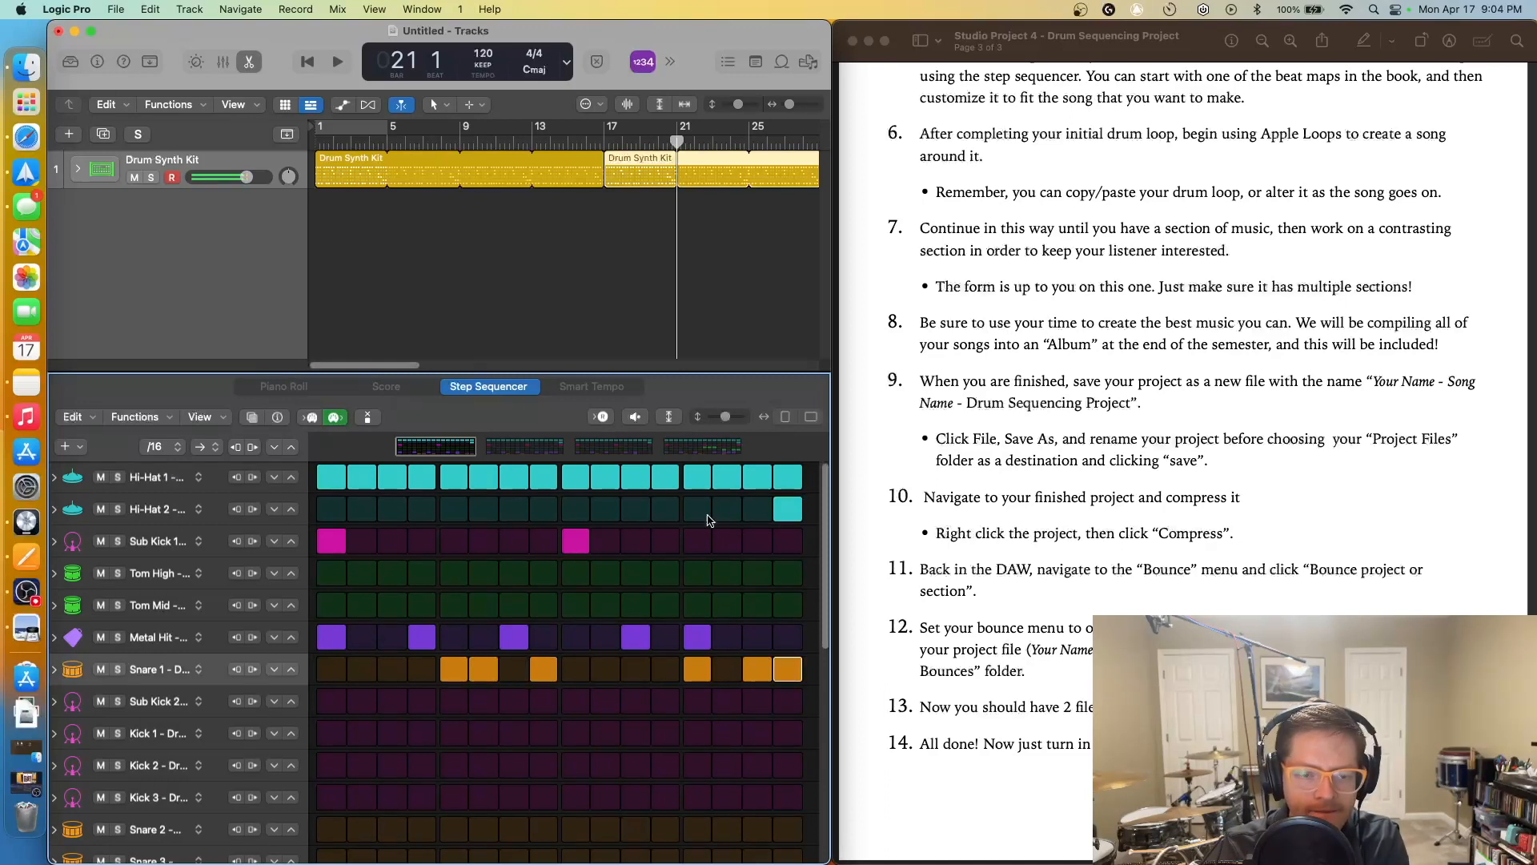
Add Snare 1 hits on steps 6, 14, 15 and 16 in the second bar of the pattern
click(558, 449)
click(488, 676)
click(482, 672)
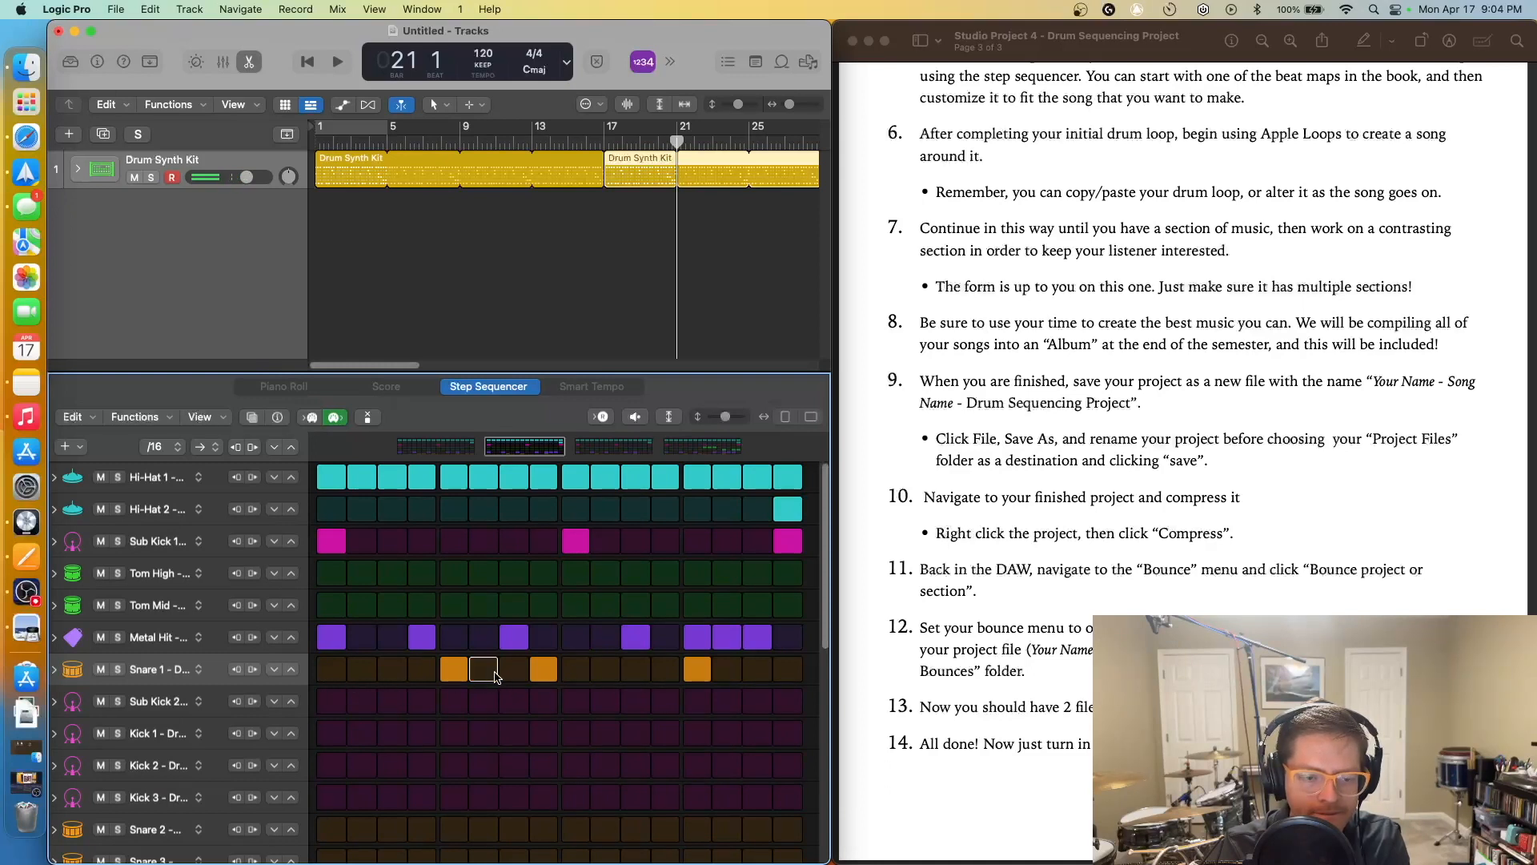
click(487, 675)
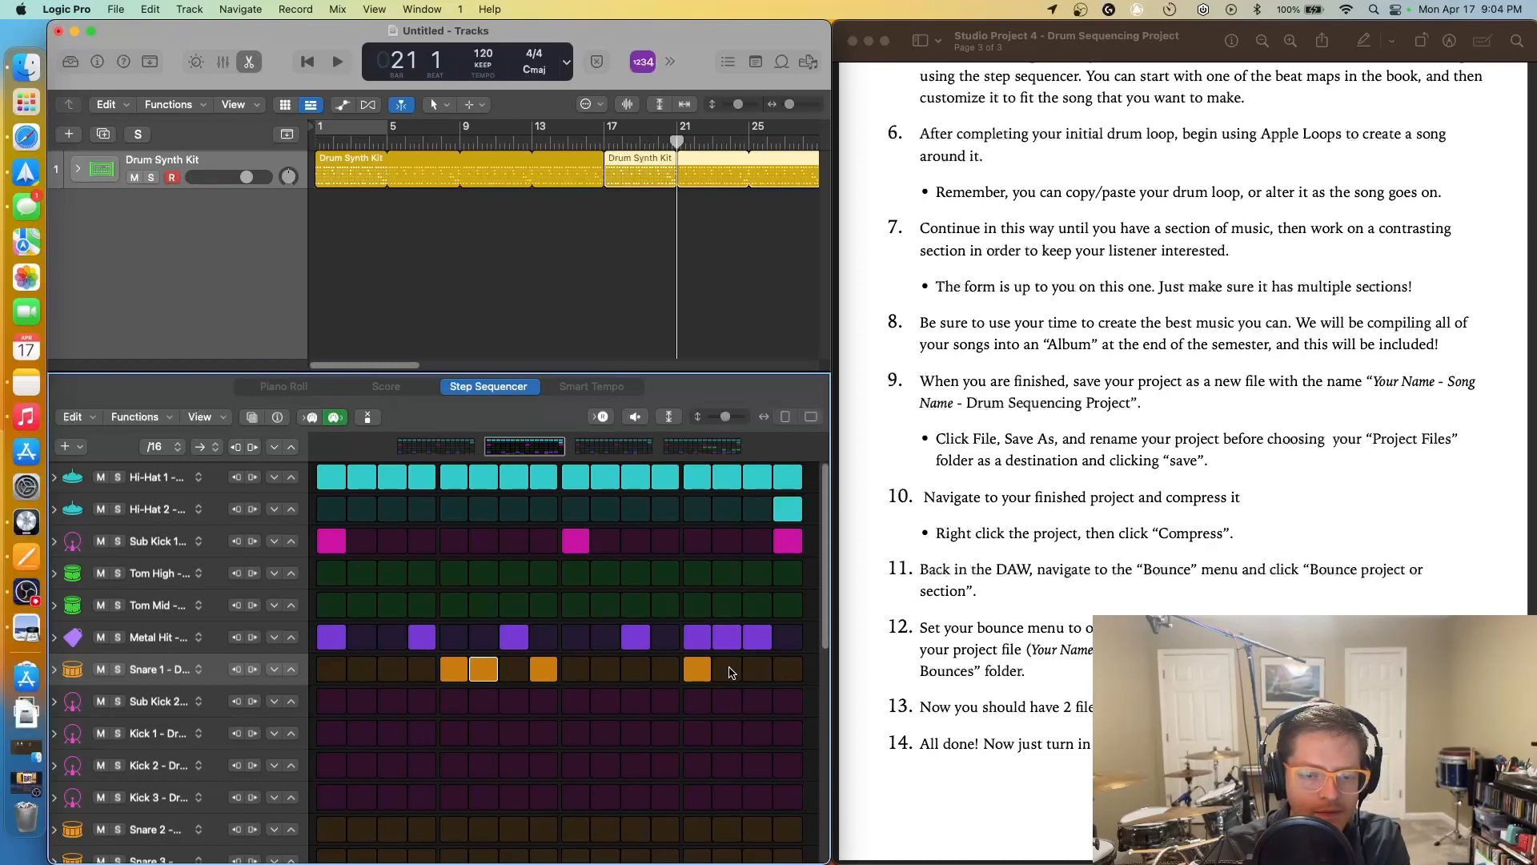
drag(731, 672, 775, 676)
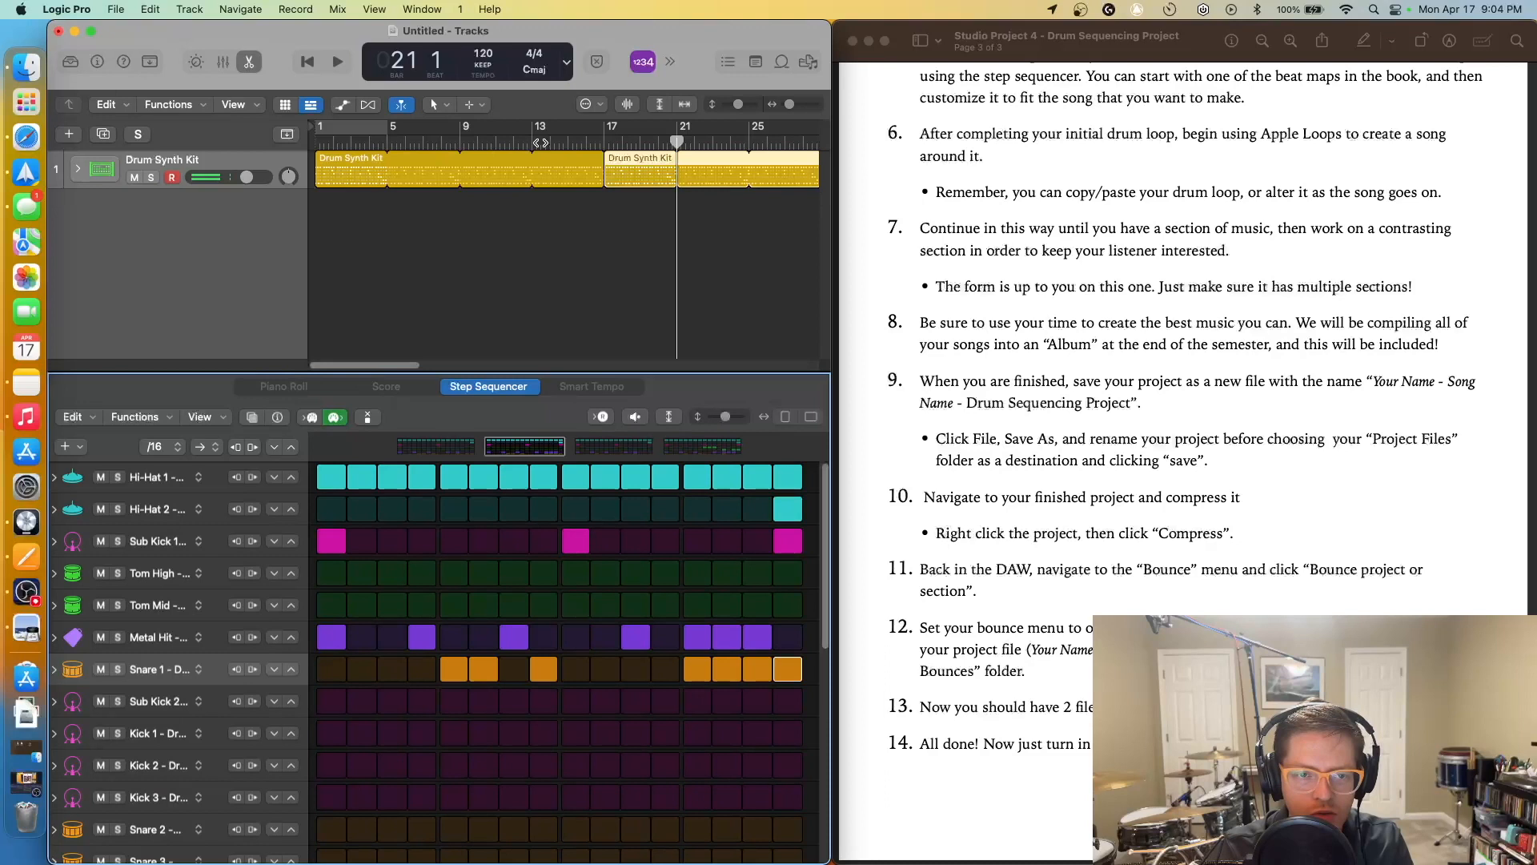
Play the drum track from about bar 15 into the altered section at bar 17 and stop playback
click(569, 139)
key(space)
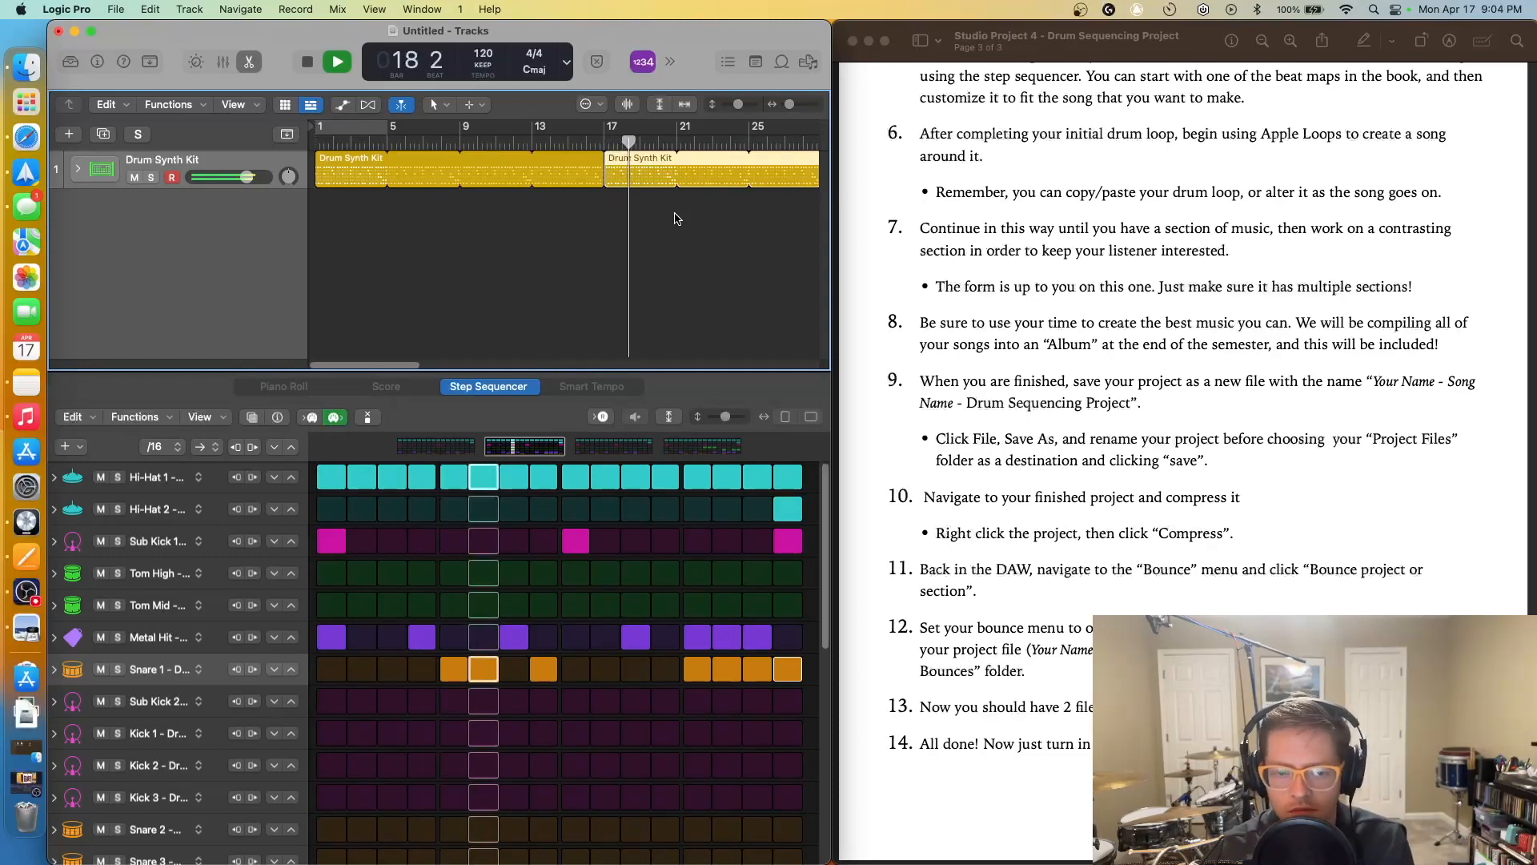
key(space)
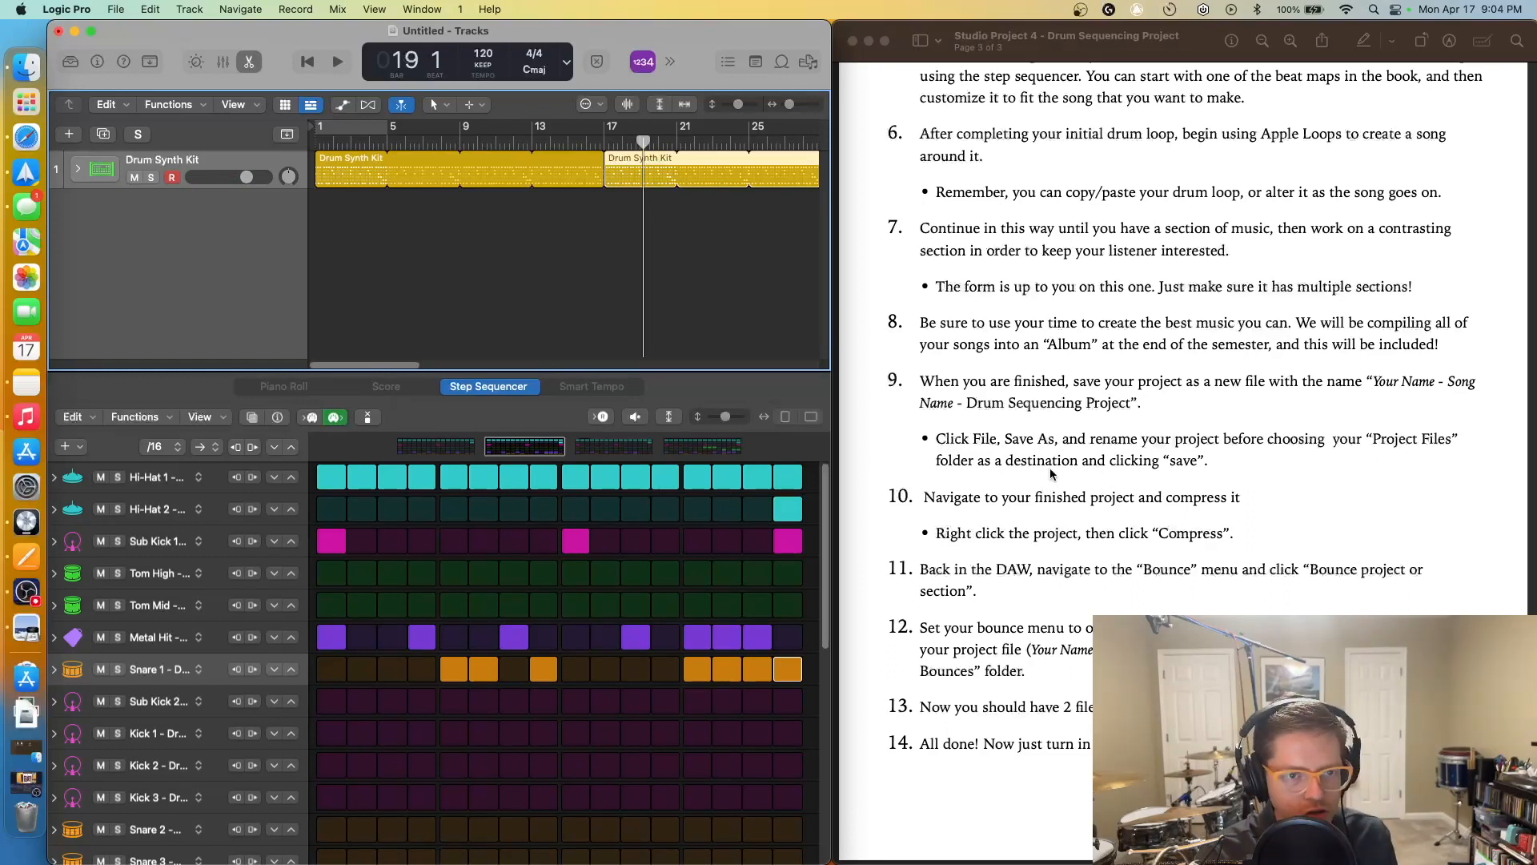
Review the overview, goals and song requirements in the project instructions document
scroll(1051, 474, up, 15)
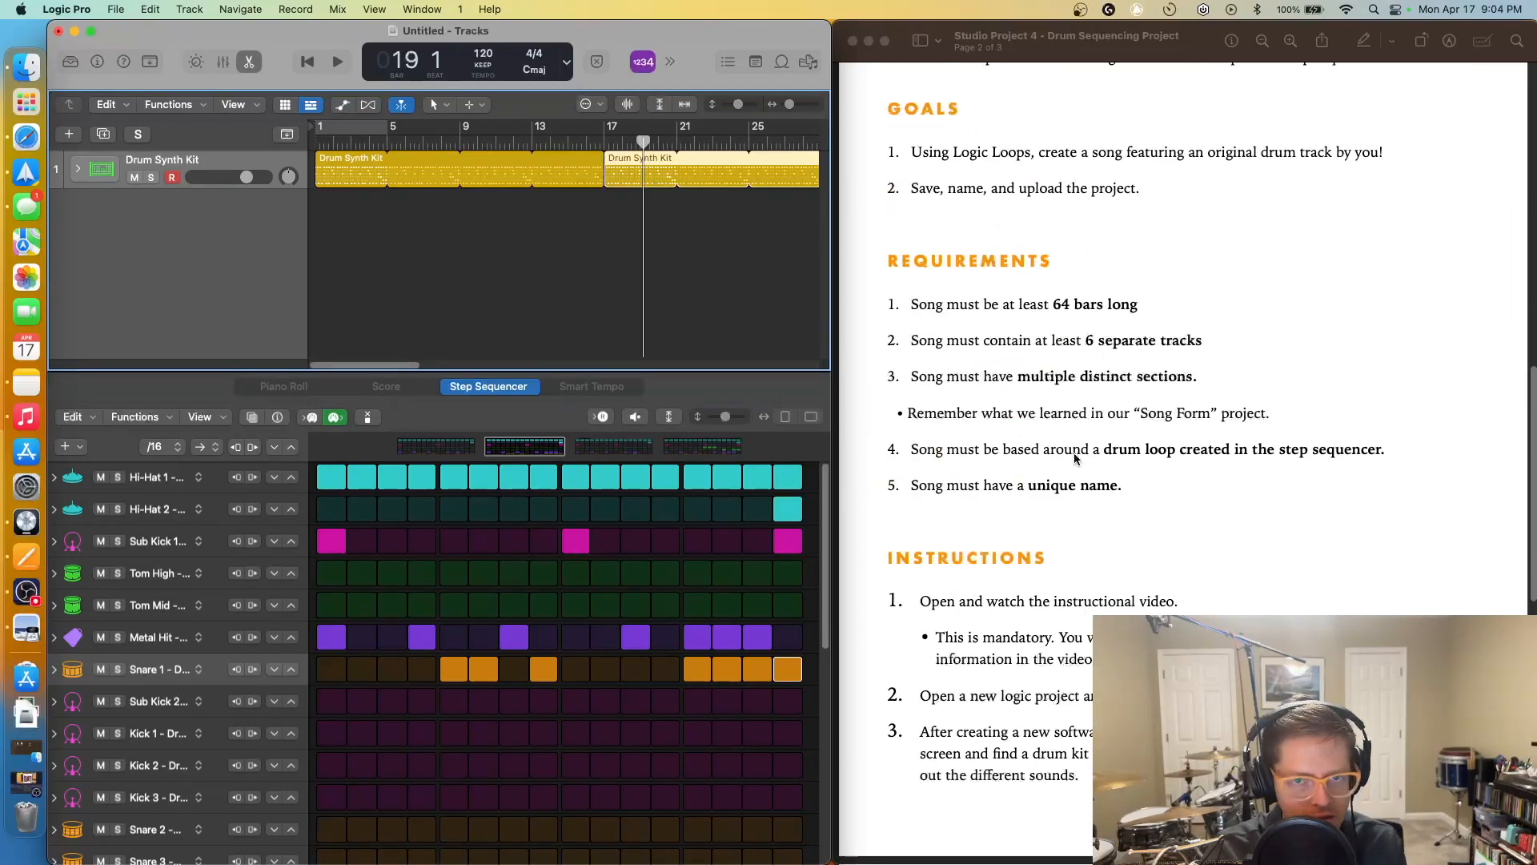
scroll(1081, 457, up, 4)
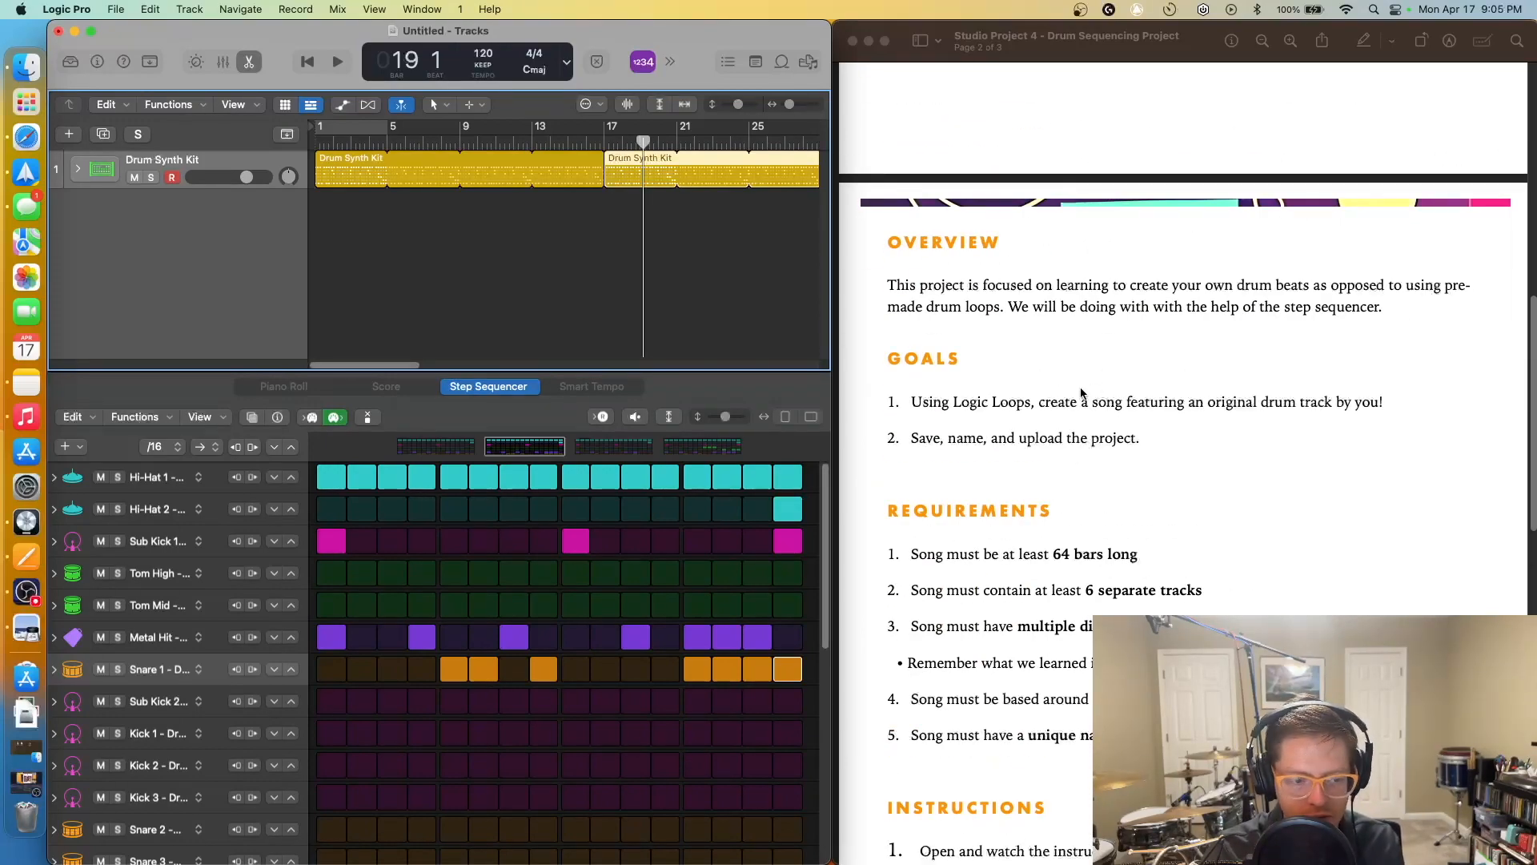
scroll(1052, 385, up, 4)
scroll(1052, 385, up, 4)
scroll(1054, 381, down, 10)
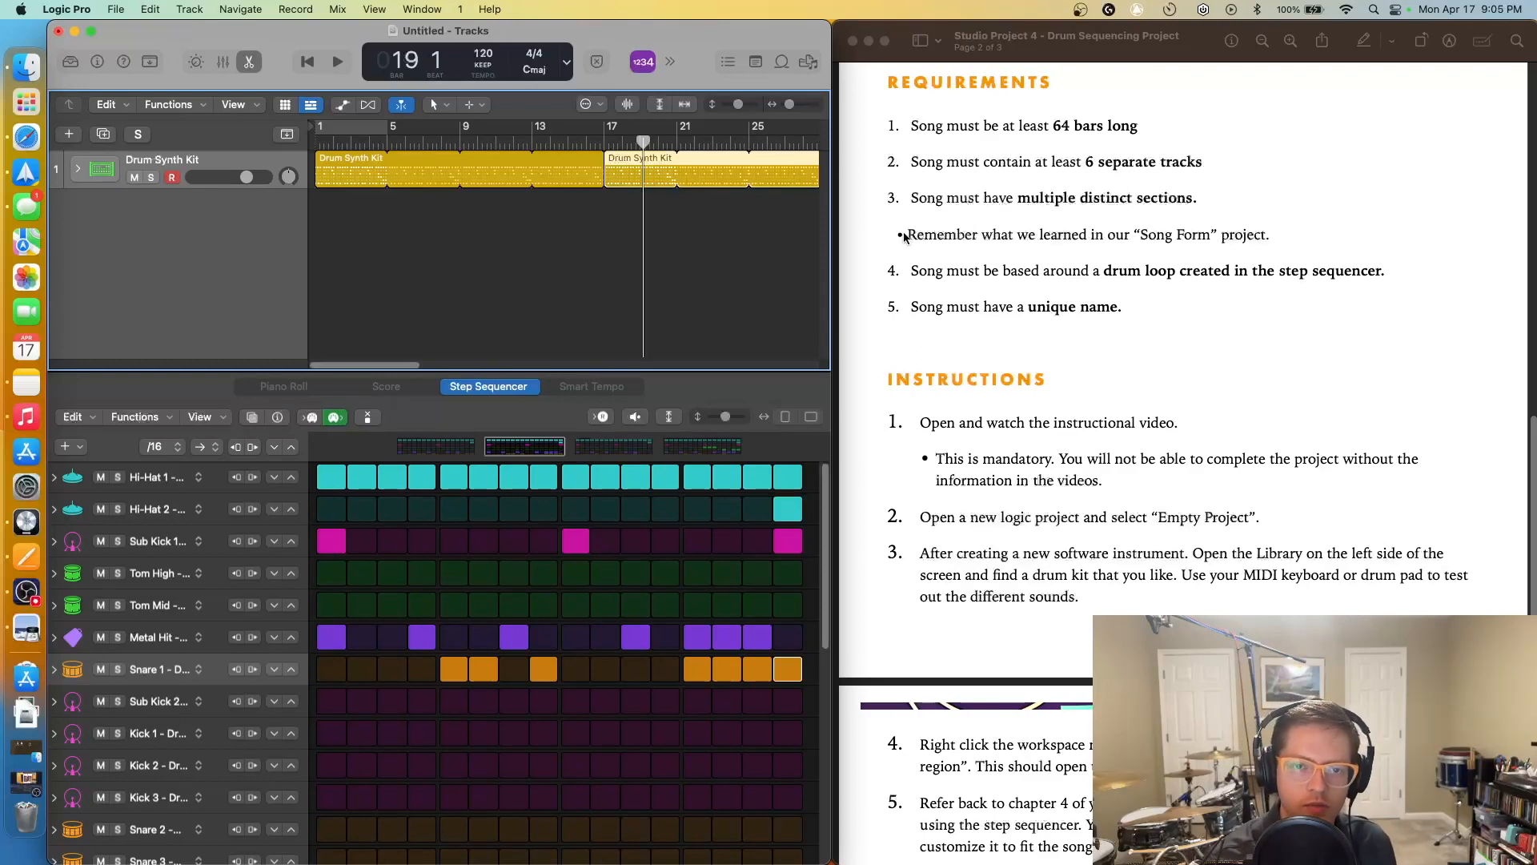
Look over the Apple Loops list in the Loop Browser and close the browser again
click(781, 62)
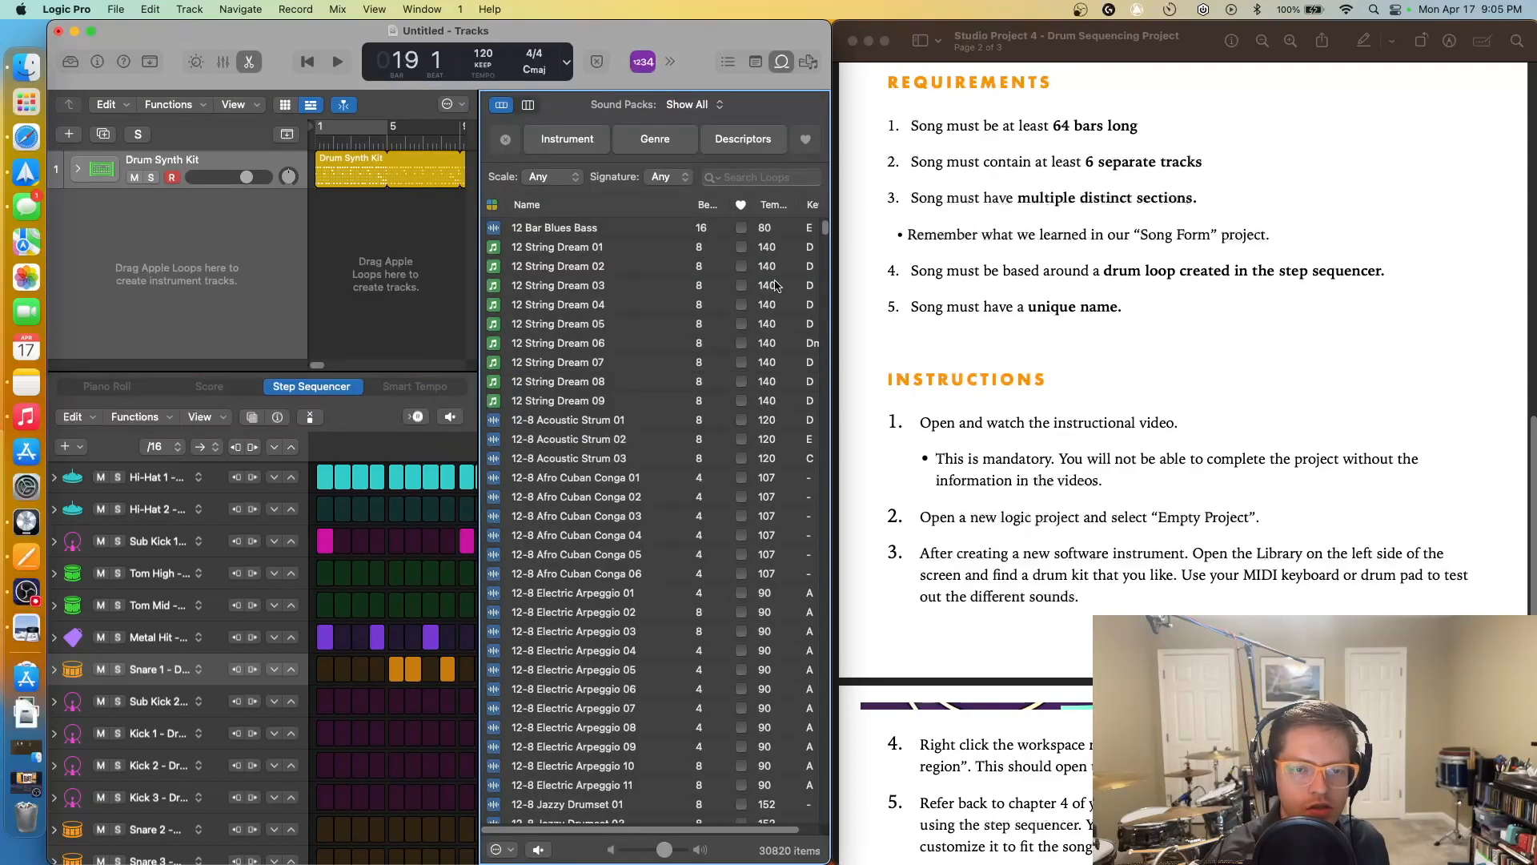
drag(826, 244, 792, 86)
click(780, 62)
click(564, 296)
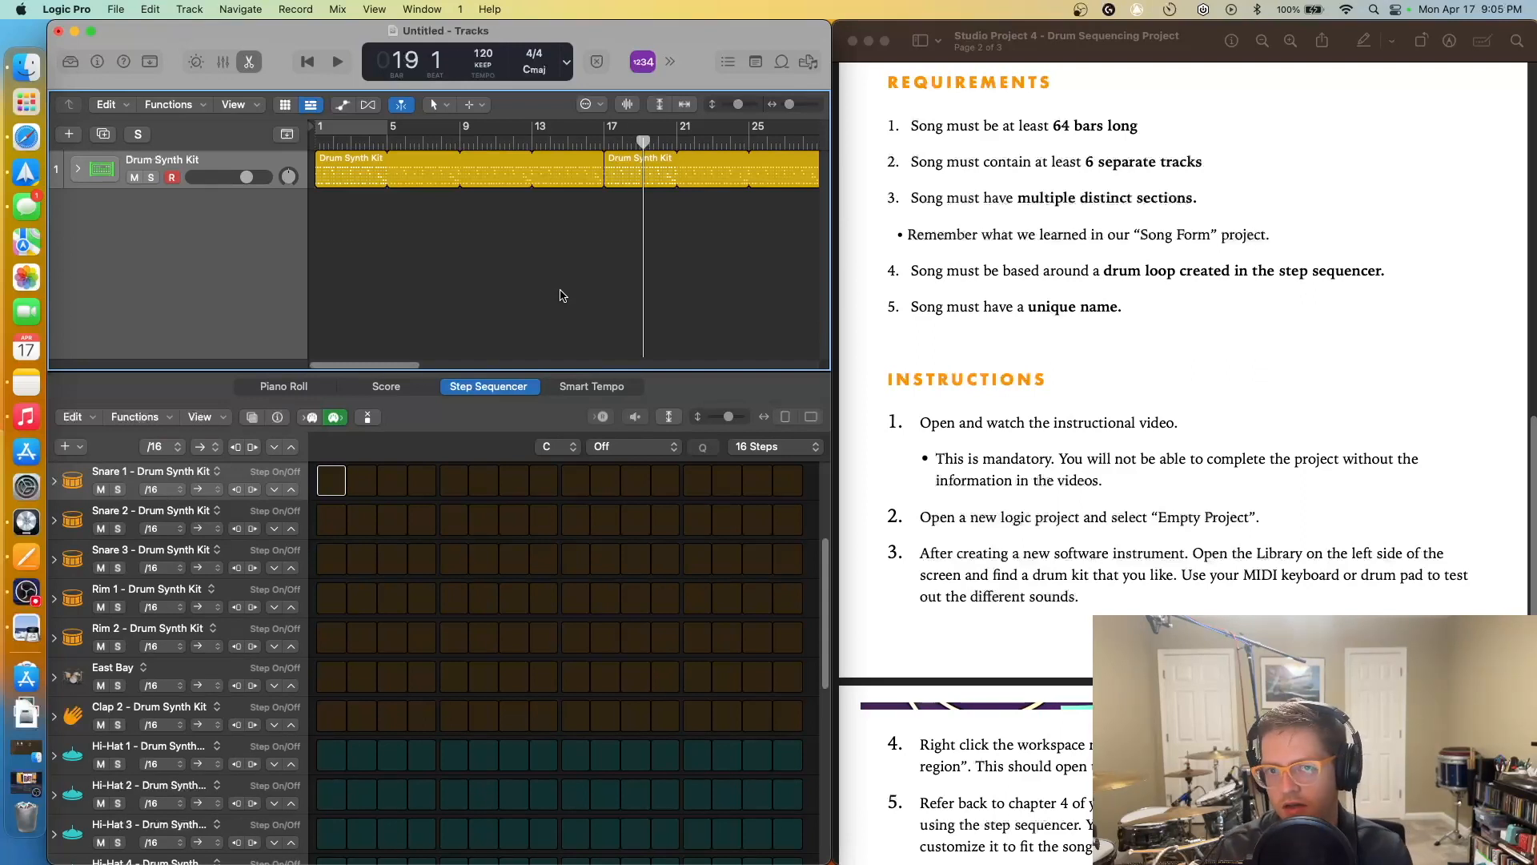
Save the project to the Project Files folder, named with the author's name followed by "- Cling Clang - Drum Sequencing Project"
click(116, 8)
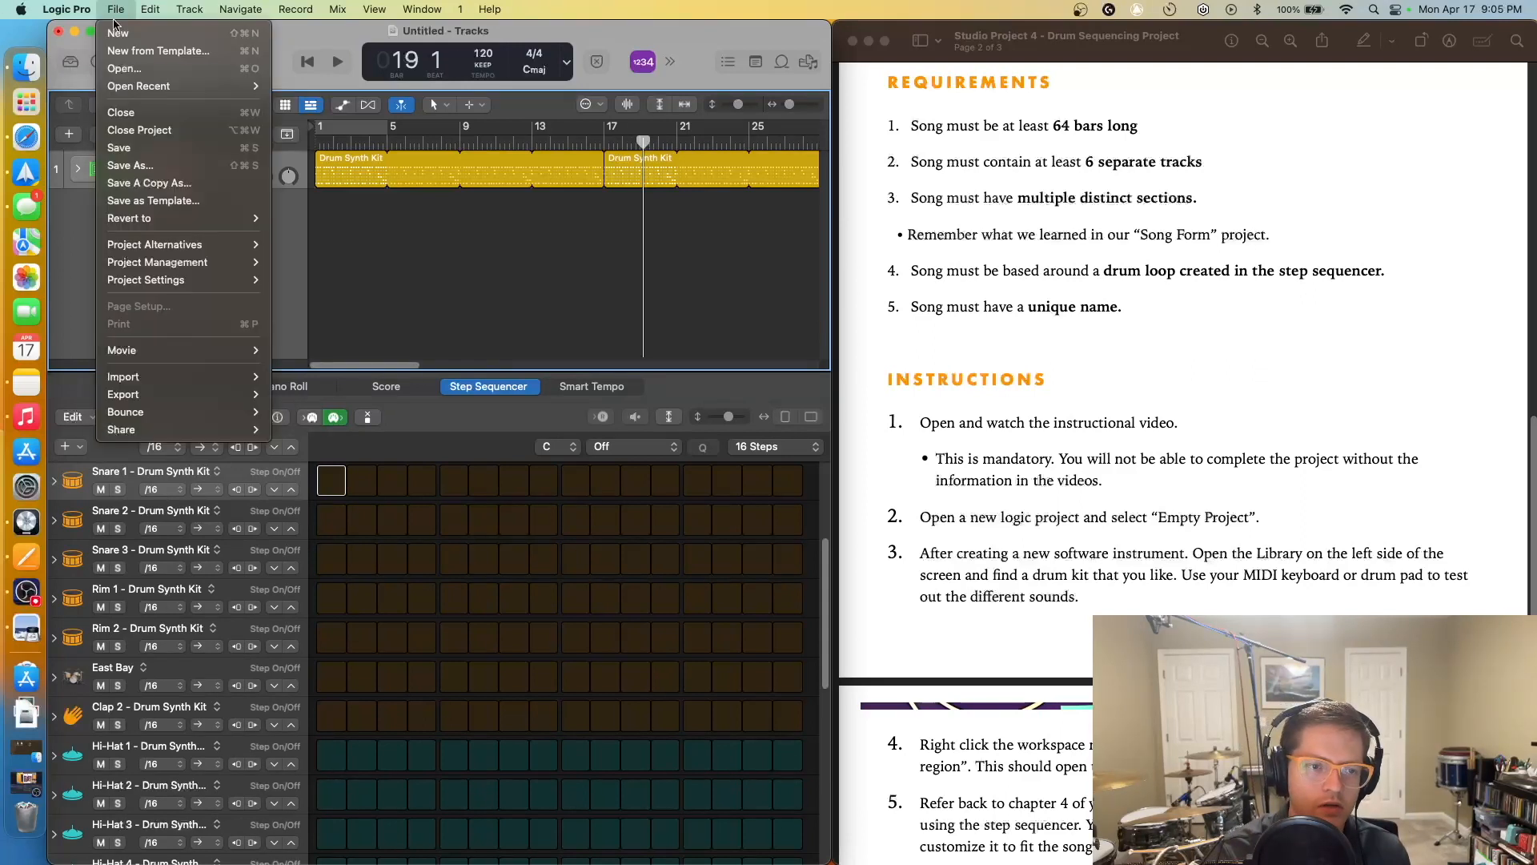
click(160, 149)
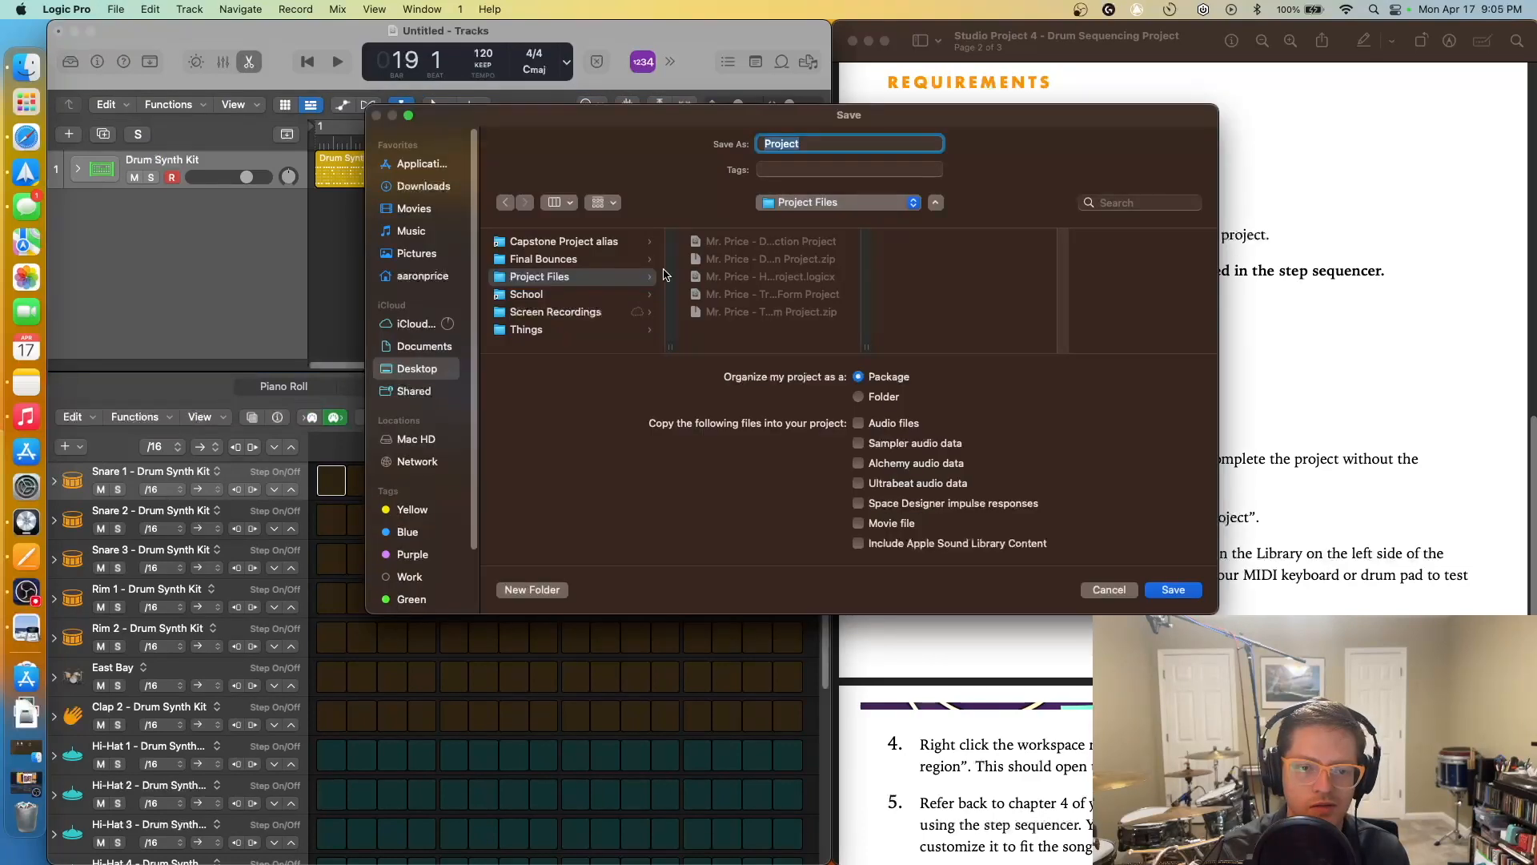
drag(648, 120, 386, 60)
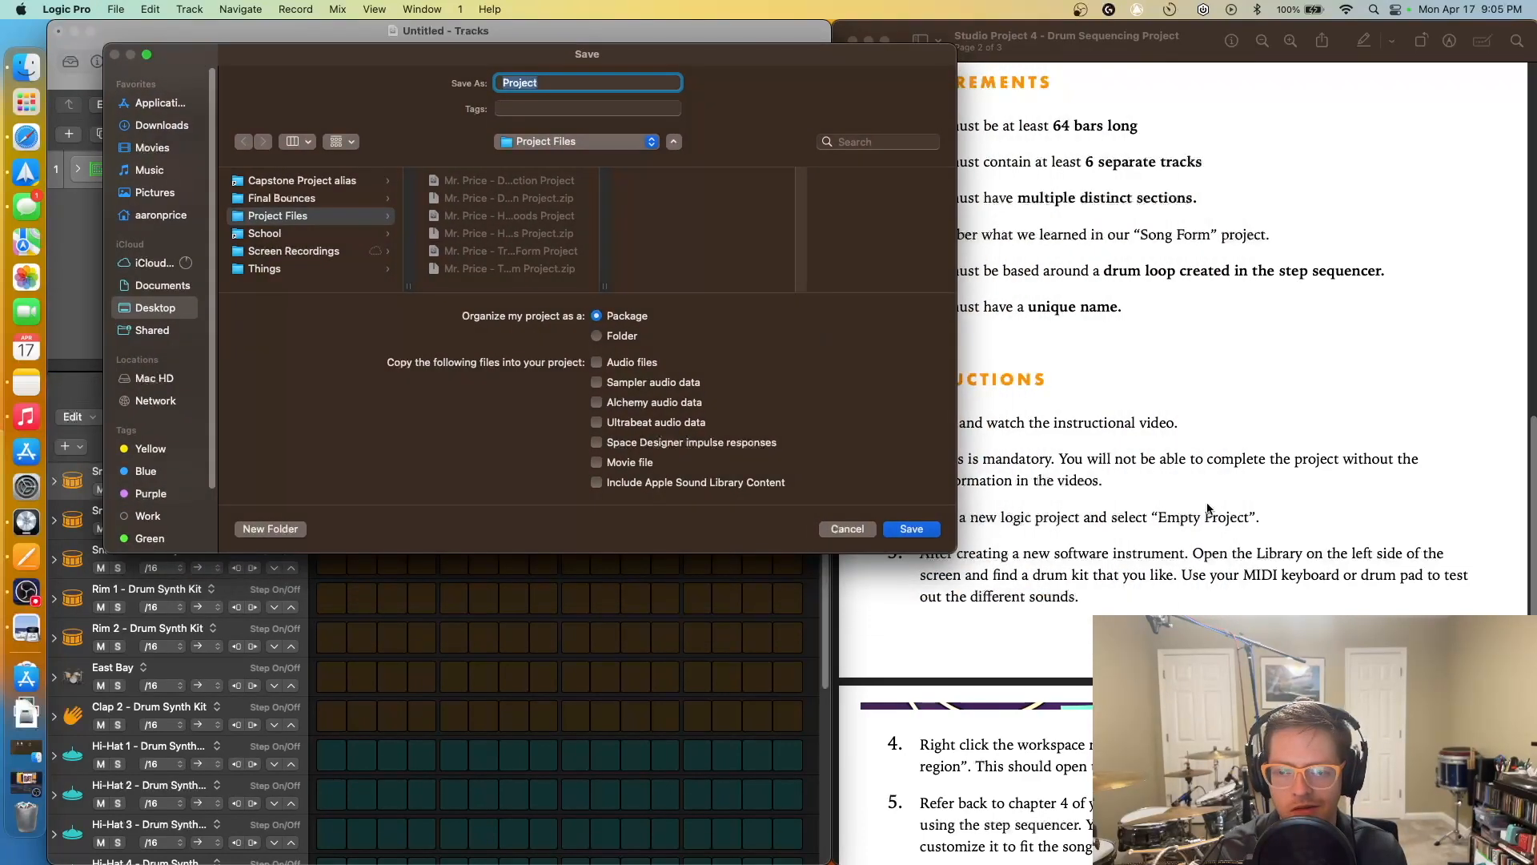
scroll(1161, 511, down, 5)
scroll(1161, 511, down, 5)
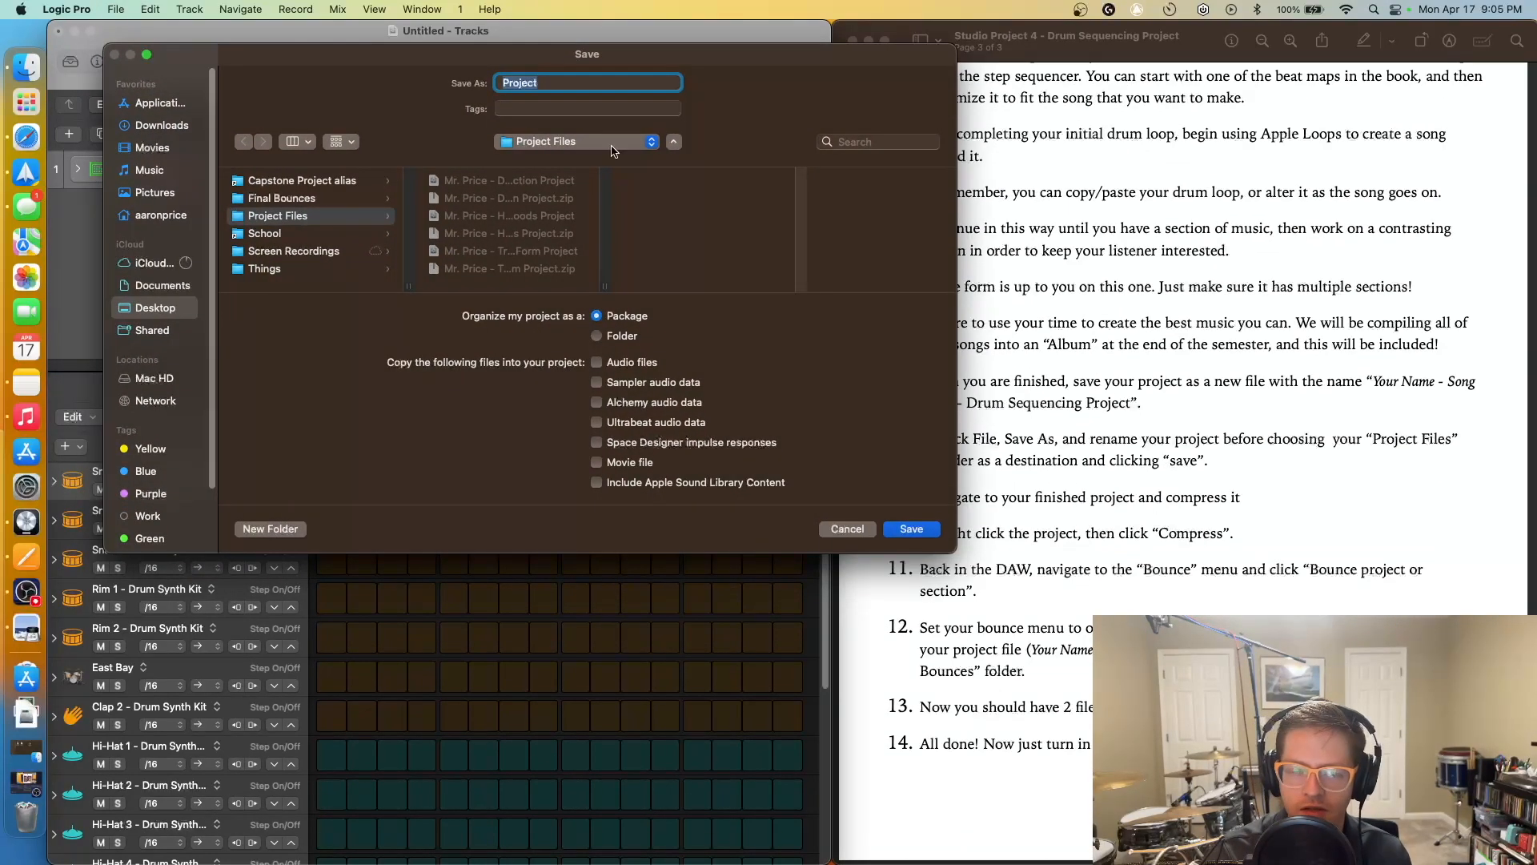
text(M)
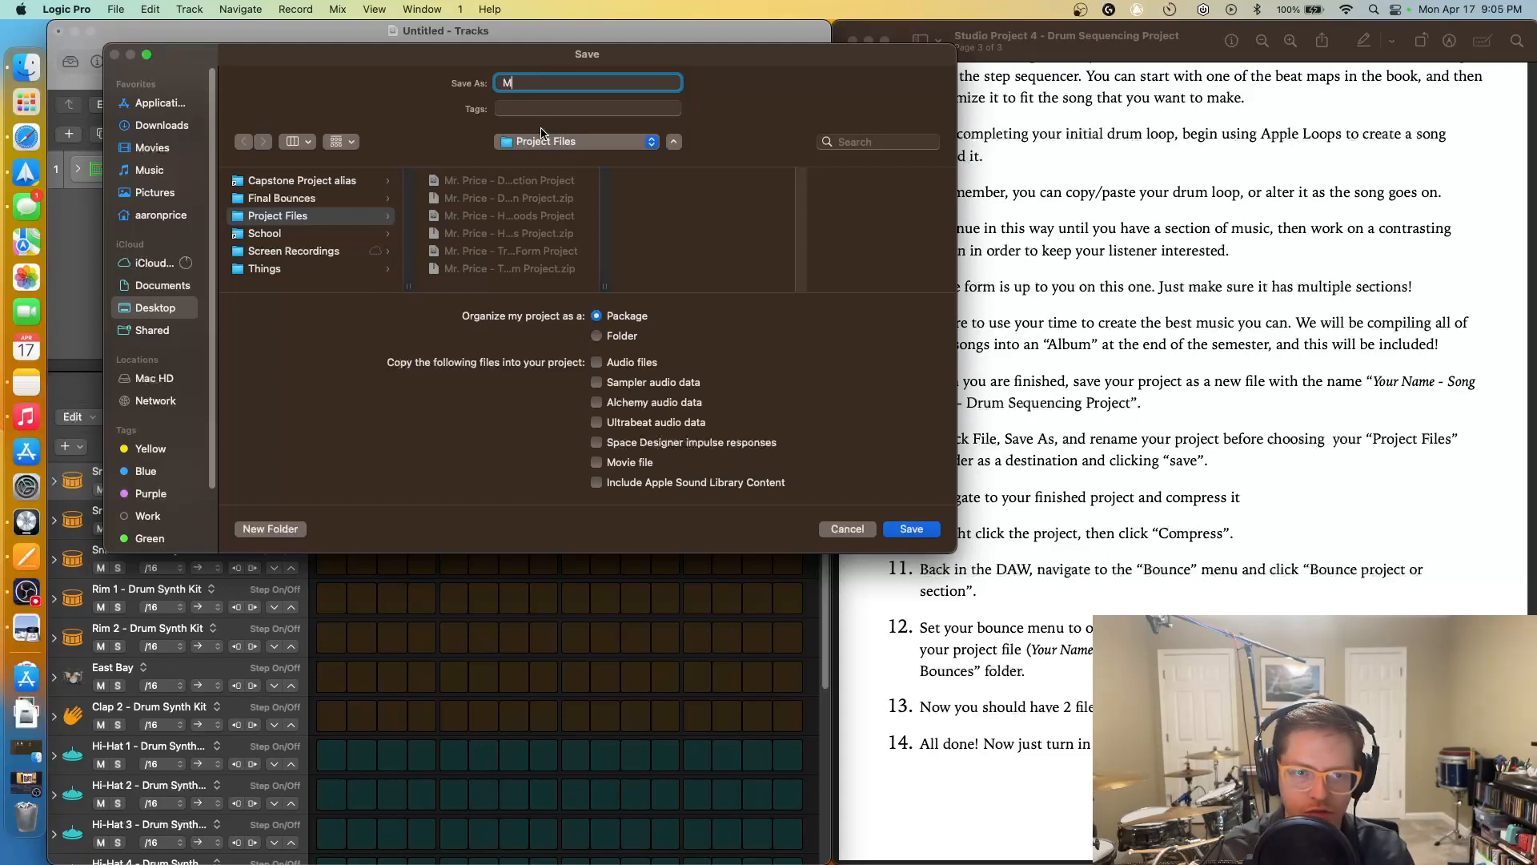
text(r. Price -)
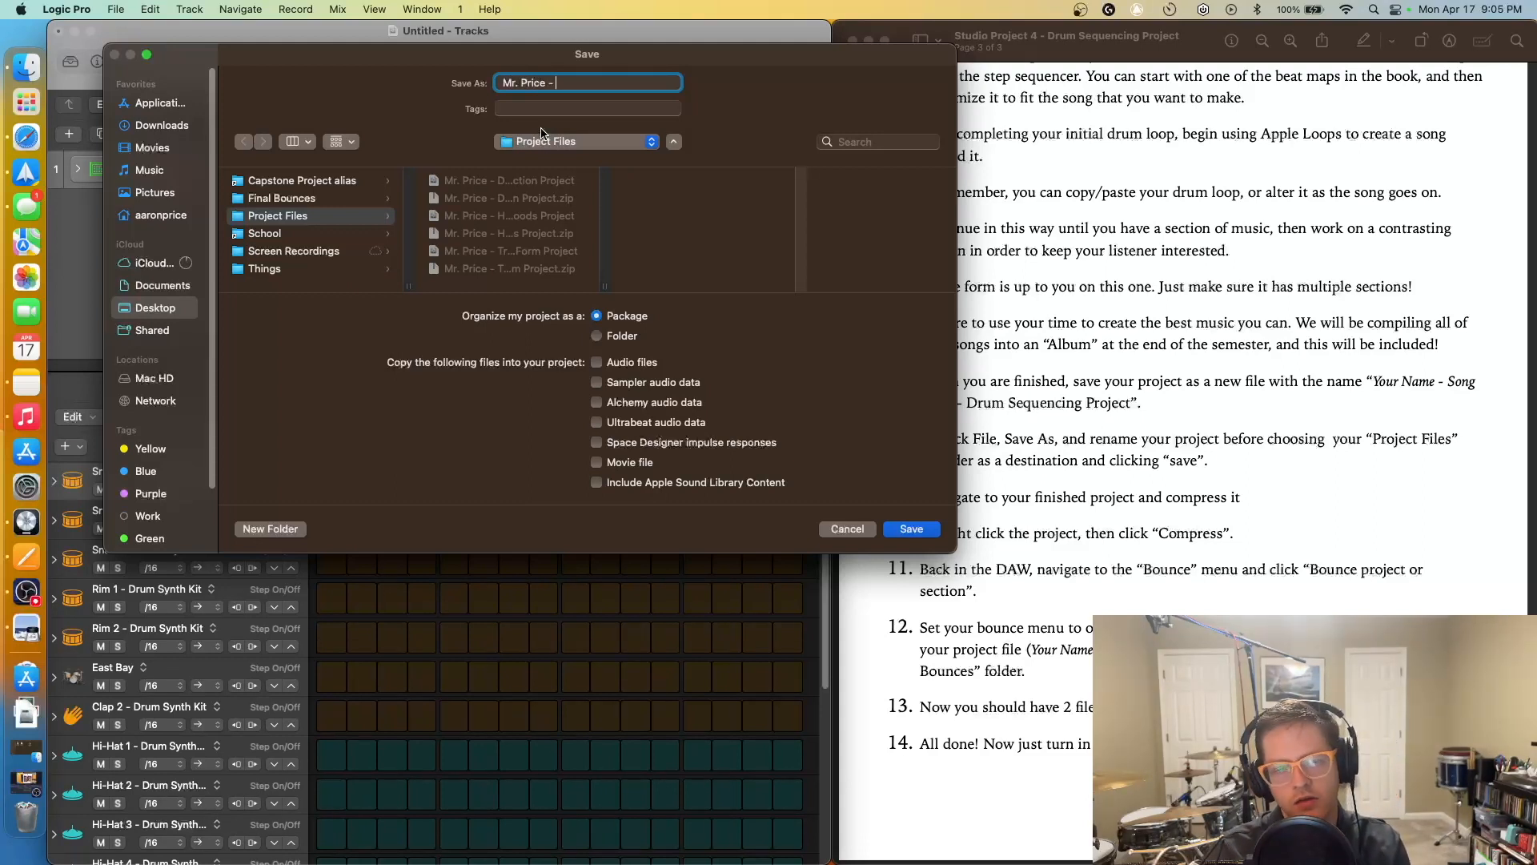
text( Cling Clang)
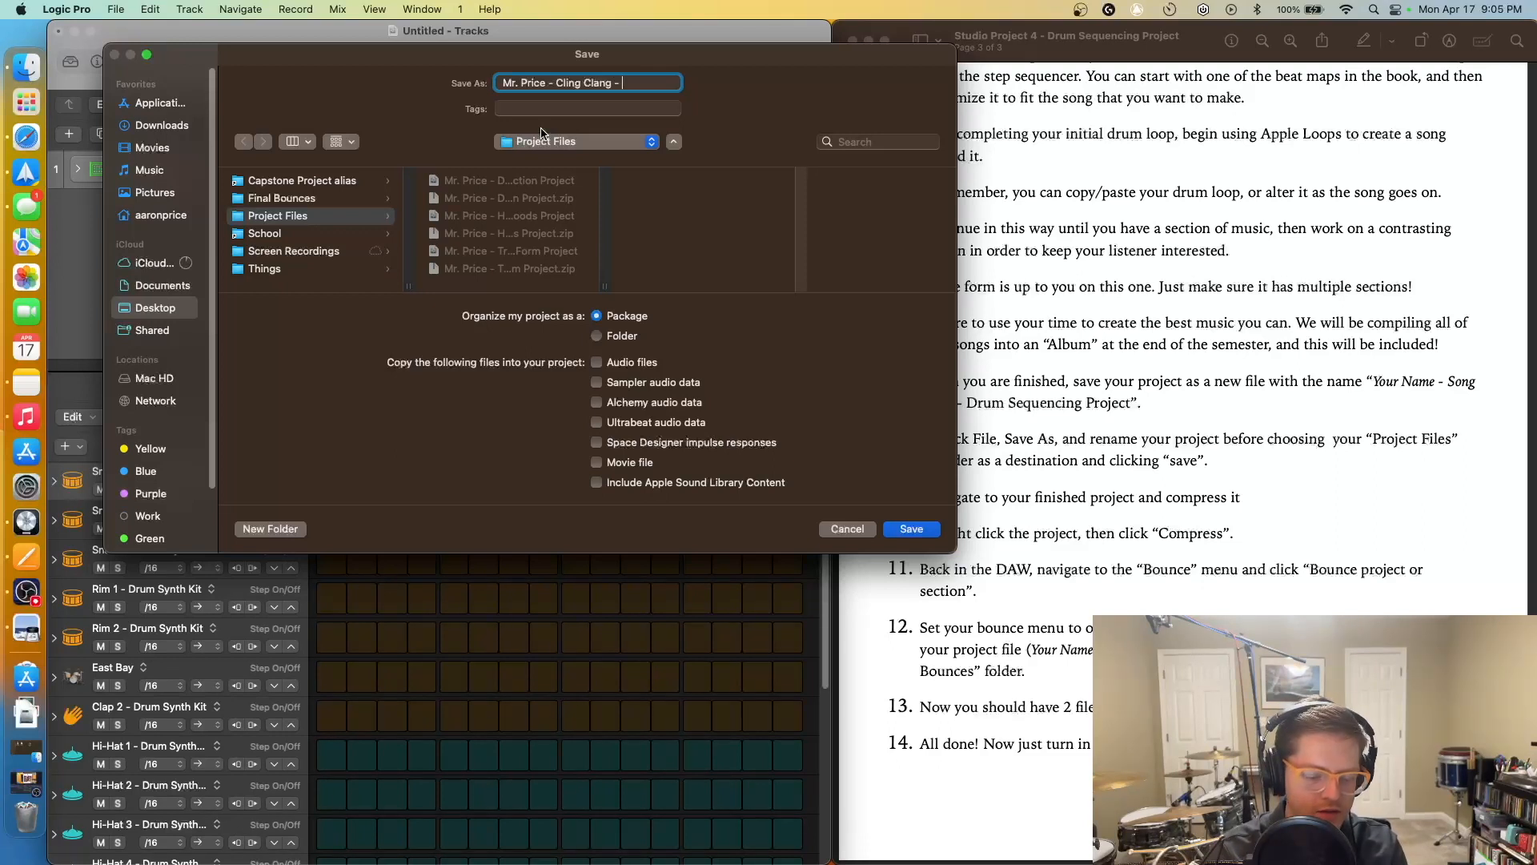
text( - Dru)
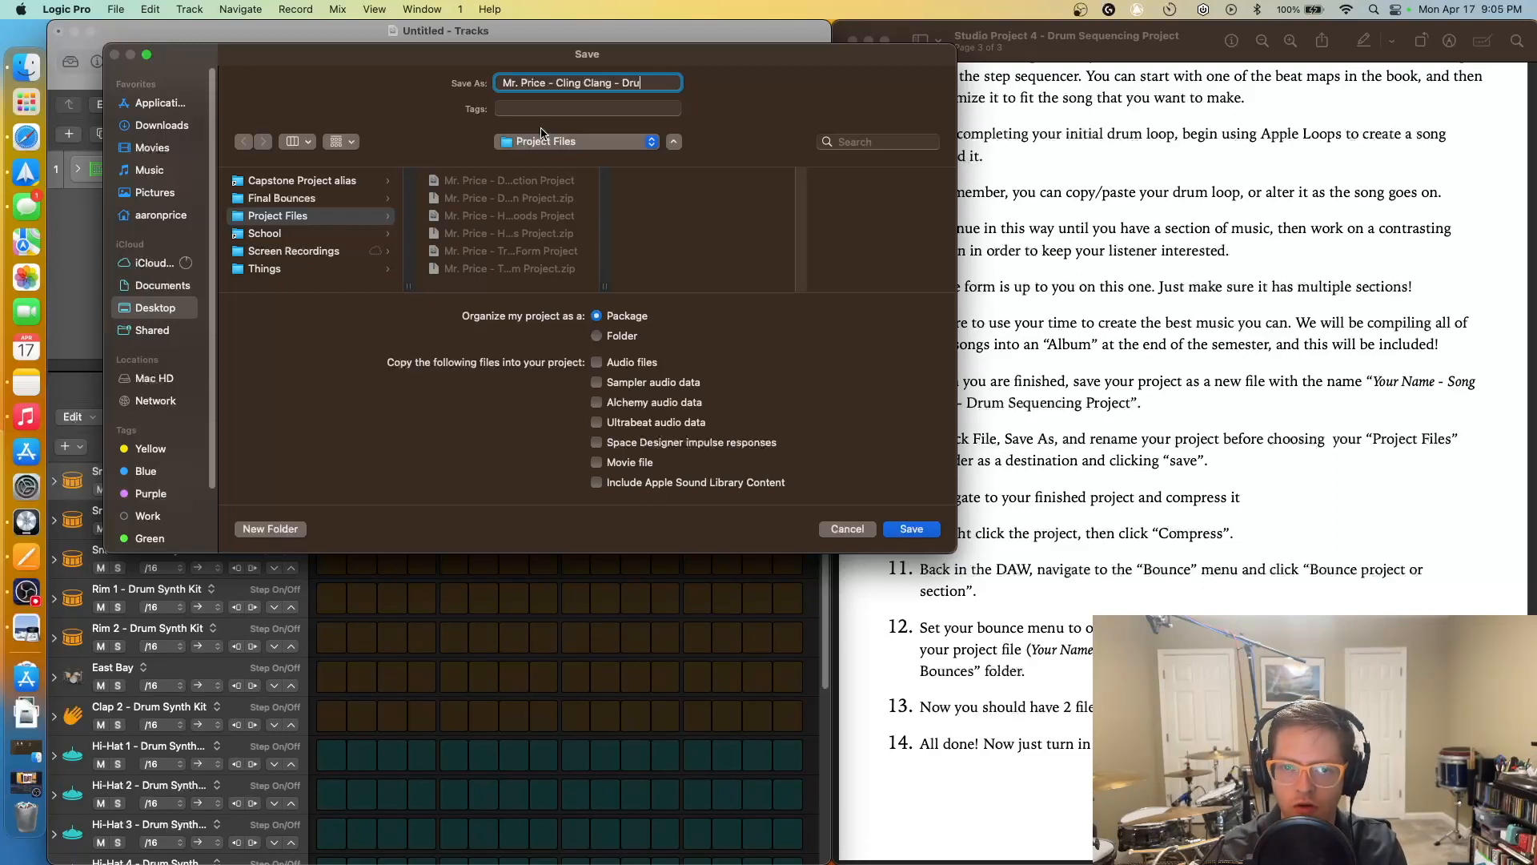
text(m Sequencing Project)
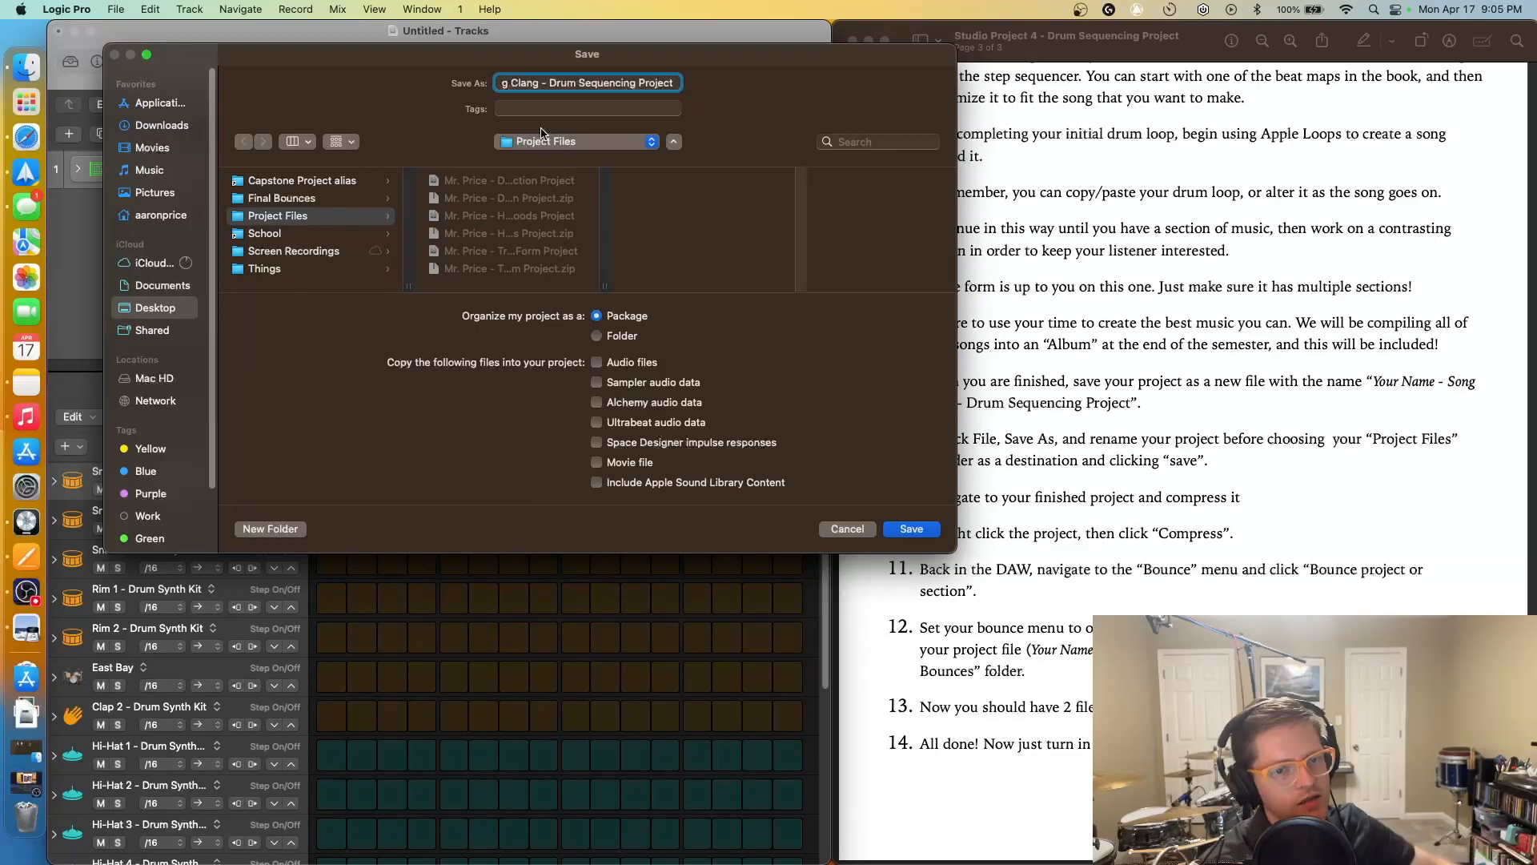
key(Return)
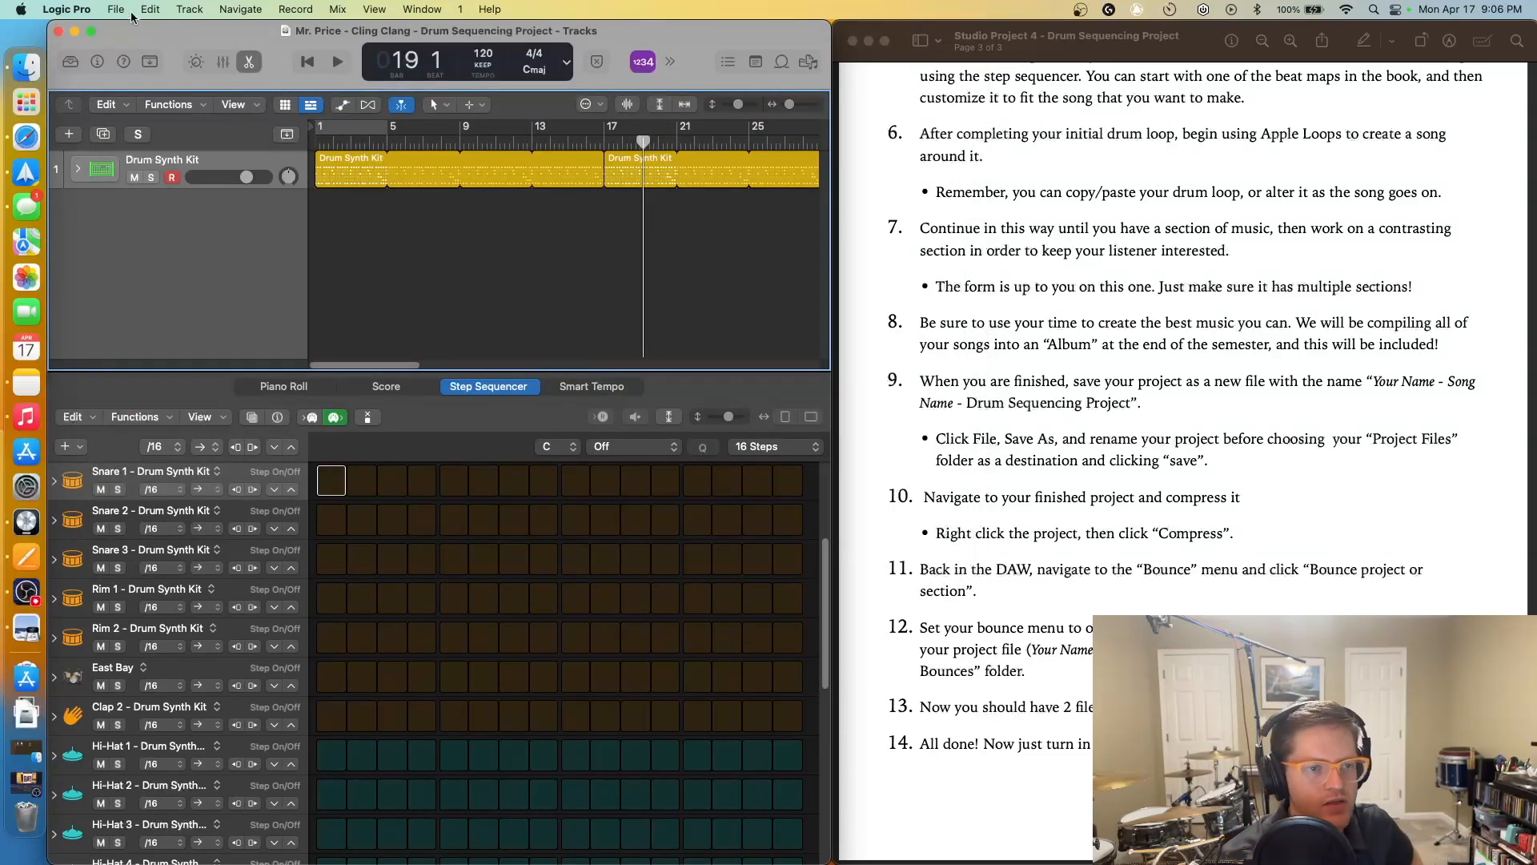